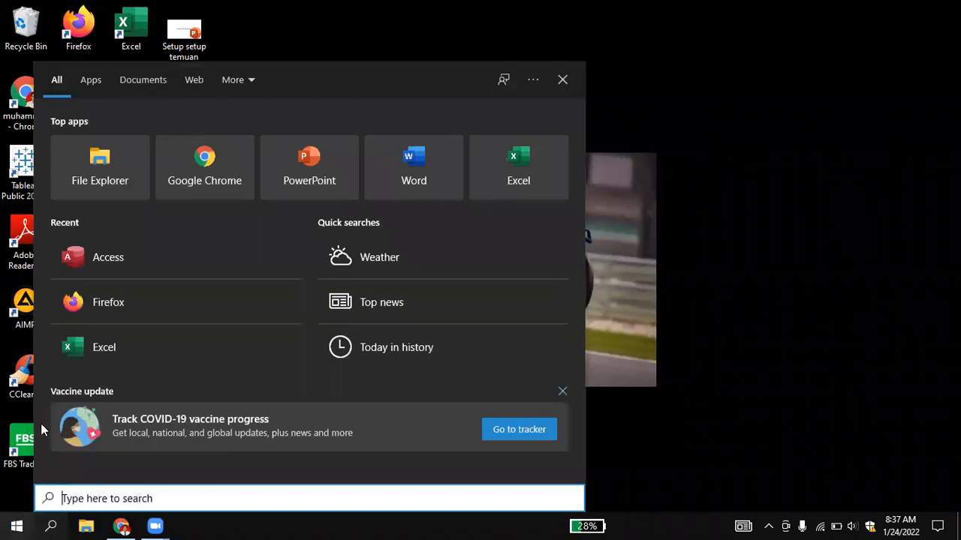
Launch Microsoft Access and start a new blank database.
click(108, 270)
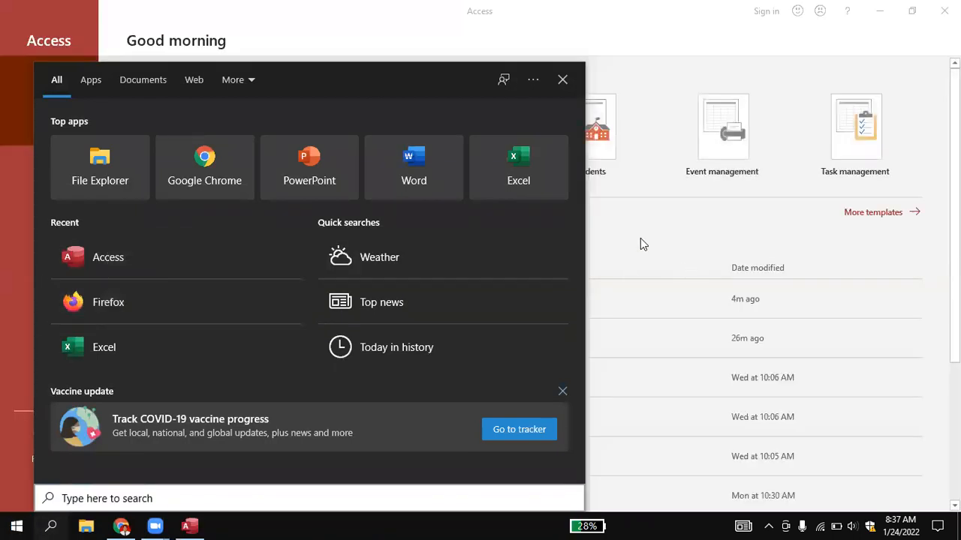
click(635, 234)
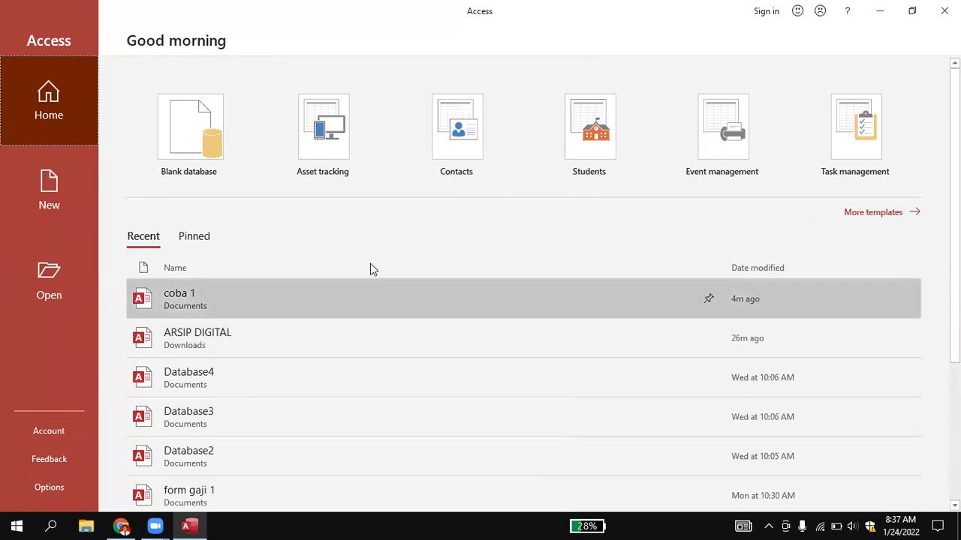
click(202, 145)
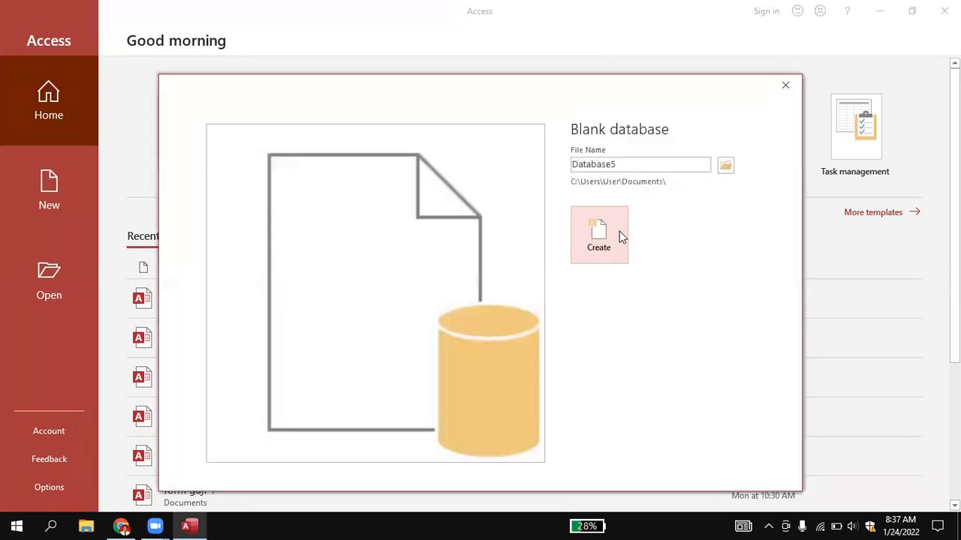
Name the new blank database ARSIP DIGITAL 2 and create it.
double_click(628, 164)
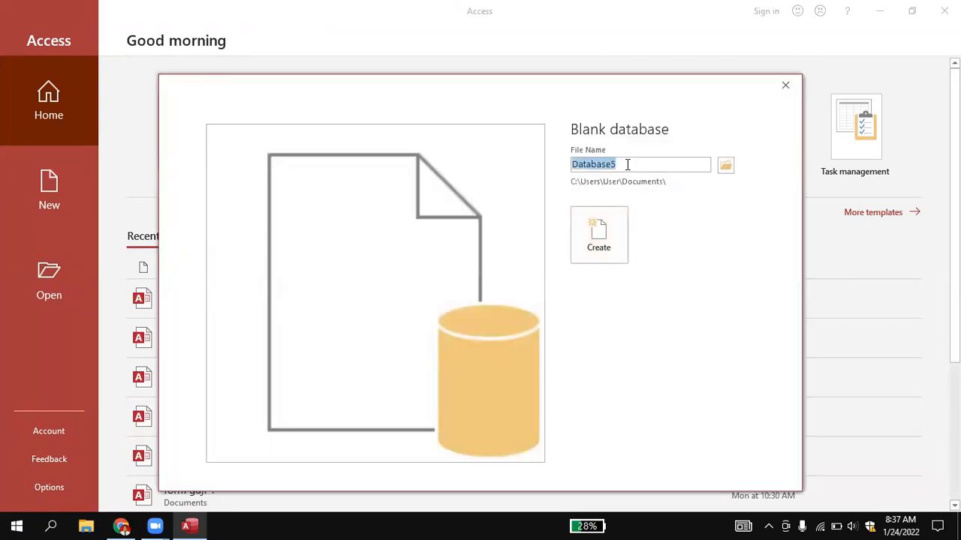
key(BackSpace)
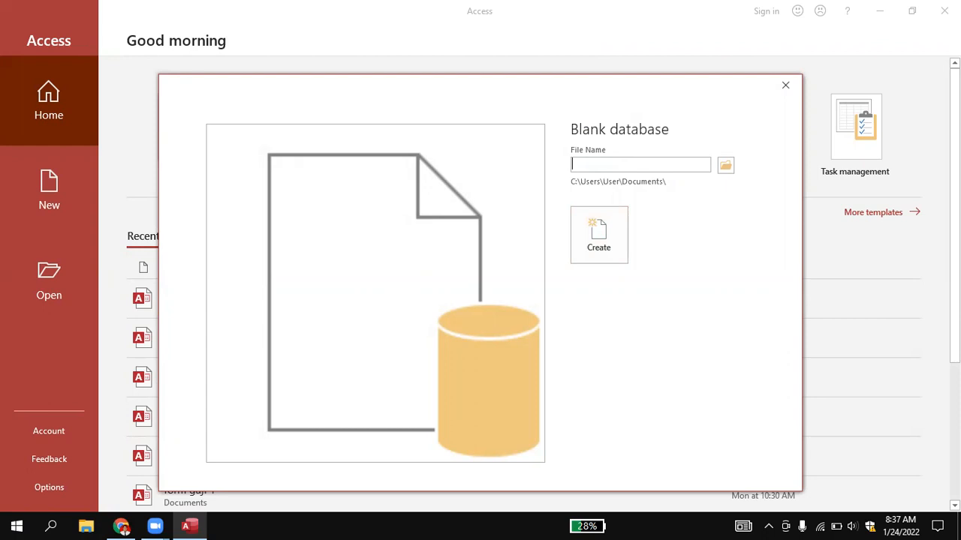
text(arsip)
key(BackSpace)
key(BackSpace)
key(BackSpace)
key(BackSpace)
key(BackSpace)
text(ARSIP DIGITAAL)
key(BackSpace)
key(BackSpace)
text(L 2)
click(583, 235)
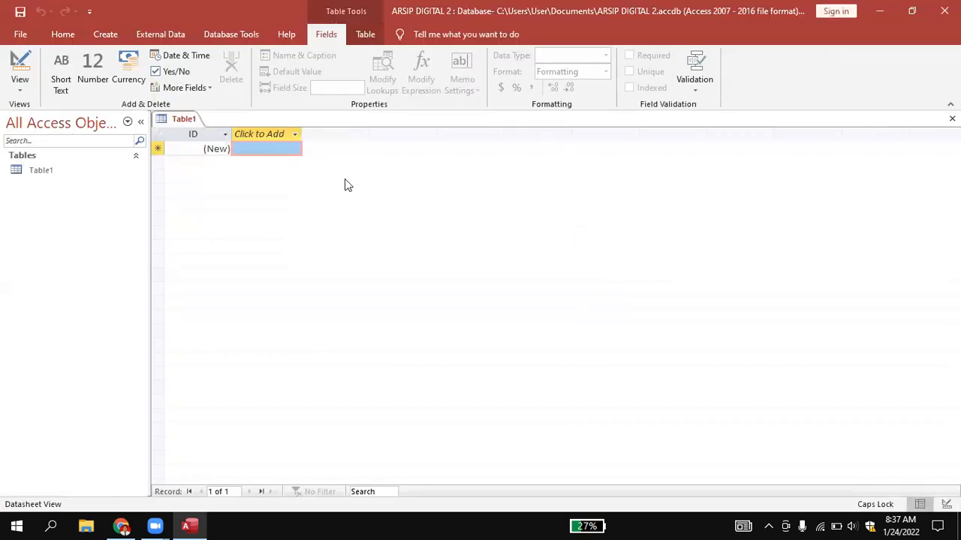
click(46, 172)
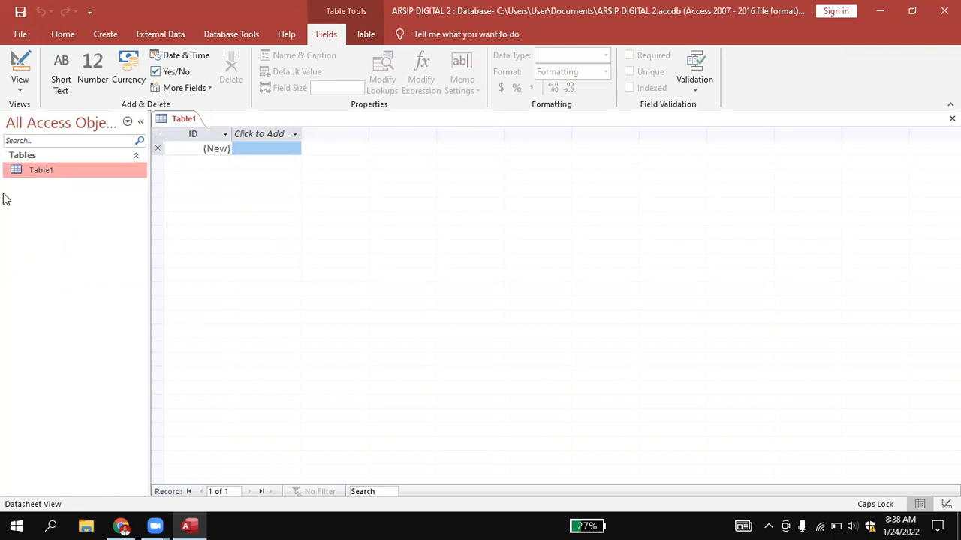
right_click(35, 170)
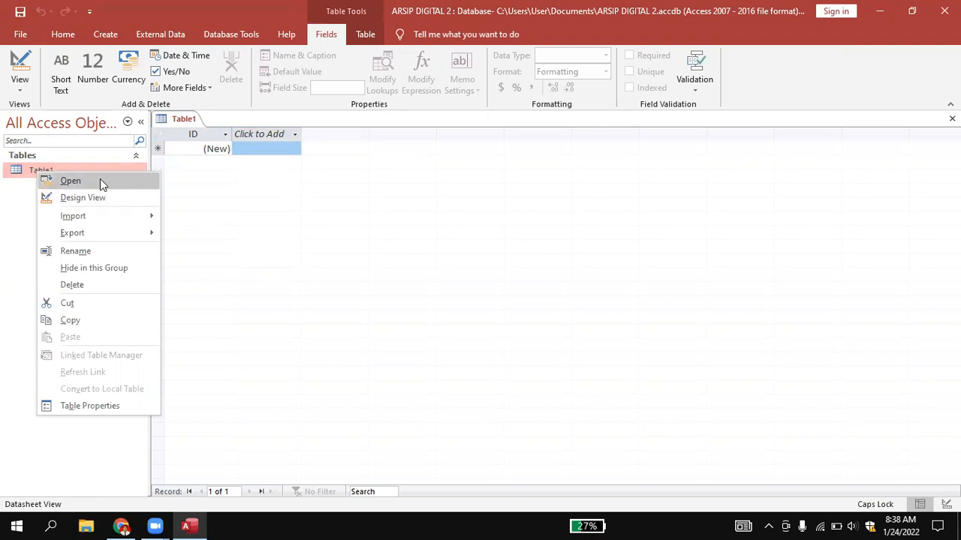
click(208, 150)
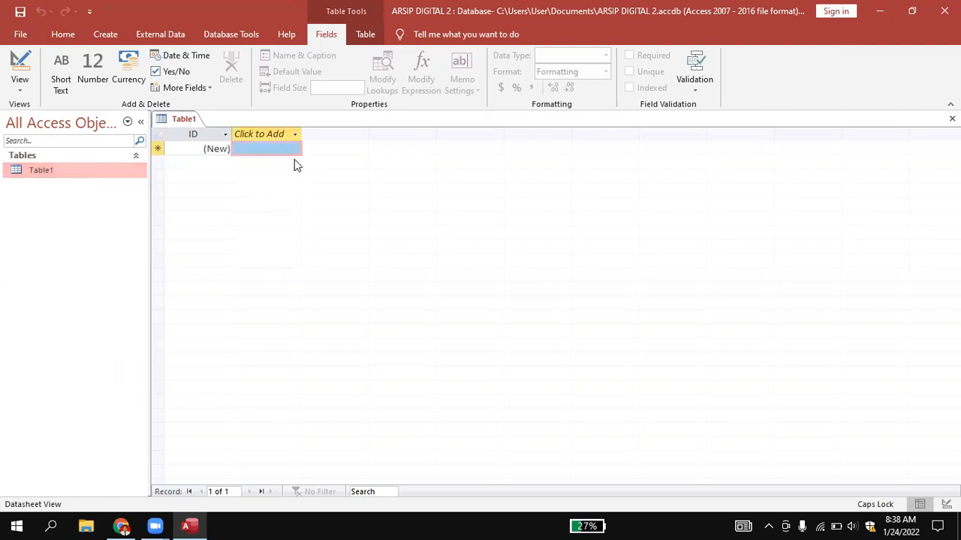
Switch Table1 to Design View, saving the table as TABEL SURAT MASUK.
right_click(64, 173)
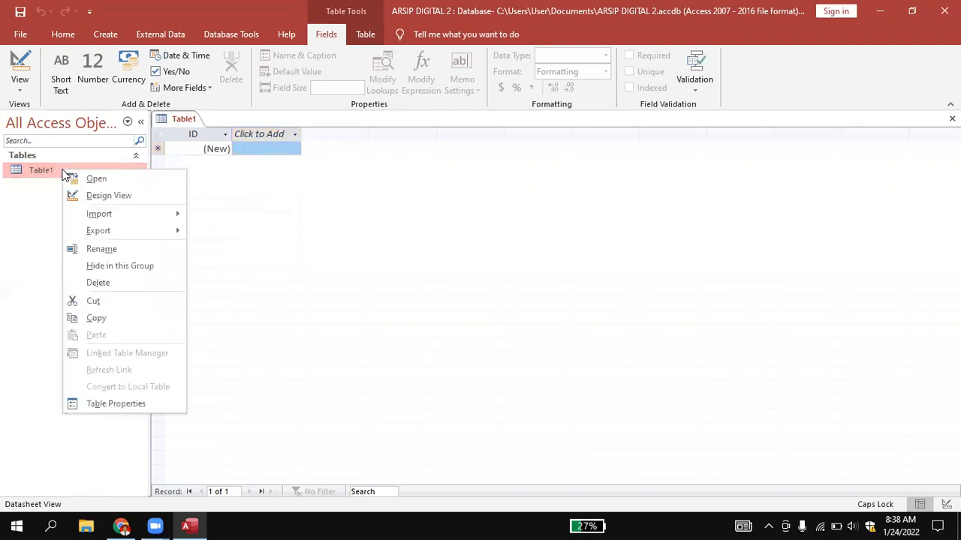
click(125, 197)
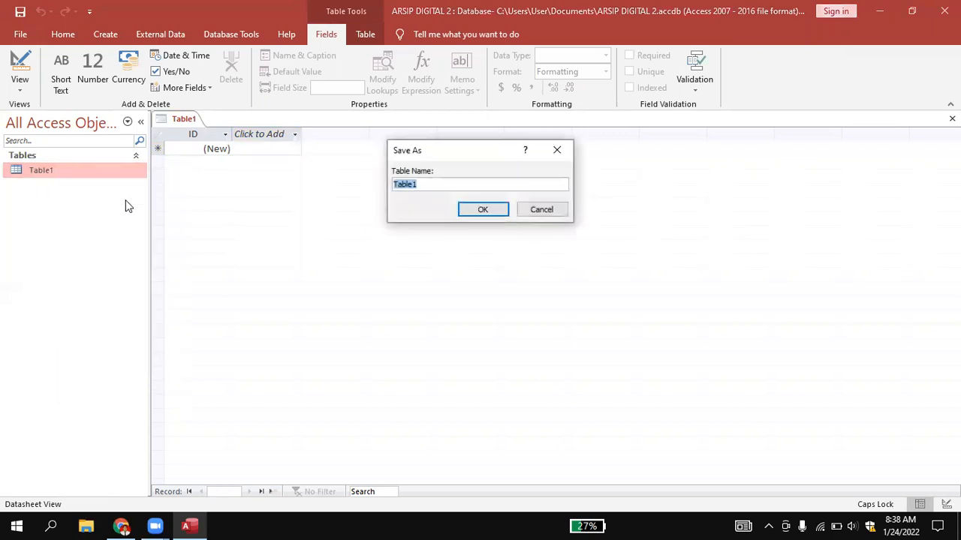
click(443, 182)
key(BackSpace)
key(BackSpace)
key(BackSpace)
key(BackSpace)
key(BackSpace)
key(BackSpace)
text(SURAT MASUK)
key(Home)
text(TABEL)
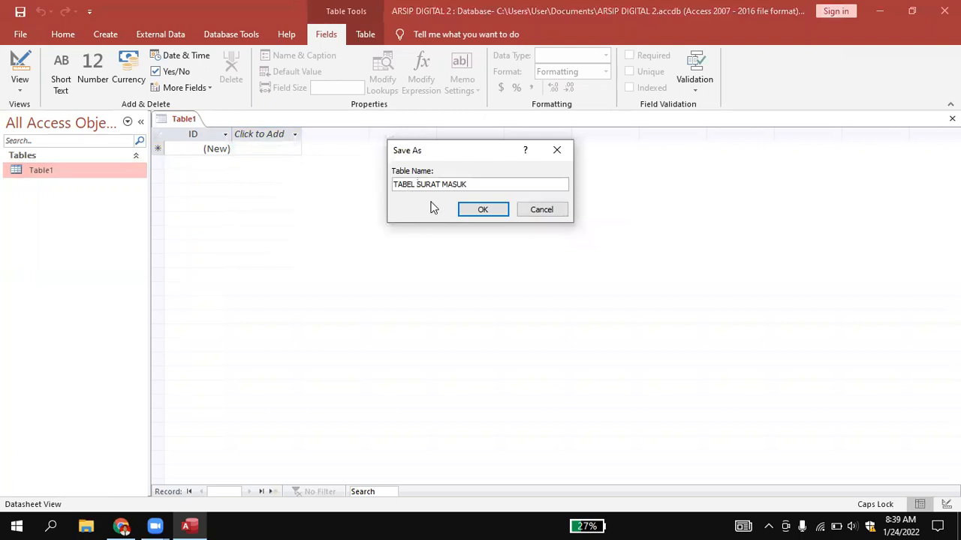
click(481, 211)
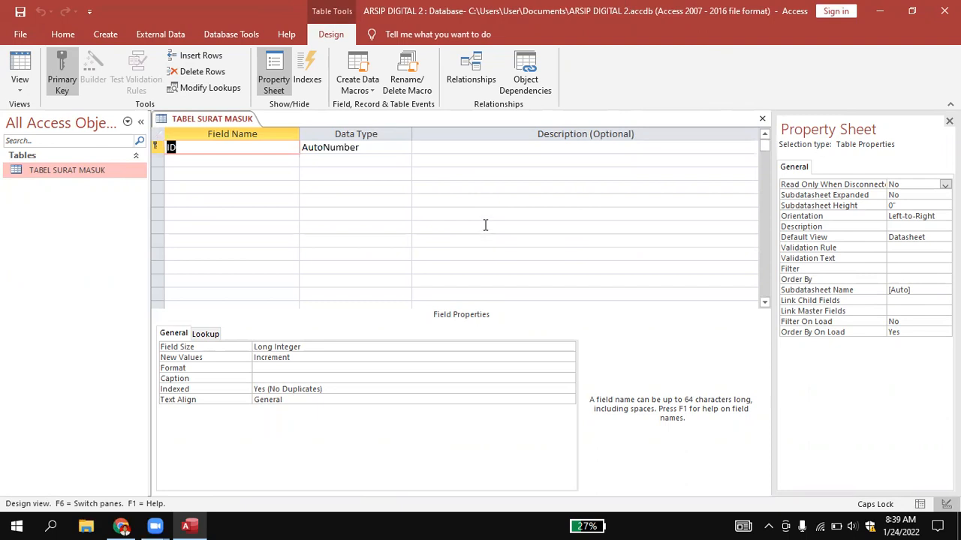
Rename the table's ID field to KODE.
click(267, 151)
key(BackSpace)
key(BackSpace)
text(KODE)
click(240, 169)
click(294, 159)
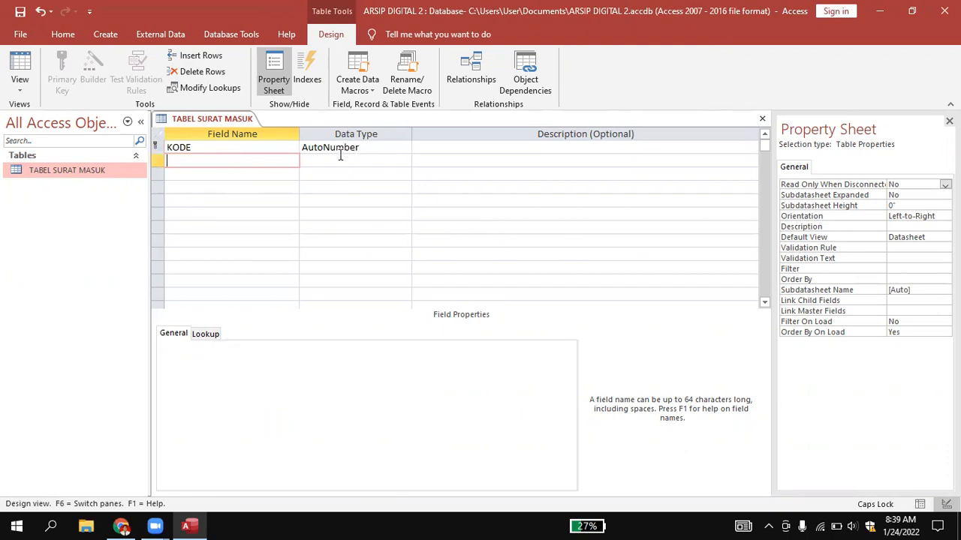
Review the data types available for the KODE field without changing its type.
click(378, 148)
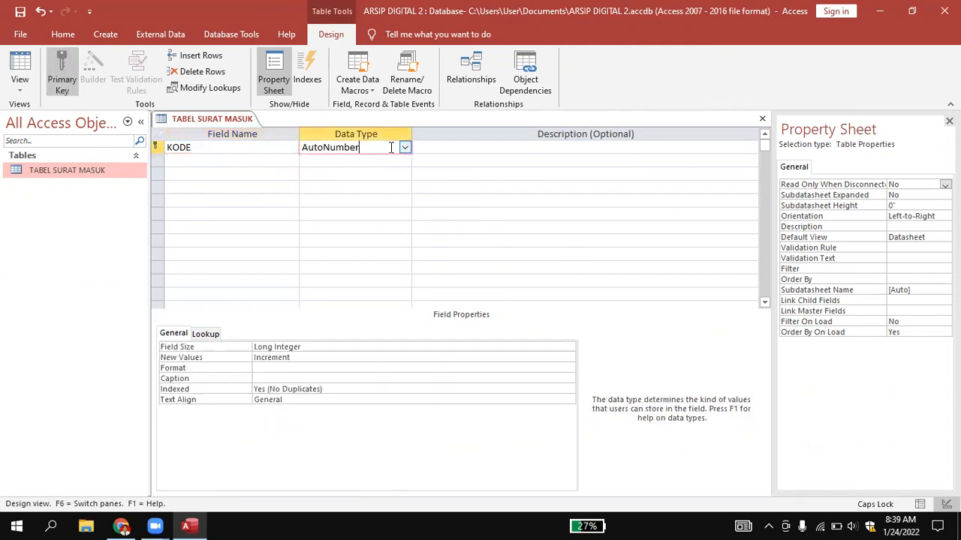
click(405, 149)
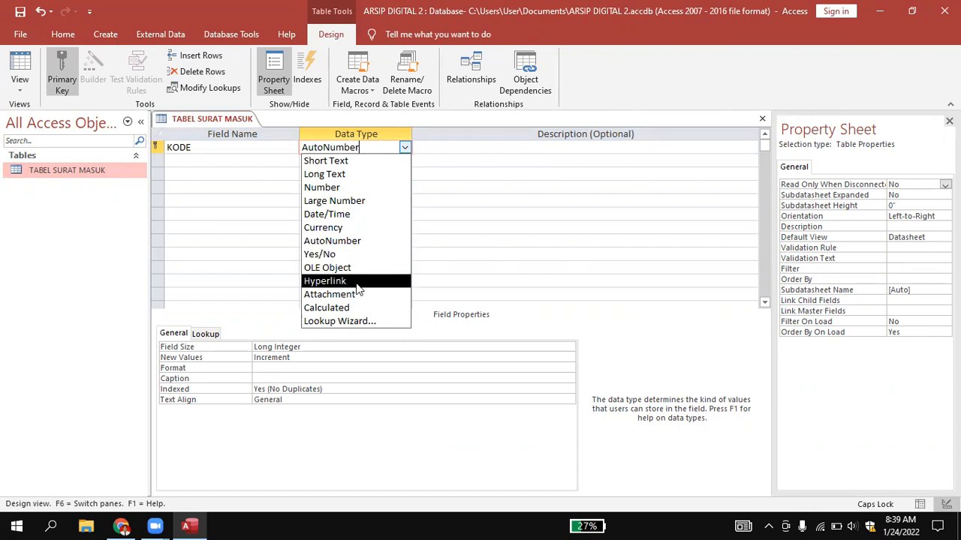
click(442, 228)
click(427, 225)
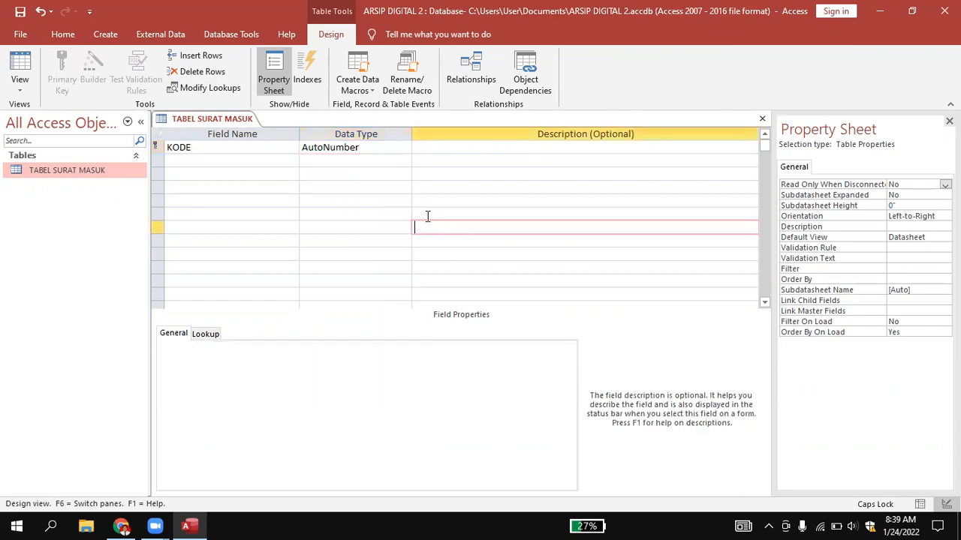
Add a field named TANGGAL TERIMA below KODE with the Date/Time data type.
click(225, 162)
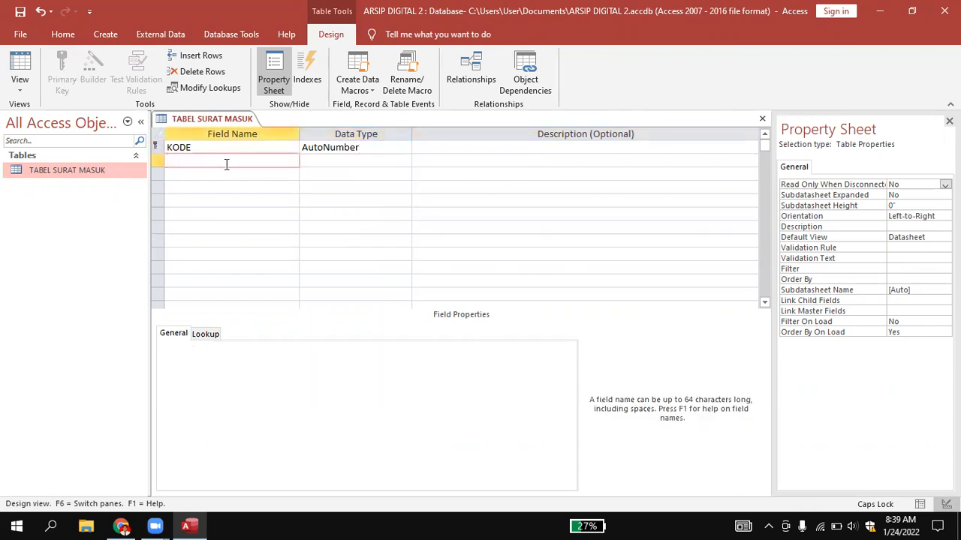
text(TANGGAL TERIMA)
click(318, 159)
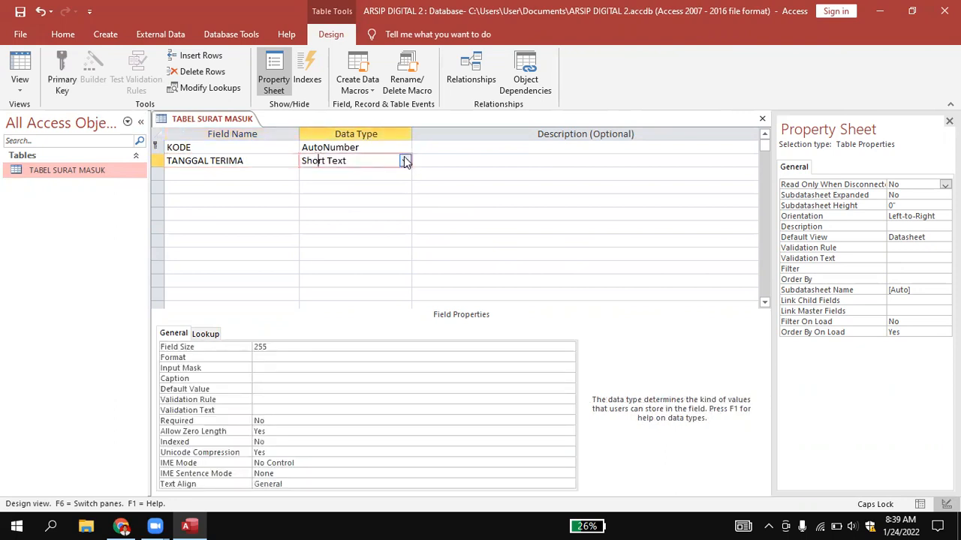
click(404, 160)
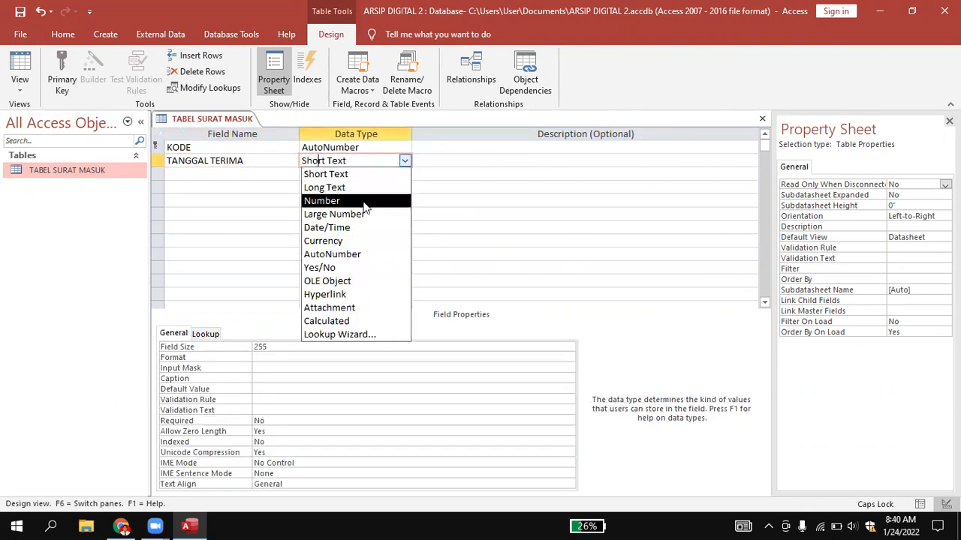
click(355, 228)
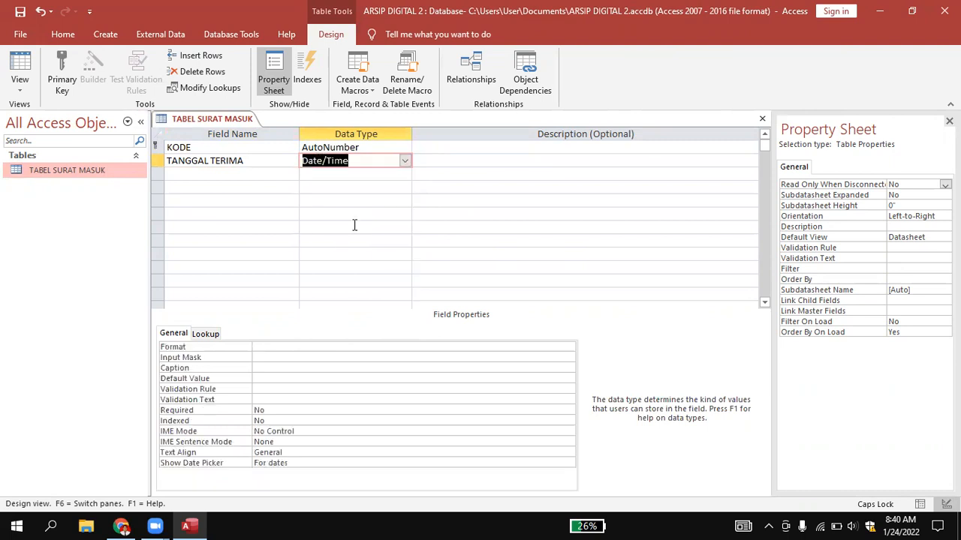
Add a field named NOMOR SURAT below TANGGAL TERIMA with the Short Text data type.
click(253, 175)
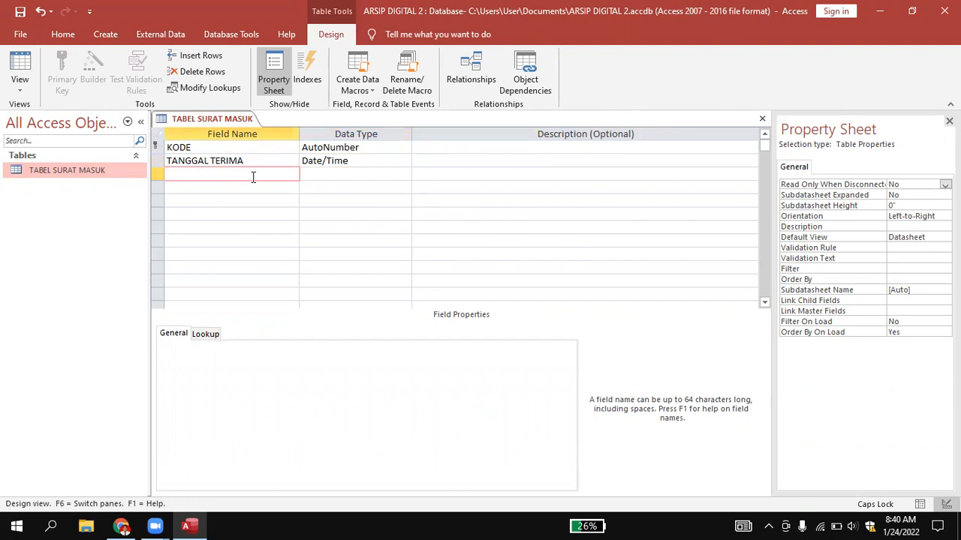
text(NOMOR SURAT)
click(338, 174)
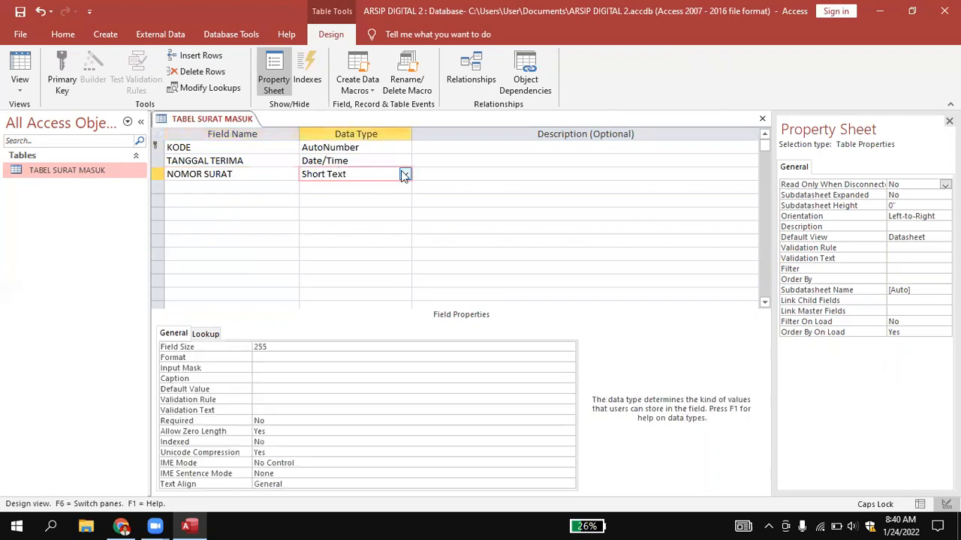
click(404, 174)
key(Tab)
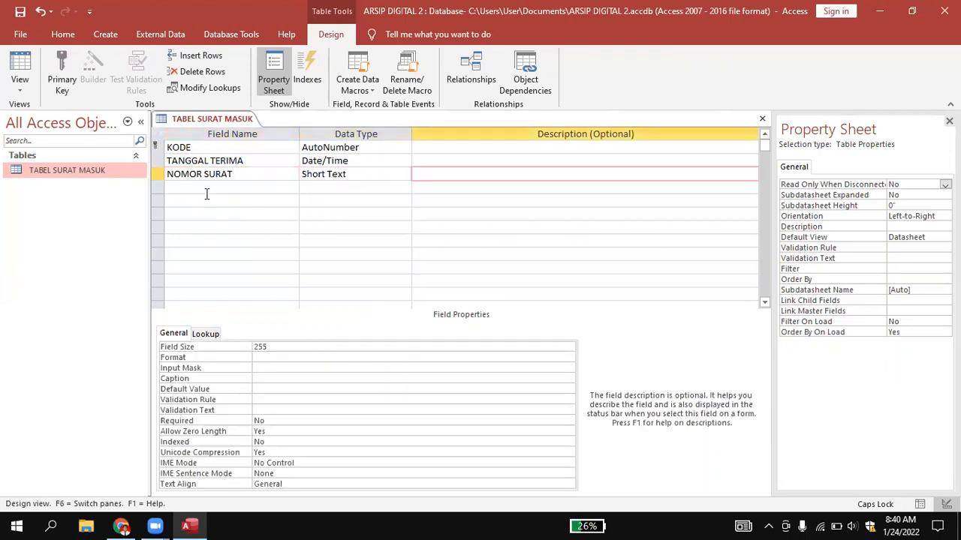
Add a field named TANGGAL SURAT below NOMOR SURAT with the Date/Time data type.
click(183, 188)
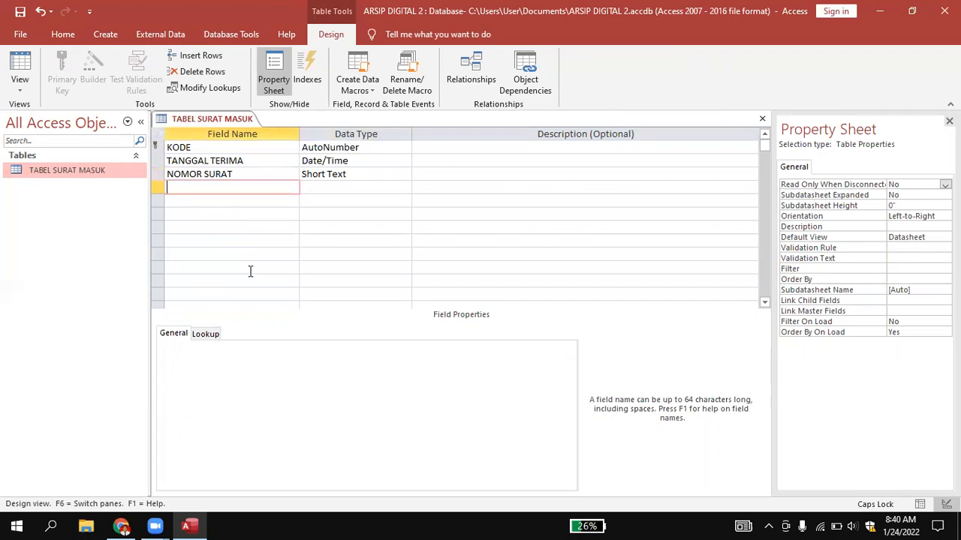
text(TANGGAL SURAT)
click(327, 188)
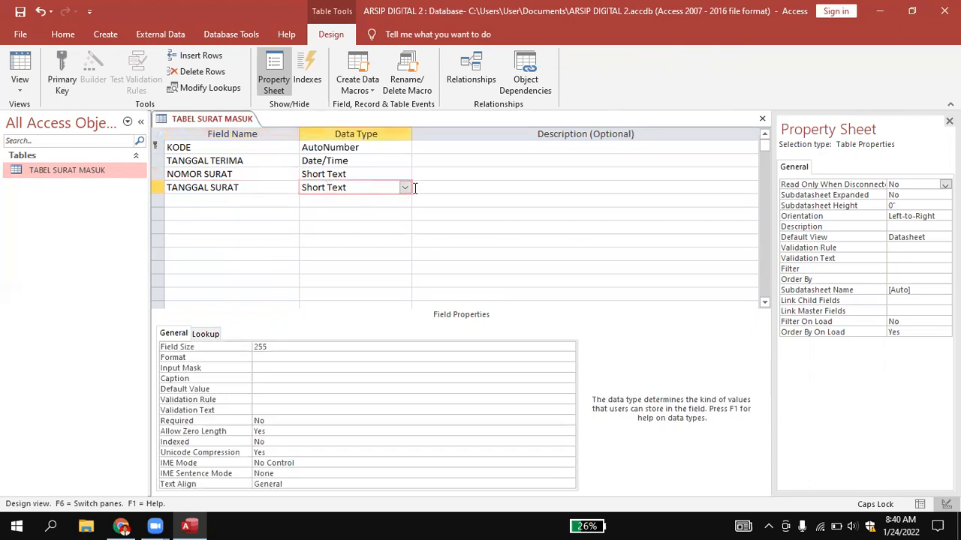
click(403, 187)
click(371, 254)
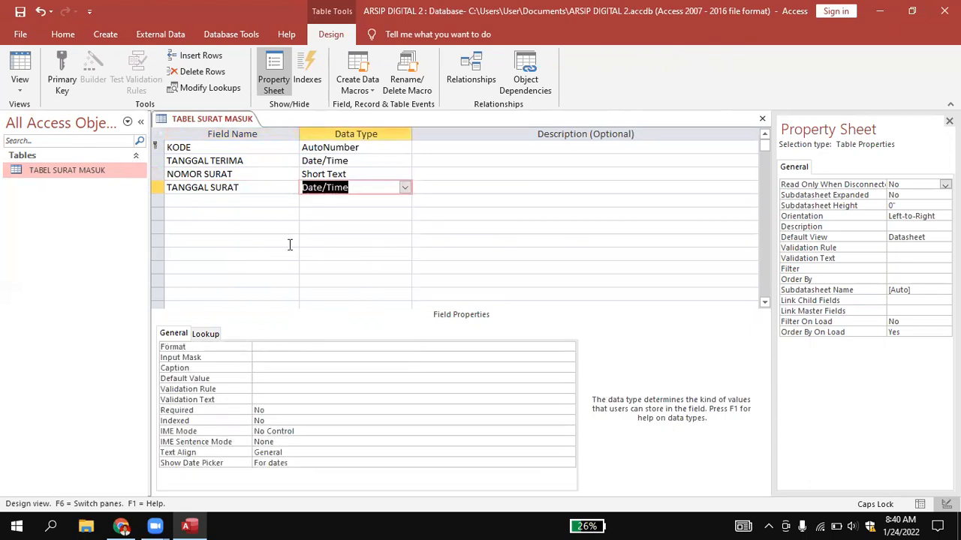
click(173, 190)
Add a field named SUBYEK below TANGGAL SURAT, keeping the default Short Text data type.
click(183, 200)
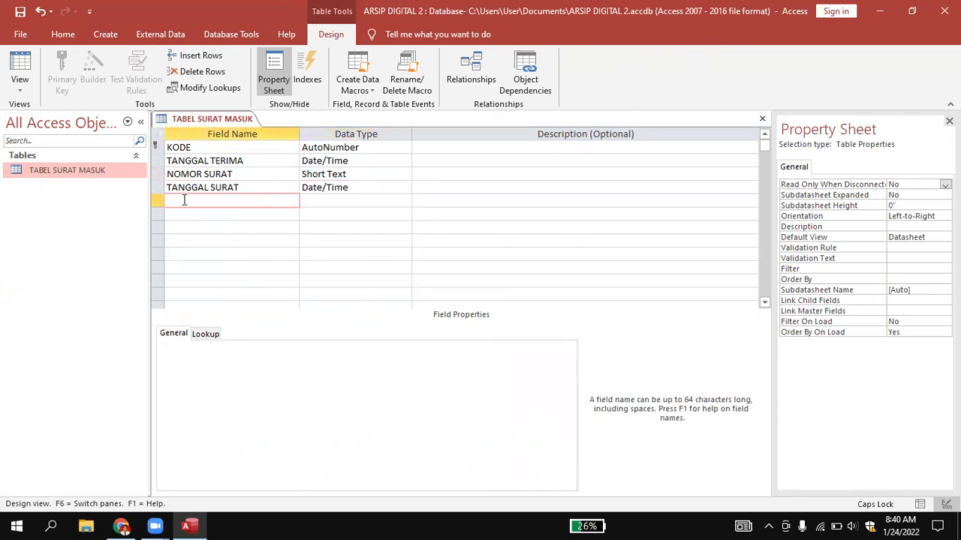
text(SUBJEK)
key(BackSpace)
text(Y)
Add a field named ISI RINGKAS below SUBYEK and set its data type to Long Text.
click(198, 214)
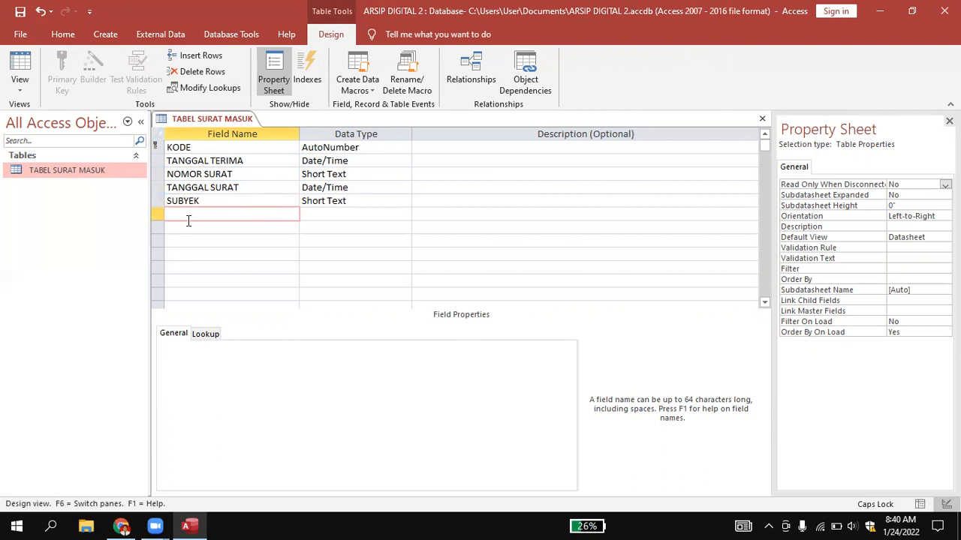
text(ISI RINGKAS)
click(190, 231)
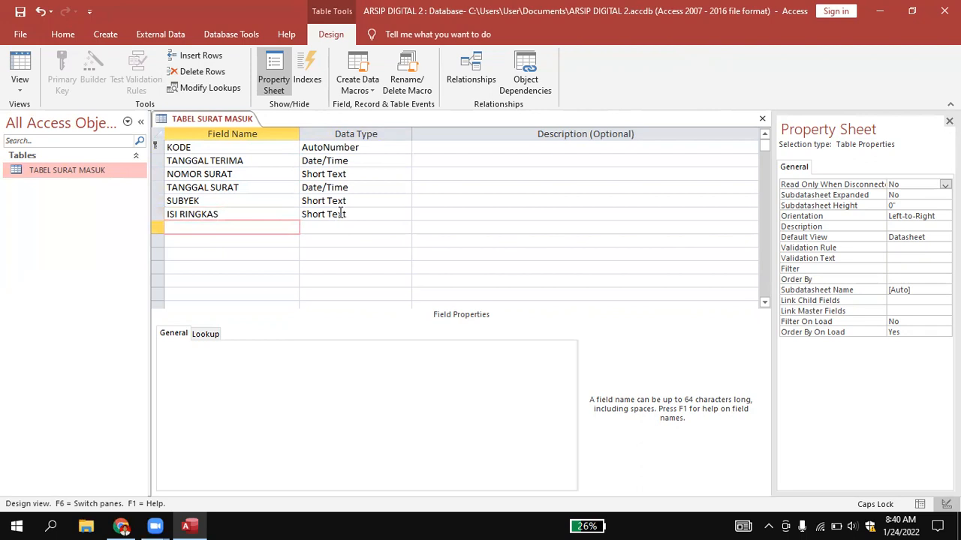
click(339, 215)
click(406, 214)
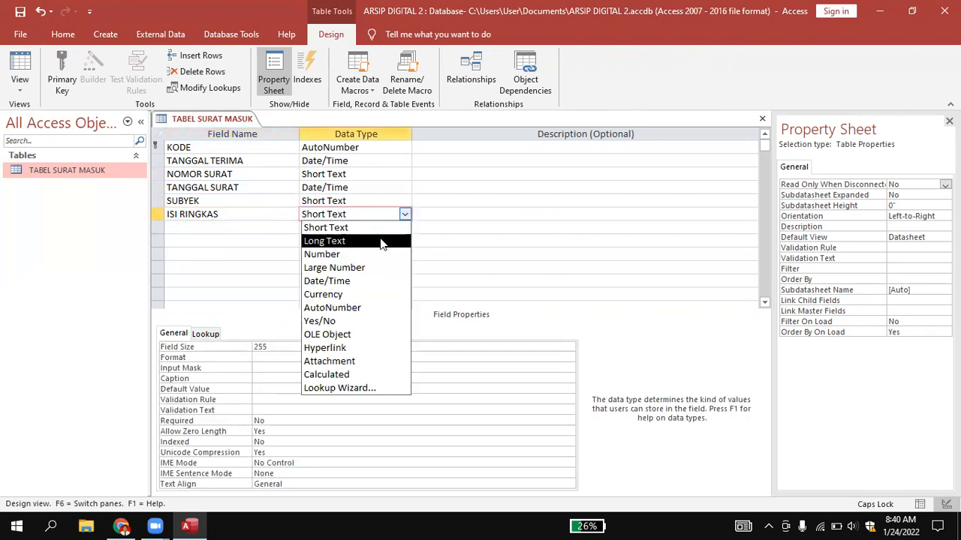
click(385, 240)
click(360, 232)
Add the fields KODE KLASIFIKASI and PENGIRIM below ISI RINGKAS, both with the default Short Text data type.
click(245, 229)
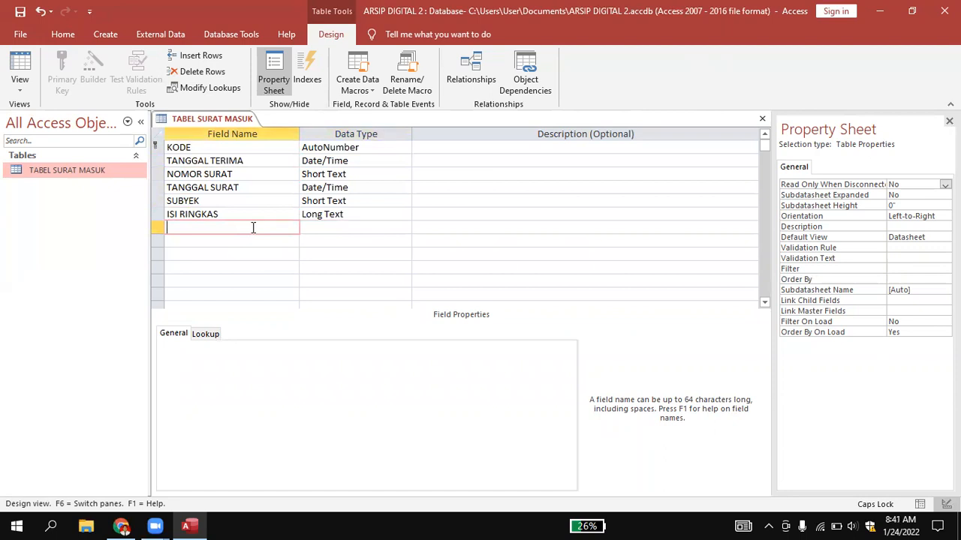
text(KODE KLASIFIKASI)
click(253, 242)
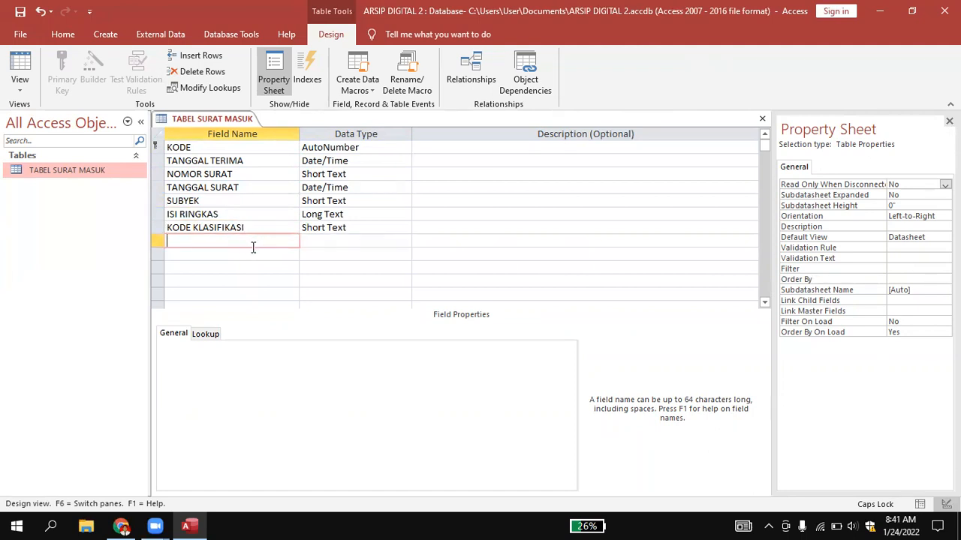
text(PENGIRIM)
Add a field named ALAMAT PENGIRIM below PENGIRIM and set its data type to Long Text.
click(228, 254)
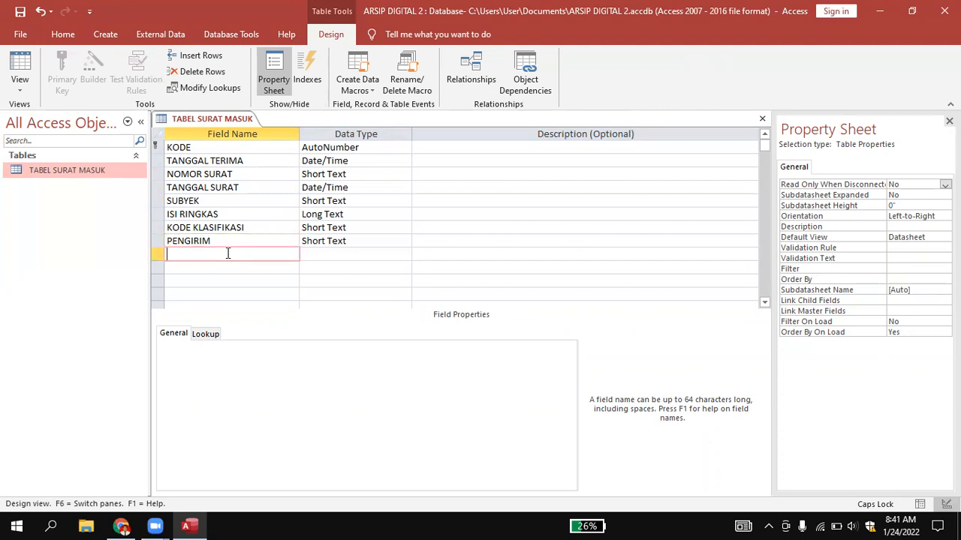
text(ALAMAT PENGIRIM)
click(308, 256)
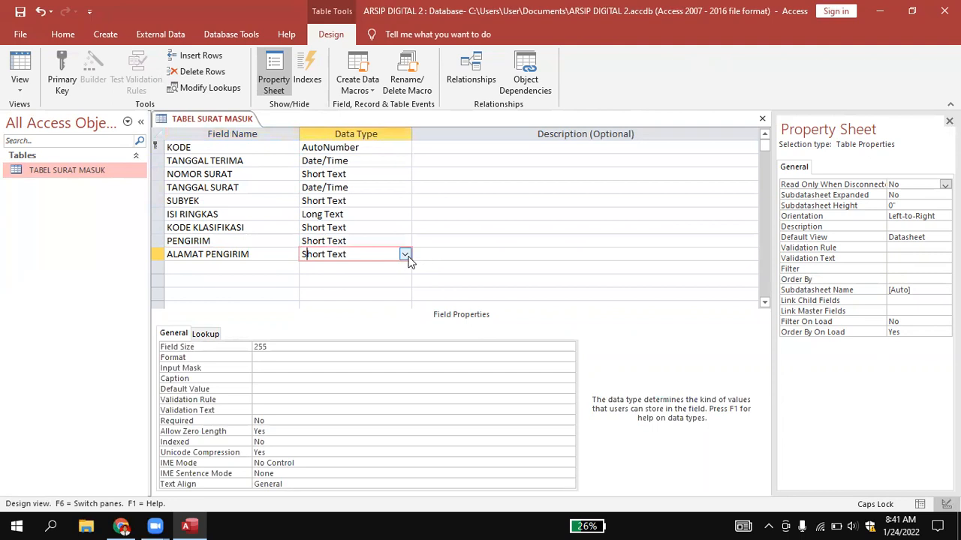
click(405, 255)
click(394, 281)
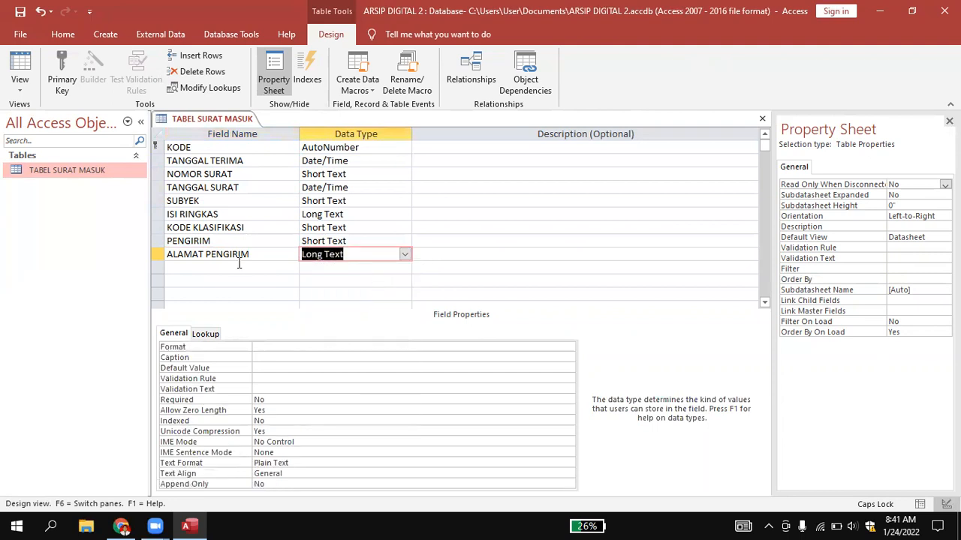
Add the fields KOTA PENGIRIM and KEPADA below ALAMAT PENGIRIM, both with the default Short Text data type.
click(238, 264)
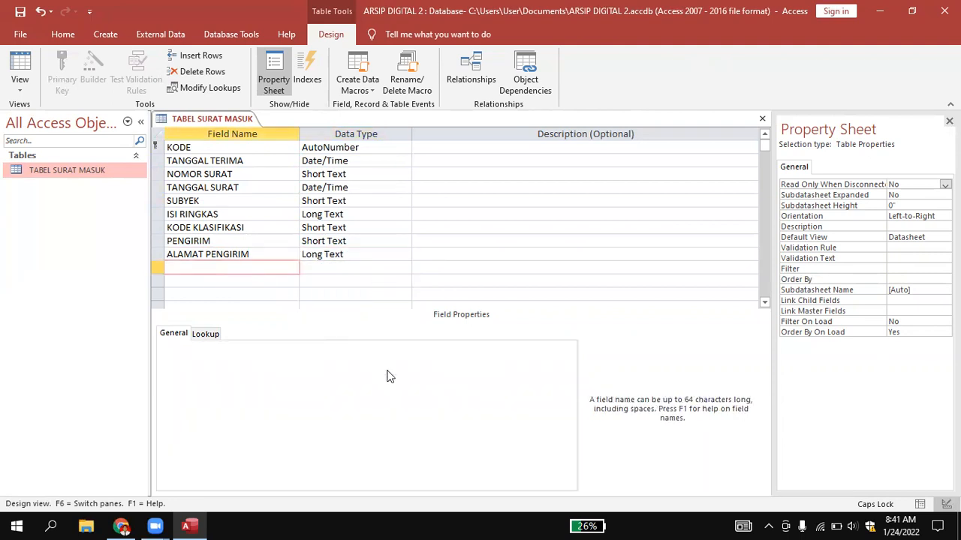
text(KOTA PENGIRIM)
click(270, 283)
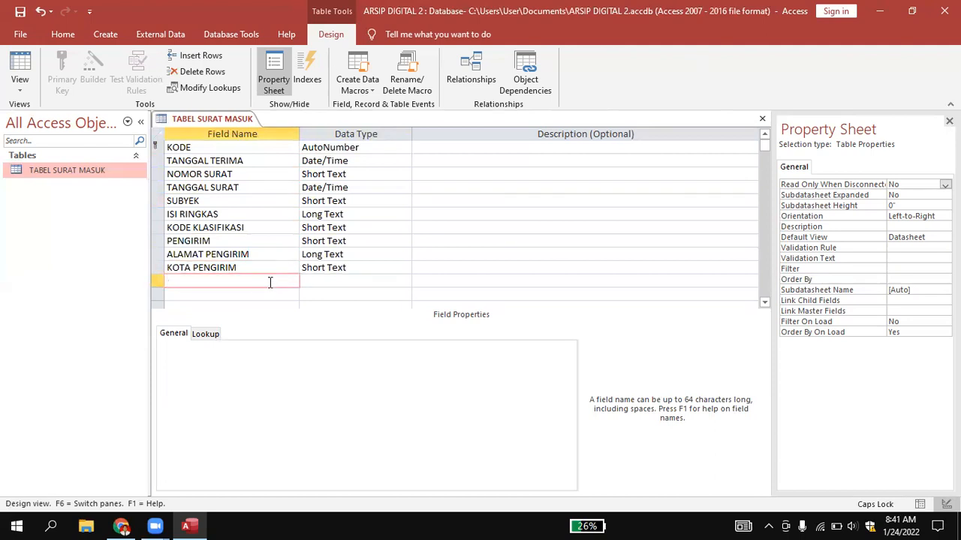
text(KEPADA)
Add a field named DOKUMEN below KEPADA and set its data type to Attachment.
click(262, 293)
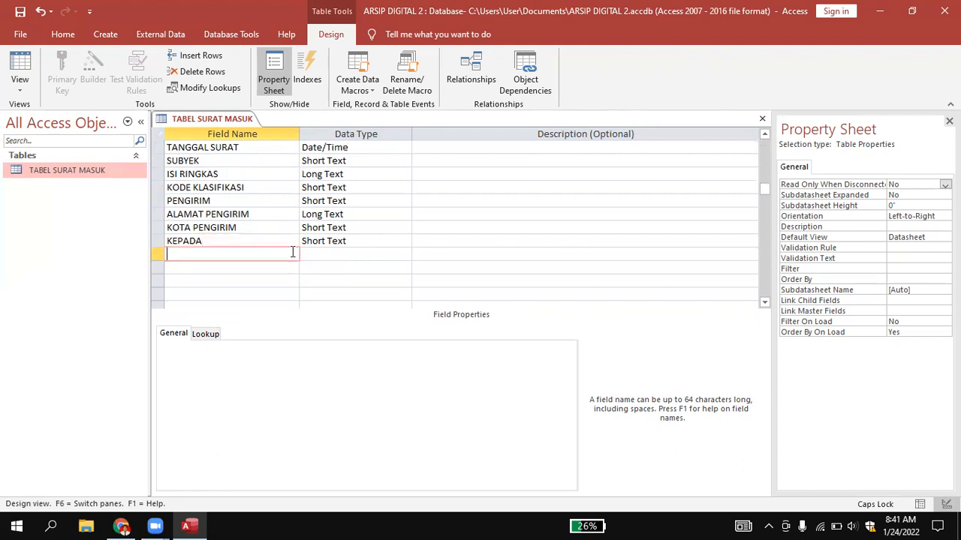
text(DOKUMEN)
click(338, 253)
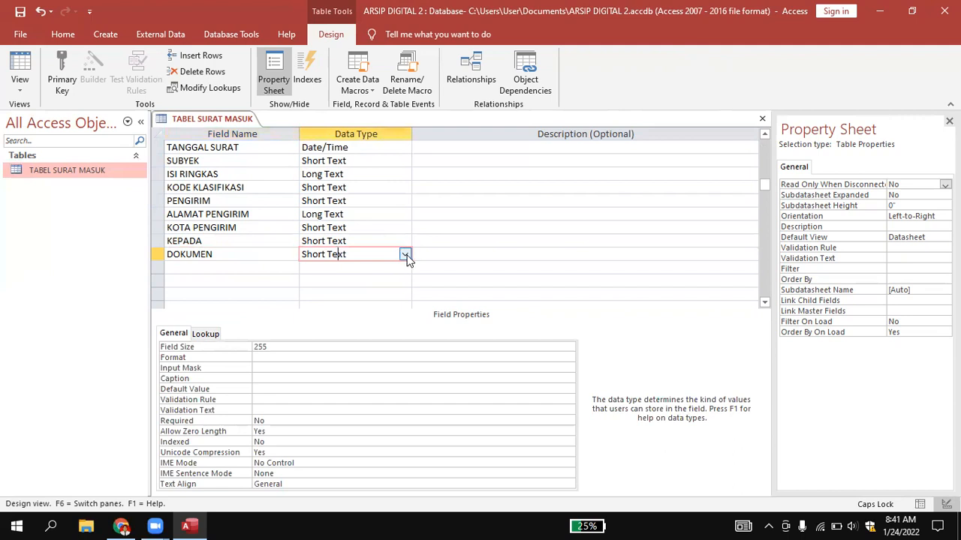
click(403, 255)
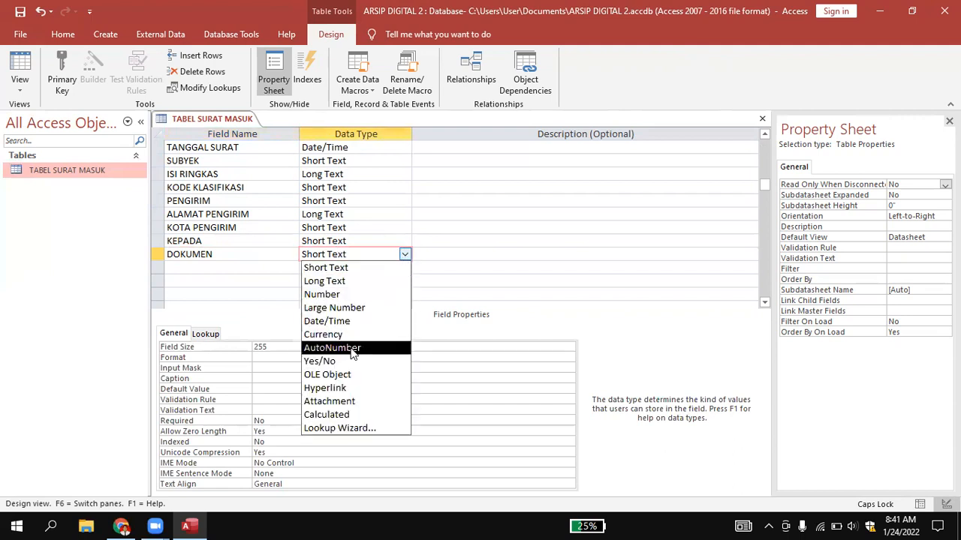
click(337, 402)
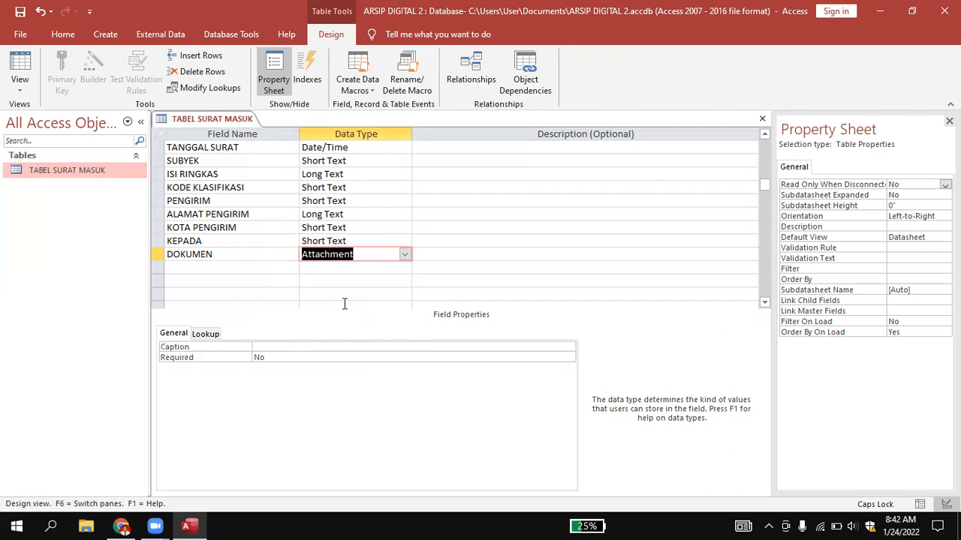
Add a field named KETERANGAN below DOKUMEN, keeping the default Short Text data type.
click(245, 266)
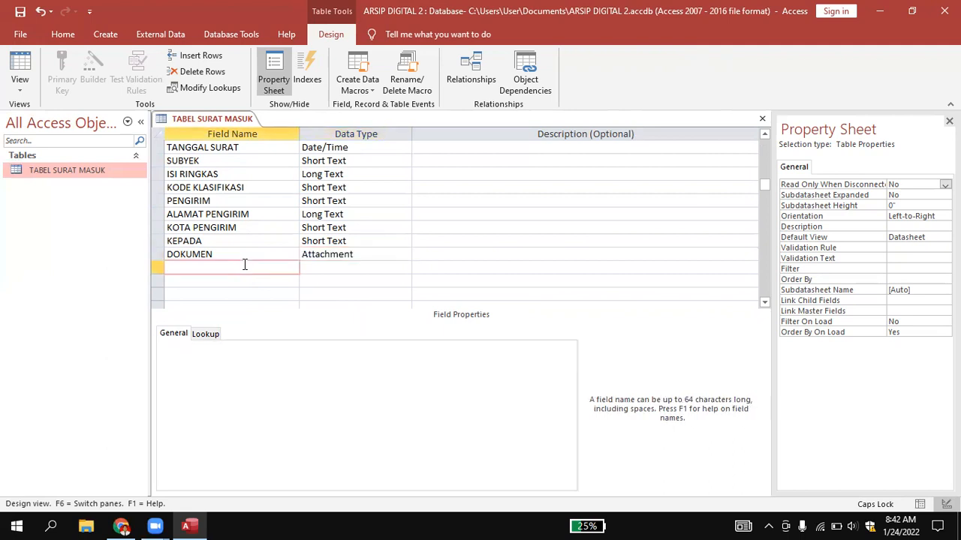
text(KETERANGAN)
click(475, 268)
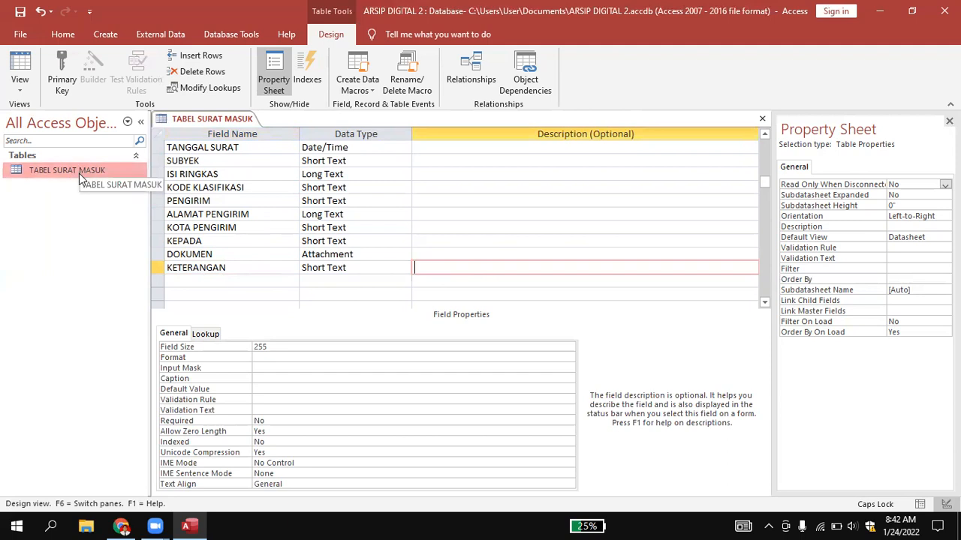
Save the completed design of TABEL SURAT MASUK.
right_click(194, 119)
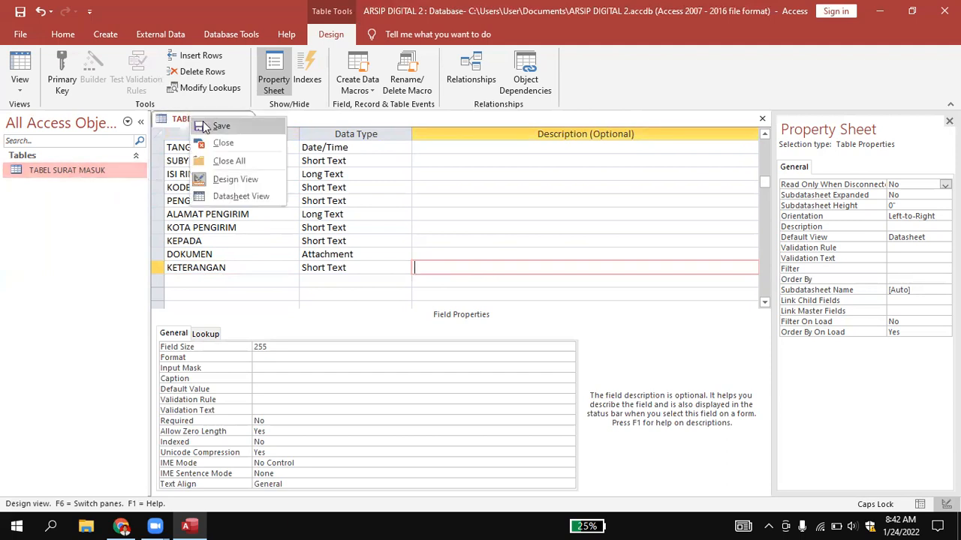
click(204, 126)
click(69, 170)
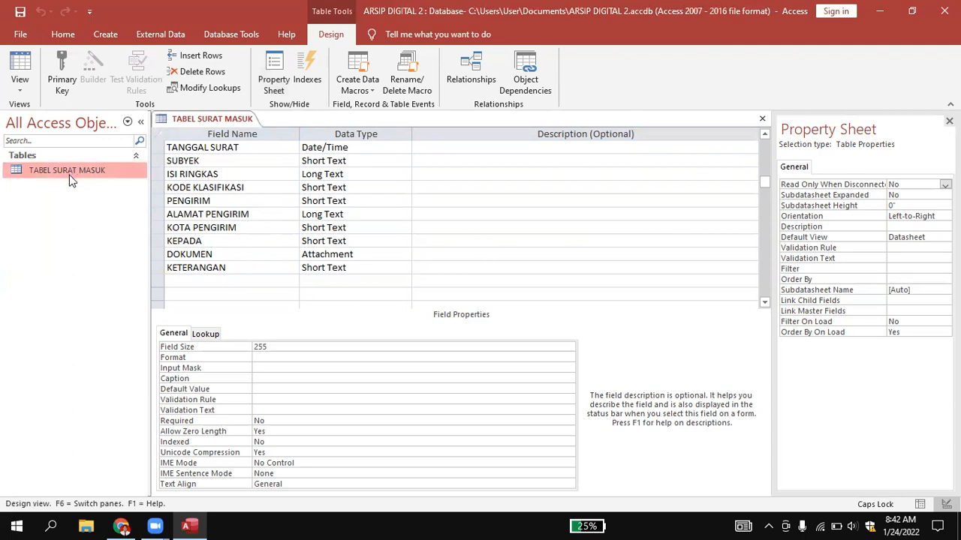
Create a new table and open it in Design View, saving it under the name TABEL SURAT KELUAR.
click(107, 35)
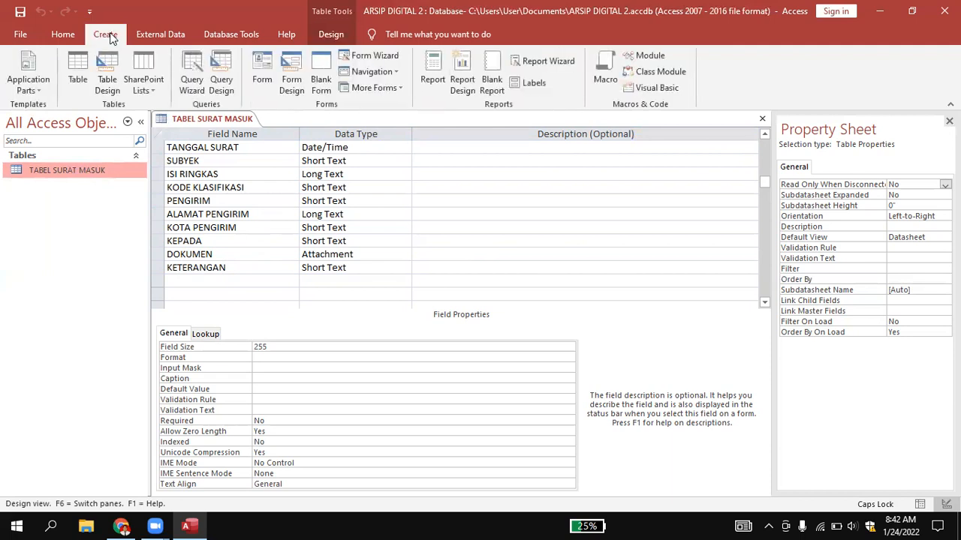
click(86, 65)
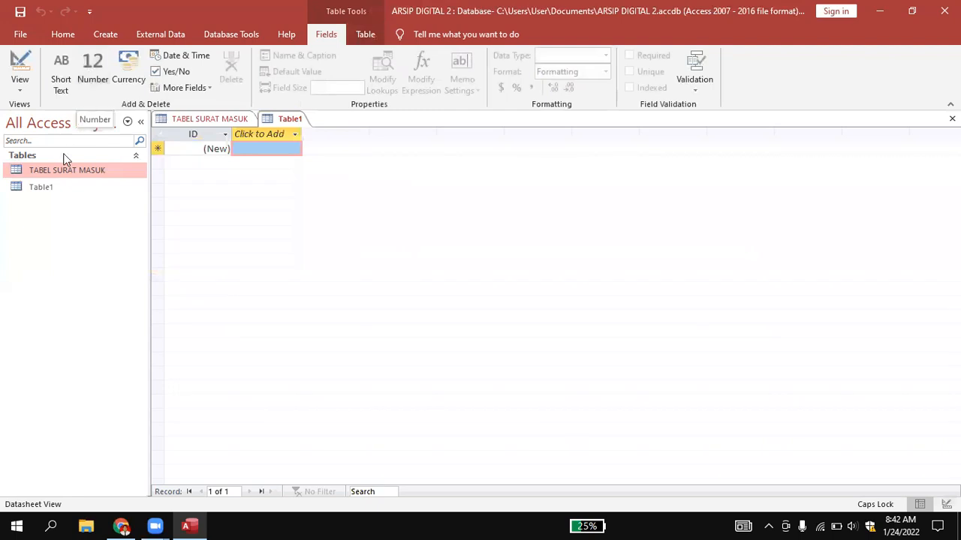
click(51, 192)
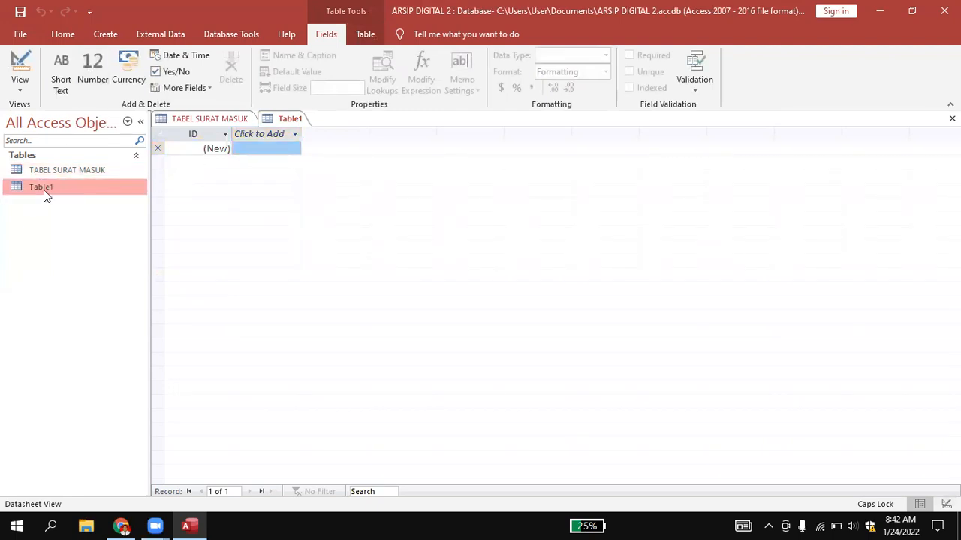
right_click(47, 189)
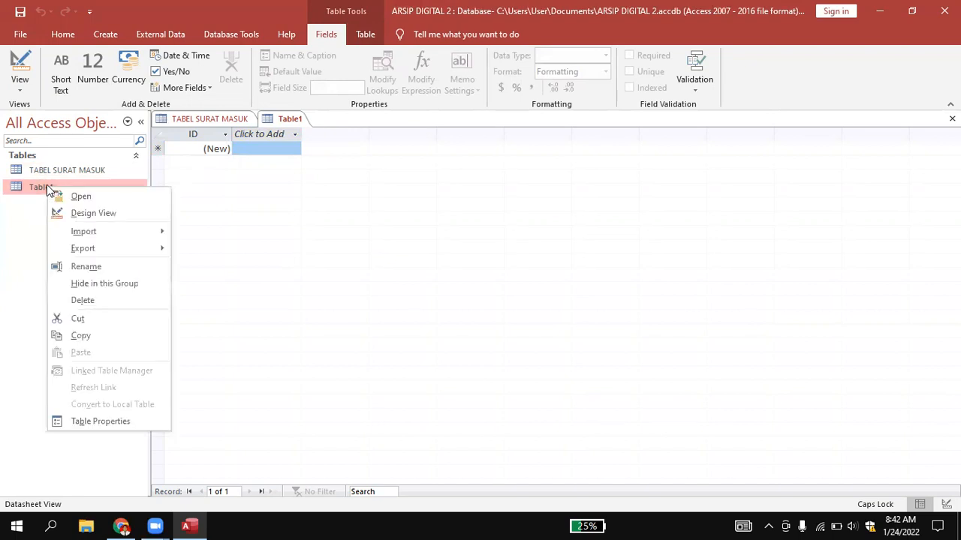
click(82, 212)
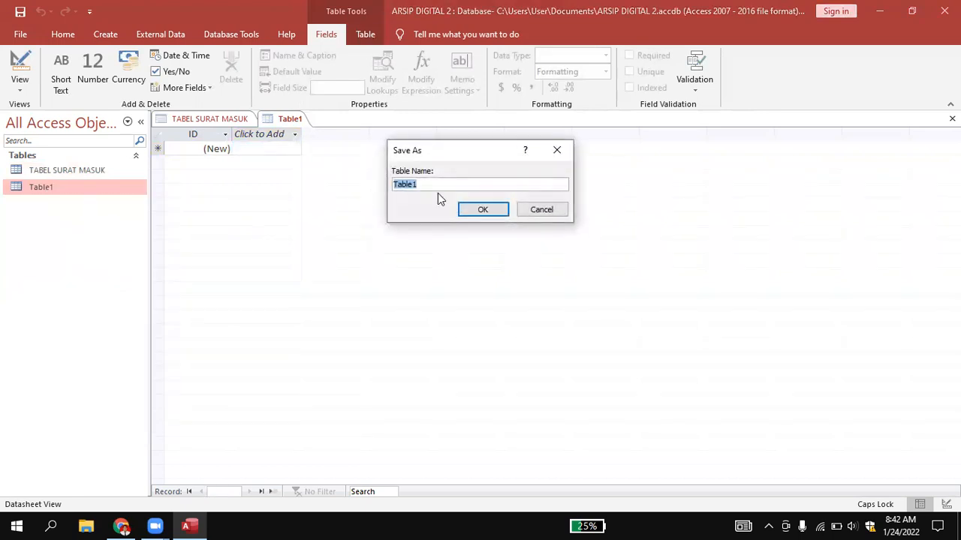
key(BackSpace)
text(TABEL SURAT KELUAR)
click(480, 211)
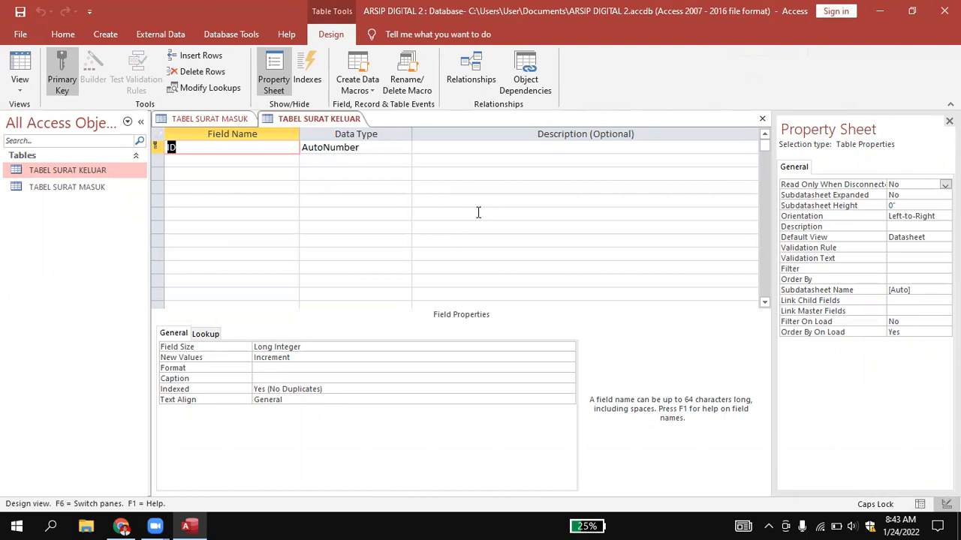
Rename the primary key field to KODE and add a Short Text field named NOMOR SURAT below it.
key(BackSpace)
text(KODE)
click(175, 163)
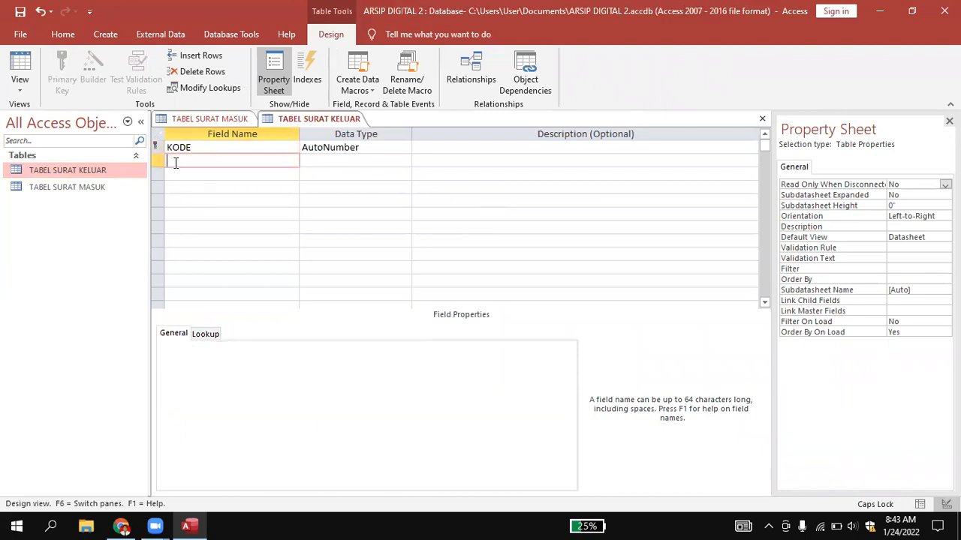
text(NOMOR SURAT)
click(329, 163)
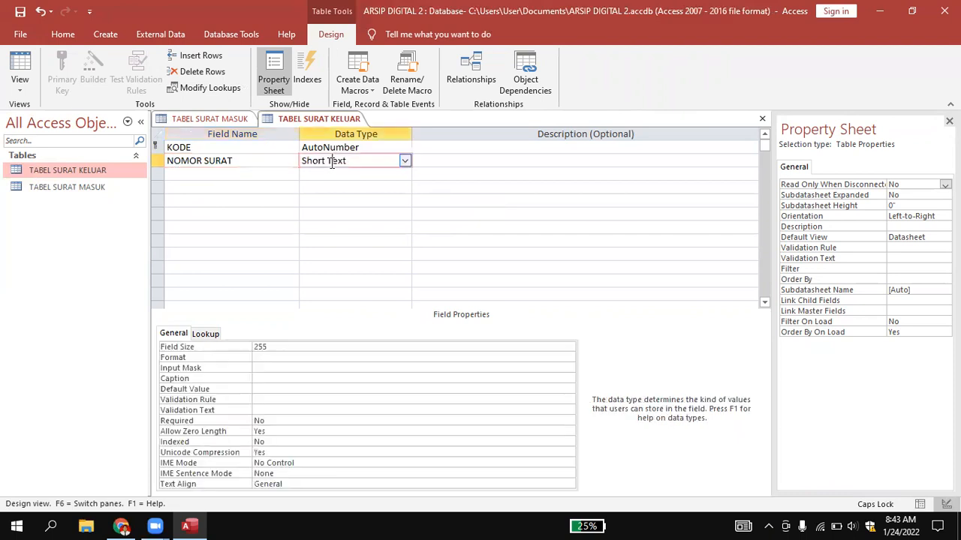
Add a field named TANGGAL SURAT below NOMOR SURAT in TABEL SURAT KELUAR and set its data type to Date/Time.
click(209, 173)
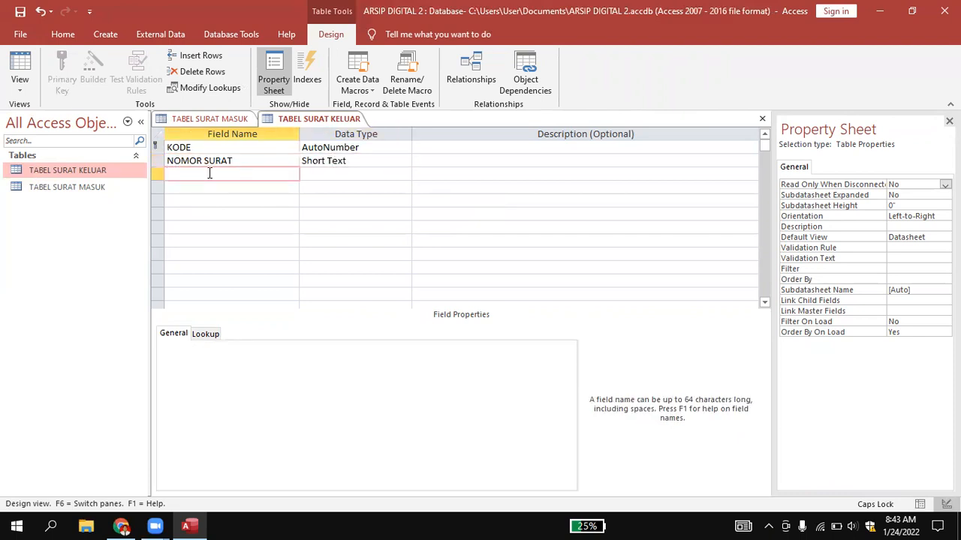
text(TANGGAL SURAT)
click(368, 178)
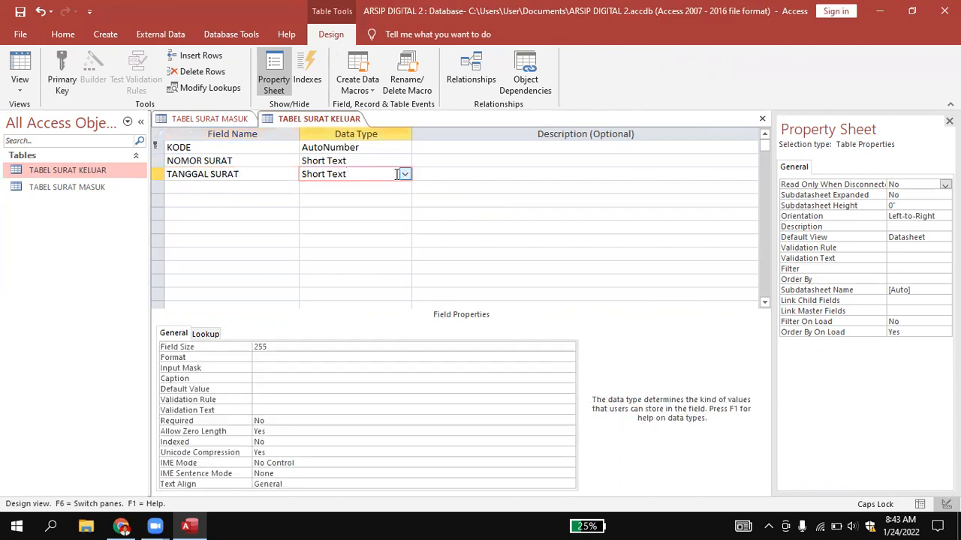
click(404, 174)
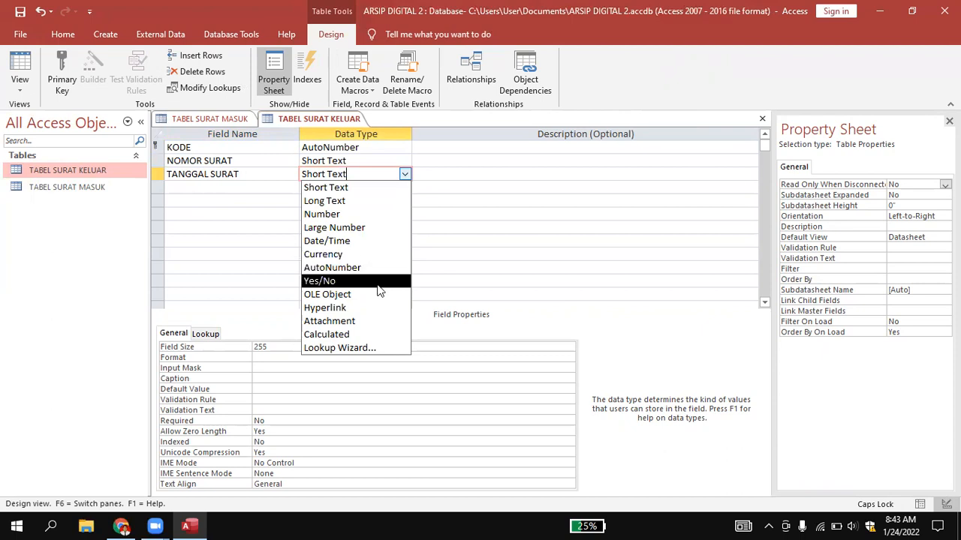
click(375, 241)
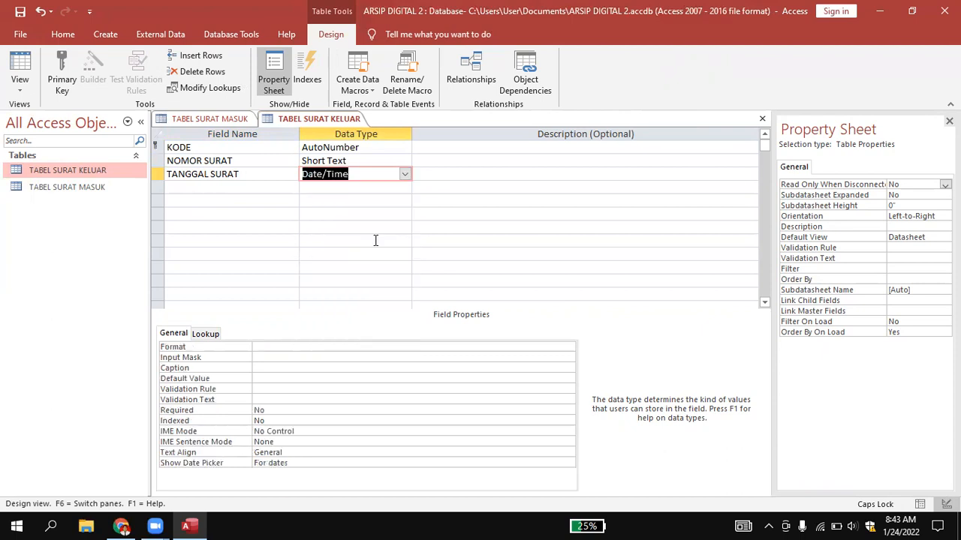
Add a field named SUBYEK below TANGGAL SURAT in the outgoing letters table, keeping the default Short Text data type.
click(216, 187)
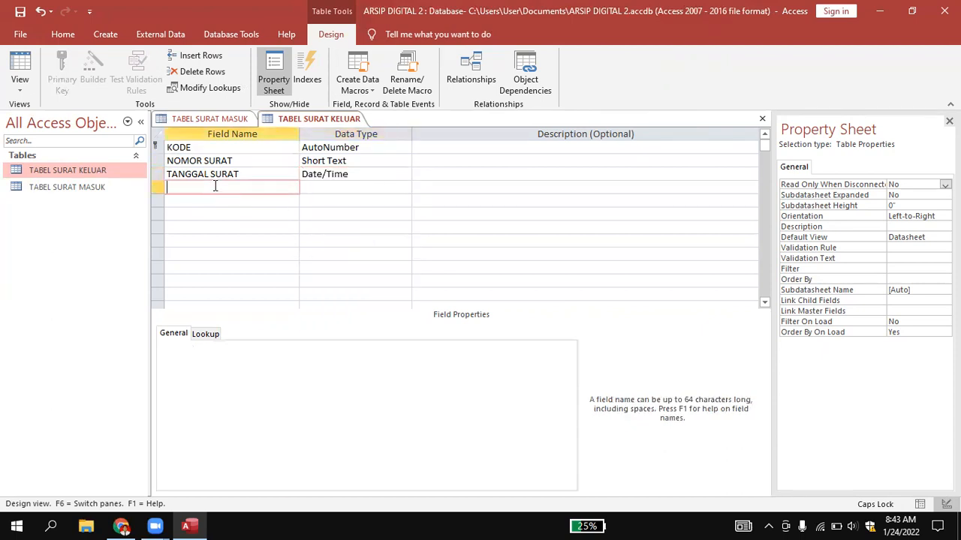
text(SUBYEK)
click(300, 187)
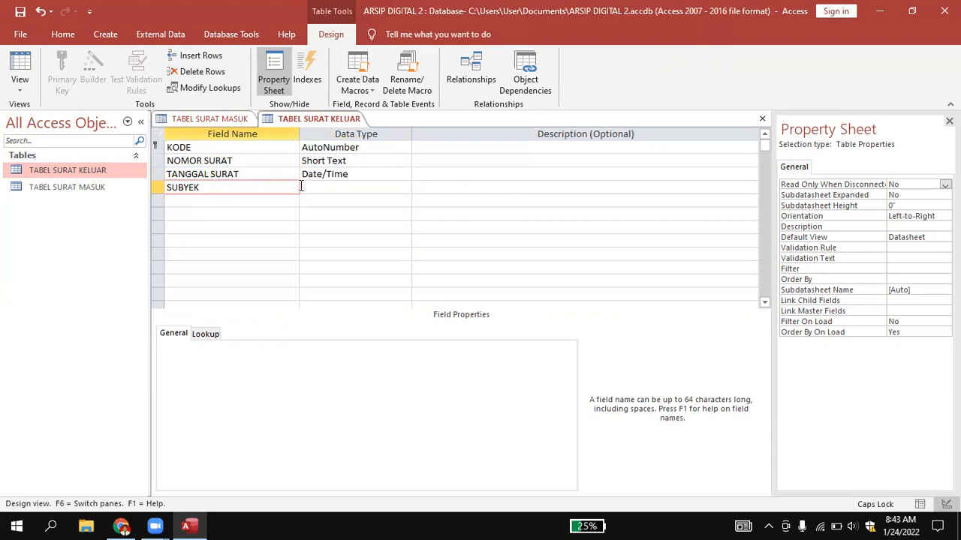
Add a field named ISI RINGKAS below SUBYEK in TABEL SURAT KELUAR and set its data type to Long Text.
click(217, 201)
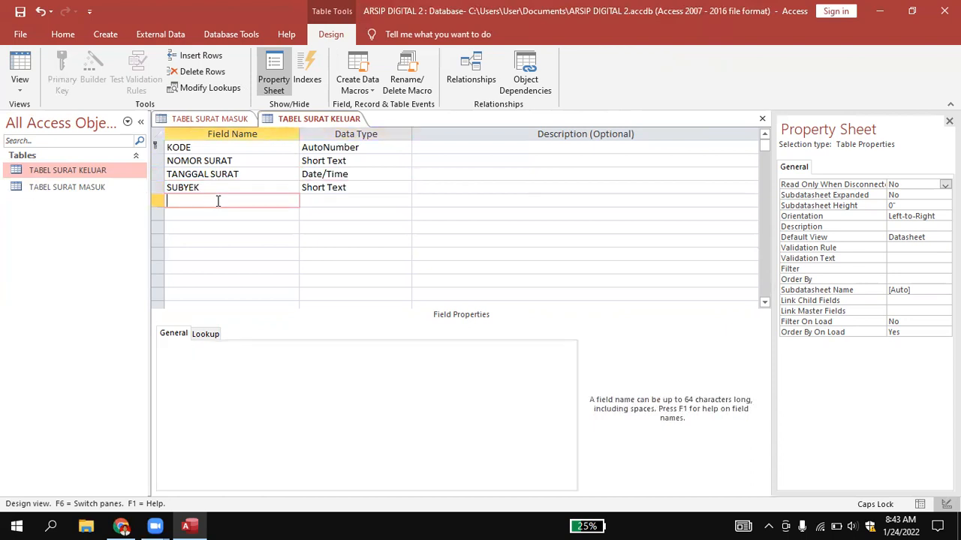
text(ISI RINGKAS)
click(326, 199)
click(405, 201)
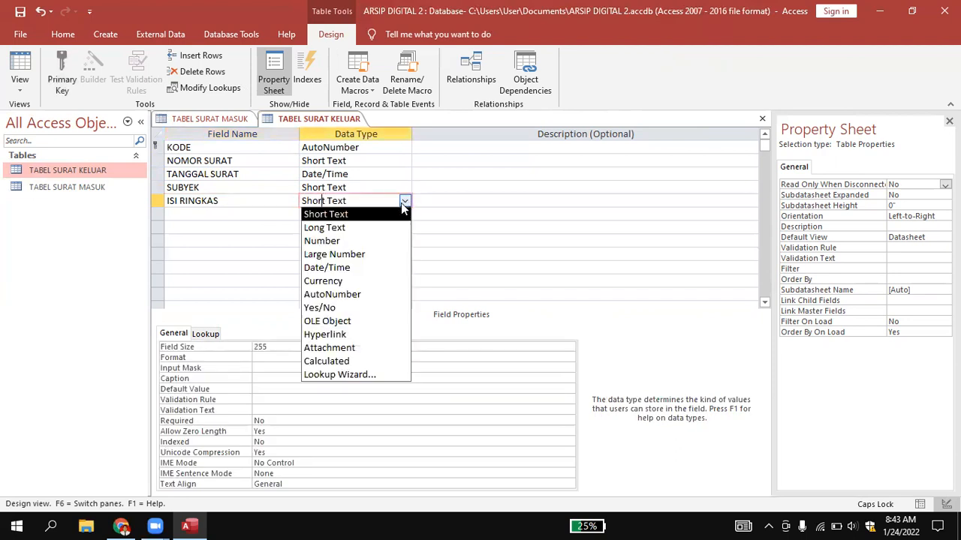
click(373, 229)
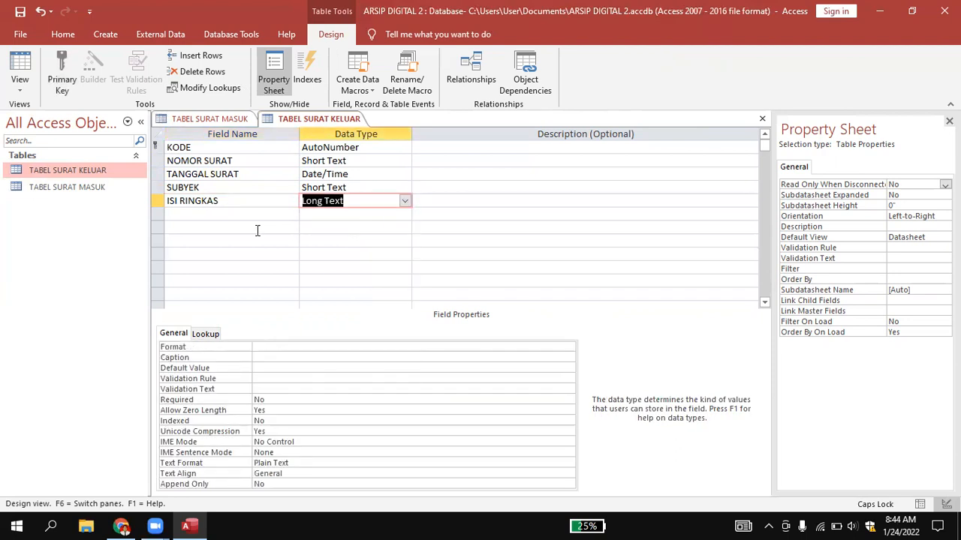
Add the fields PENGIRIM and PENERIMA below ISI RINGKAS, both with the default Short Text data type.
click(228, 219)
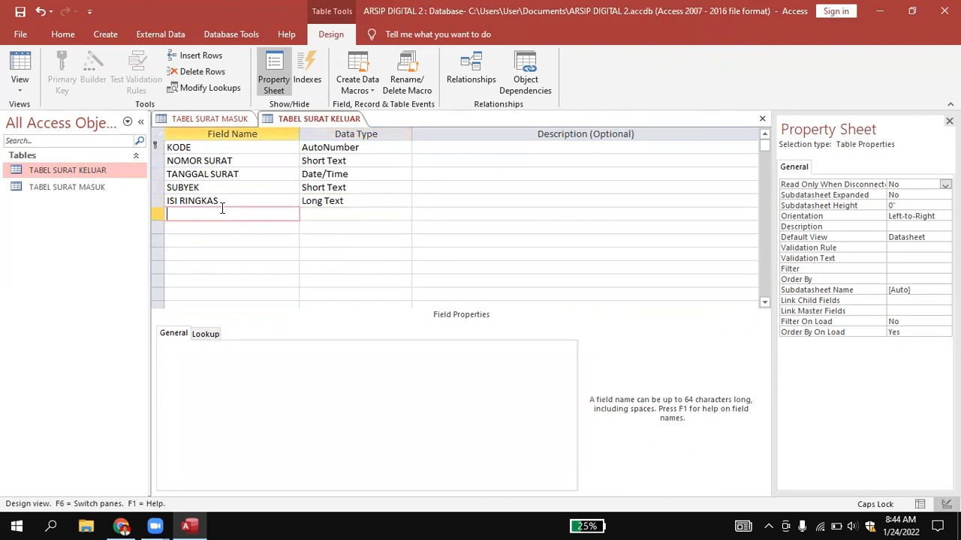
text(PENGIRIM)
key(Return)
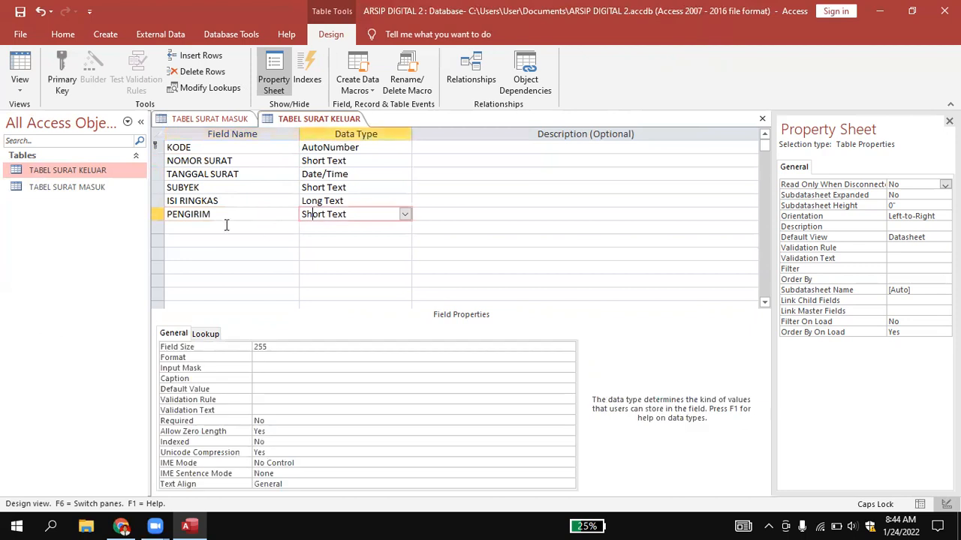
click(224, 226)
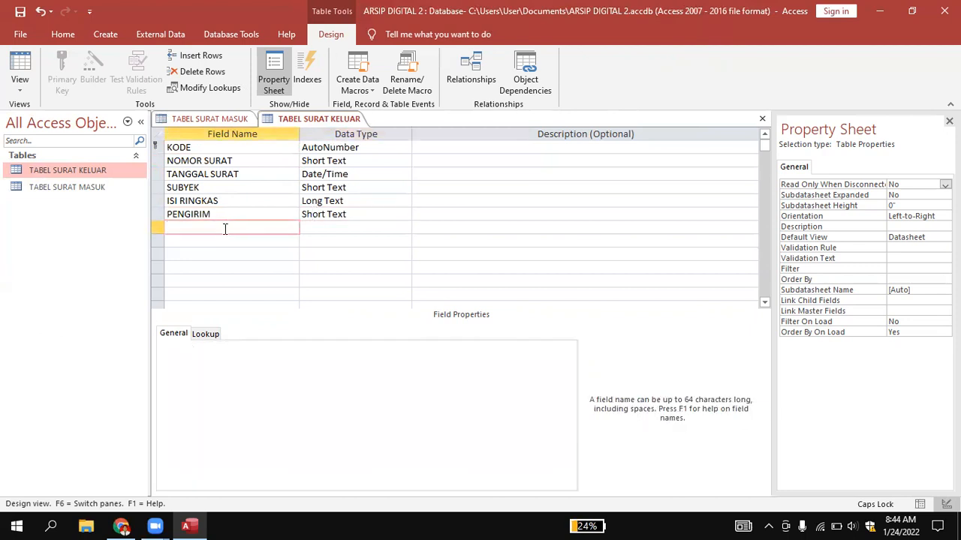
text(PENERIMA)
Add a field named ALAMAT PENERIMA below PENERIMA in TABEL SURAT KELUAR and set its data type to Long Text.
click(228, 242)
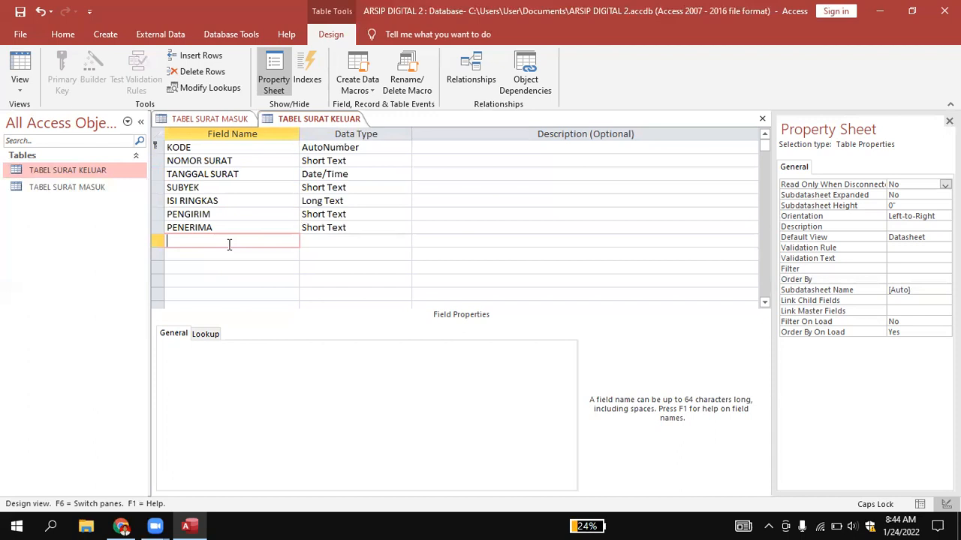
text(ALAMAT PENERIMA)
click(309, 238)
click(405, 241)
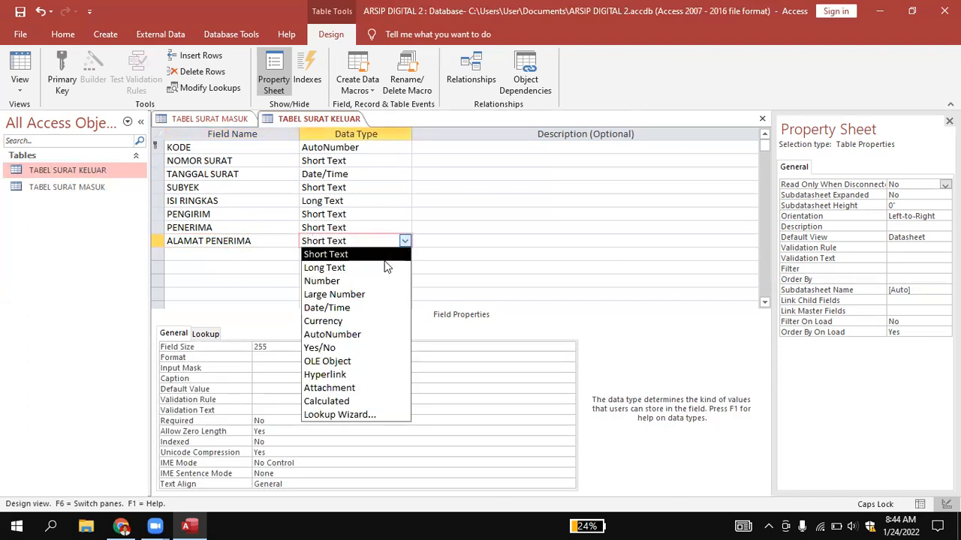
click(382, 268)
Add a field named KOTA PENERIMA below ALAMAT PENERIMA, keeping the default Short Text data type.
click(252, 255)
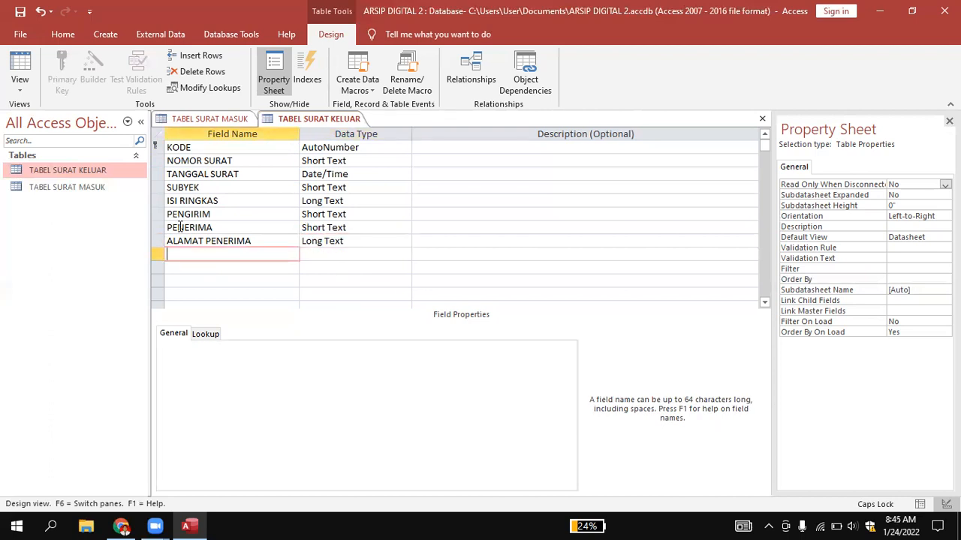
text(KOTA PENERIMA)
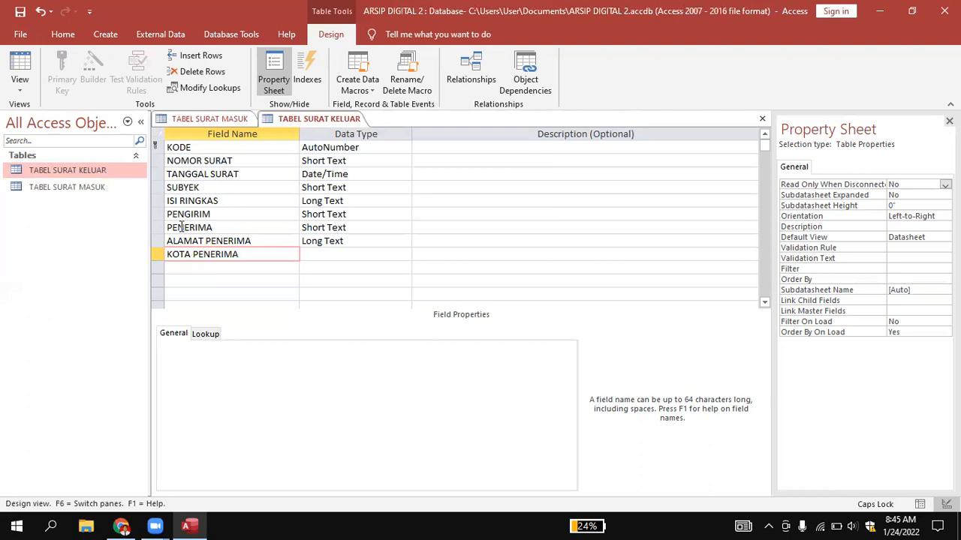
Add a field named DOKUMEN below KOTA PENERIMA and set its data type to Attachment.
click(183, 270)
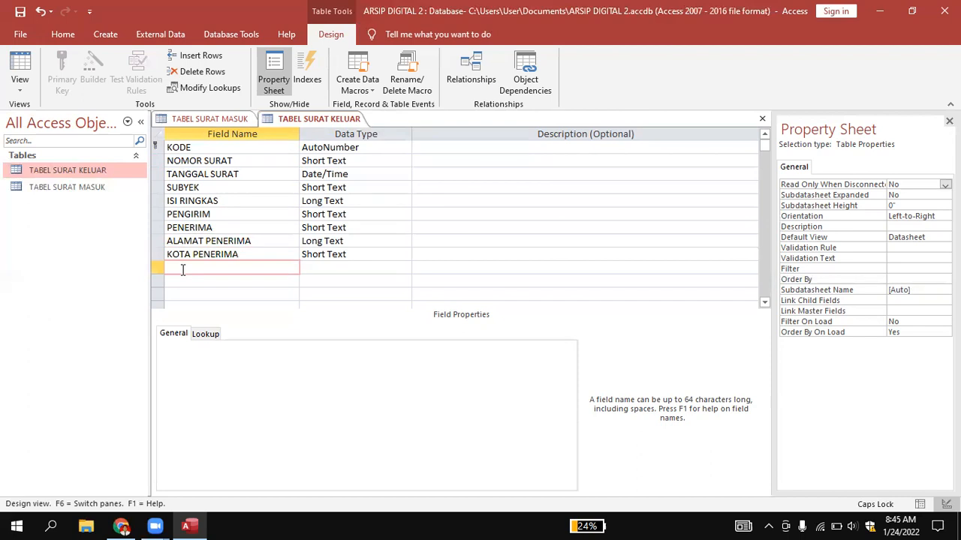
text(DOKUMEN)
click(330, 267)
click(404, 268)
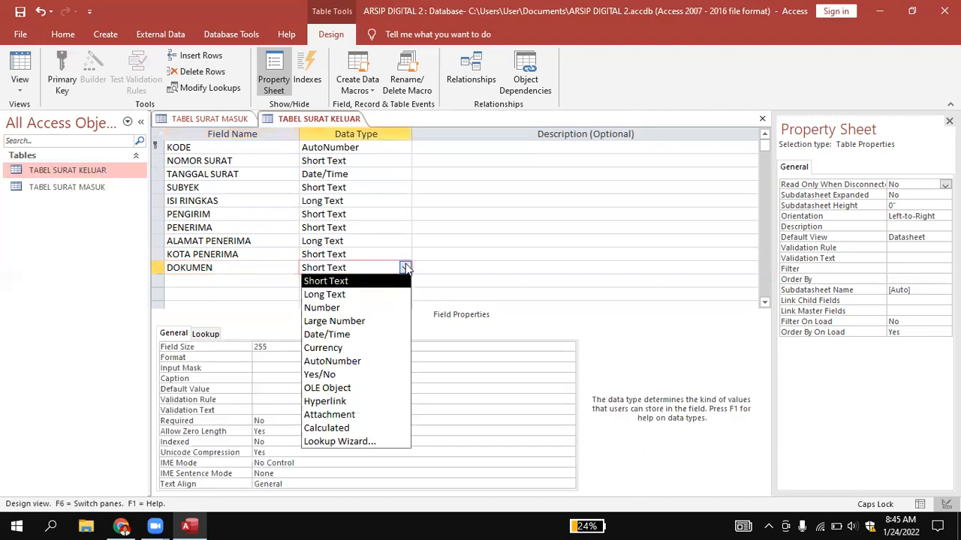
click(355, 415)
Add a field named KETERANGAN below DOKUMEN in the outgoing letters table, with the default Short Text data type.
click(218, 279)
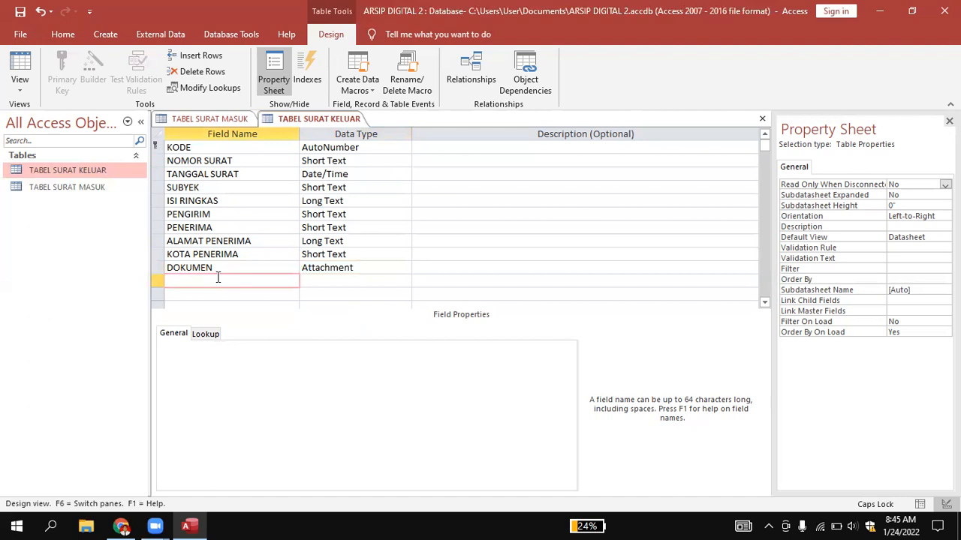
text(KETERANGAN)
click(316, 281)
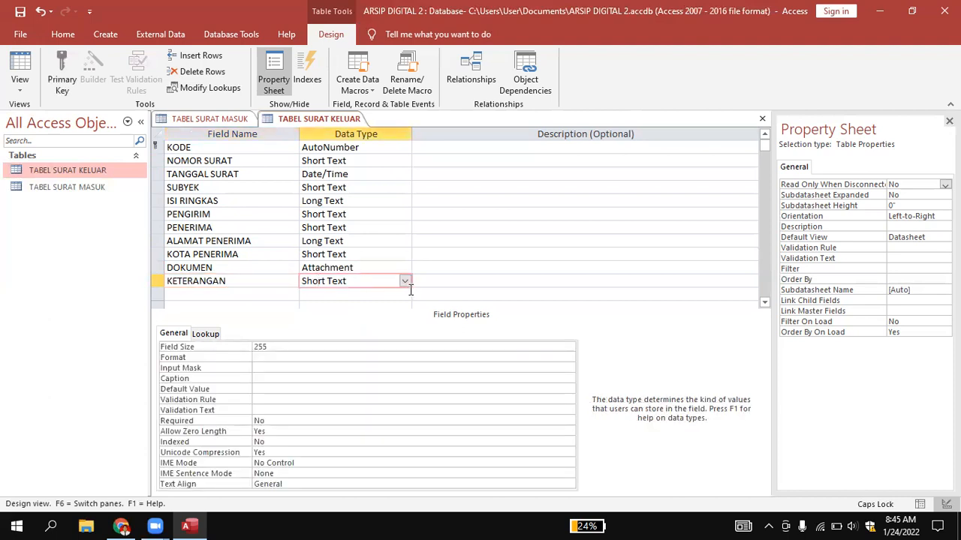
Save TABEL SURAT KELUAR, and close both it and TABEL SURAT MASUK.
right_click(319, 123)
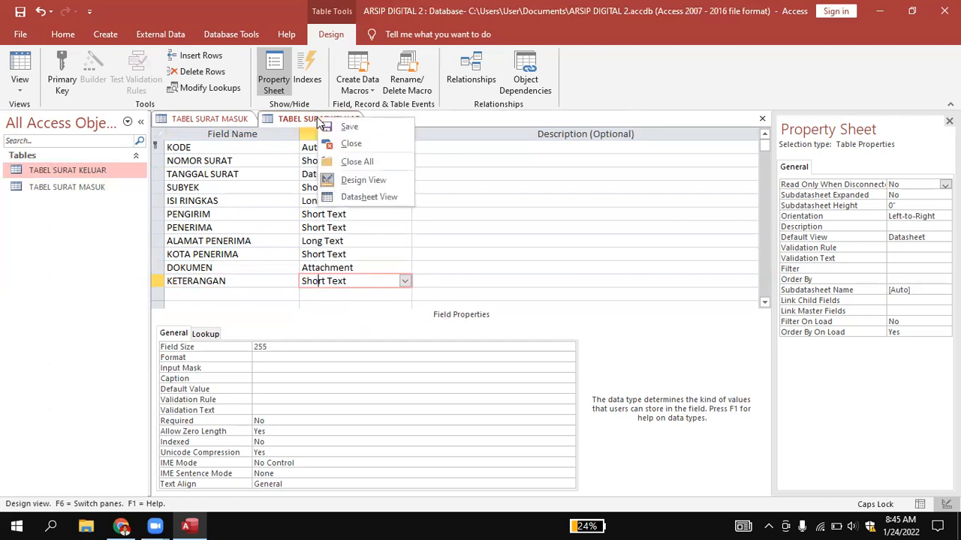
click(331, 127)
right_click(321, 123)
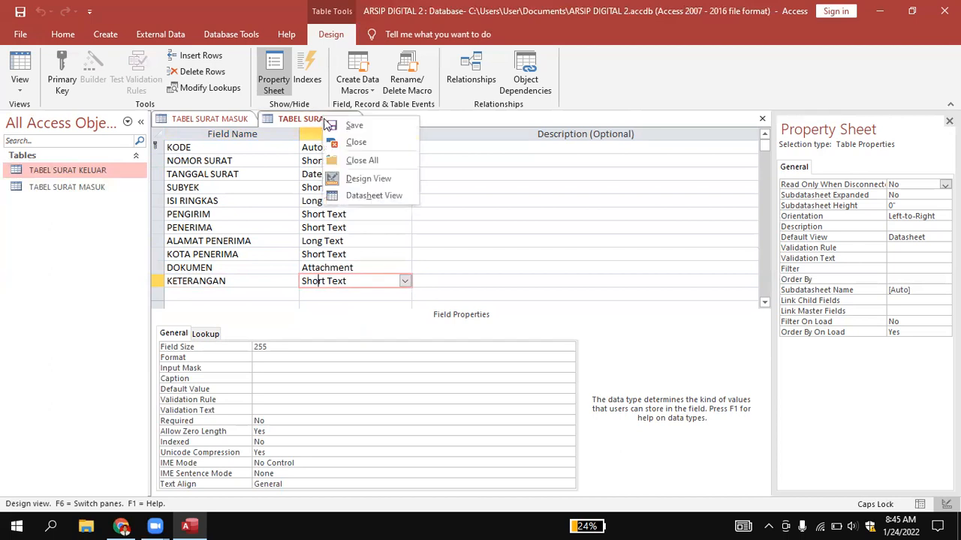
click(342, 143)
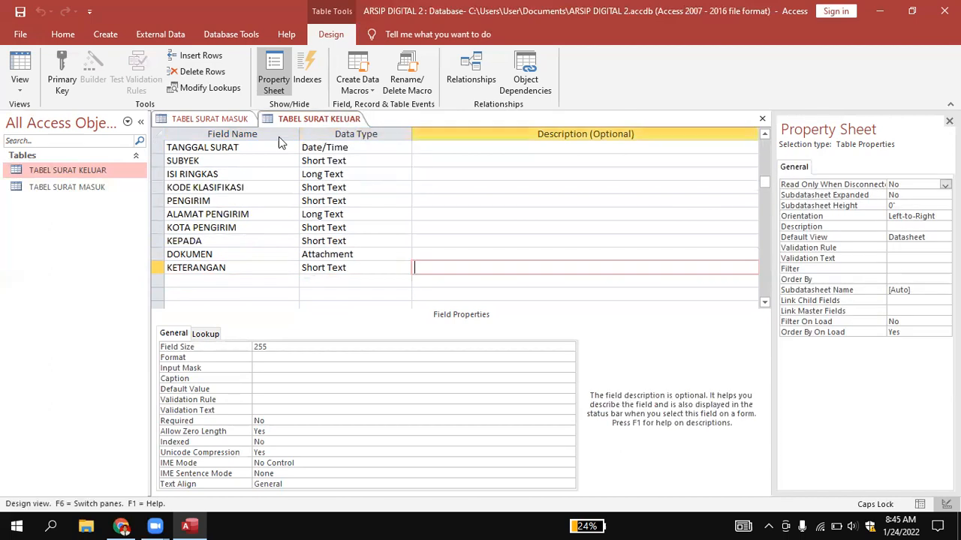
right_click(211, 118)
click(239, 143)
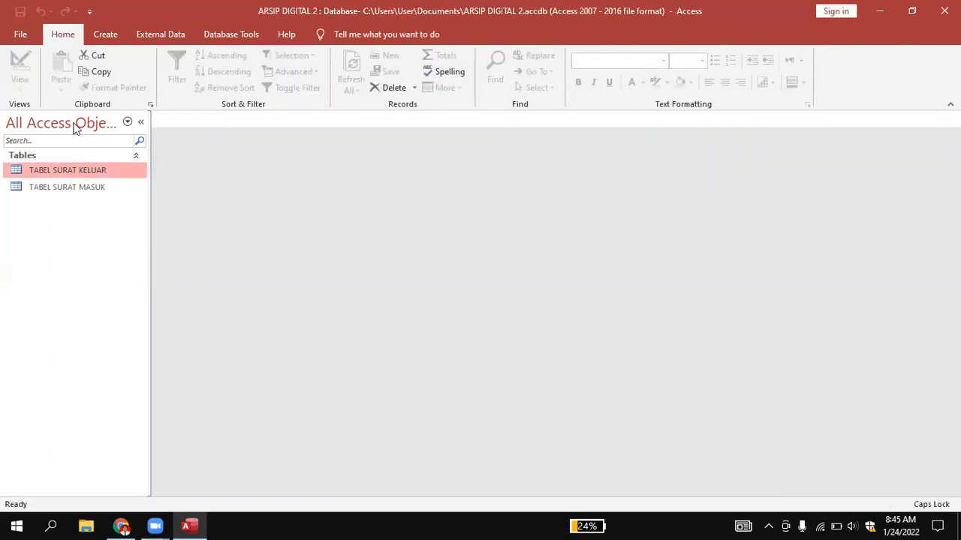
Create a form based on TABEL SURAT MASUK using the Form command.
click(87, 187)
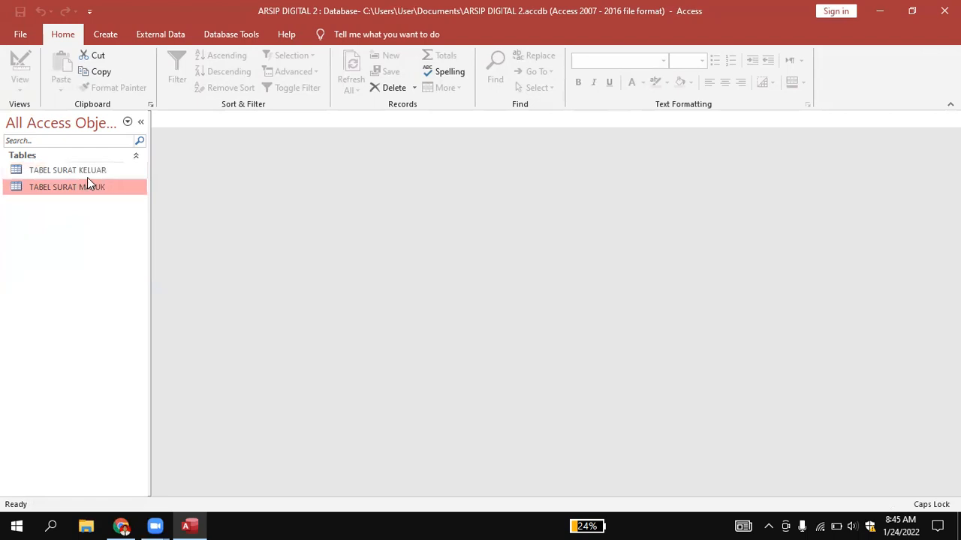
click(86, 172)
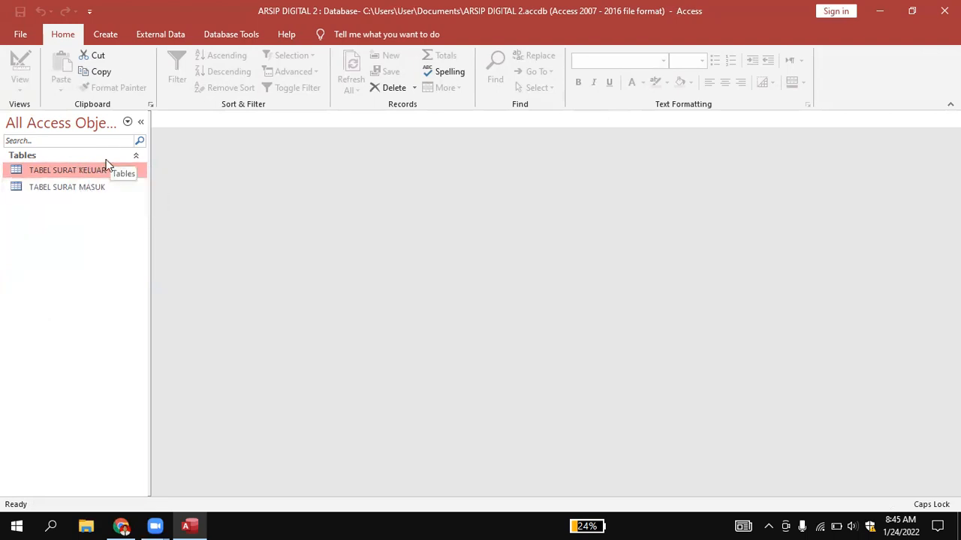
click(96, 189)
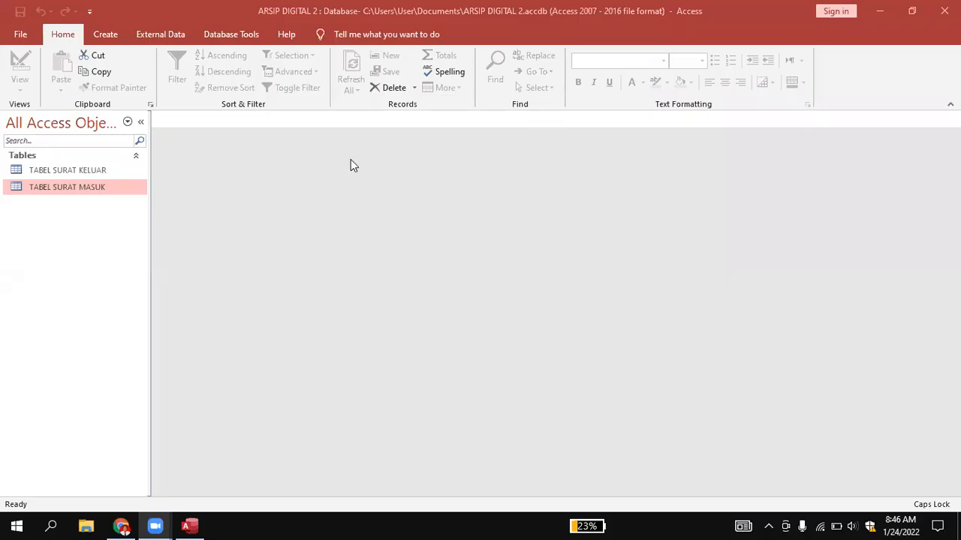
click(51, 190)
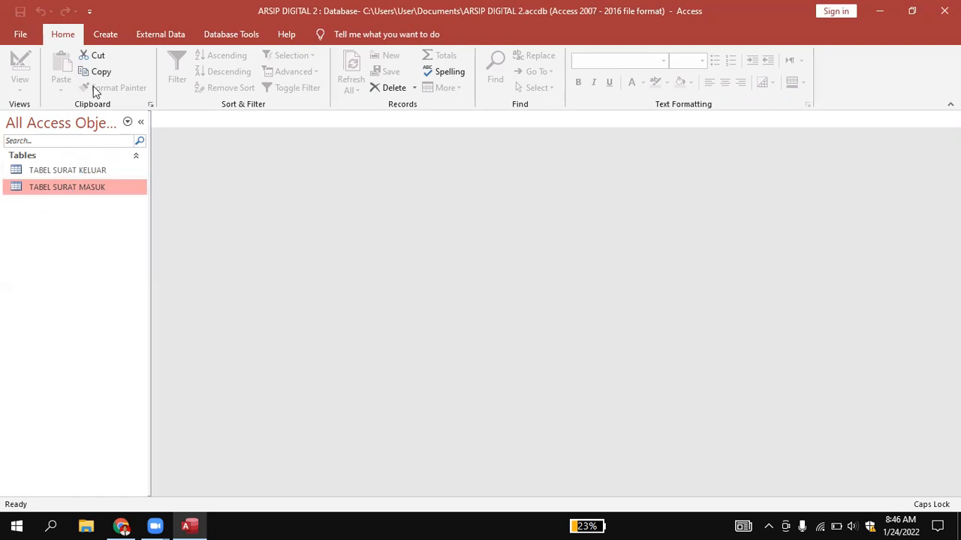
click(109, 40)
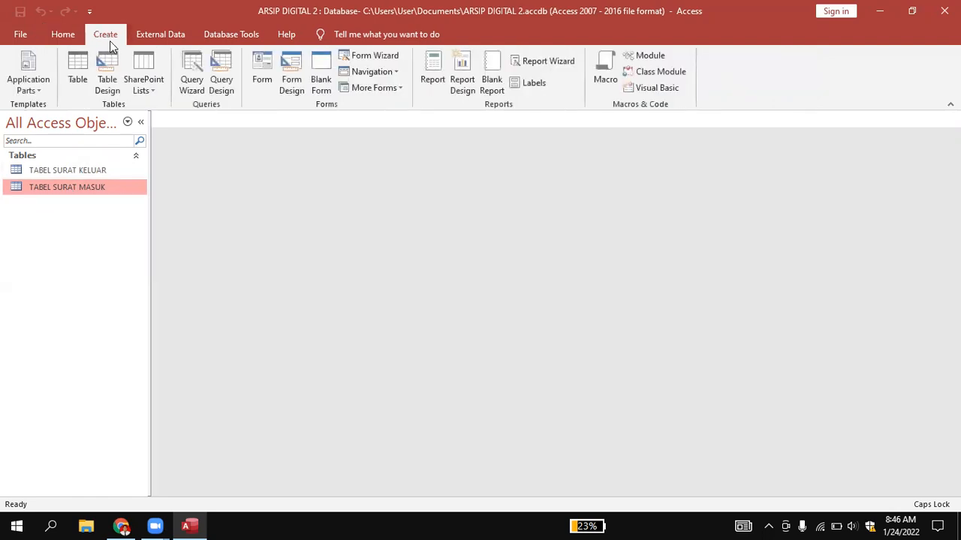
click(251, 63)
click(256, 84)
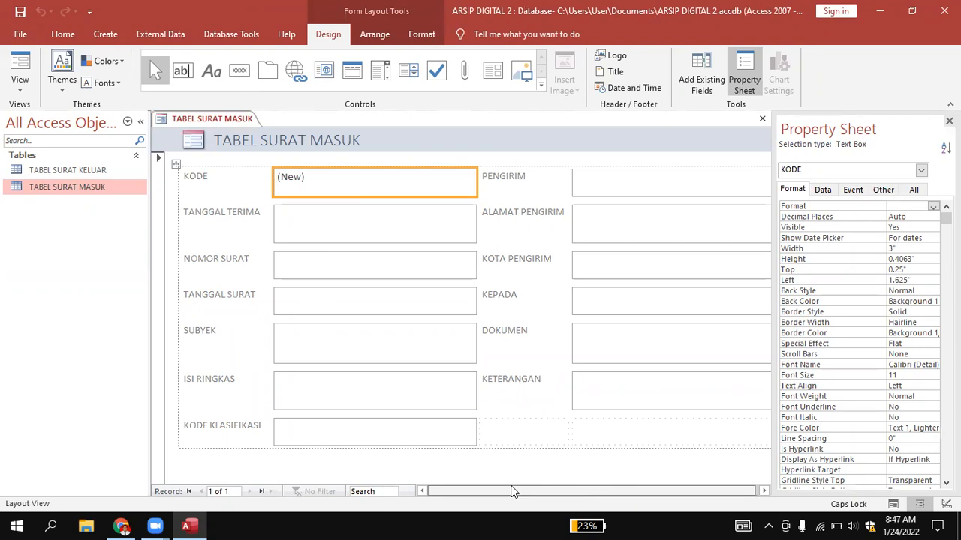
click(510, 411)
click(518, 440)
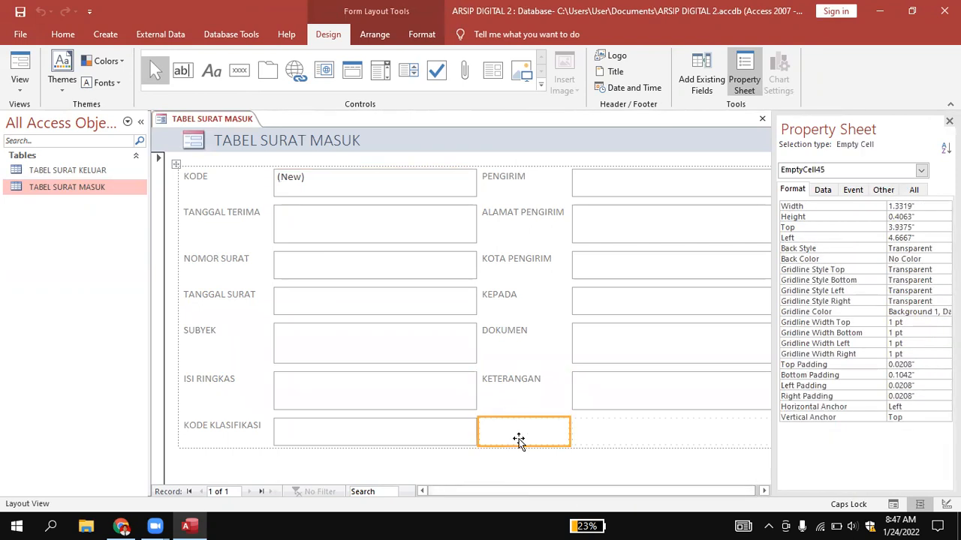
click(527, 466)
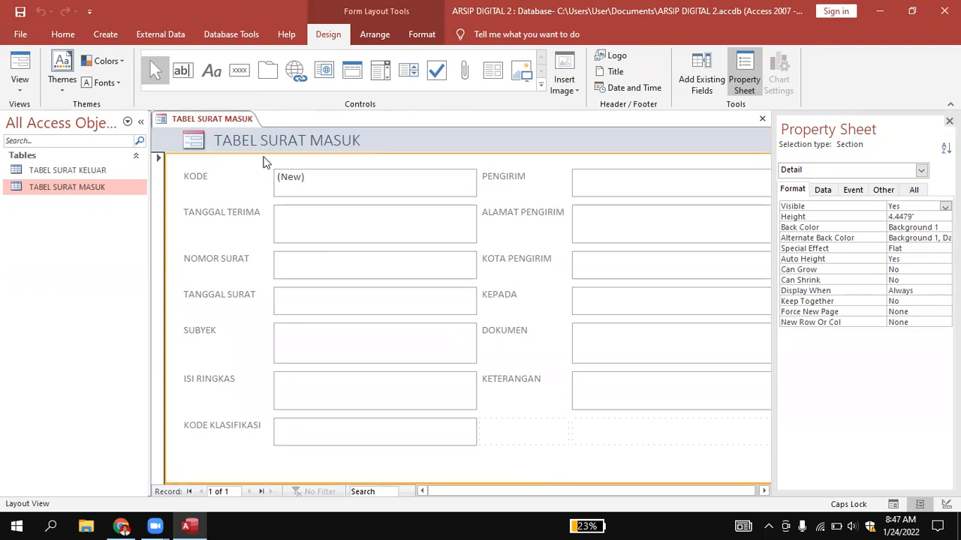
Save the new form under the name FORM SURAT MASUK.
right_click(233, 117)
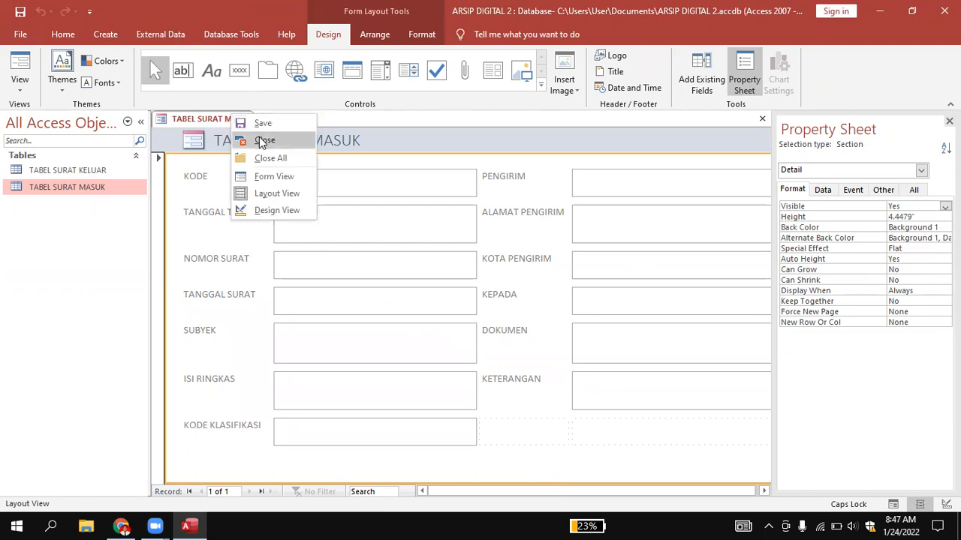
click(265, 123)
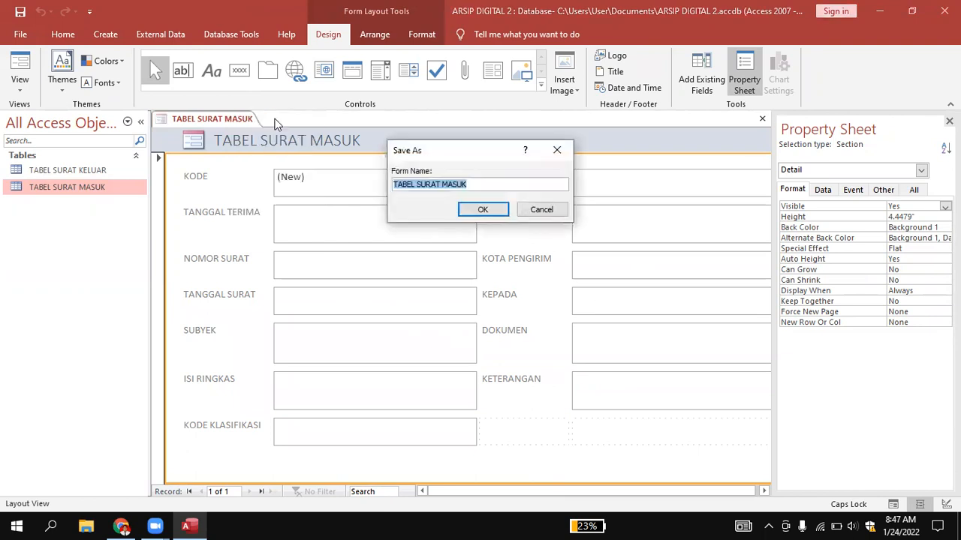
click(417, 184)
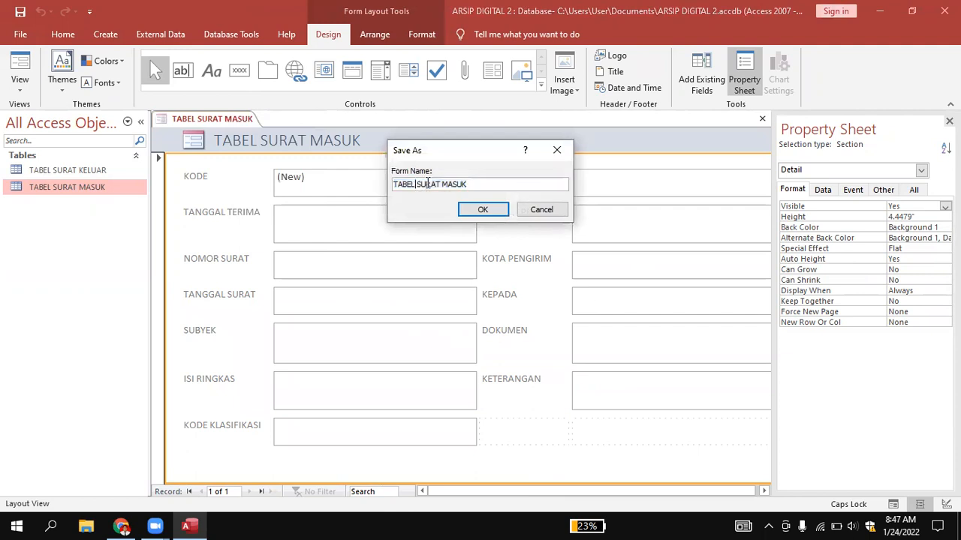
key(BackSpace)
key(BackSpace)
key(BackSpace)
key(BackSpace)
key(BackSpace)
key(BackSpace)
text(FORM)
click(482, 209)
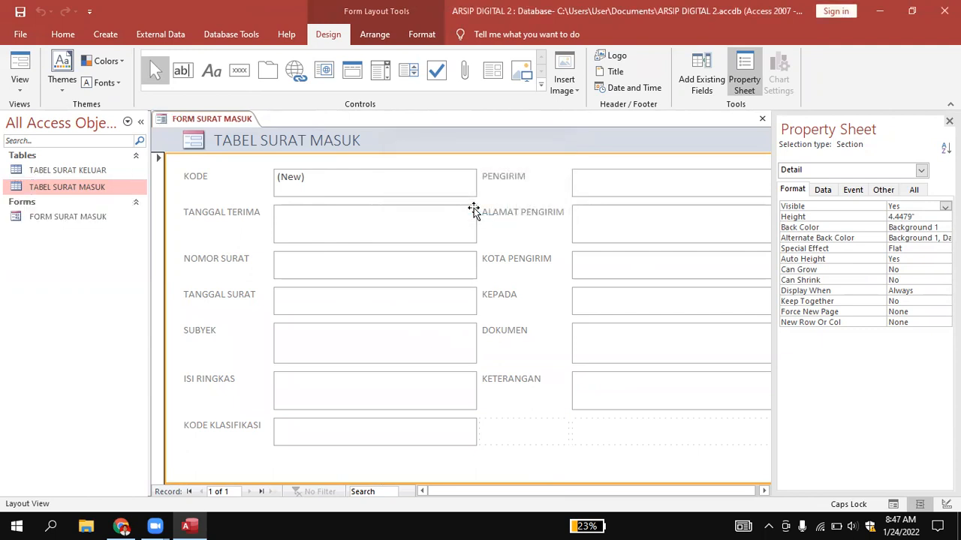
Close FORM SURAT MASUK and reopen it in Form View.
right_click(253, 119)
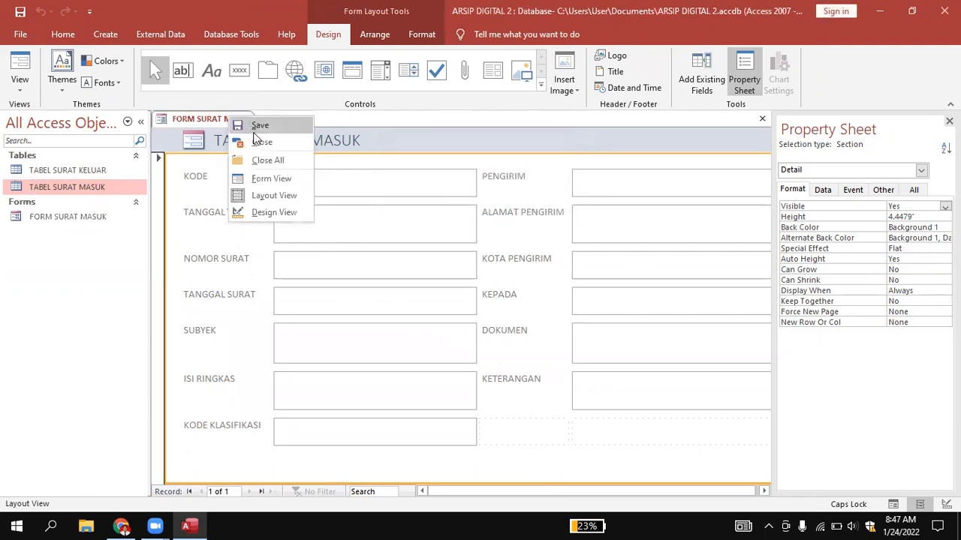
click(259, 141)
click(74, 218)
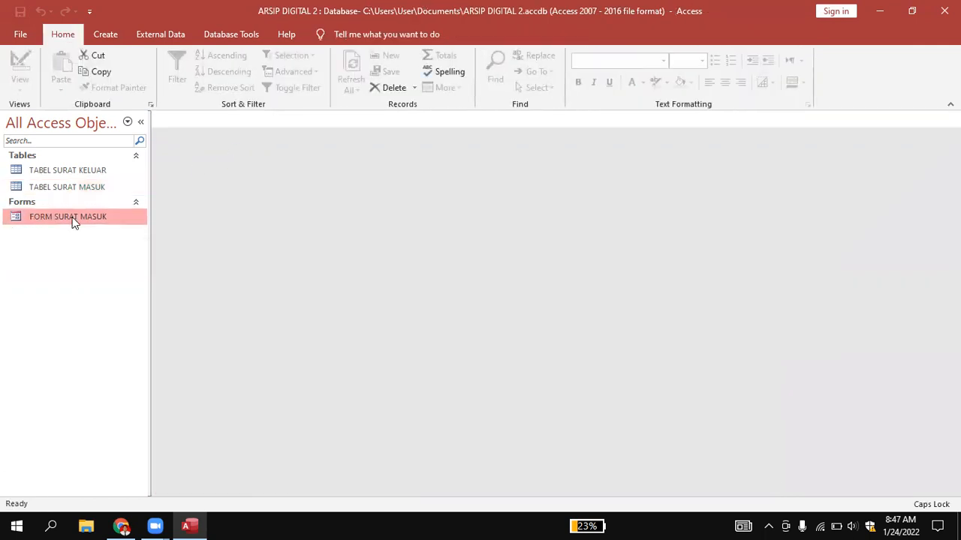
right_click(74, 222)
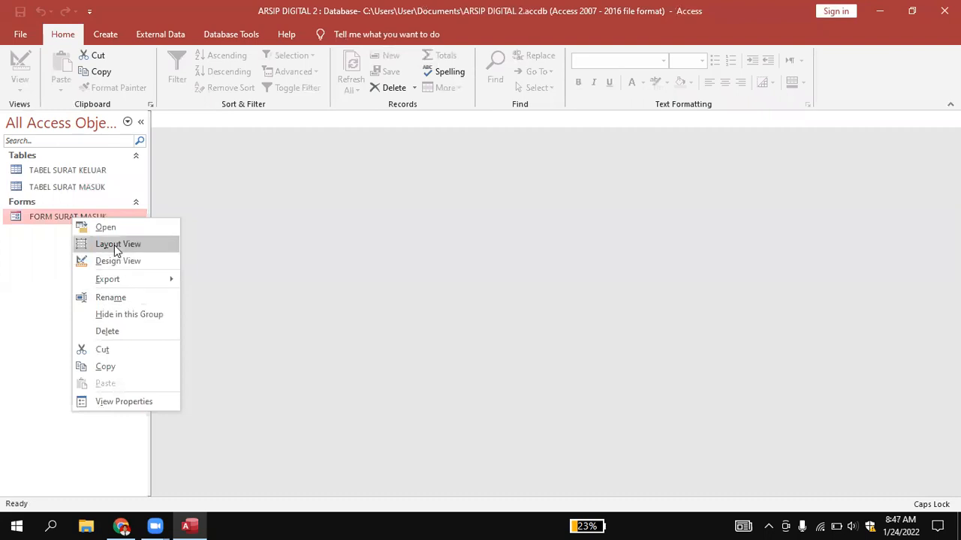
click(106, 227)
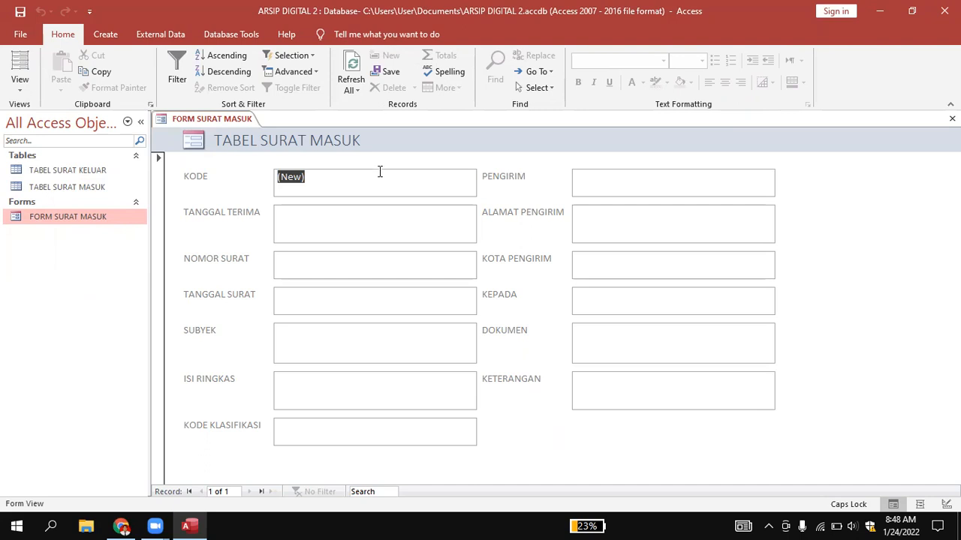
Switch FORM SURAT MASUK to Design View and extend the Detail section downward to about 5 inches high.
right_click(102, 217)
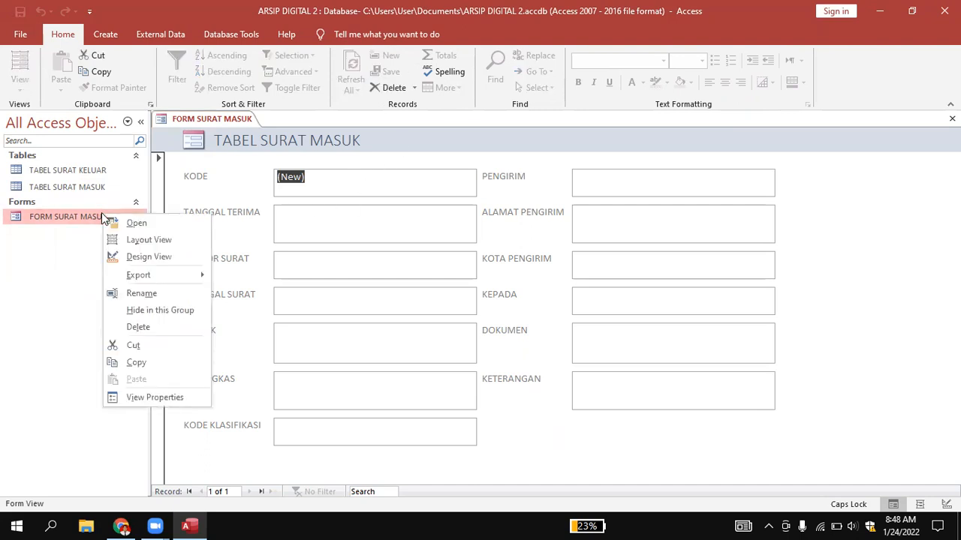
click(136, 257)
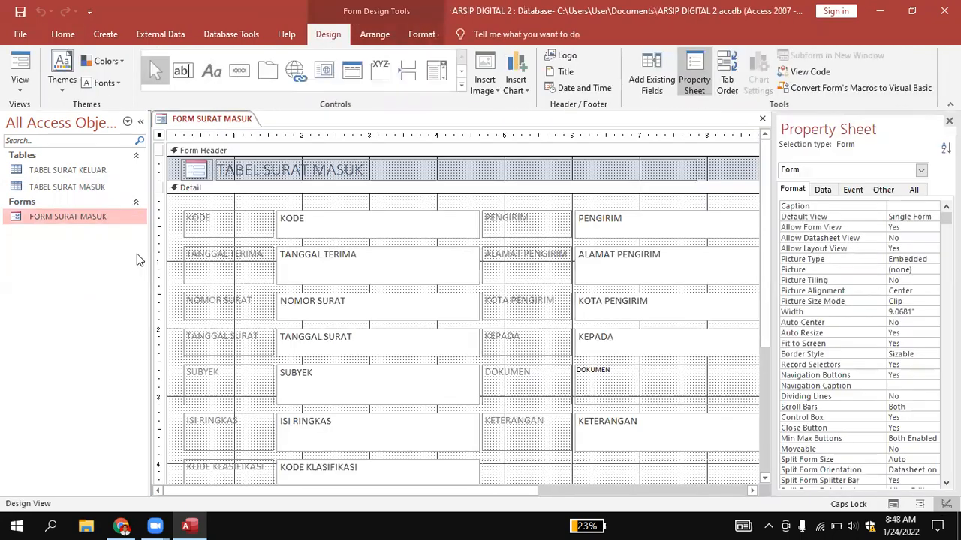
scroll(600, 248, down, 4)
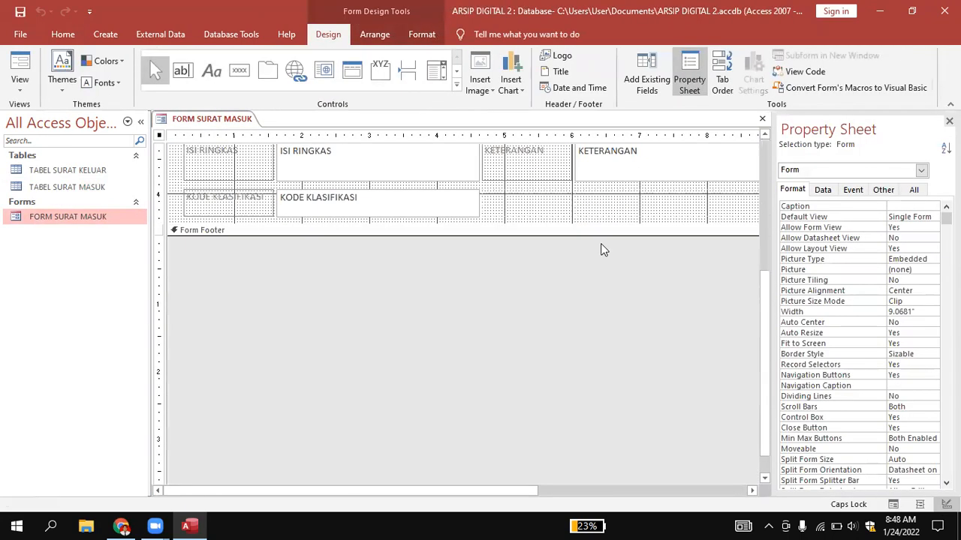
scroll(601, 251, up, 3)
scroll(600, 250, down, 1)
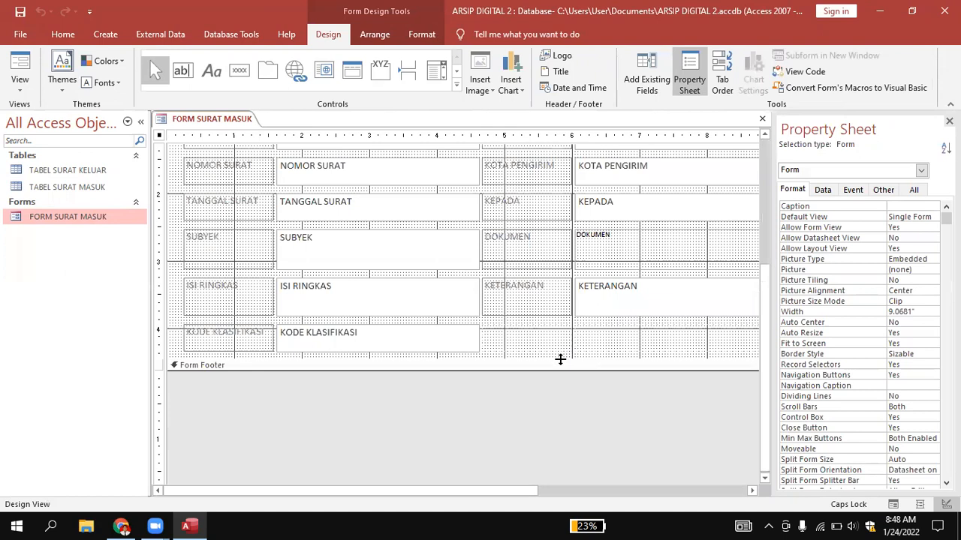
drag(559, 370, 559, 398)
Expand the Form Footer section of FORM SURAT MASUK to about 0.25 inch high.
scroll(559, 396, up, 3)
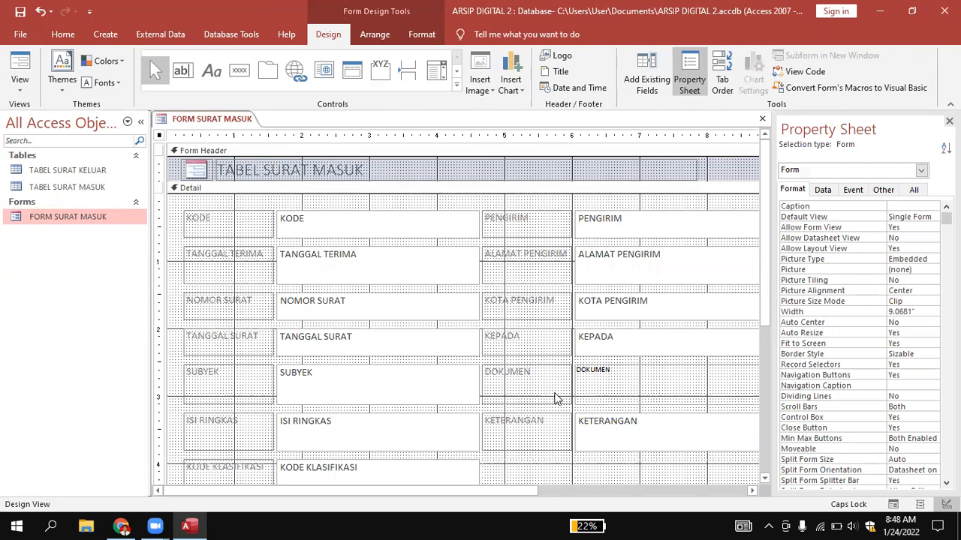
scroll(555, 399, down, 3)
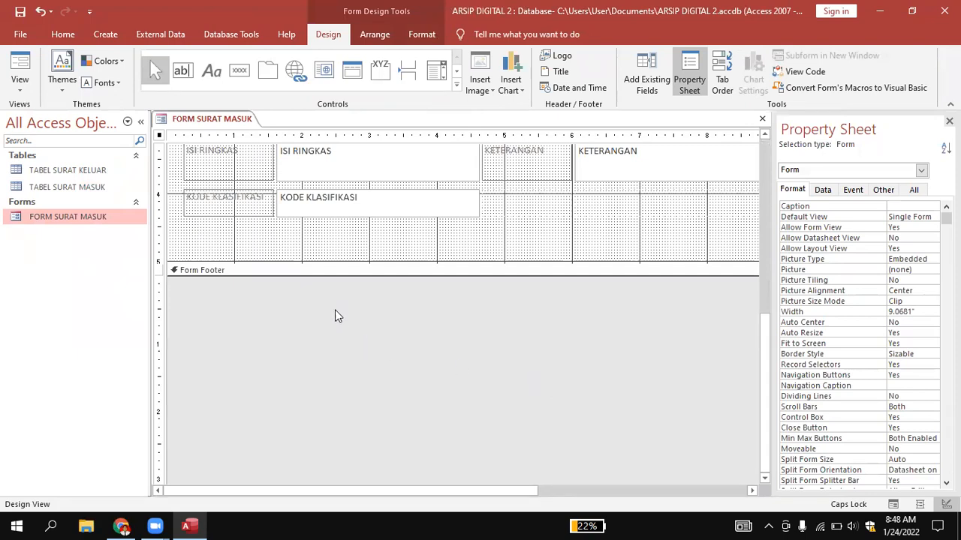
drag(343, 275, 343, 289)
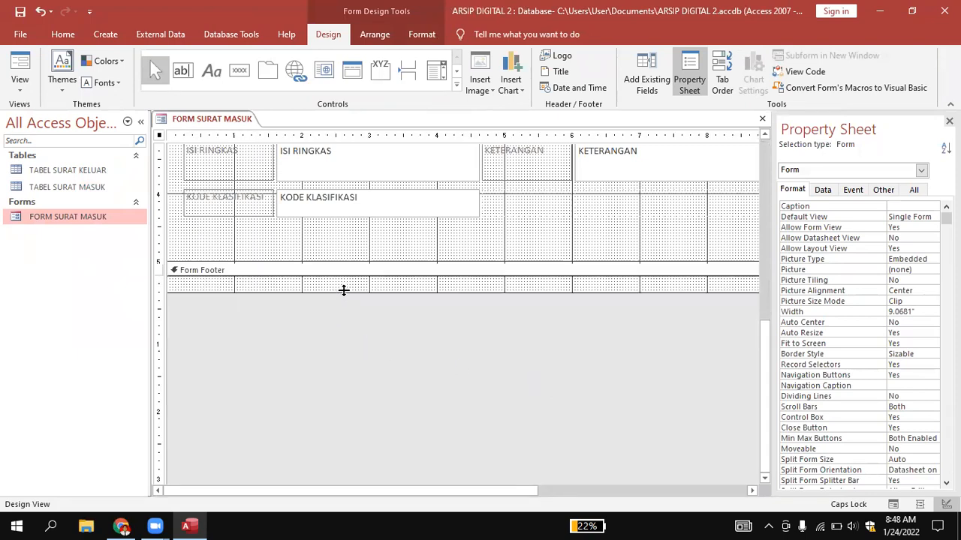
scroll(375, 313, up, 5)
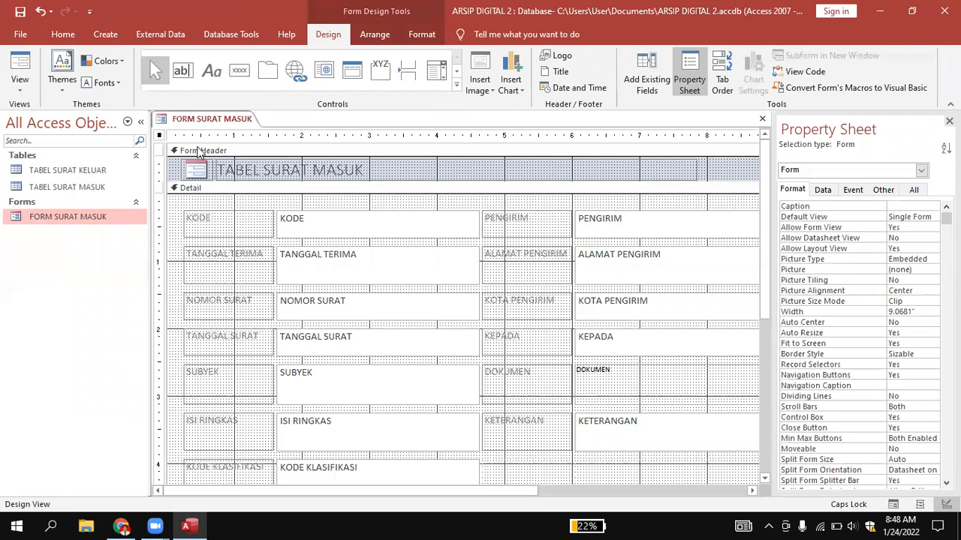
Extend the Form Footer section of FORM SURAT MASUK to about 0.46 inch high.
scroll(212, 201, down, 3)
scroll(212, 201, up, 3)
scroll(383, 272, down, 4)
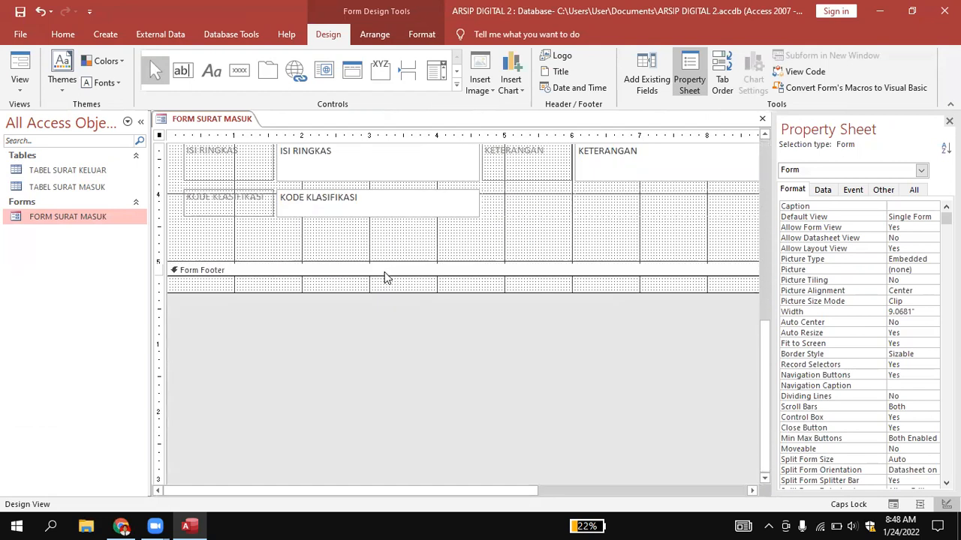
click(286, 283)
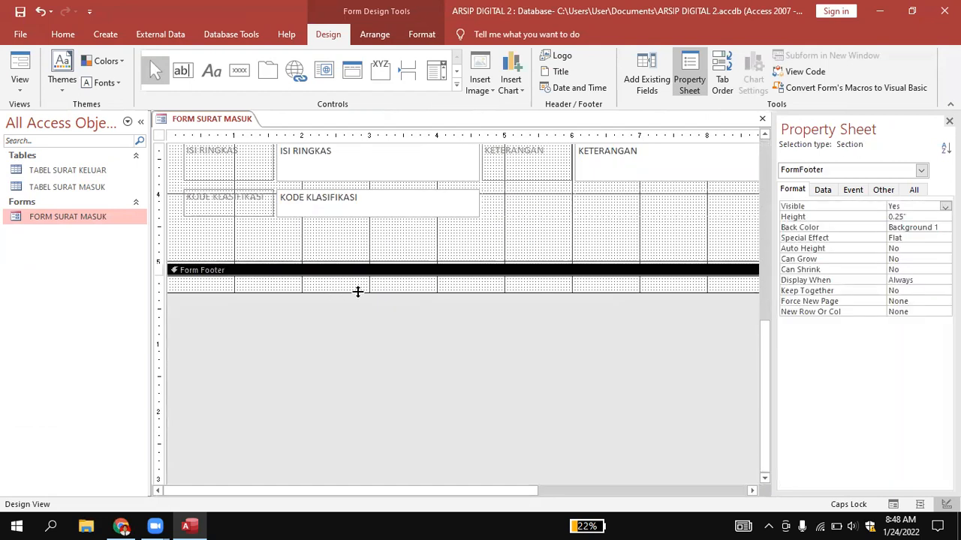
drag(357, 292, 357, 306)
scroll(361, 305, up, 5)
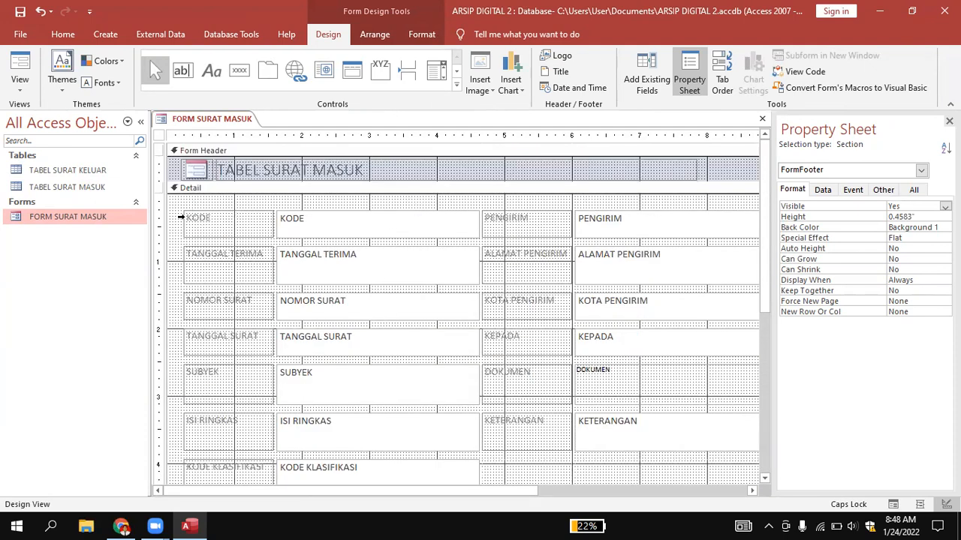
click(203, 171)
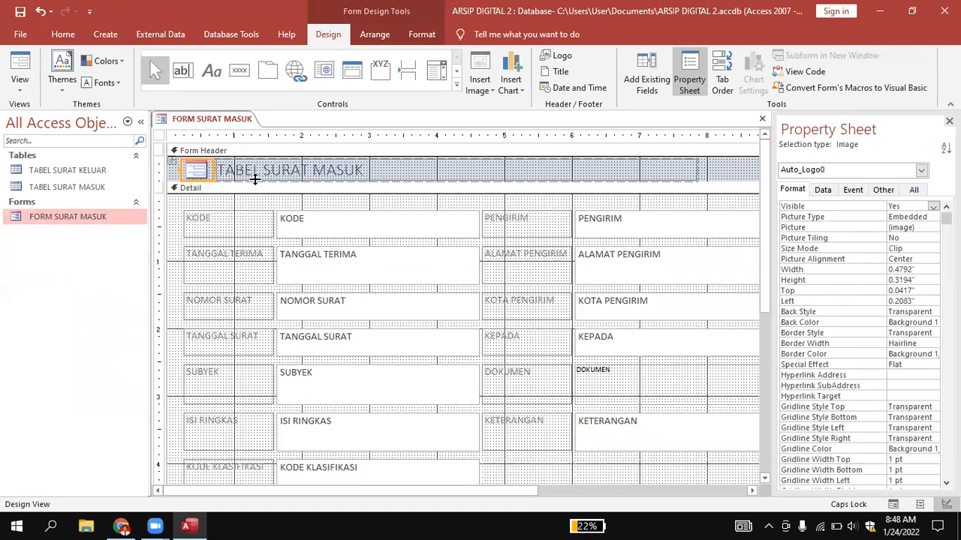
click(454, 174)
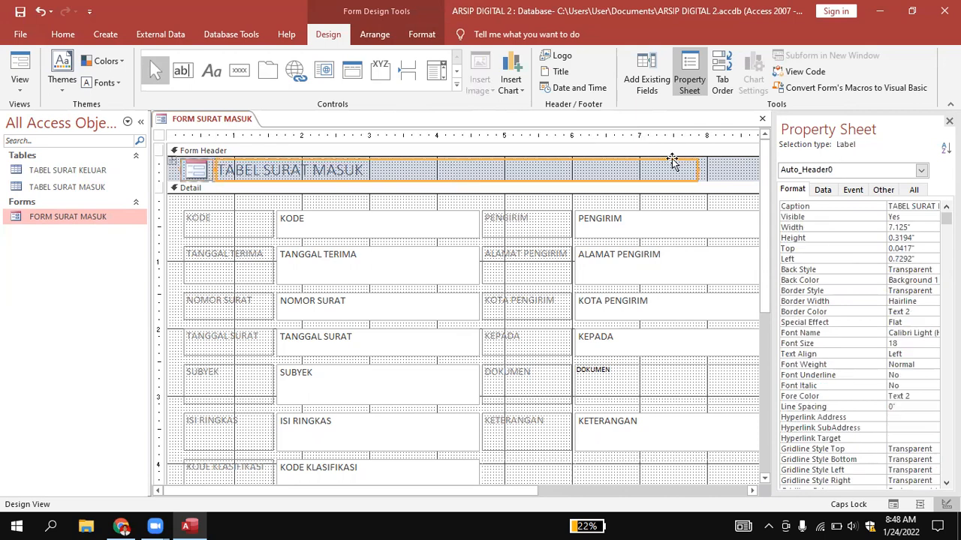
click(737, 172)
click(193, 172)
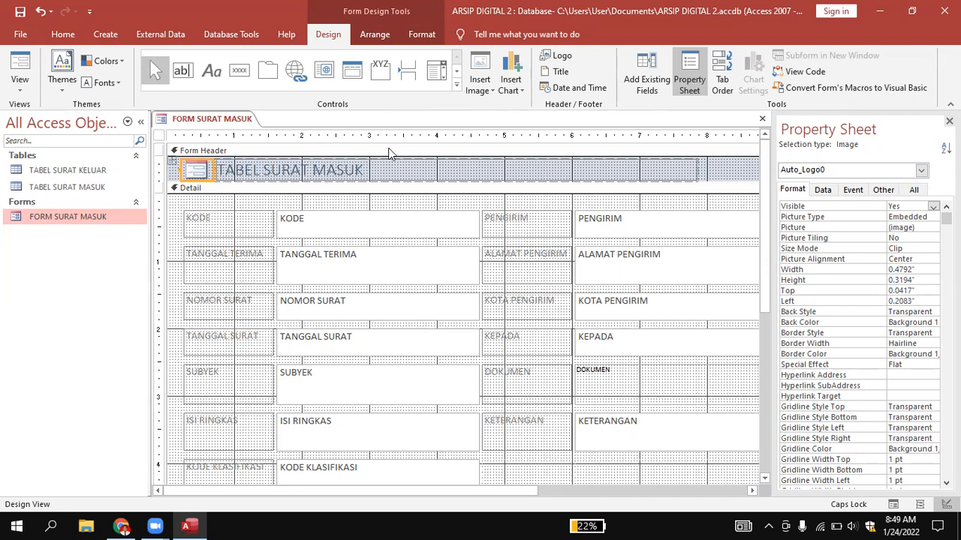
click(173, 166)
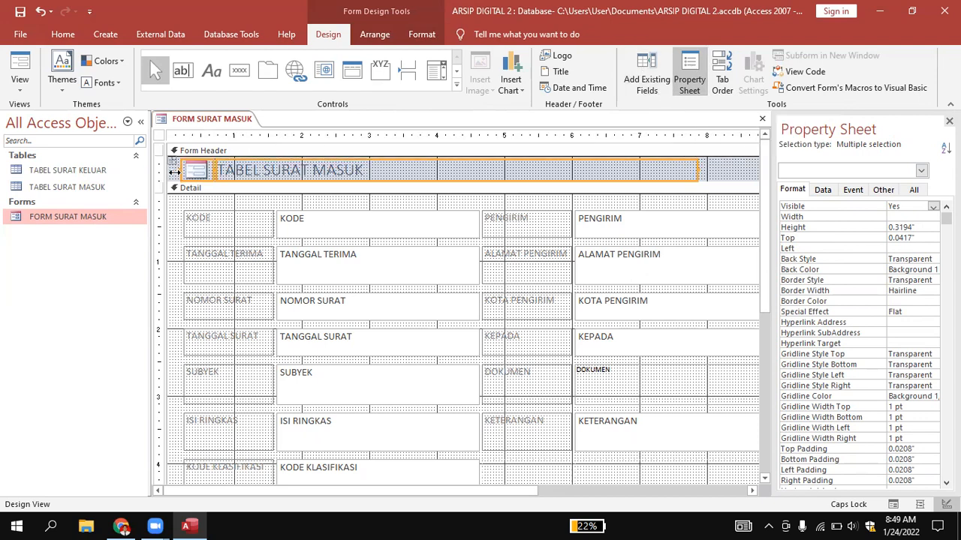
click(741, 171)
Replace the form header's logo image with the kisspng-cruise-ship-clip-art-5b309c34250278 picture from the Pictures folder.
click(197, 168)
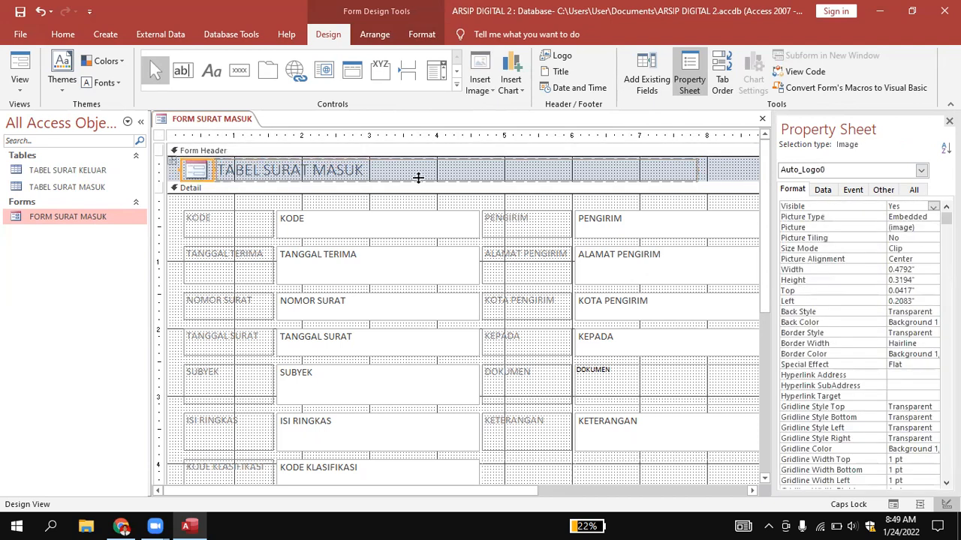
click(906, 229)
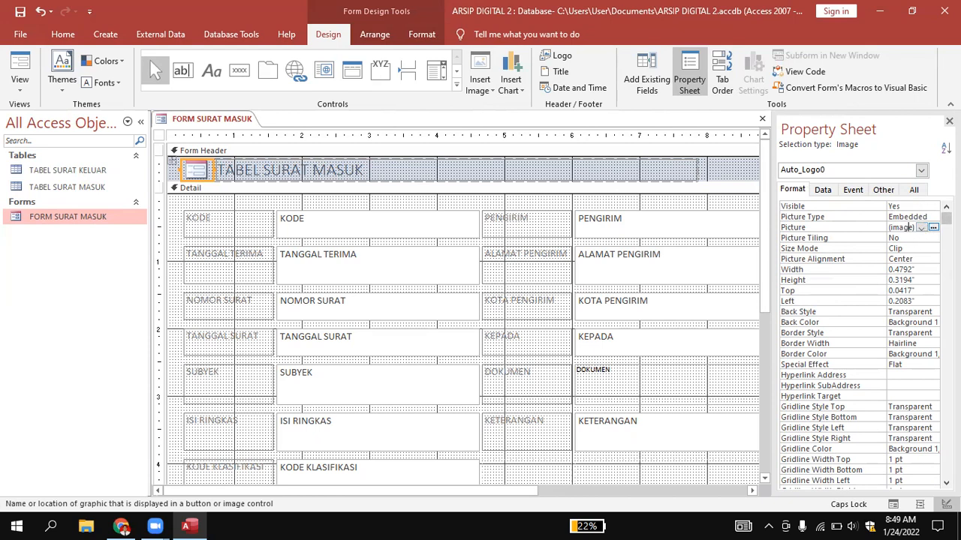
click(933, 227)
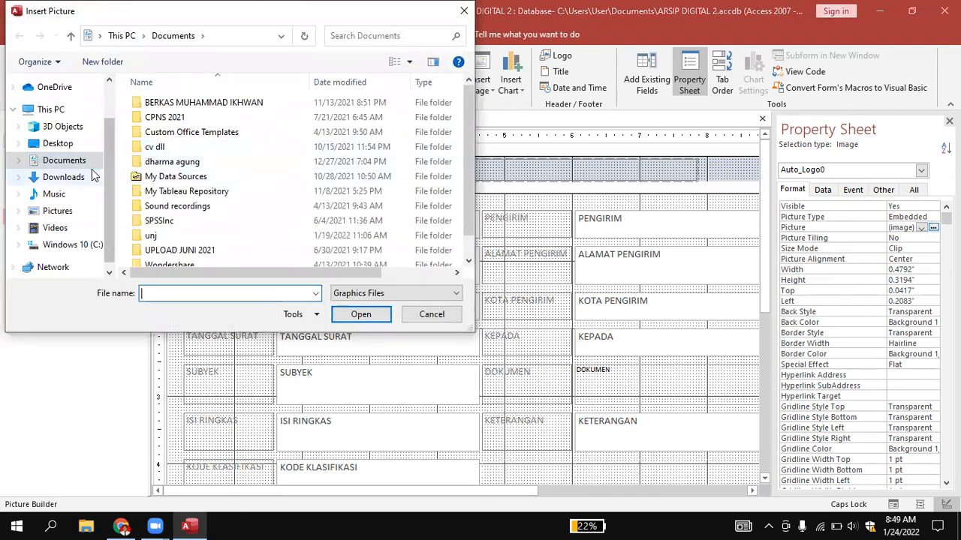
click(64, 213)
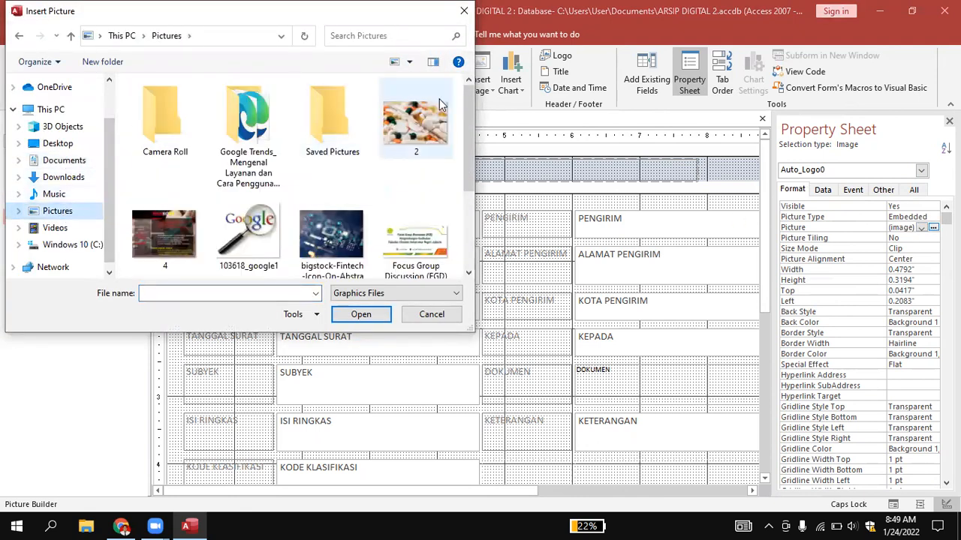
scroll(417, 142, down, 2)
scroll(264, 168, up, 2)
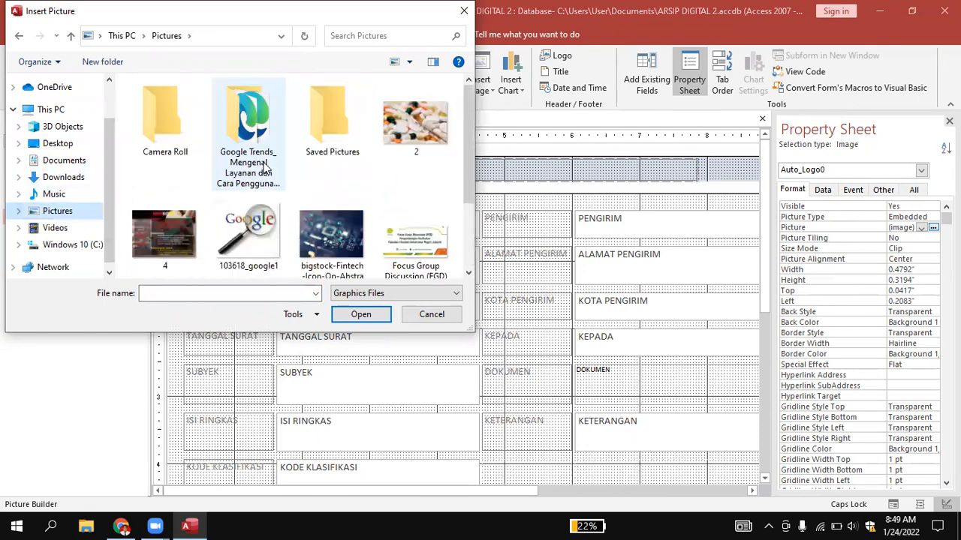
scroll(264, 168, down, 2)
click(259, 207)
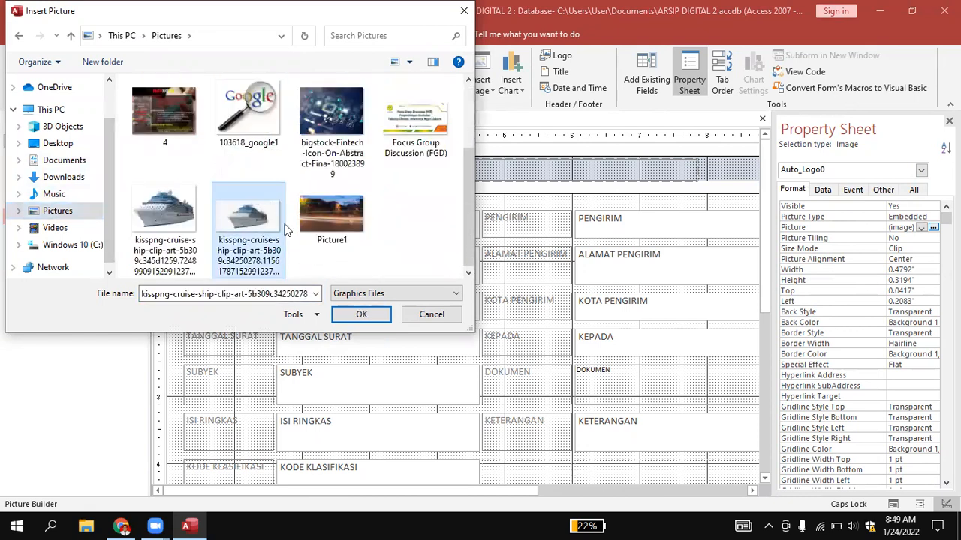
click(361, 314)
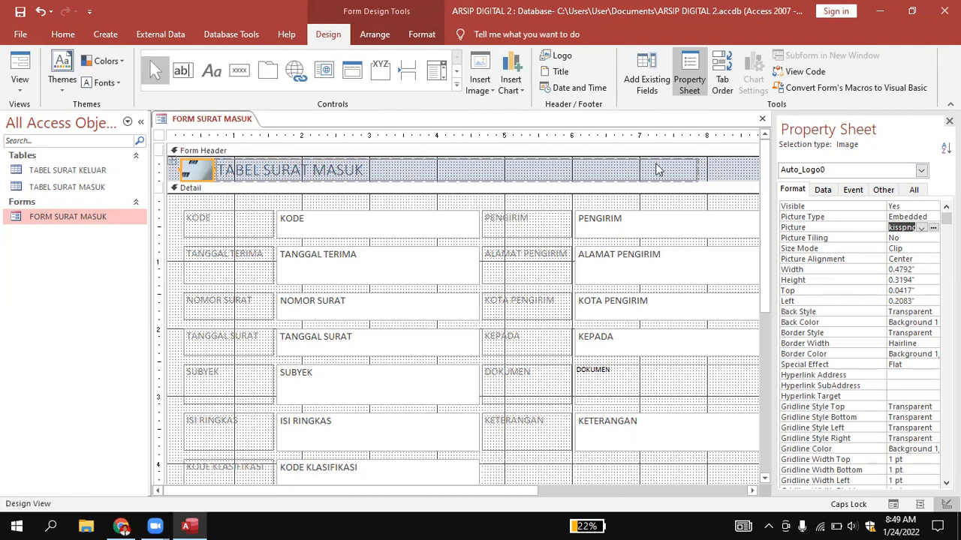
Enlarge the Form Header section of FORM SURAT MASUK downward to about 0.71 inch high.
click(710, 169)
click(202, 170)
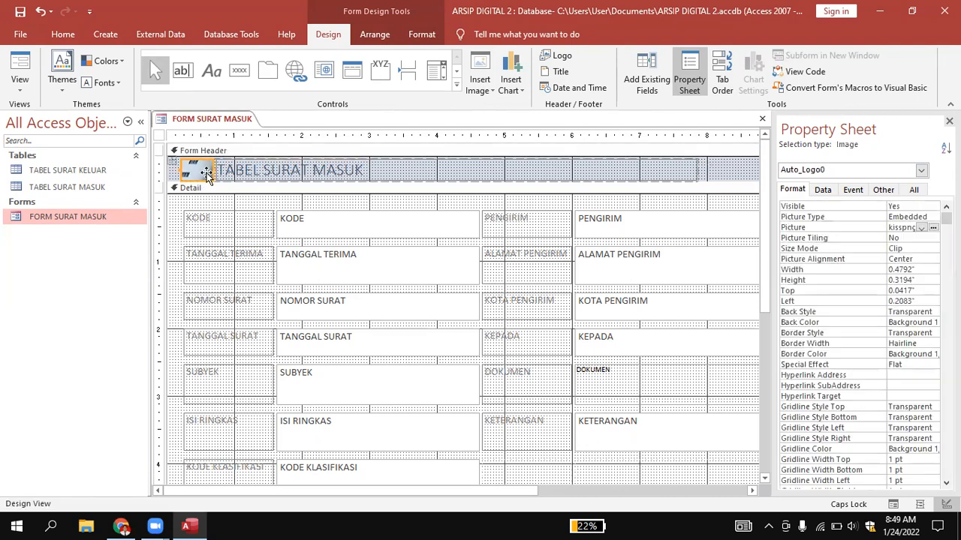
click(719, 172)
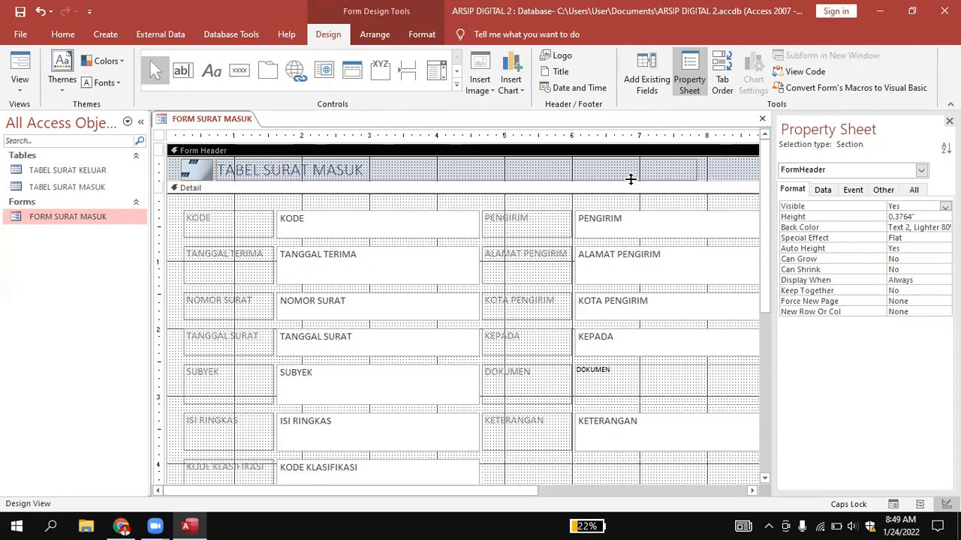
drag(660, 182, 659, 201)
Format the TABEL SURAT MASUK title in the form header as bold Arial Black, size 20.
click(405, 167)
drag(396, 165, 214, 170)
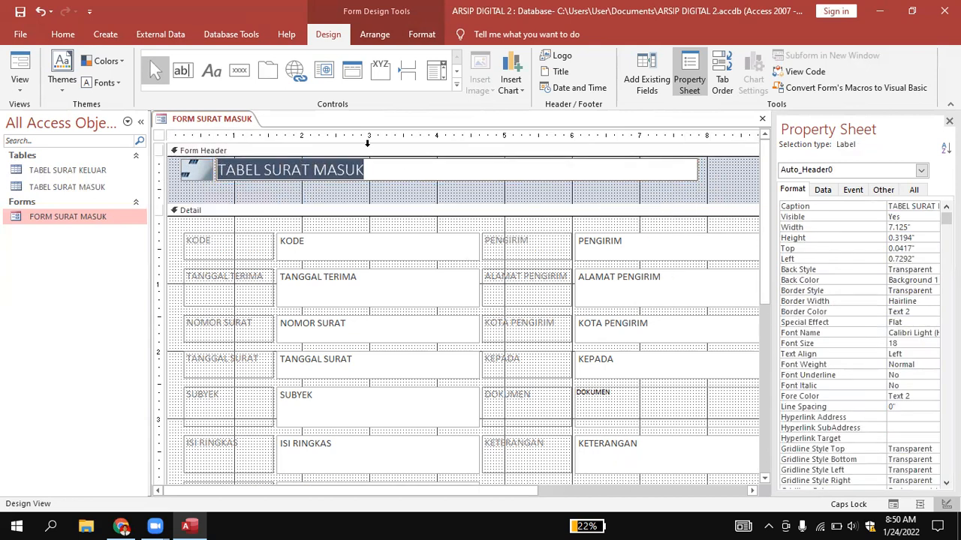
click(63, 34)
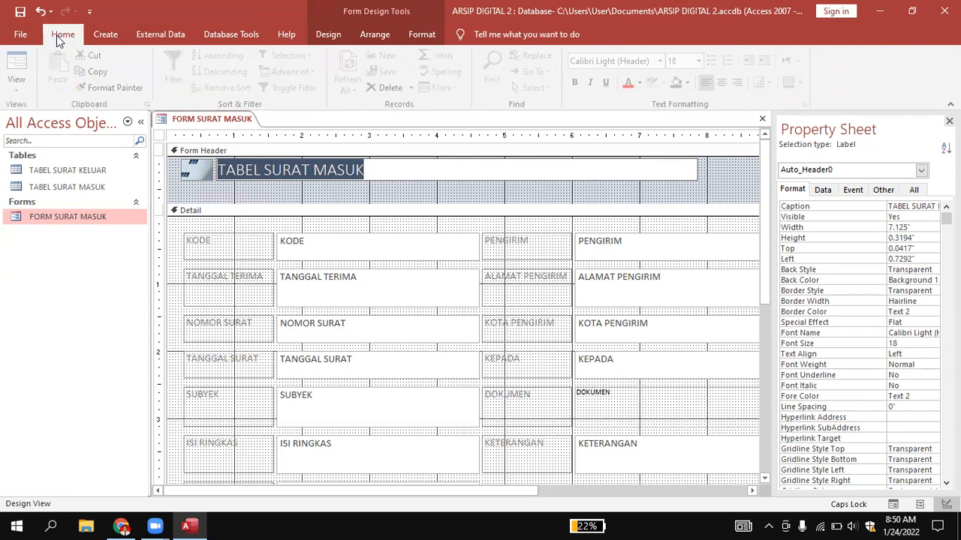
click(577, 81)
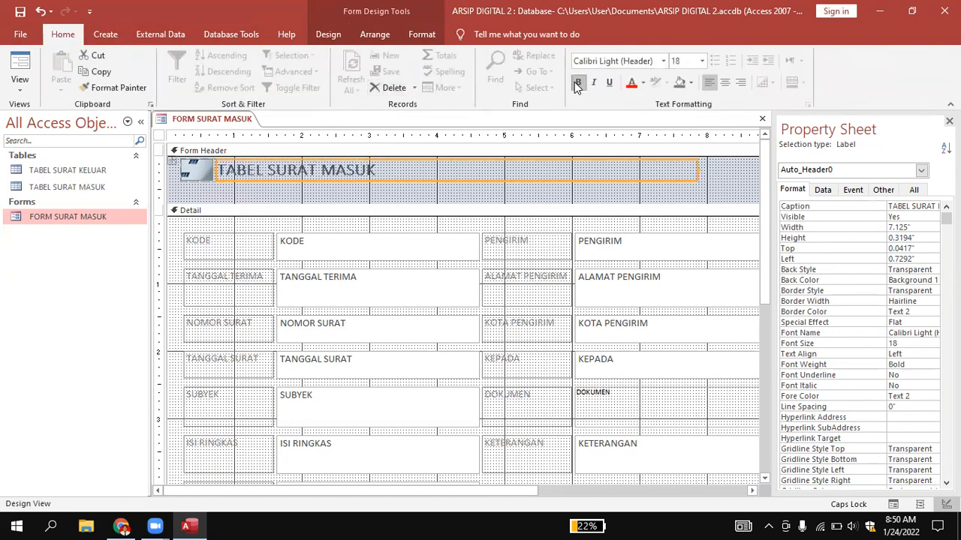
click(663, 60)
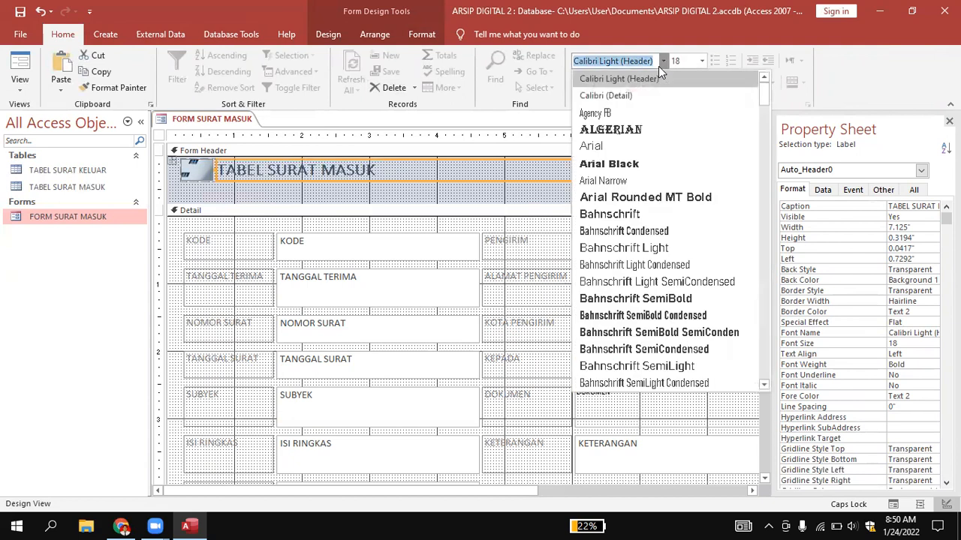
click(613, 166)
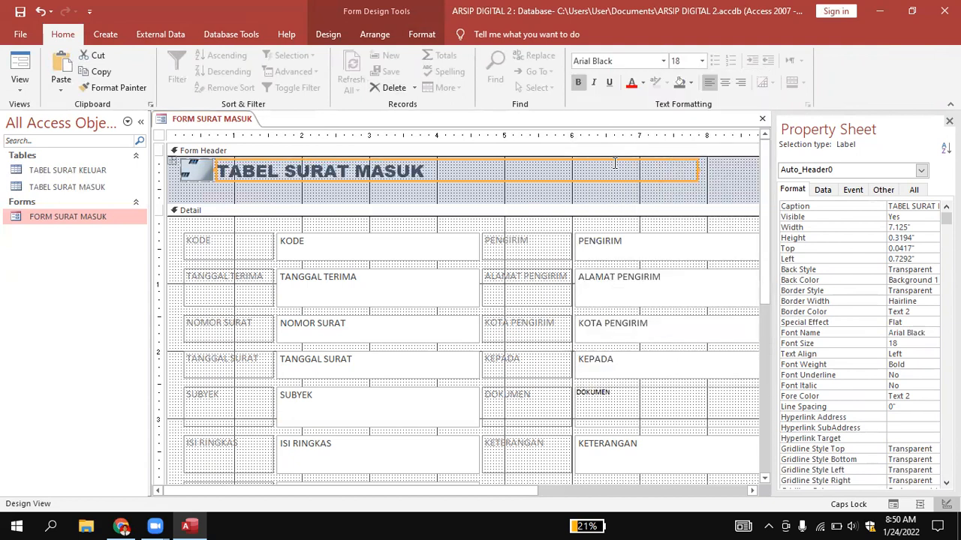
click(703, 65)
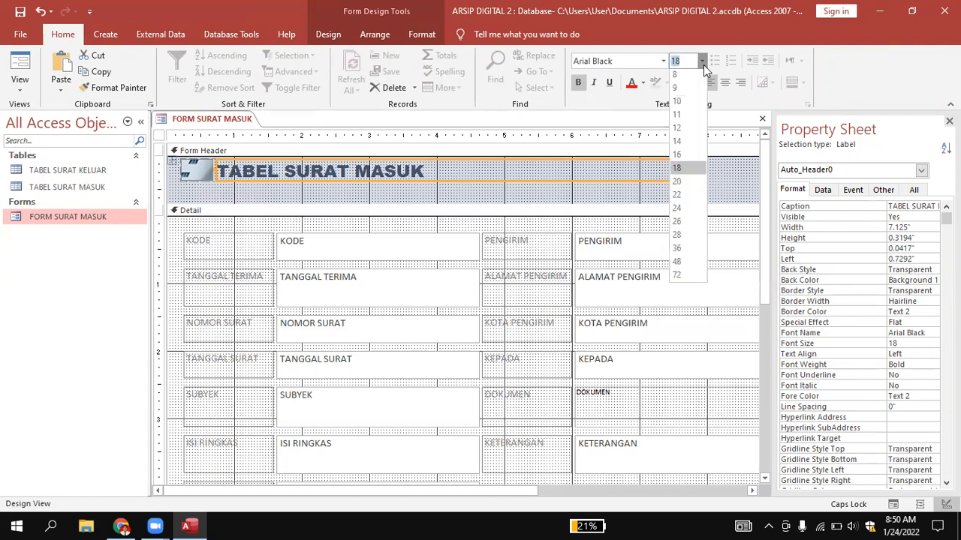
click(682, 184)
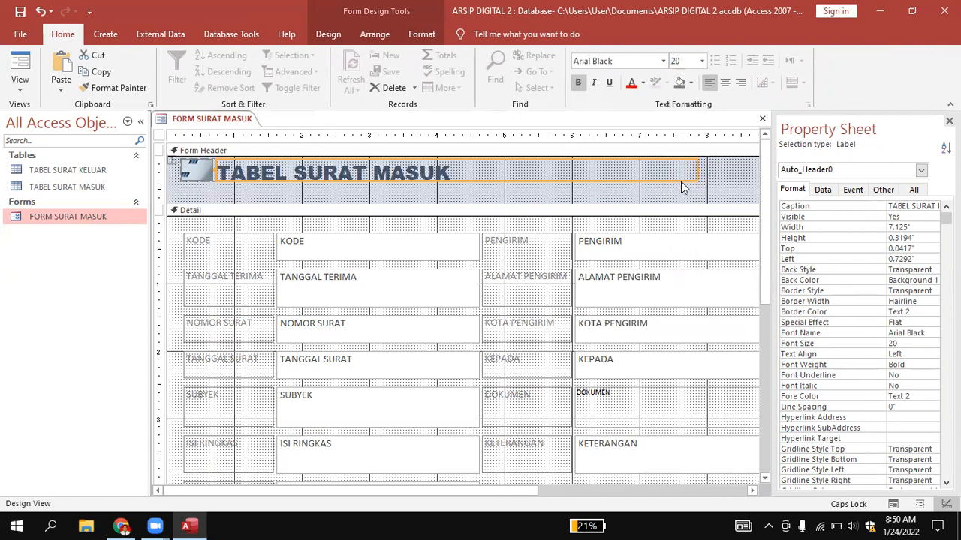
click(686, 184)
click(738, 176)
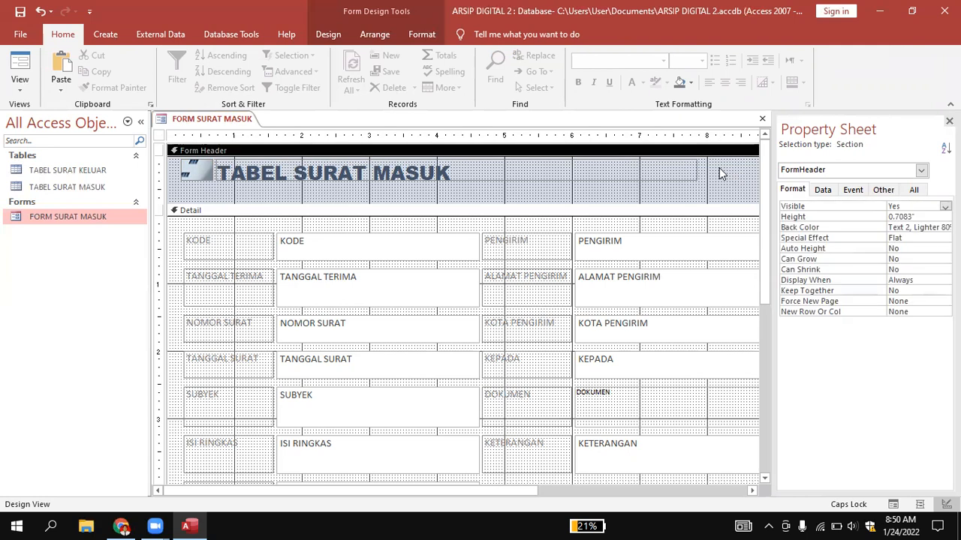
Set the Form Header section's back color to the standard green #22B14C.
click(339, 37)
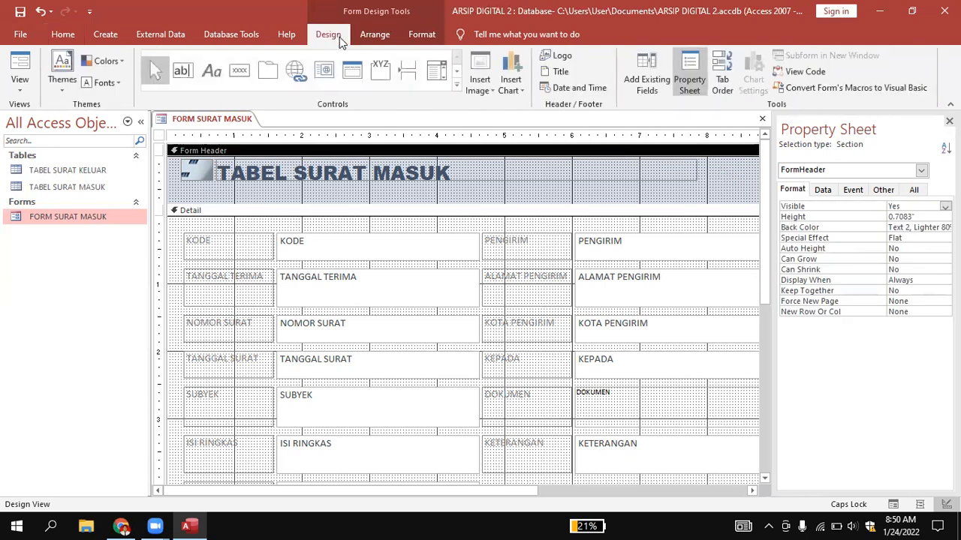
click(700, 71)
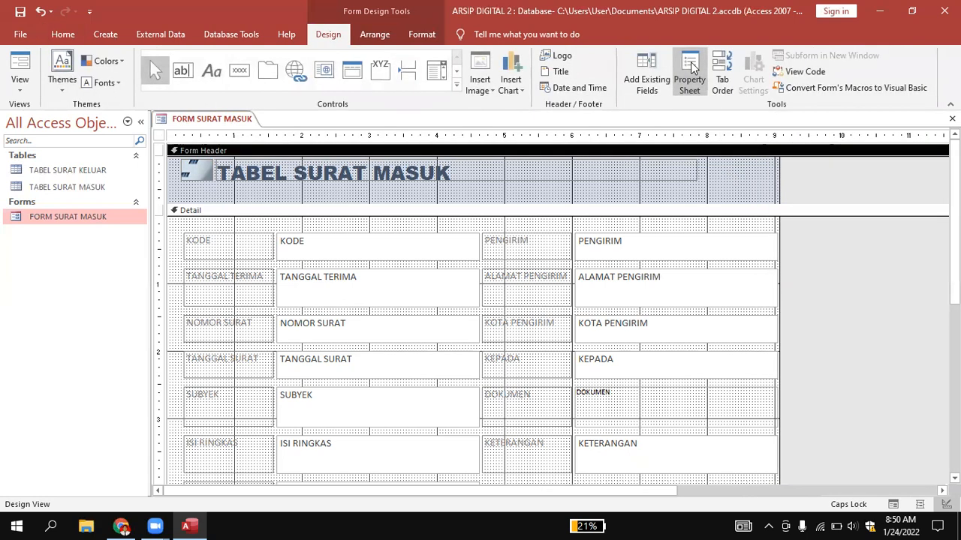
click(696, 76)
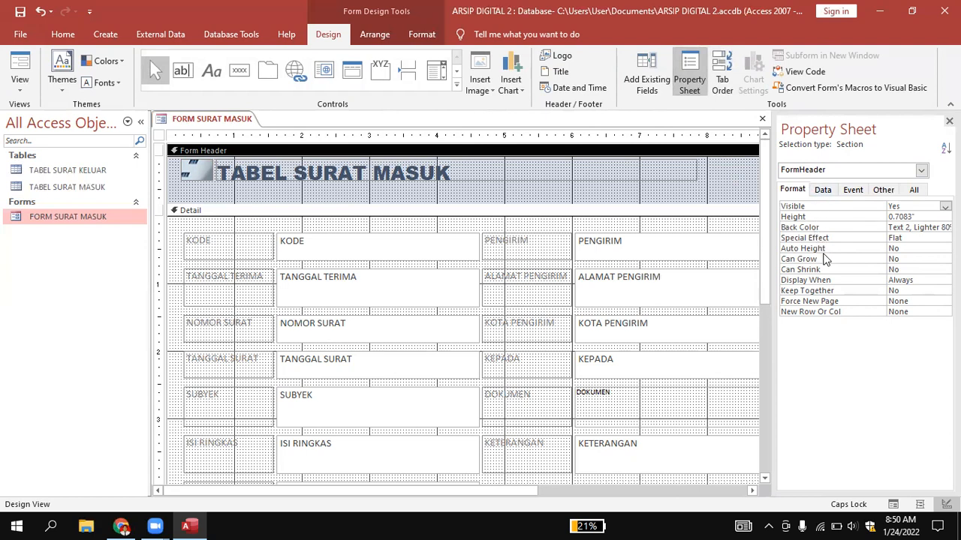
click(822, 192)
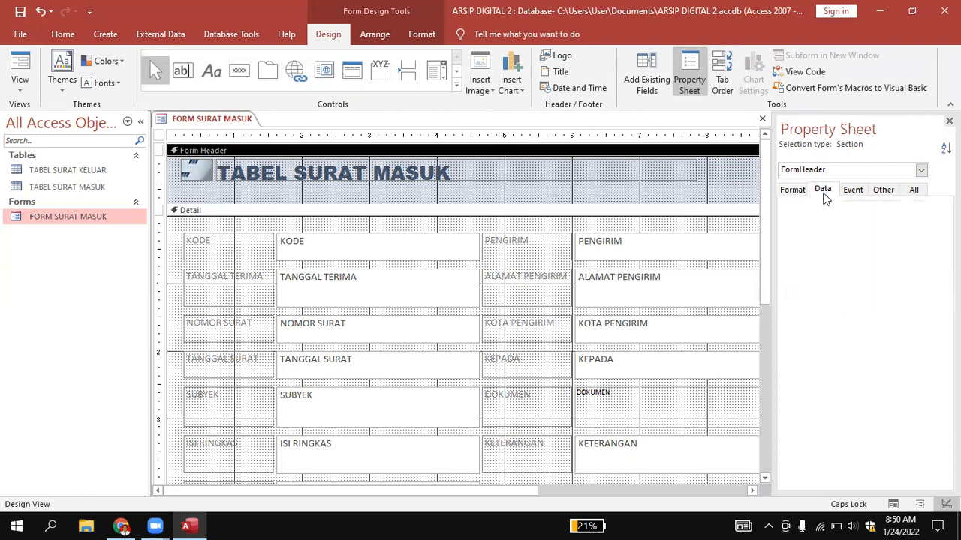
click(852, 191)
click(882, 191)
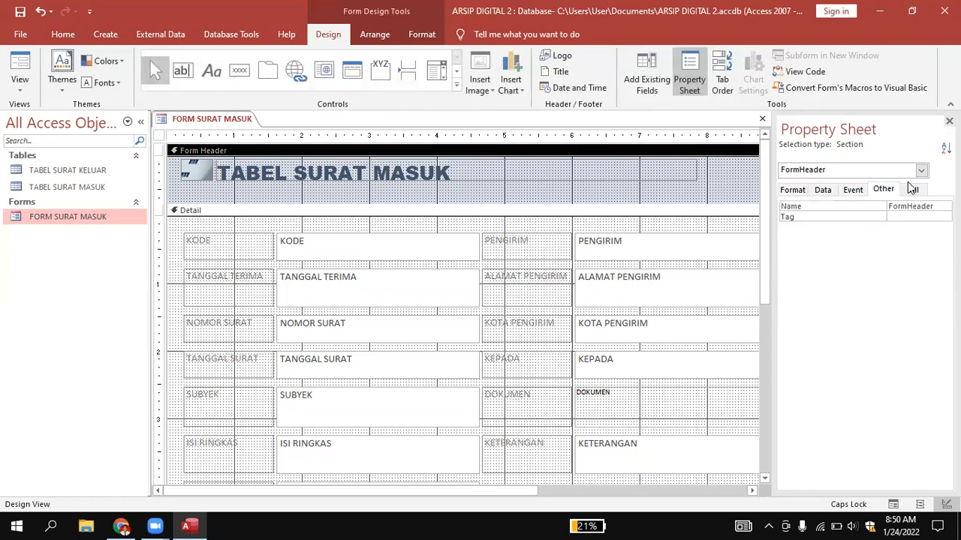
click(913, 190)
click(914, 237)
click(932, 238)
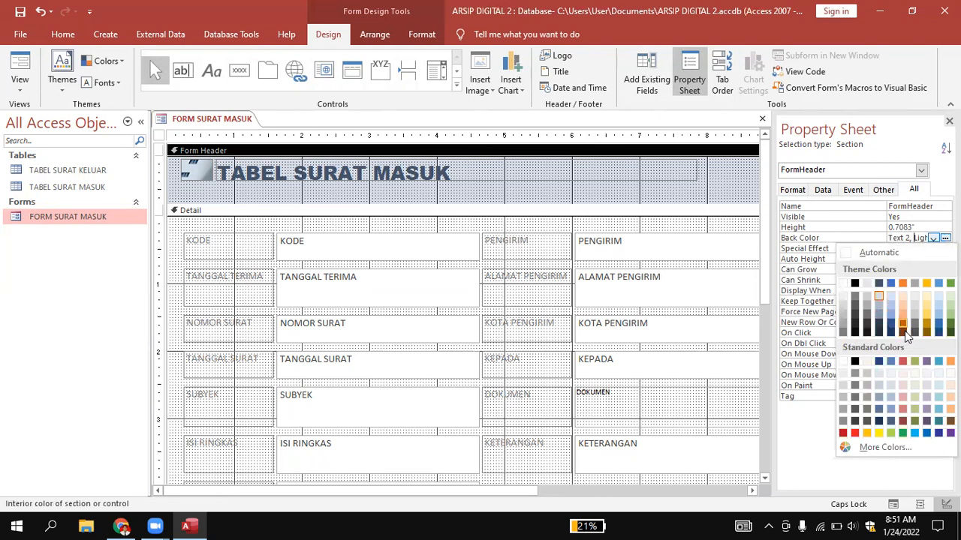
click(902, 433)
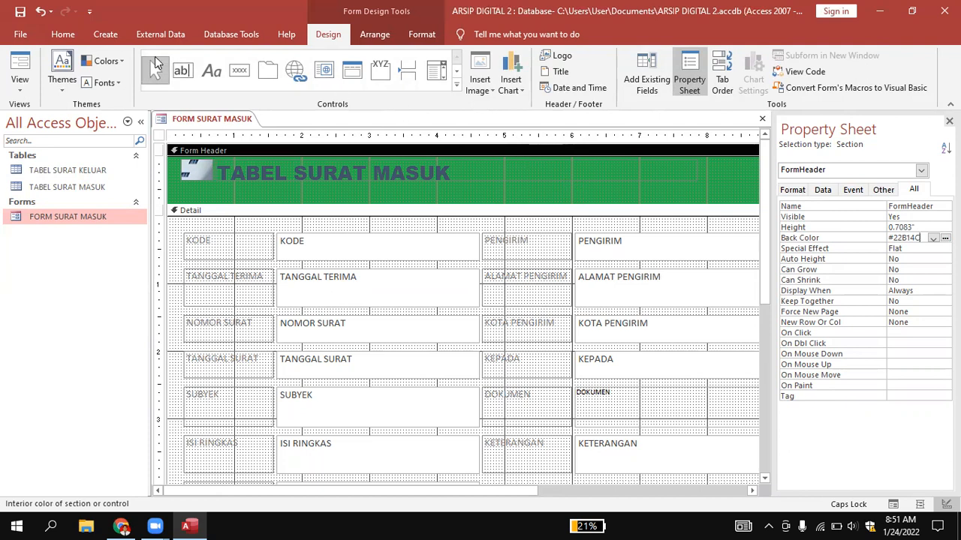
Add a text box below the title in the form header containing PT. WIJAYA LESTARI.
click(188, 76)
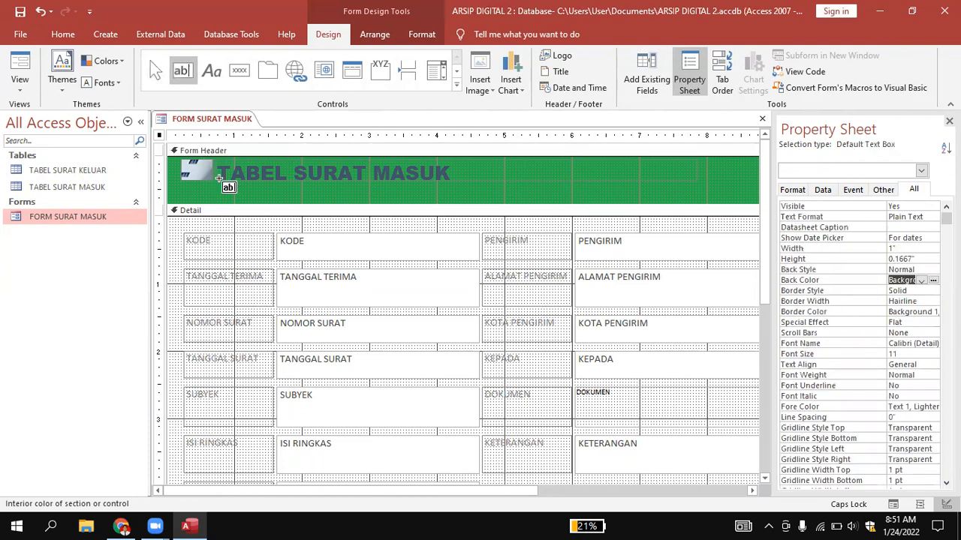
click(239, 190)
click(295, 197)
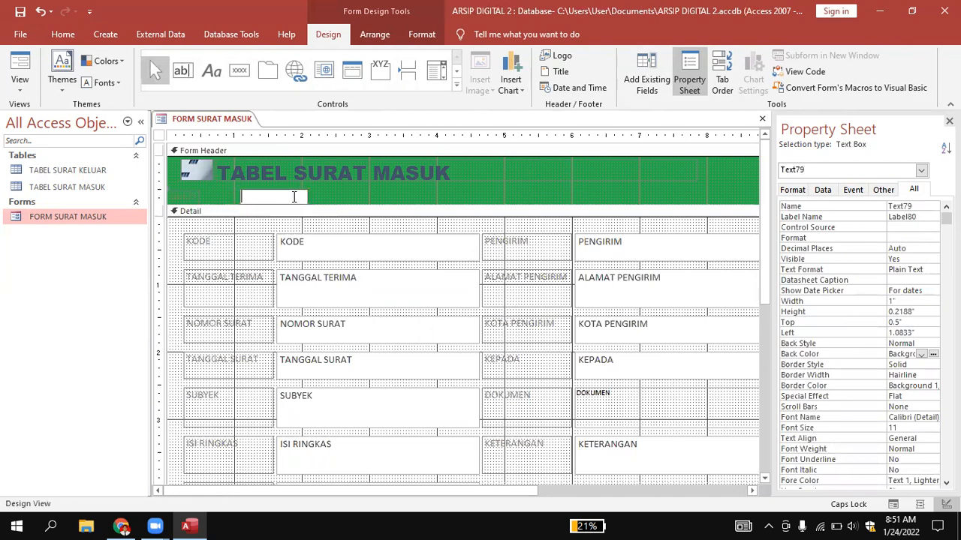
text(PT. W)
text(IJAYA)
text( LESTAR)
text(I)
key(Return)
Widen the PT. WIJAYA LESTARI text box and move it directly beneath the title, aligned with the title's full width.
drag(309, 197, 457, 197)
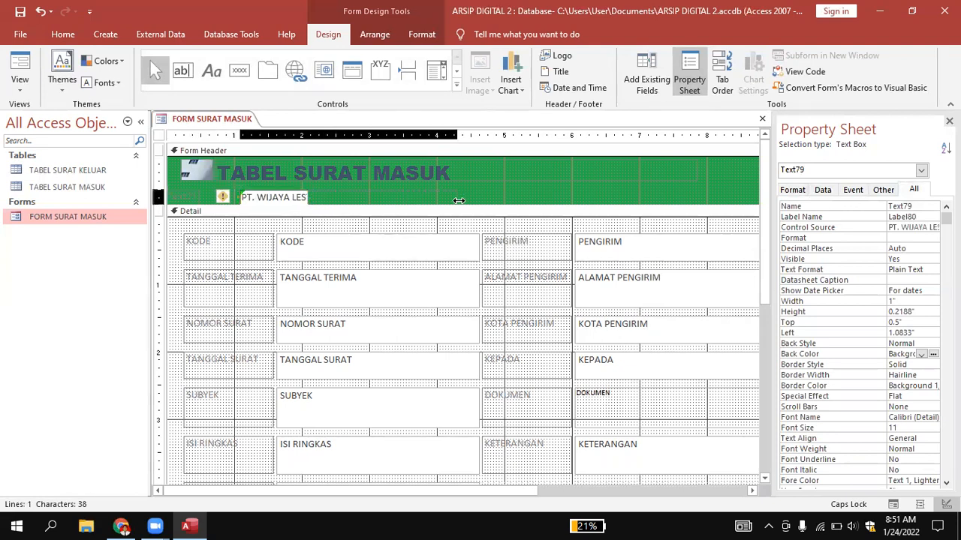
drag(377, 189, 381, 184)
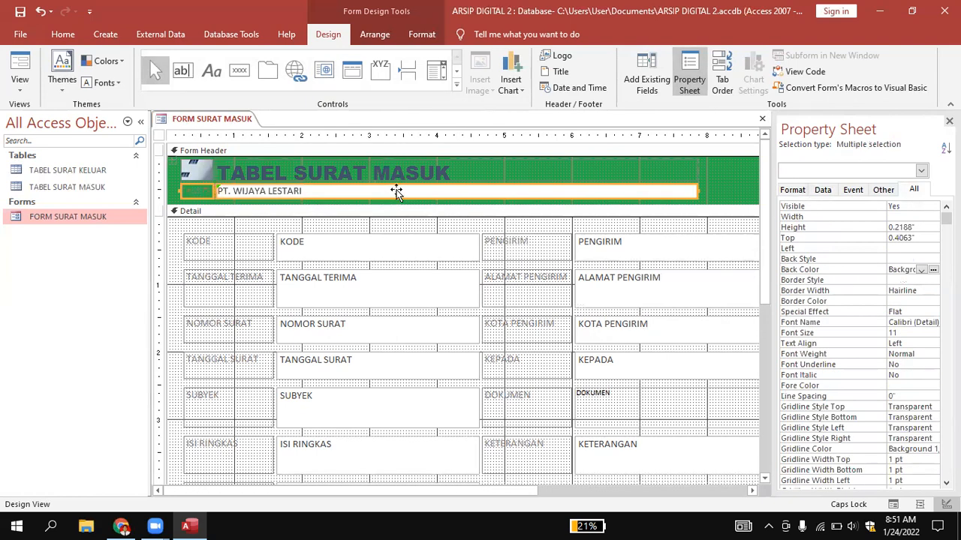
click(708, 195)
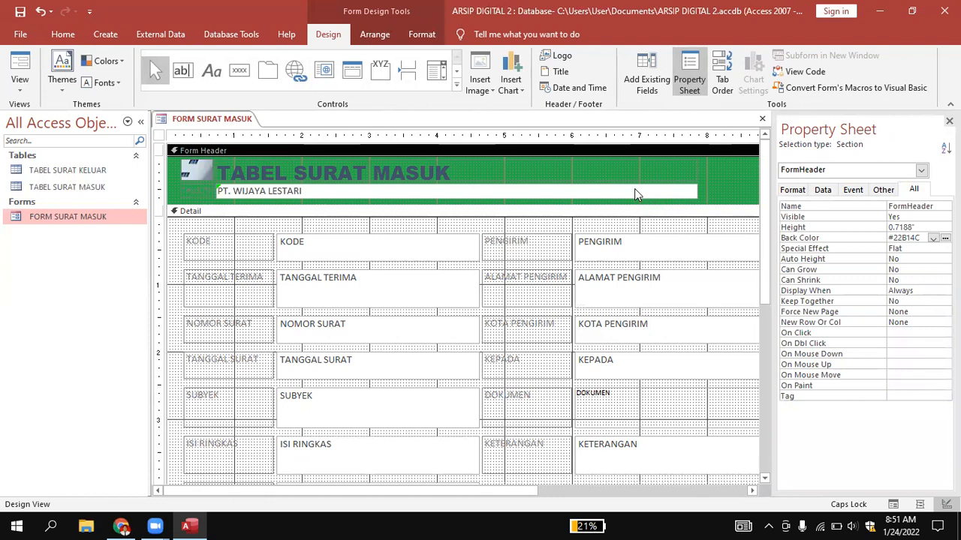
Delete the label attached to the PT. WIJAYA LESTARI text box in the form header.
click(616, 174)
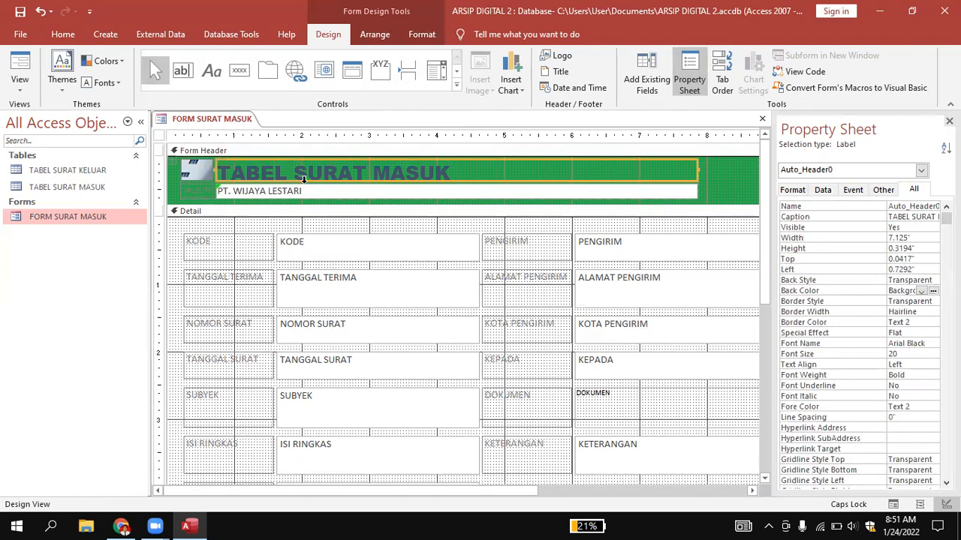
click(188, 192)
key(Delete)
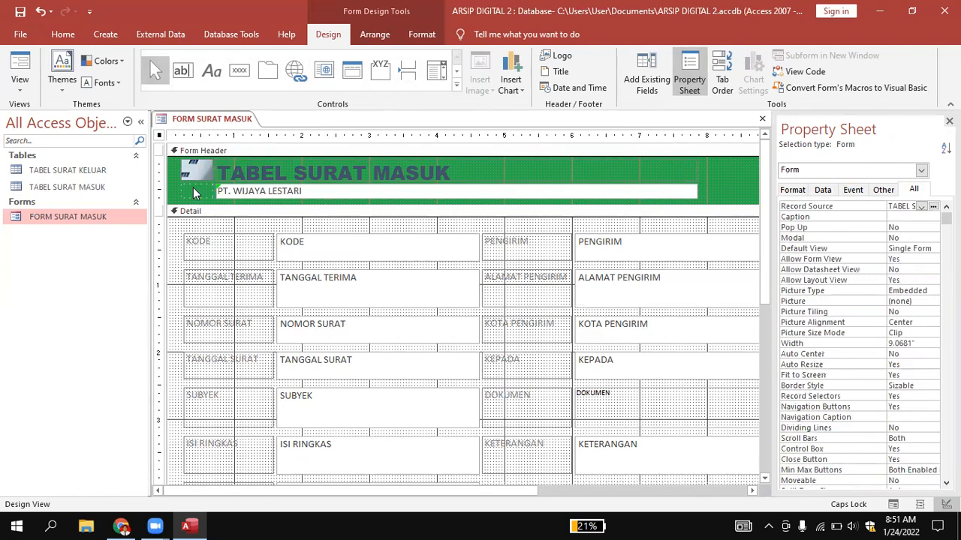
Set the PT. WIJAYA LESTARI text box's back color to the standard green #22B14C, matching the header.
click(409, 198)
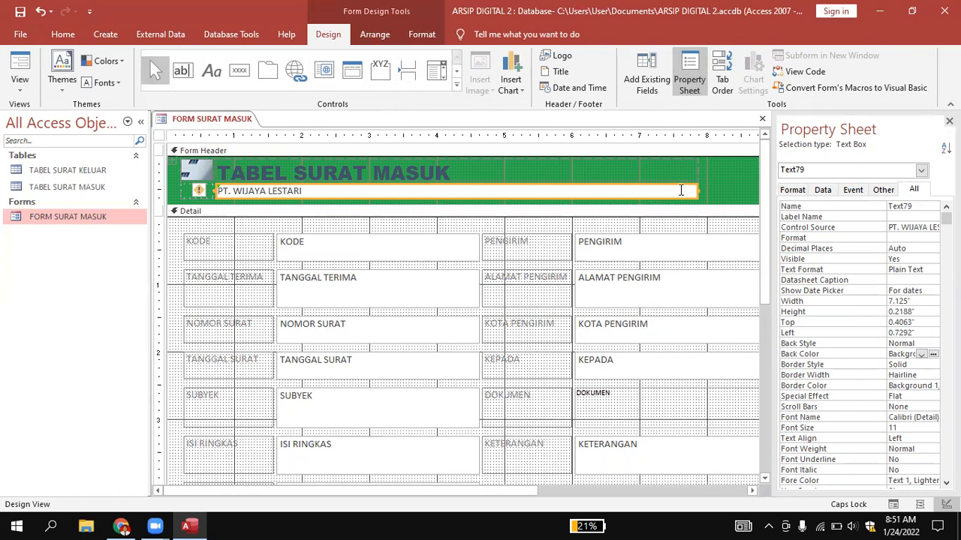
click(933, 355)
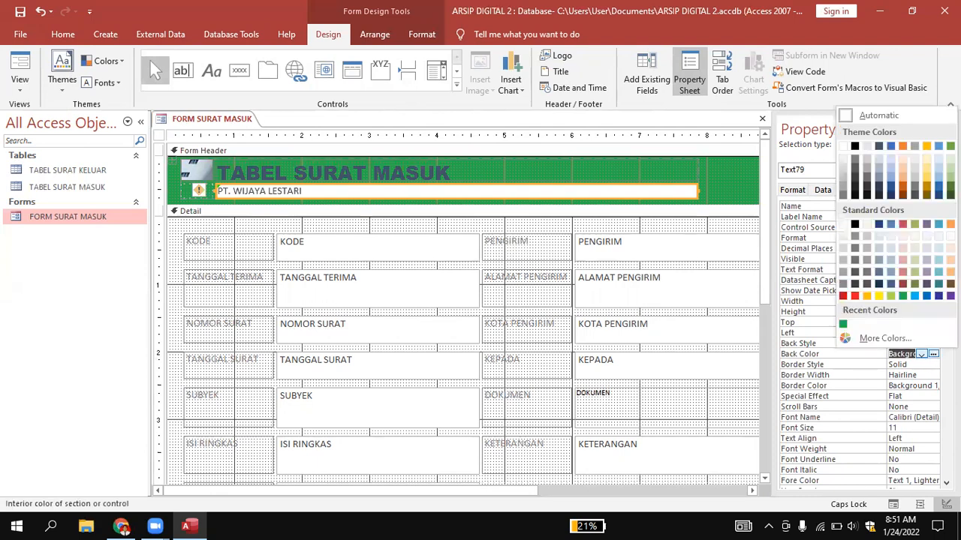
click(903, 297)
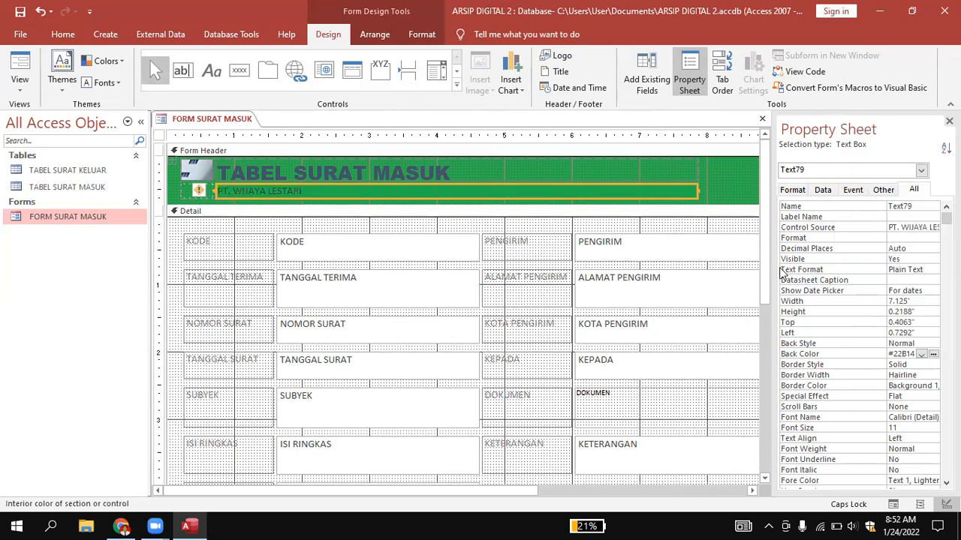
click(741, 203)
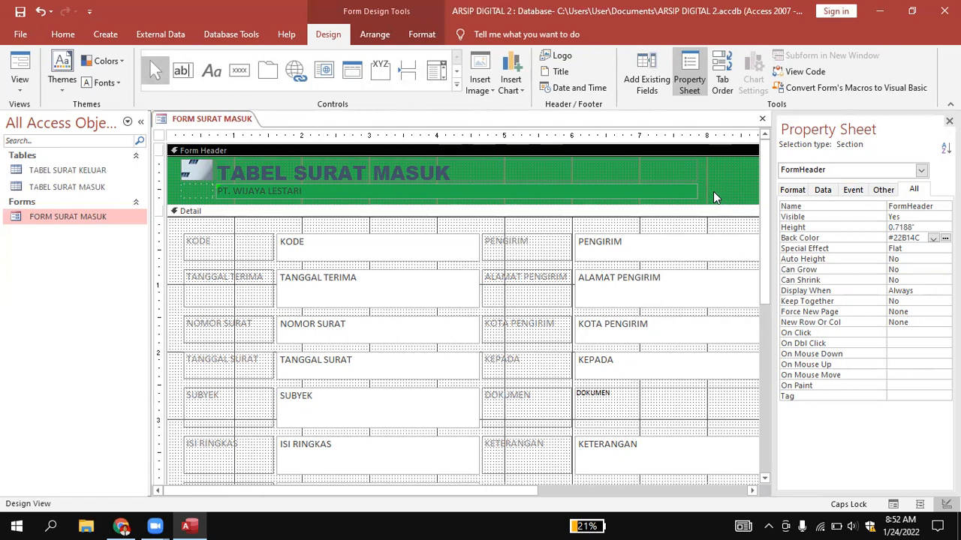
Widen the form slightly to about 9.2 inches, leaving a margin beyond the second column of fields.
drag(532, 493, 654, 508)
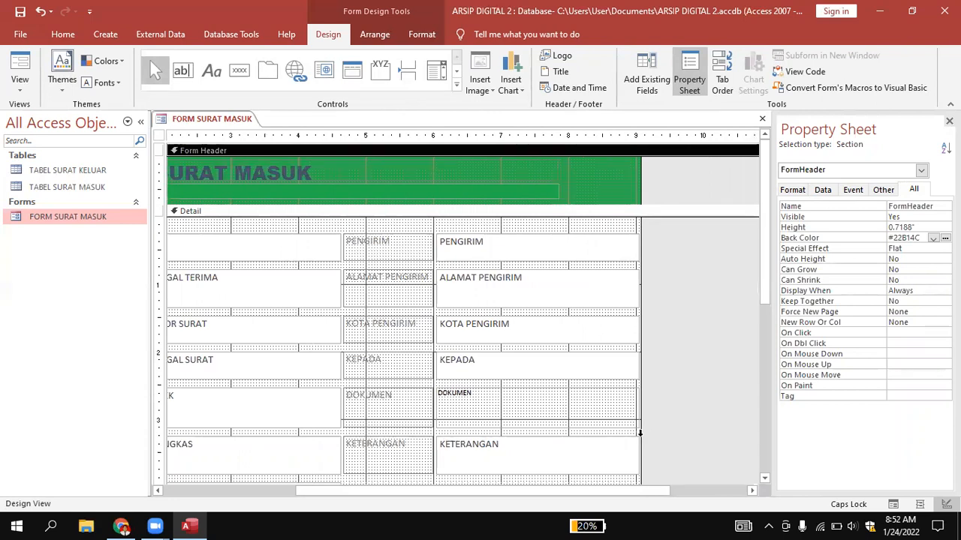
drag(640, 427, 650, 427)
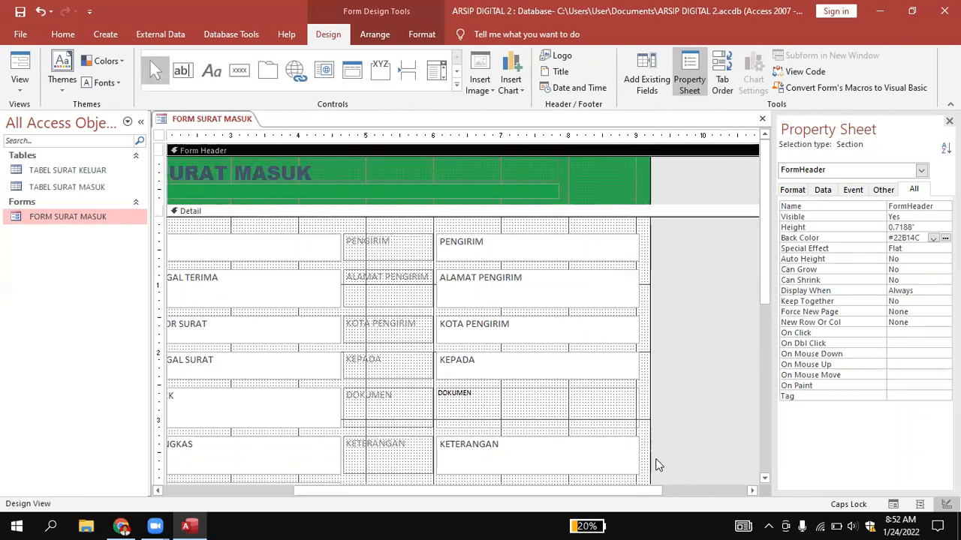
drag(653, 488, 432, 490)
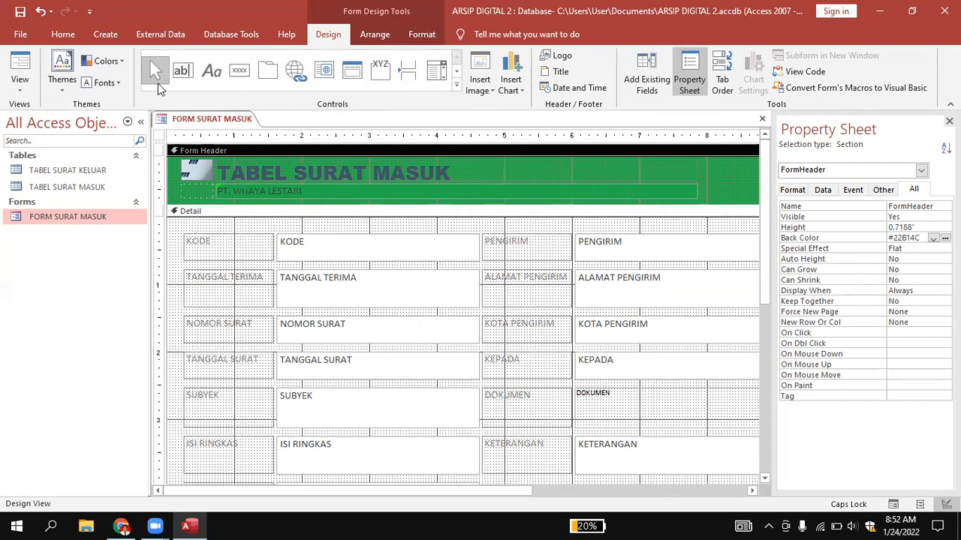
click(459, 87)
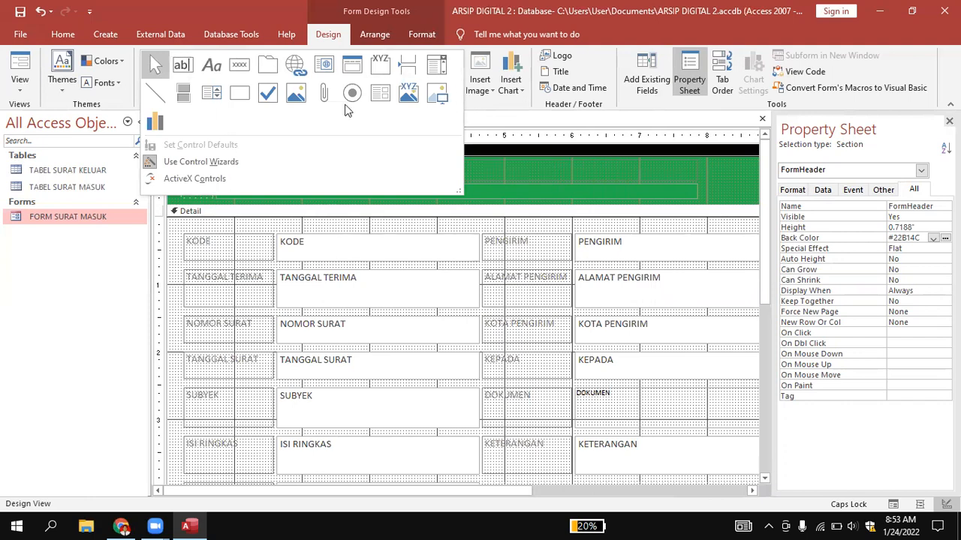
click(473, 124)
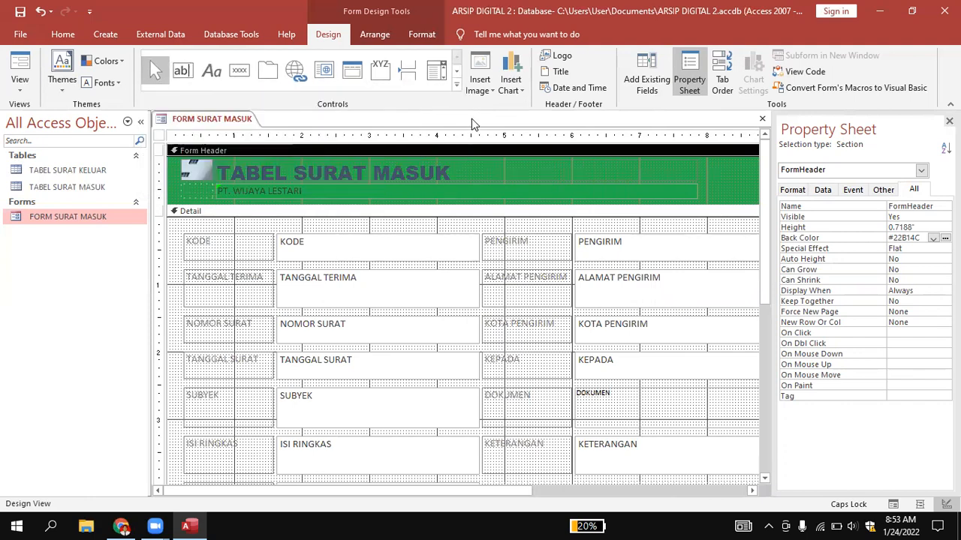
scroll(465, 266, down, 2)
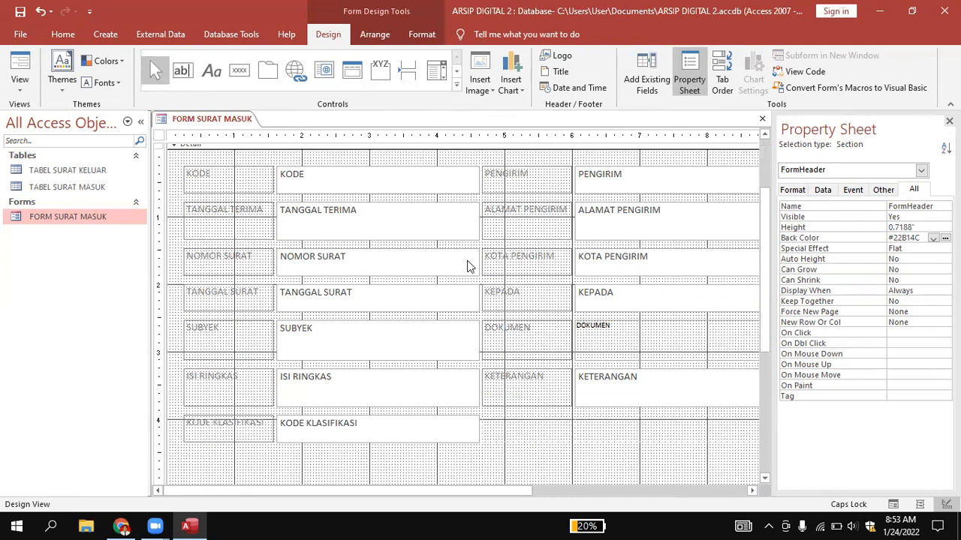
scroll(465, 267, up, 1)
scroll(465, 266, up, 2)
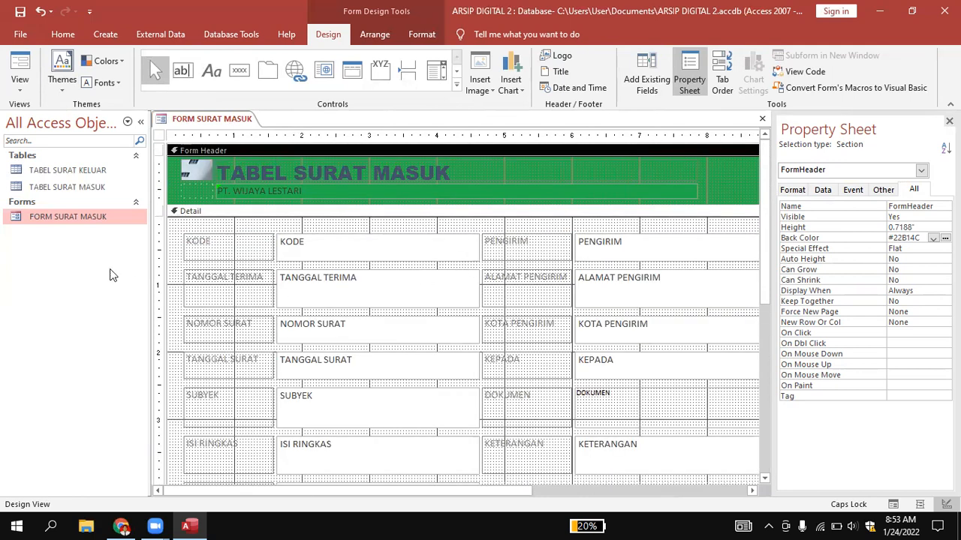
Set the Detail section's back color to the dark grey theme color, after trying the standard light blue #00B7EF.
click(172, 228)
click(172, 228)
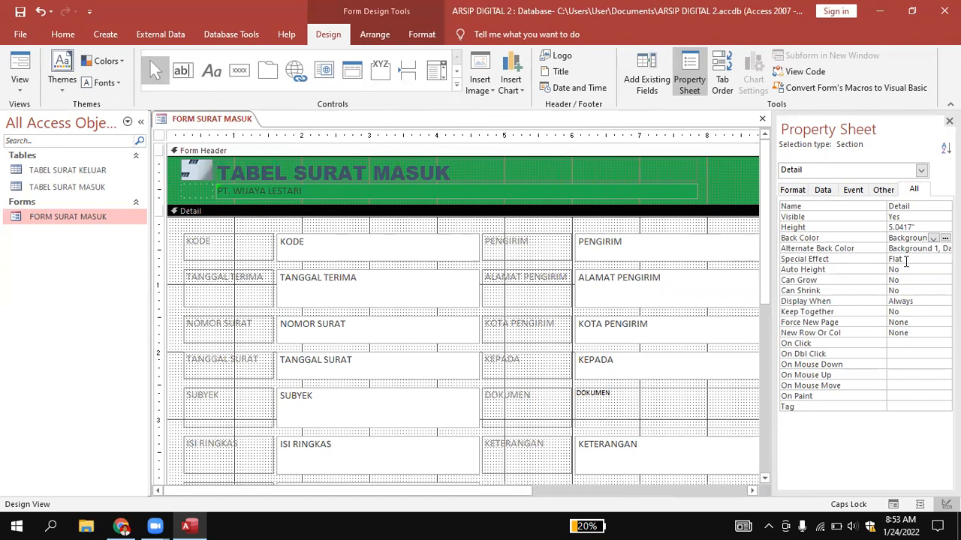
click(932, 238)
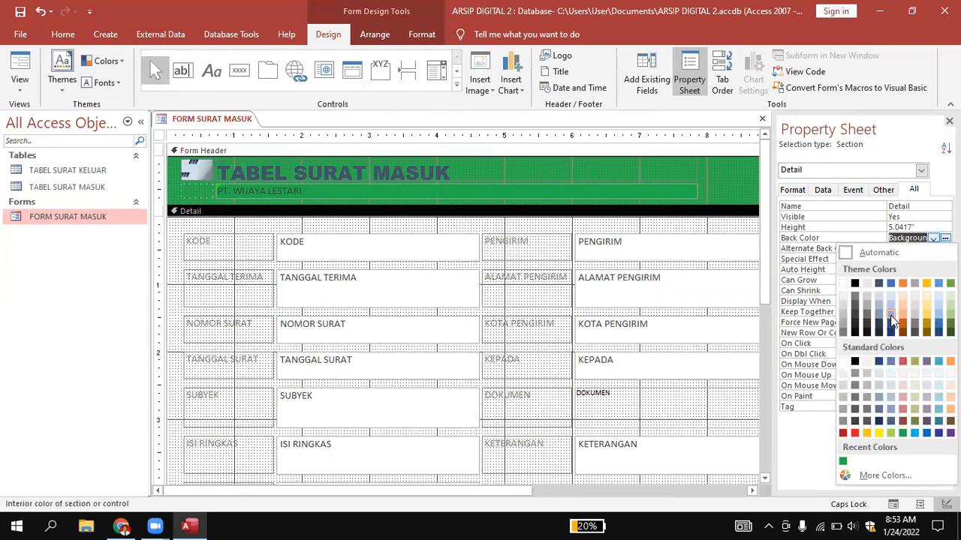
click(914, 433)
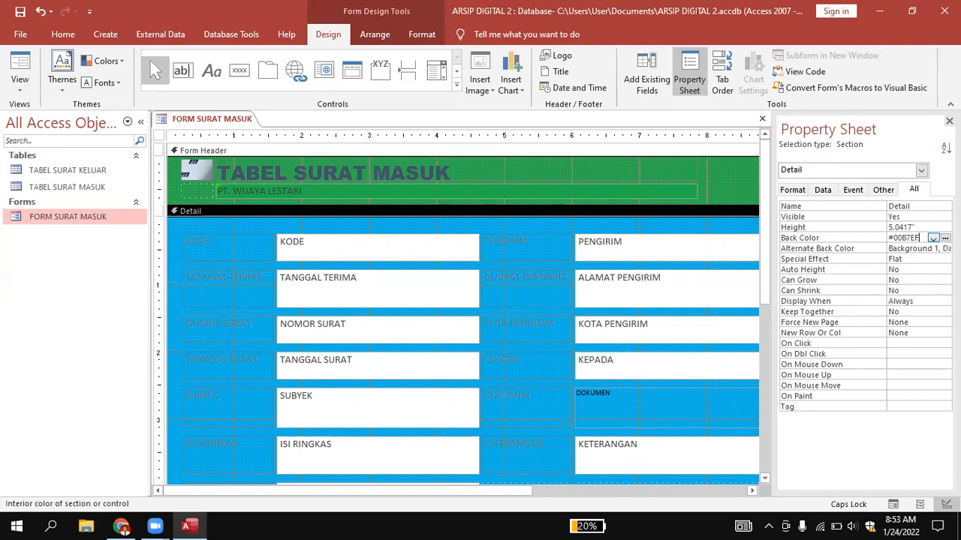
click(932, 238)
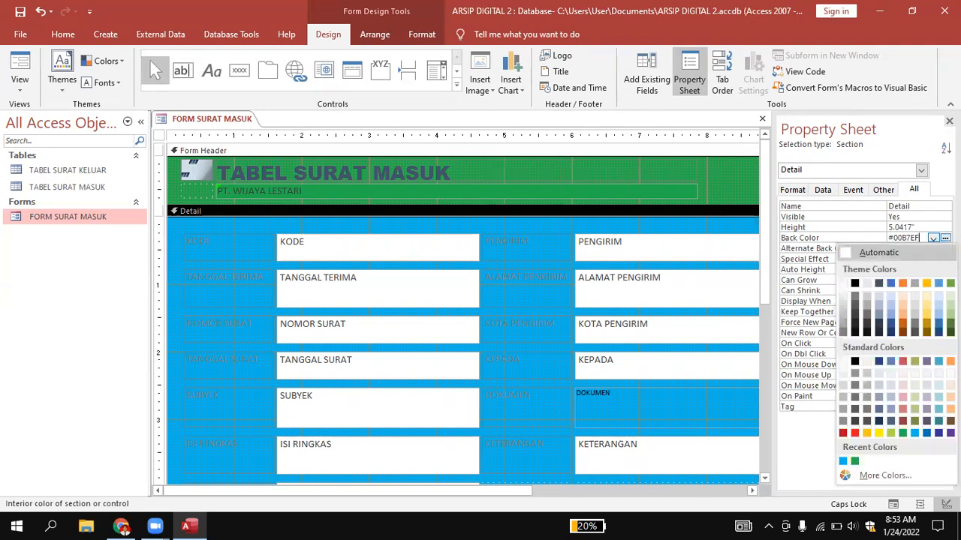
click(868, 317)
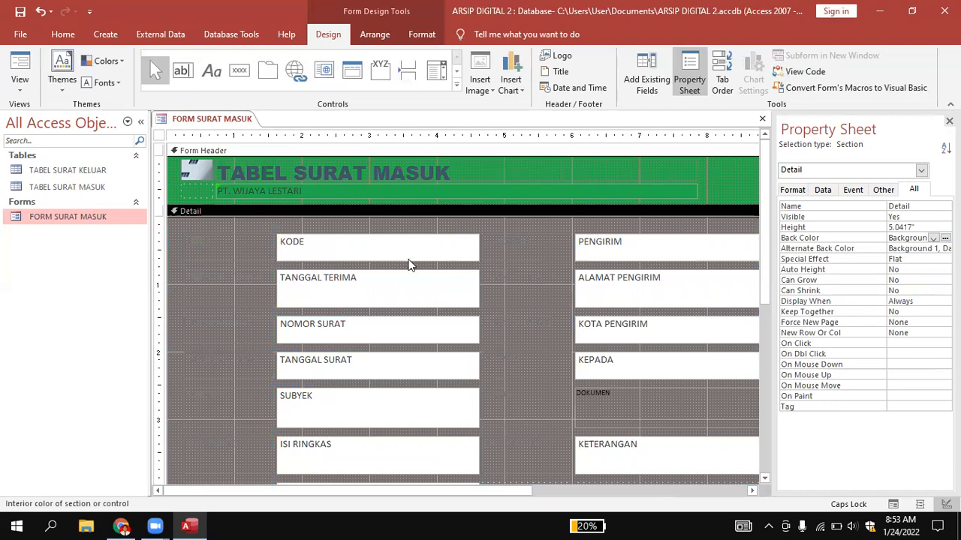
Format all the labels and field boxes in the Detail section as bold Arial Black.
click(220, 252)
drag(188, 224, 737, 471)
scroll(744, 467, down, 2)
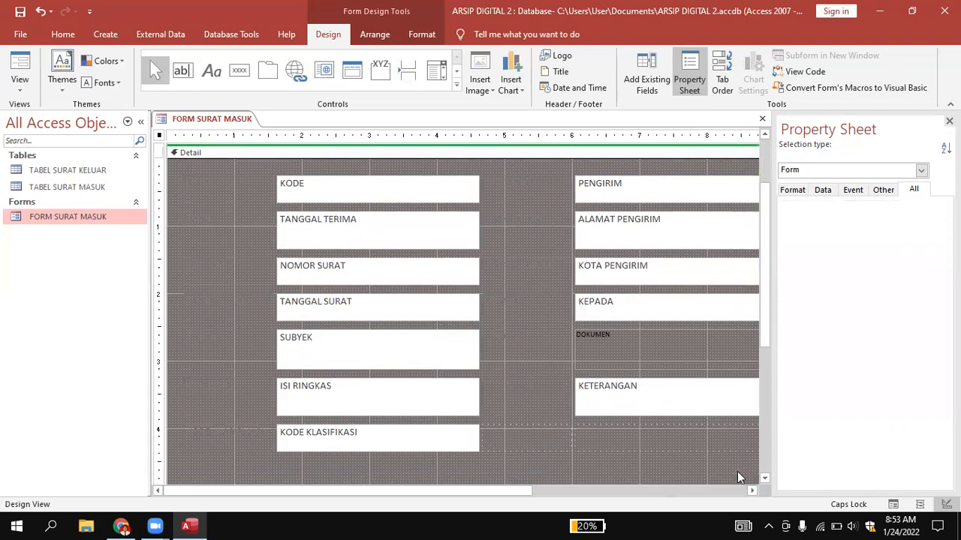
scroll(378, 155, up, 2)
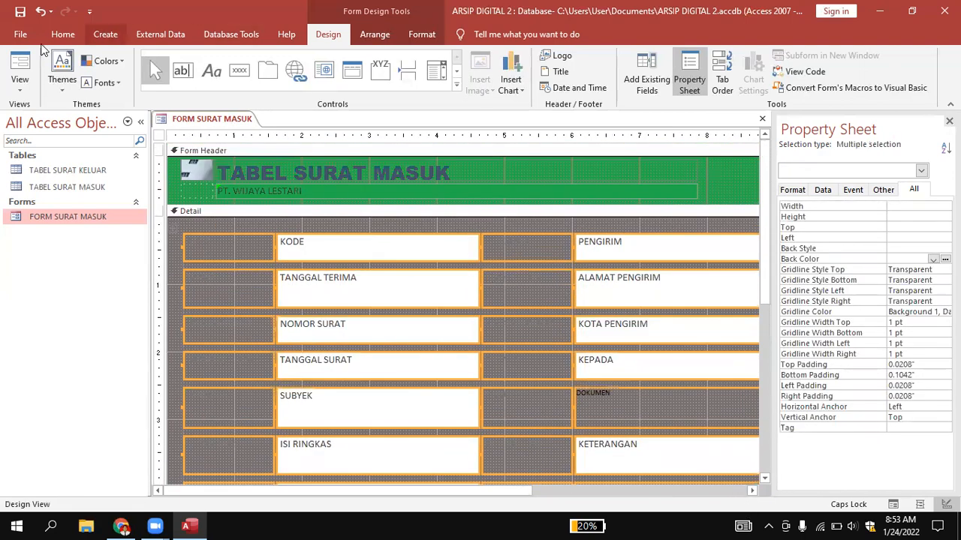
click(63, 34)
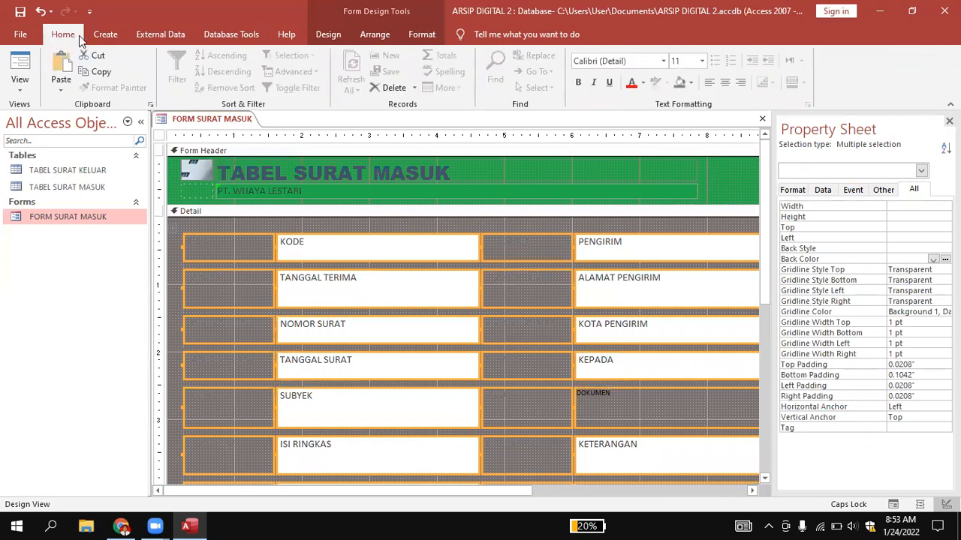
click(641, 60)
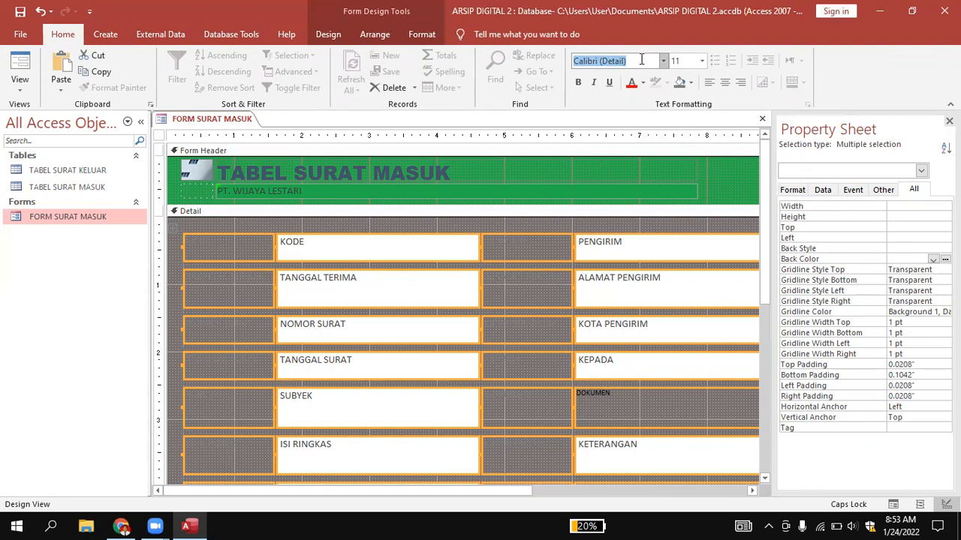
key(Caps_Lock)
click(201, 228)
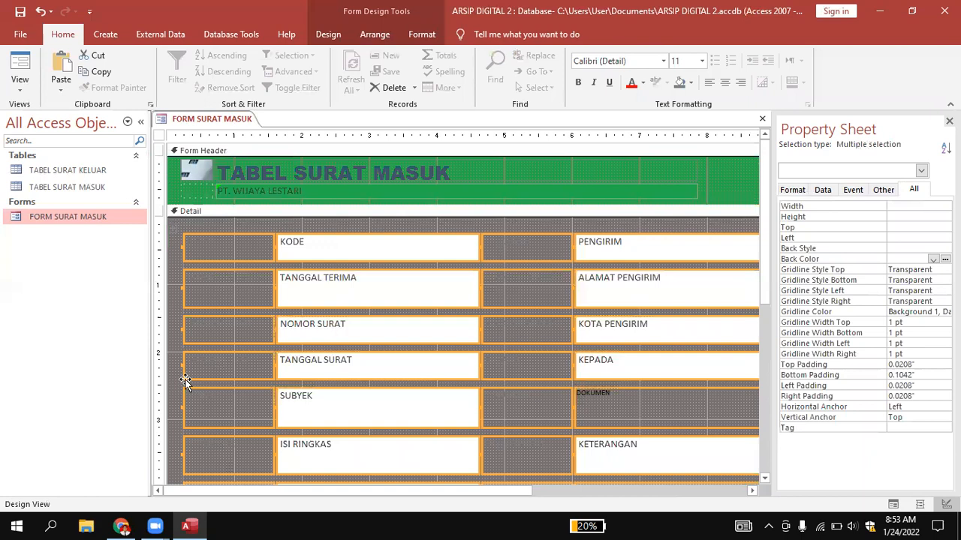
scroll(528, 341, down, 3)
click(662, 63)
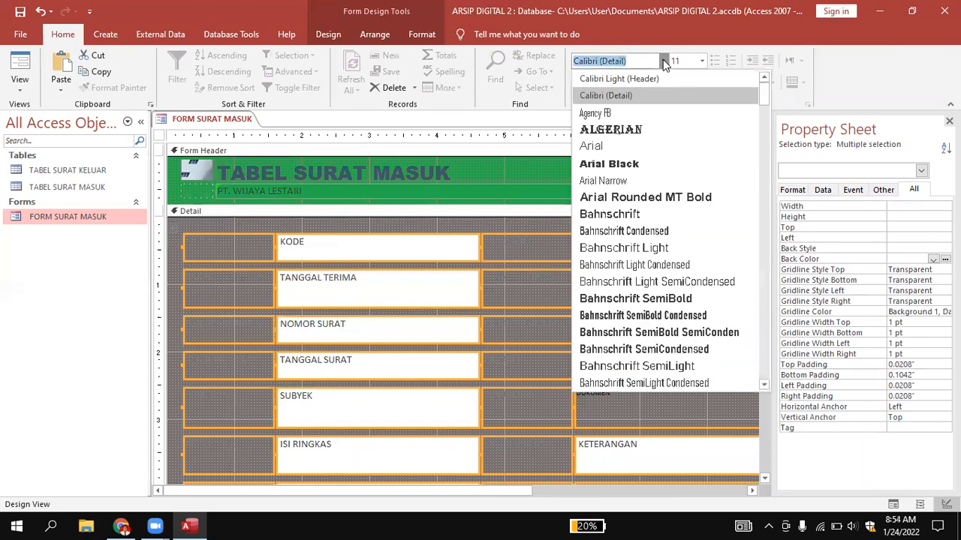
click(644, 164)
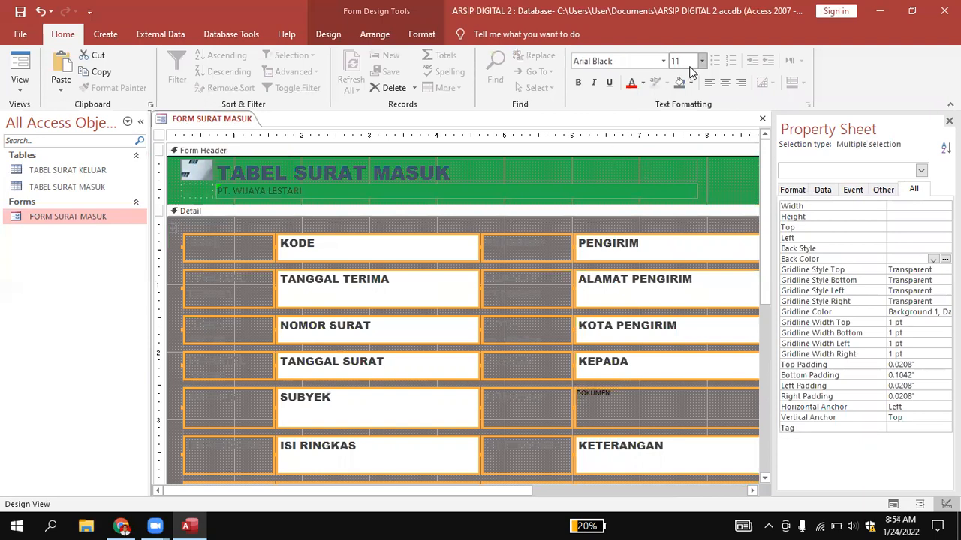
click(578, 82)
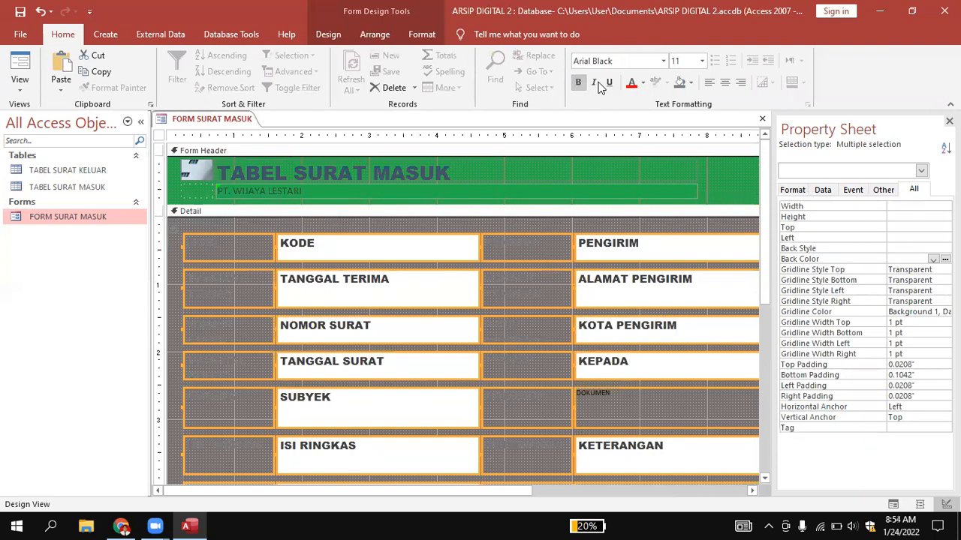
Try a black fill on all the labels and field boxes in the Detail section.
click(690, 83)
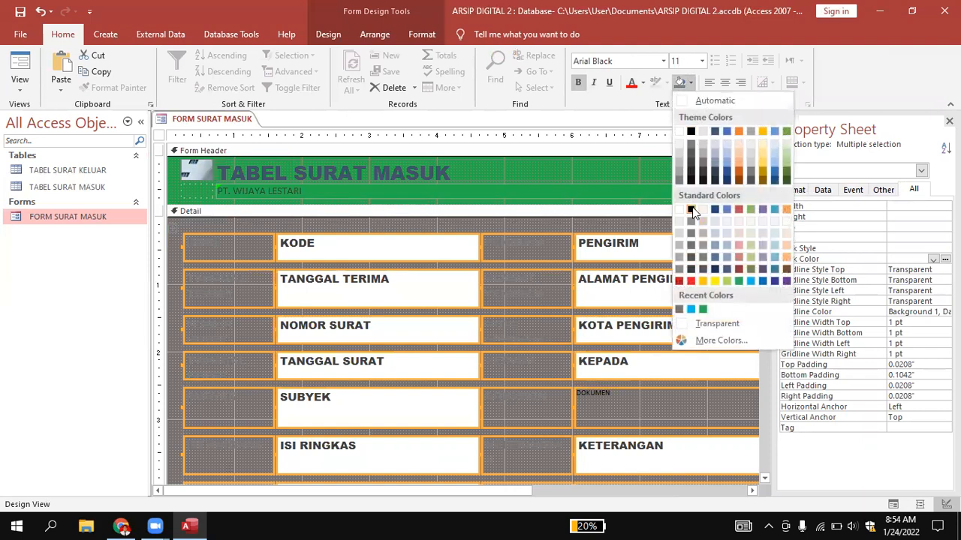
click(690, 210)
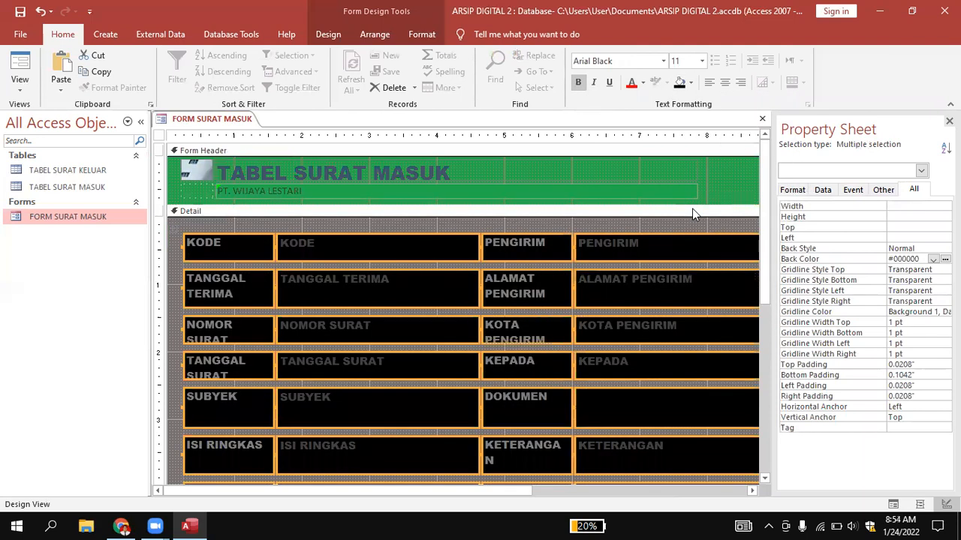
click(680, 220)
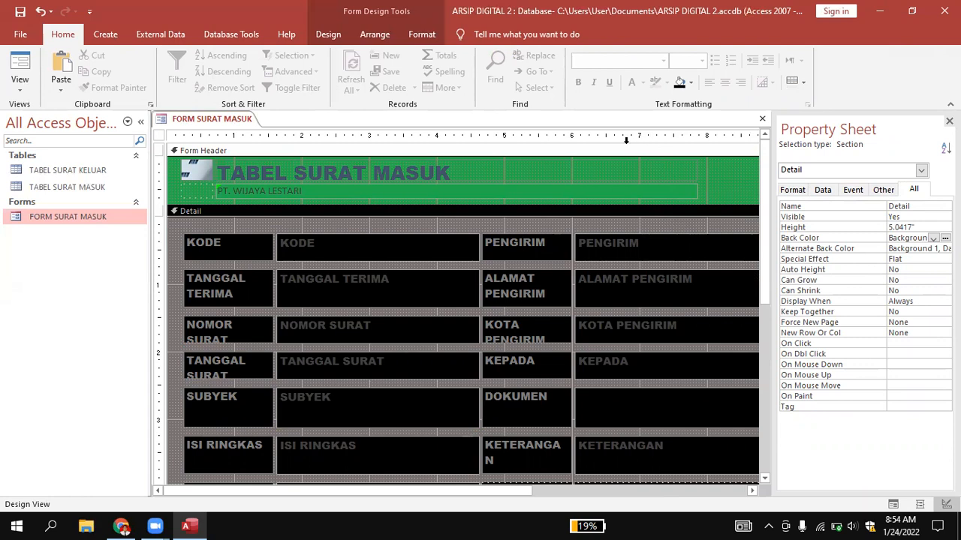
Set the fill of all the Detail section's labels and field boxes to light blue #77C0D4, after trying green #22B14C.
click(193, 232)
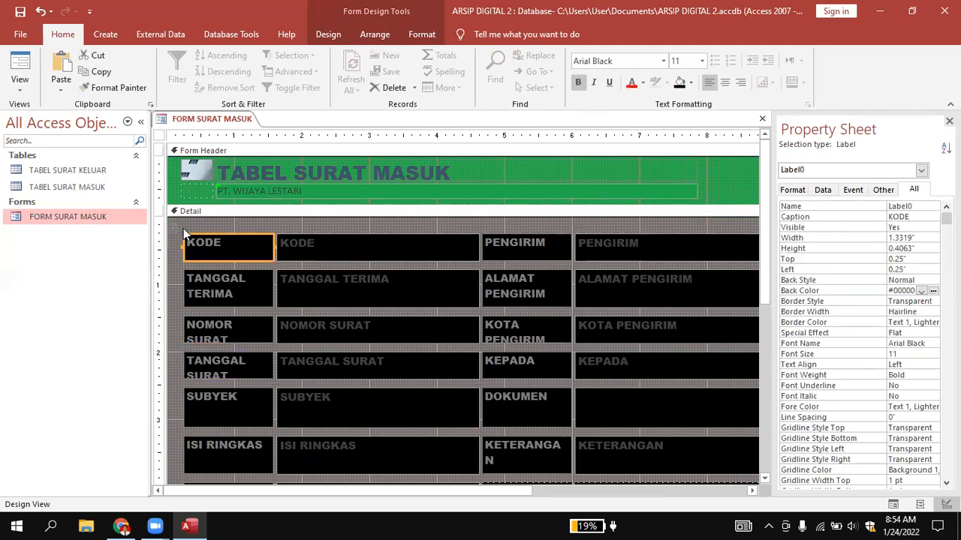
key(ctrl+a)
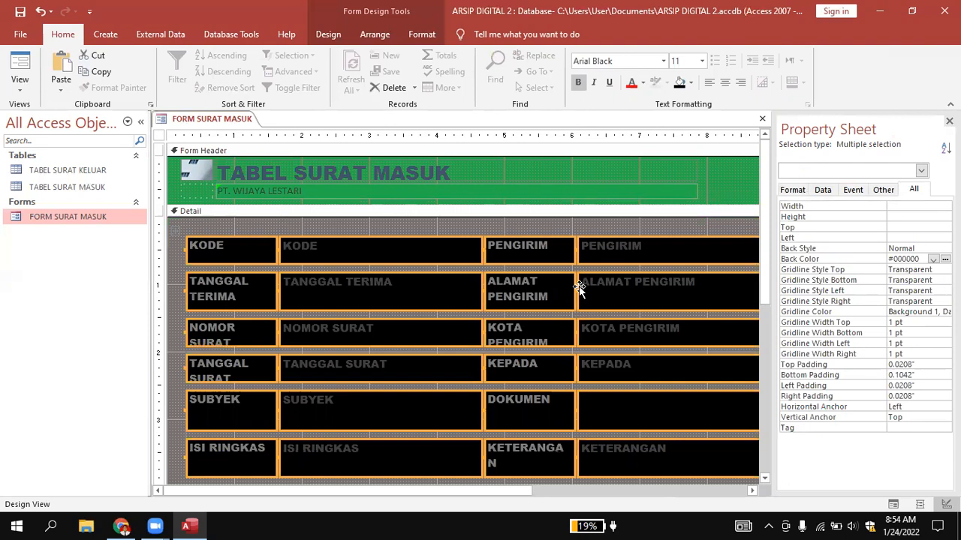
click(693, 84)
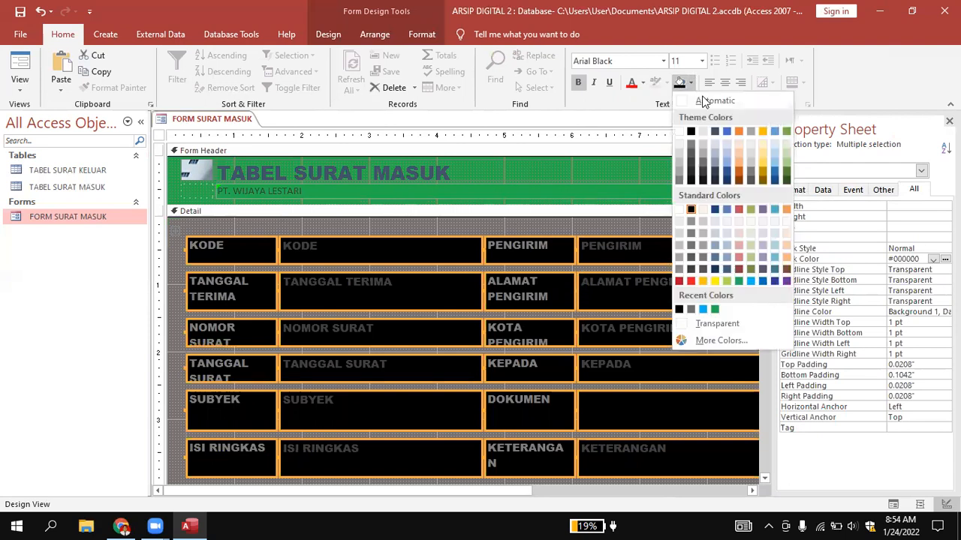
click(735, 280)
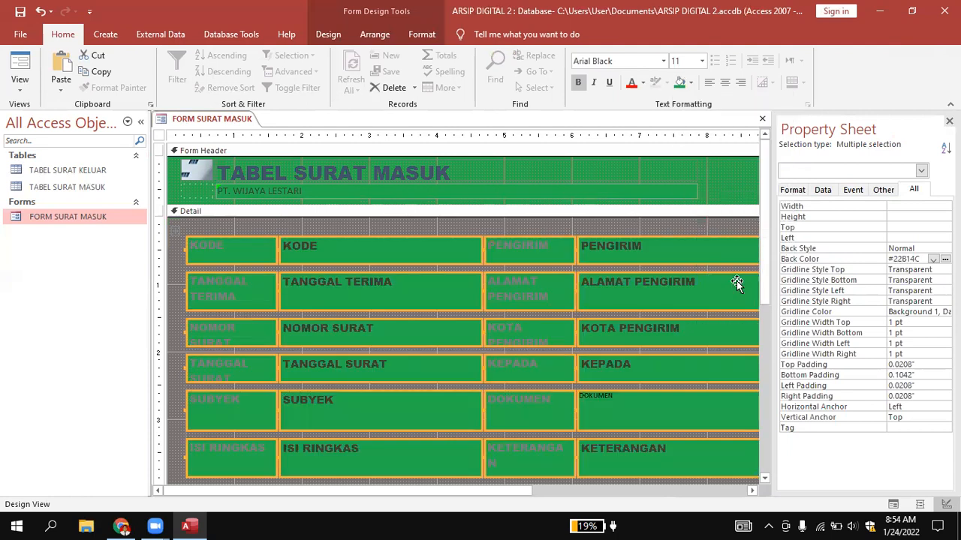
click(692, 82)
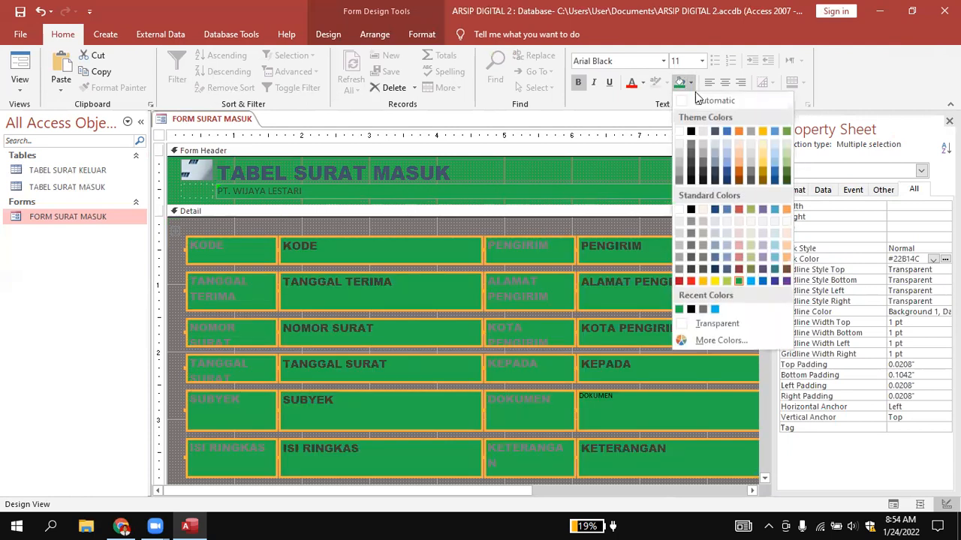
click(749, 281)
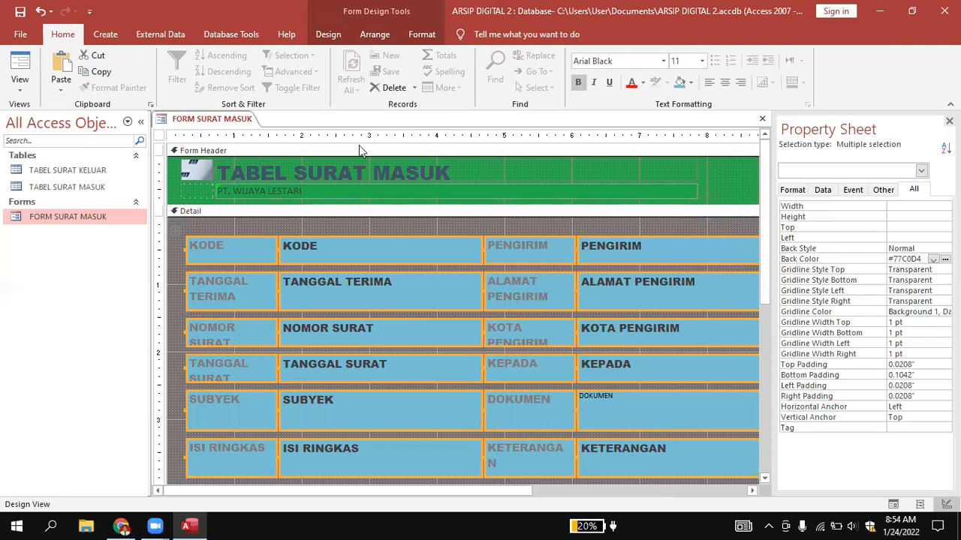
Open the font color choices for all the labels and field boxes in the Detail section.
scroll(499, 216, down, 3)
scroll(499, 215, up, 3)
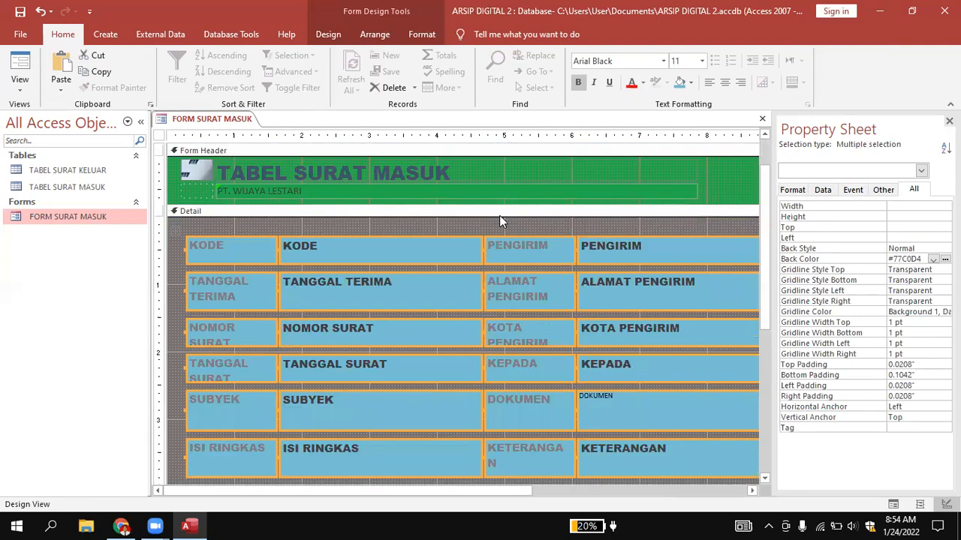
scroll(500, 218, down, 2)
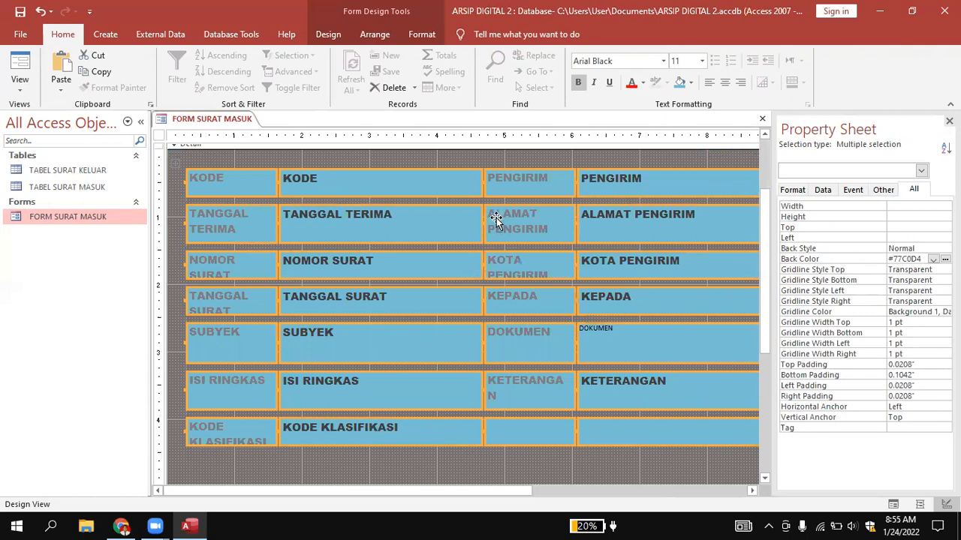
scroll(496, 219, up, 2)
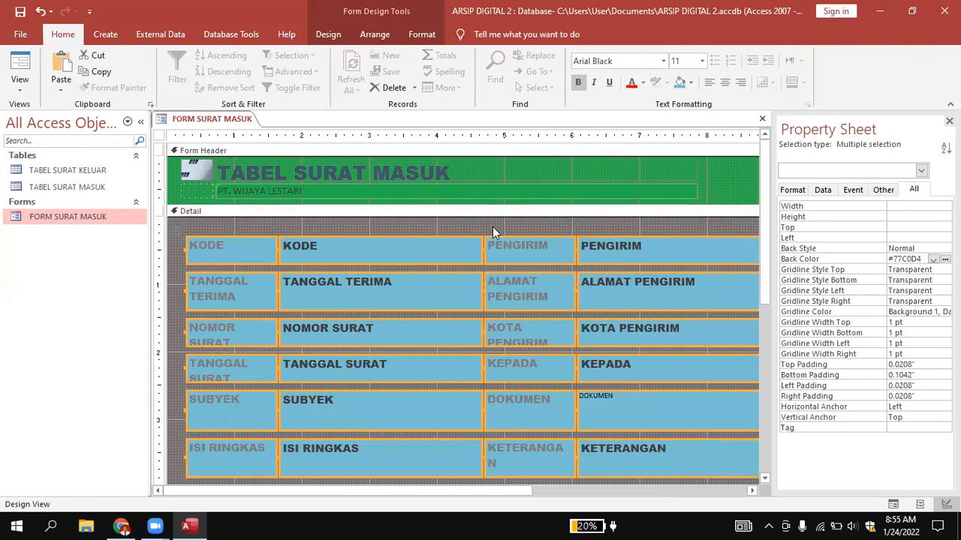
scroll(493, 226, down, 2)
drag(519, 492, 341, 490)
scroll(218, 276, up, 2)
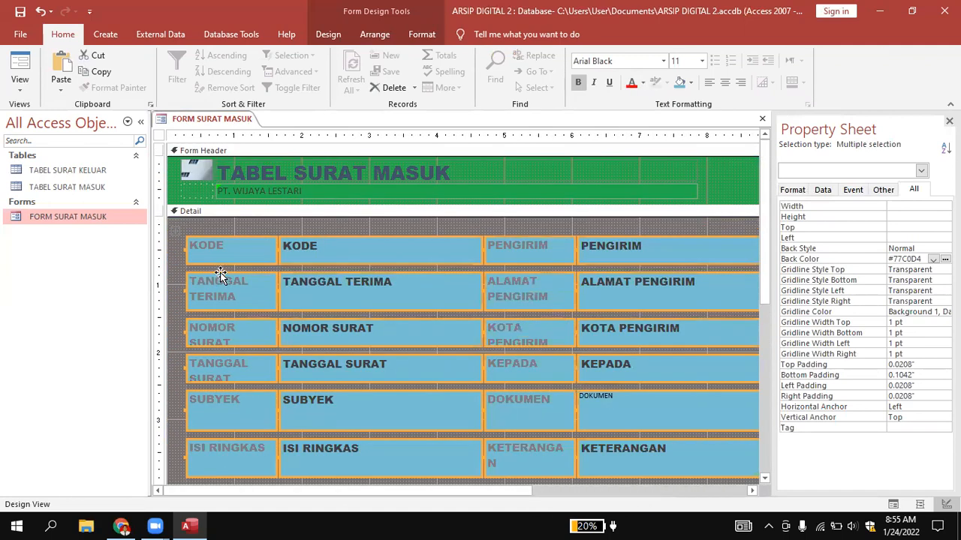
click(642, 82)
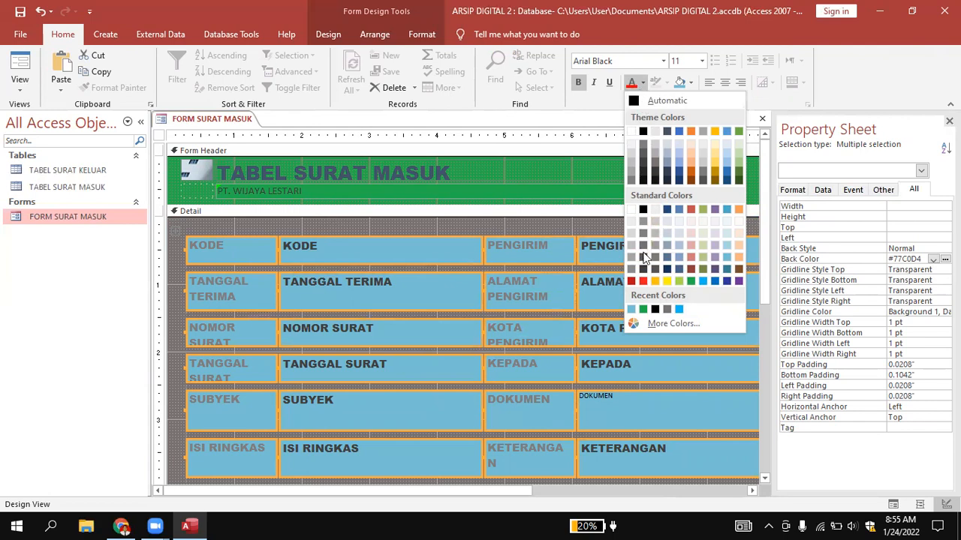
Set the font color of all the labels and field boxes in the Detail section to black.
click(645, 212)
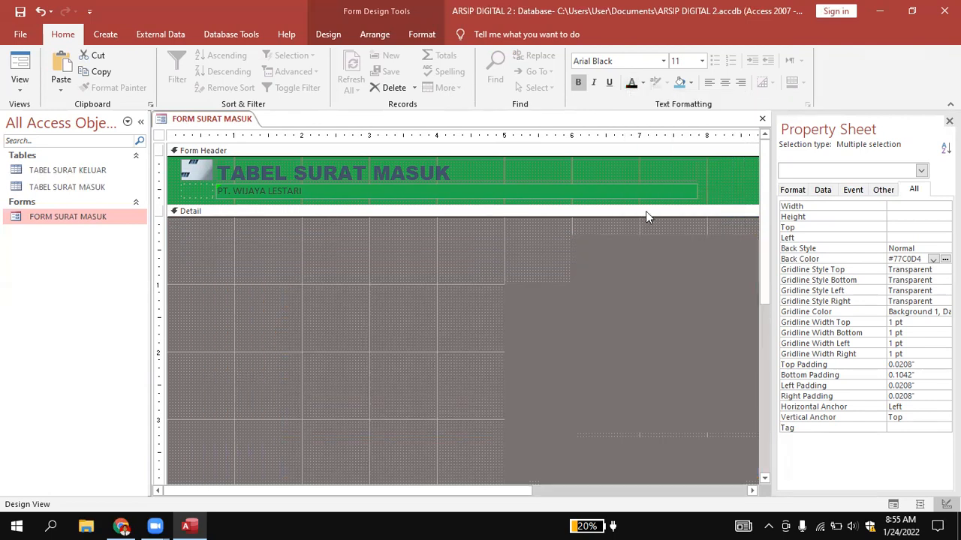
click(555, 222)
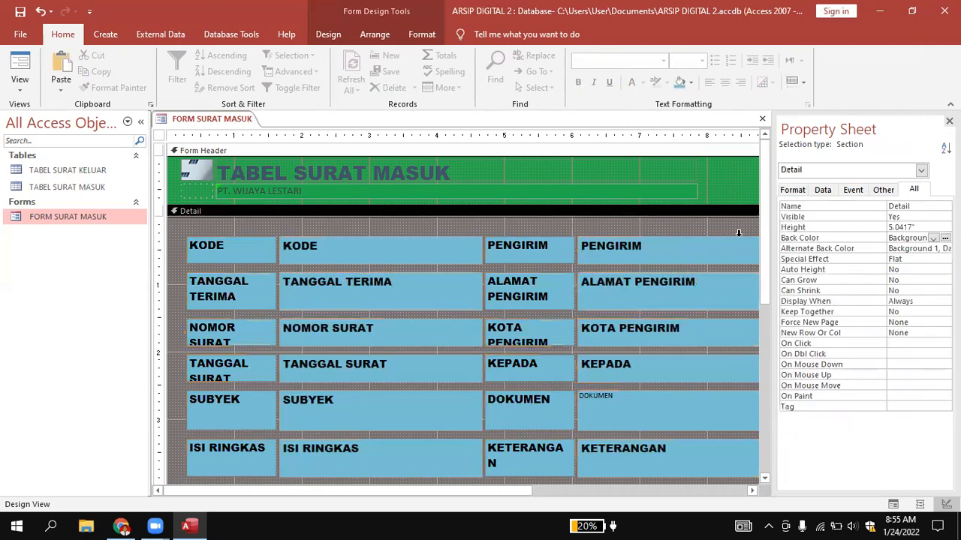
Preview the form in Form View and examine the recolored labels and field boxes from first row to last.
right_click(225, 124)
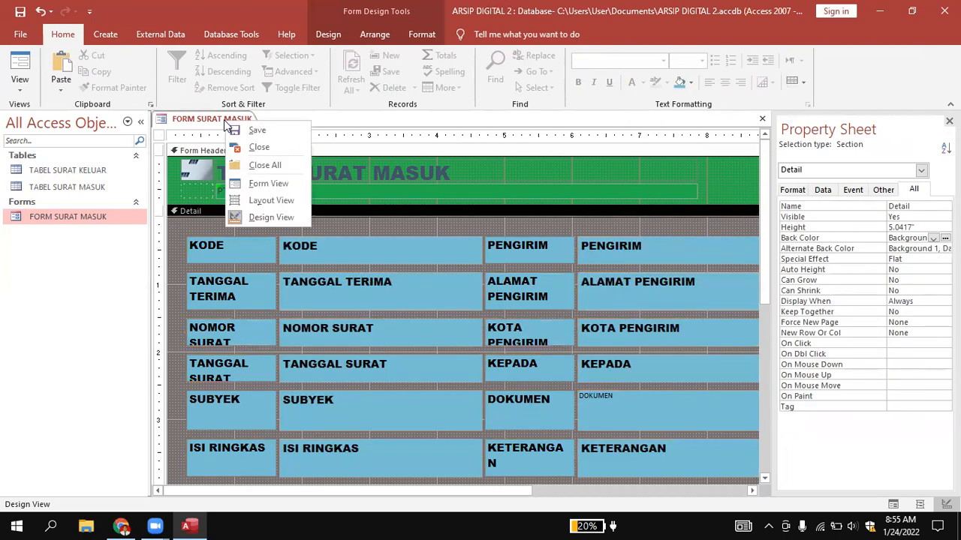
click(253, 184)
scroll(859, 203, down, 2)
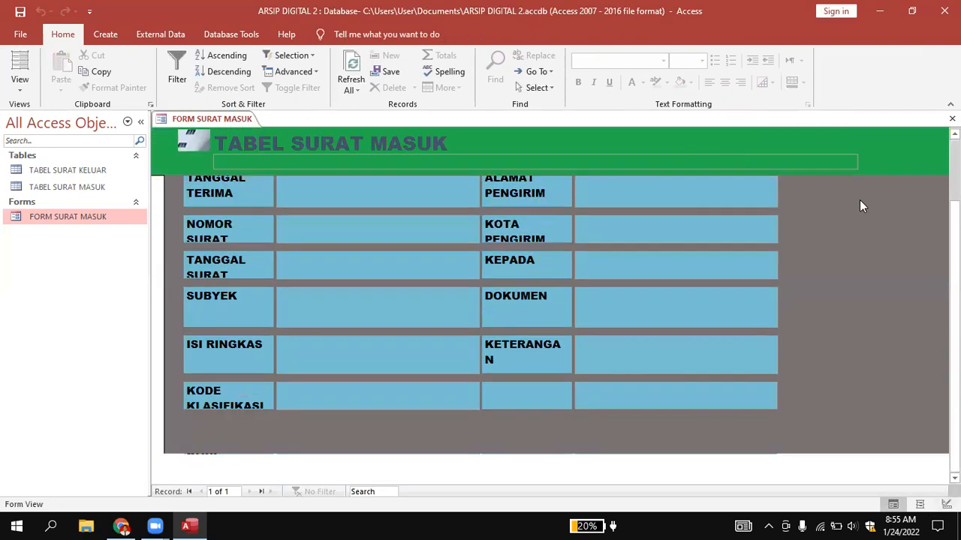
scroll(822, 235, up, 2)
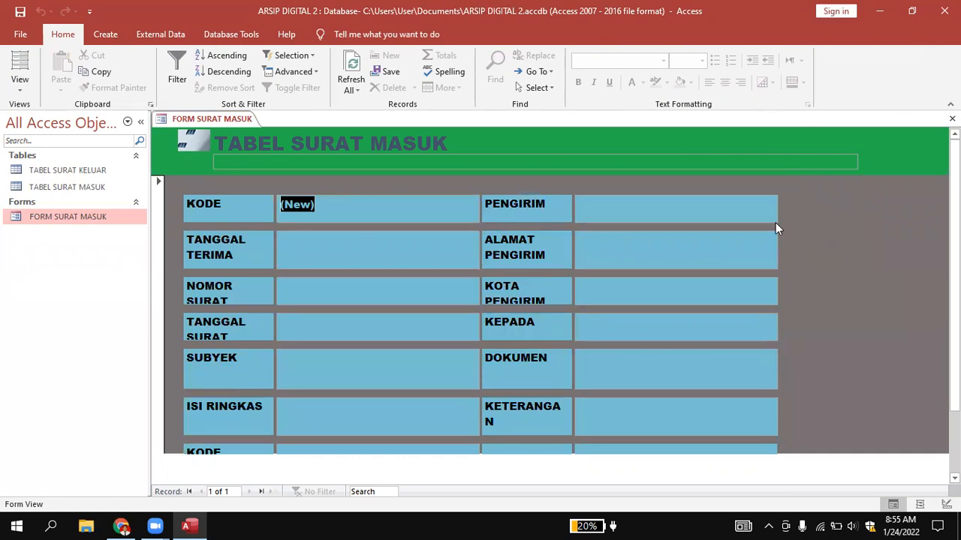
scroll(803, 233, down, 2)
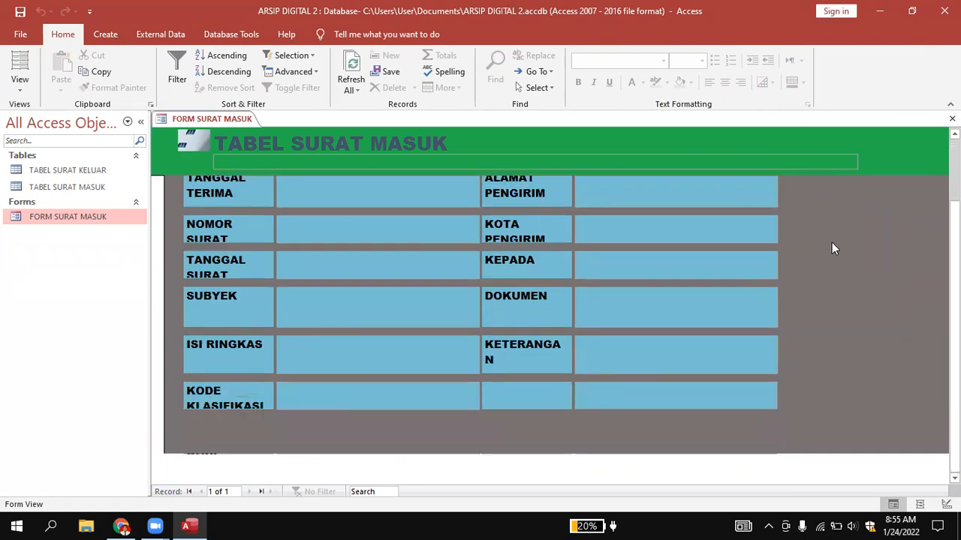
scroll(813, 238, up, 2)
scroll(812, 238, down, 2)
scroll(812, 240, up, 2)
scroll(813, 243, down, 2)
scroll(813, 250, up, 2)
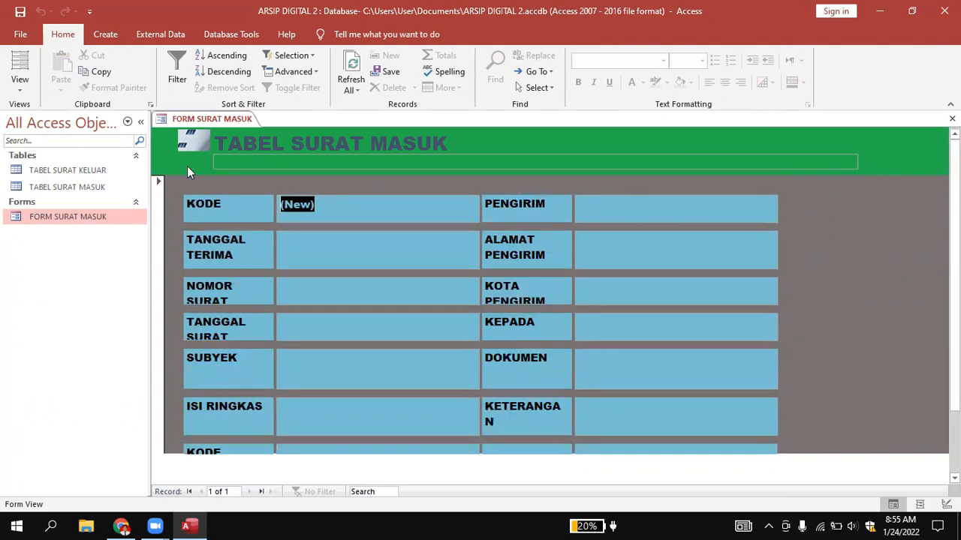
Open the form in Layout View, and return it to Design View with the Detail section's rows in sight.
right_click(207, 119)
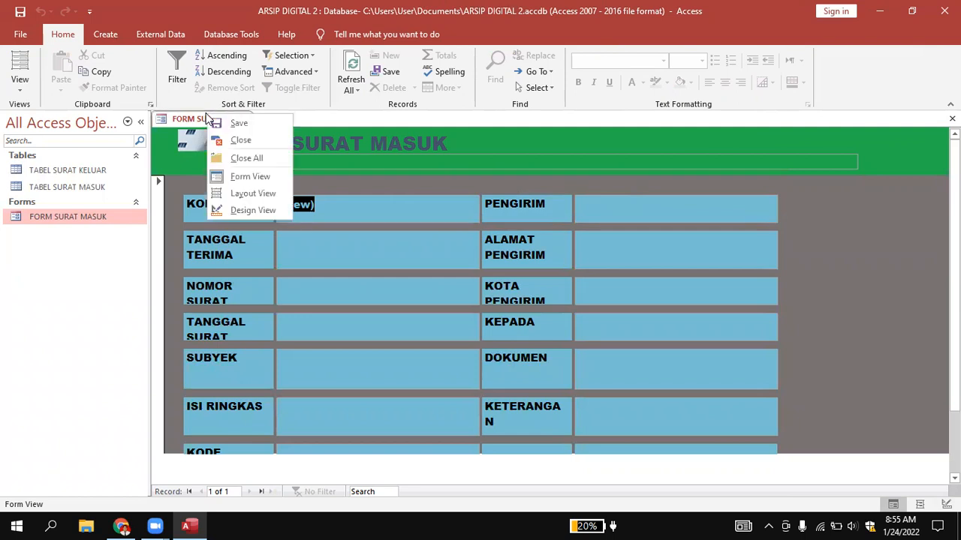
click(191, 120)
right_click(185, 120)
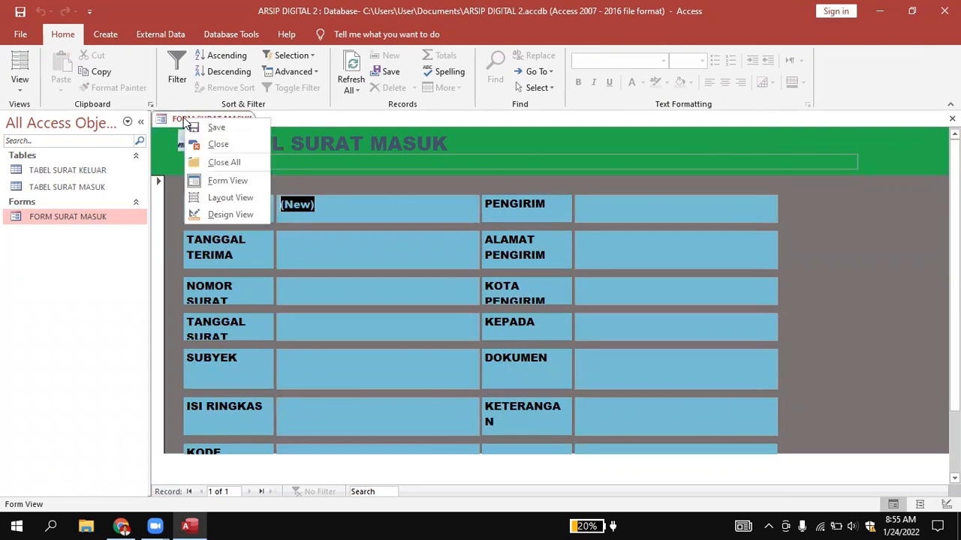
click(222, 197)
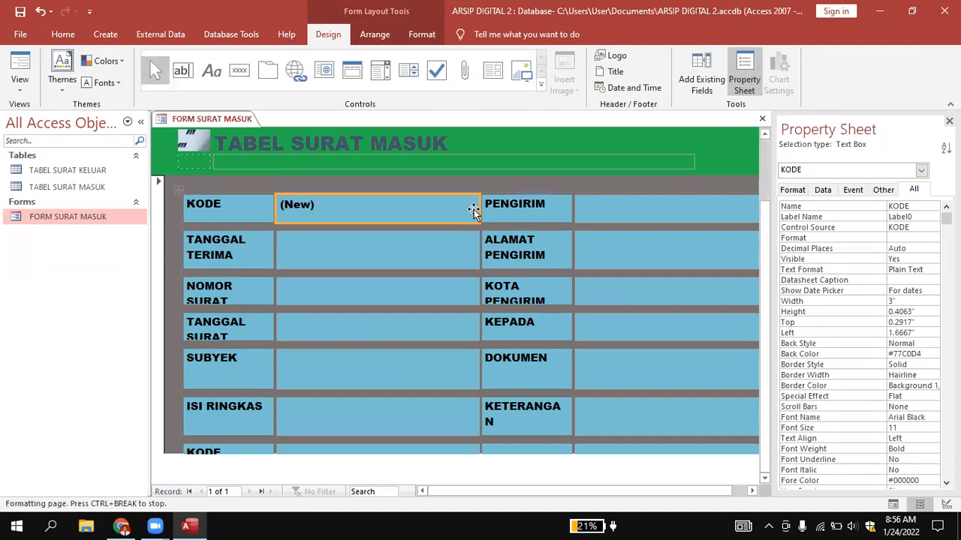
right_click(229, 120)
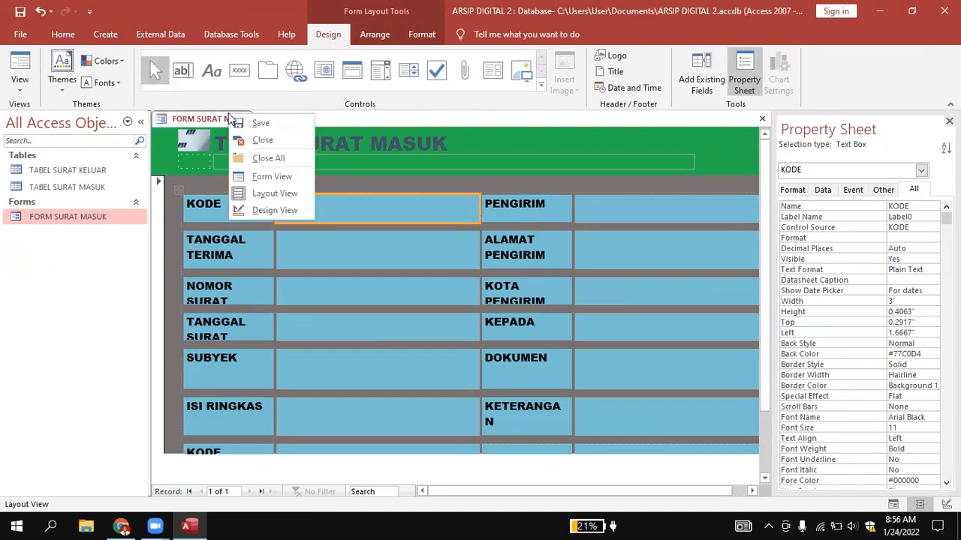
click(261, 211)
scroll(605, 268, down, 3)
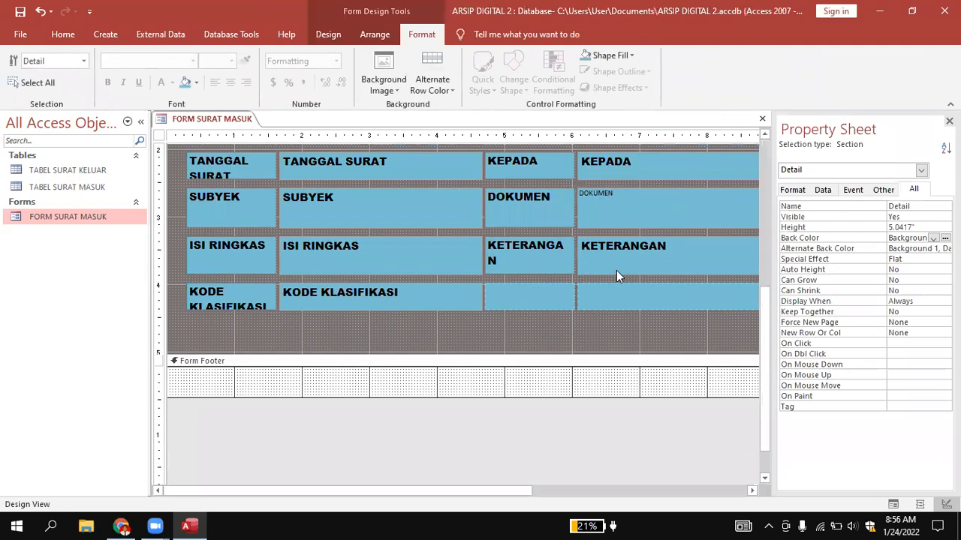
scroll(616, 270, up, 2)
drag(515, 493, 489, 495)
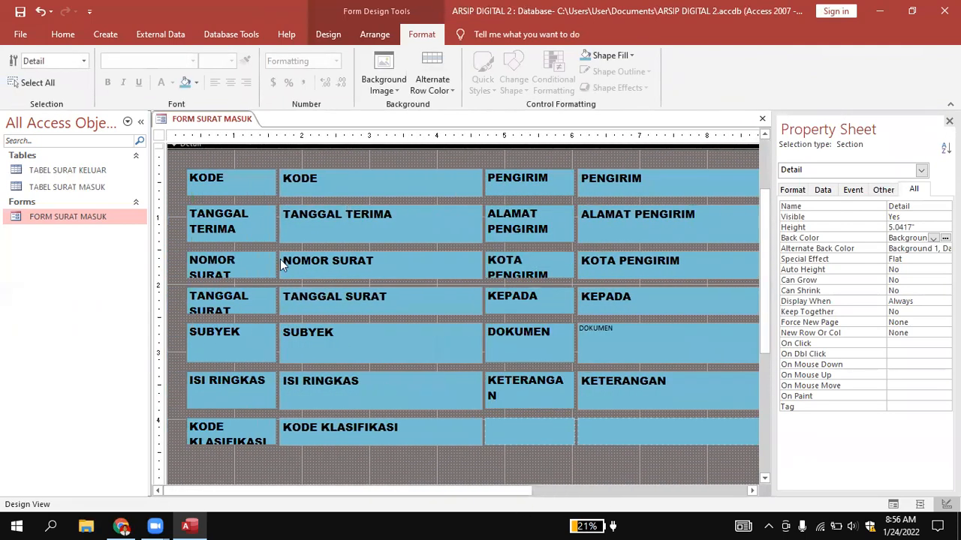
click(190, 175)
click(187, 165)
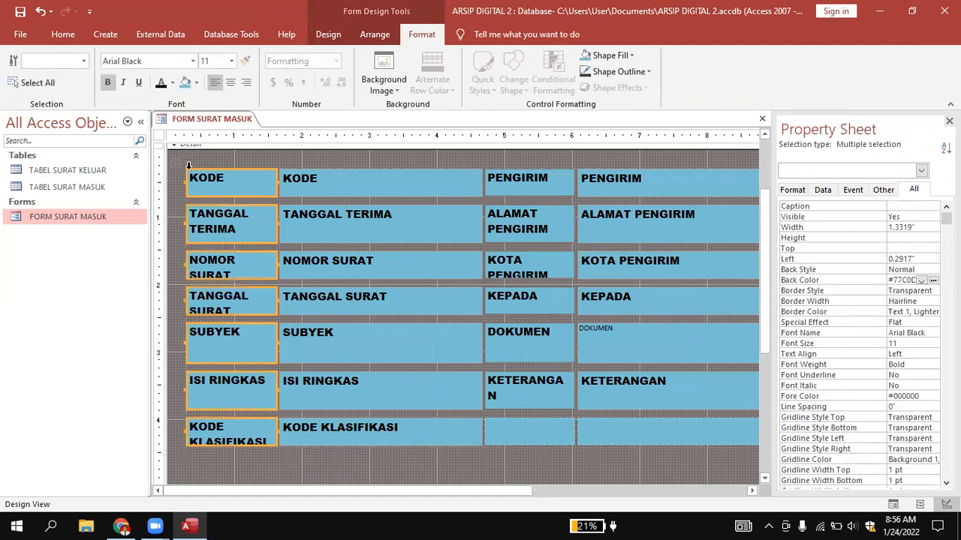
click(210, 157)
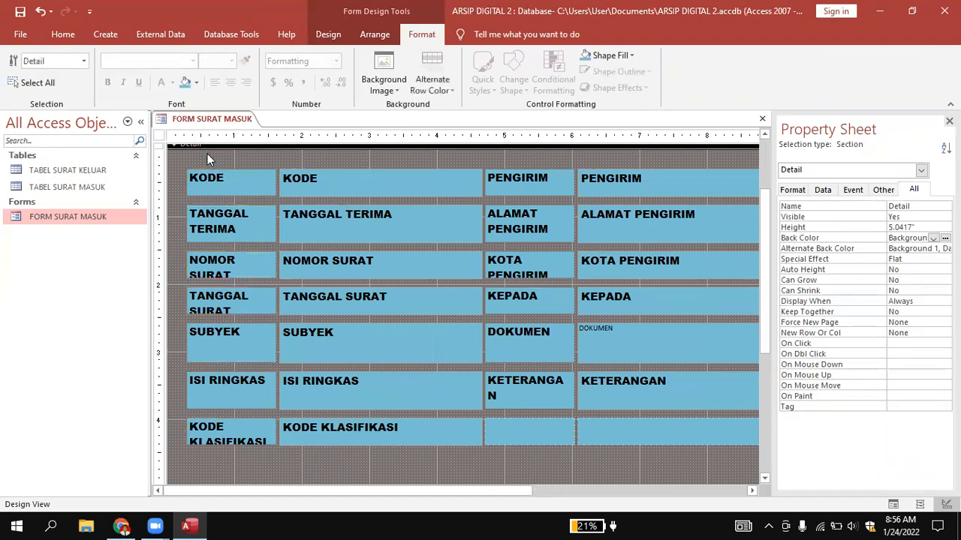
key(ctrl+r)
drag(752, 450, 751, 452)
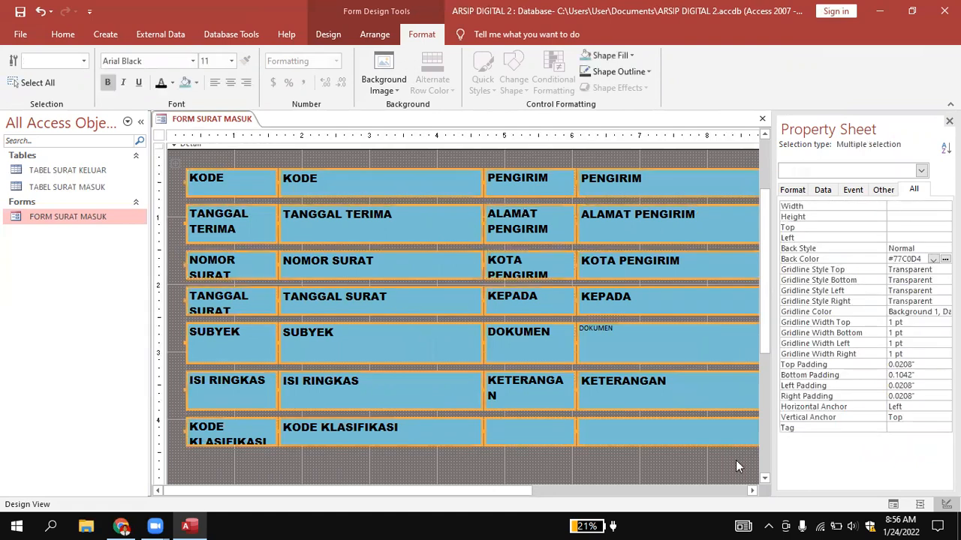
mouse_move(508, 492)
mouse_down()
mouse_move(567, 494)
mouse_move(503, 504)
mouse_up()
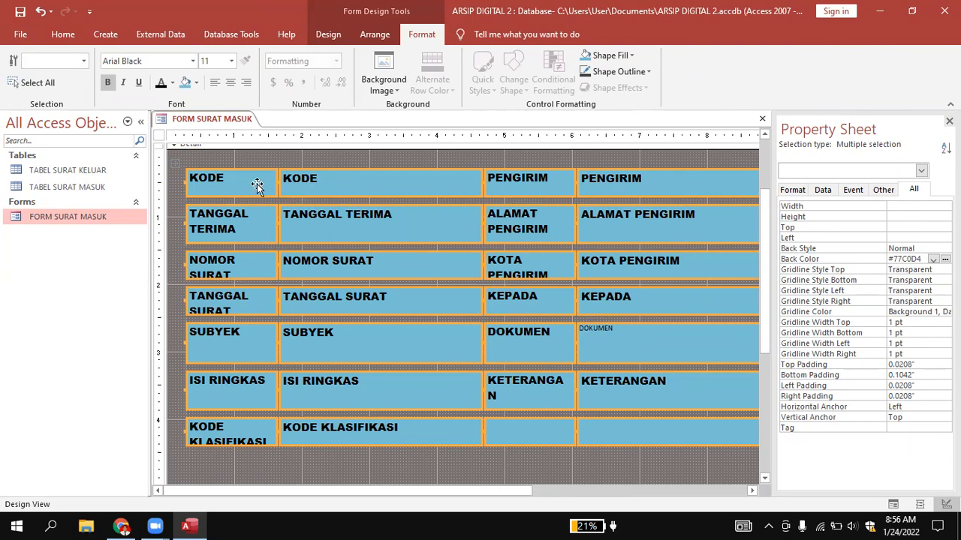
click(234, 367)
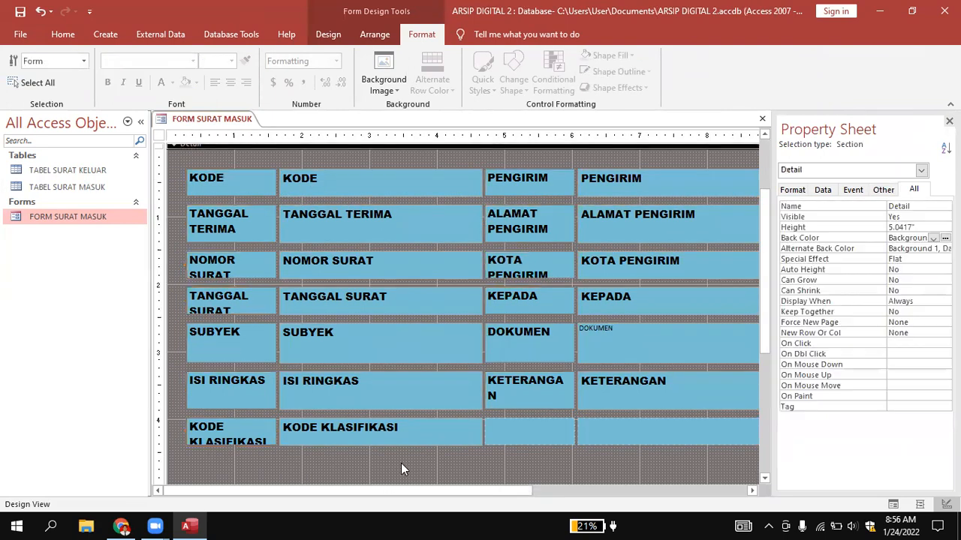
Try widening the label column headed KODE to 1.625" toward the form's left edge, and undo it.
click(229, 188)
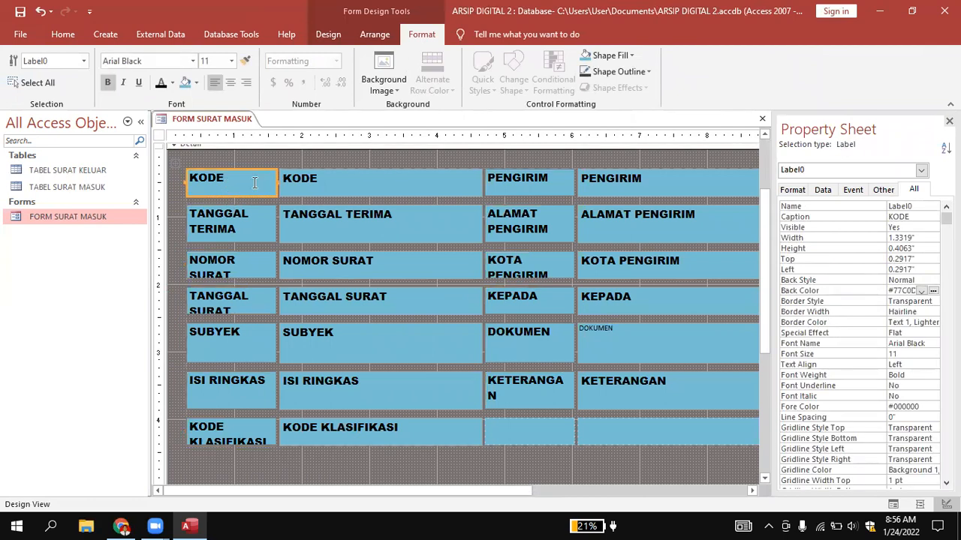
drag(186, 182, 160, 187)
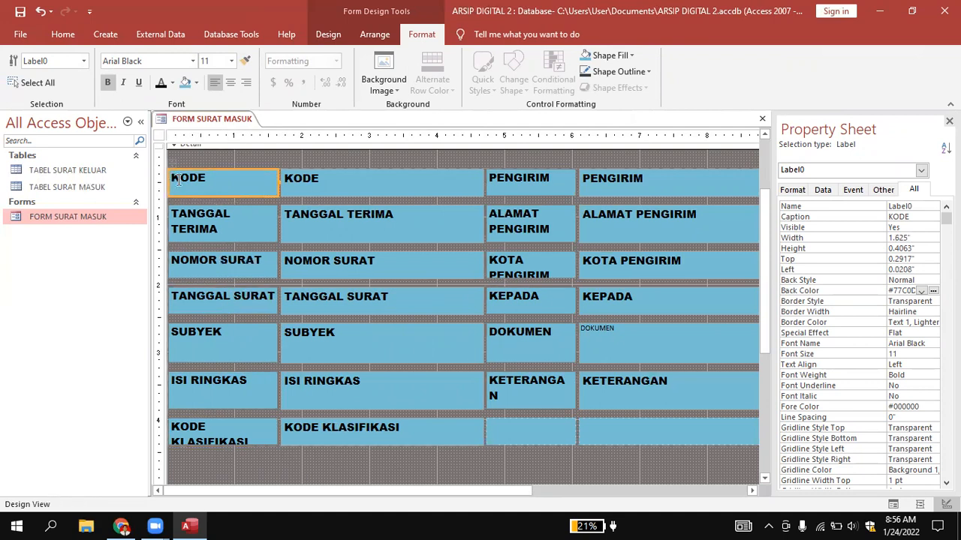
key(ctrl+z)
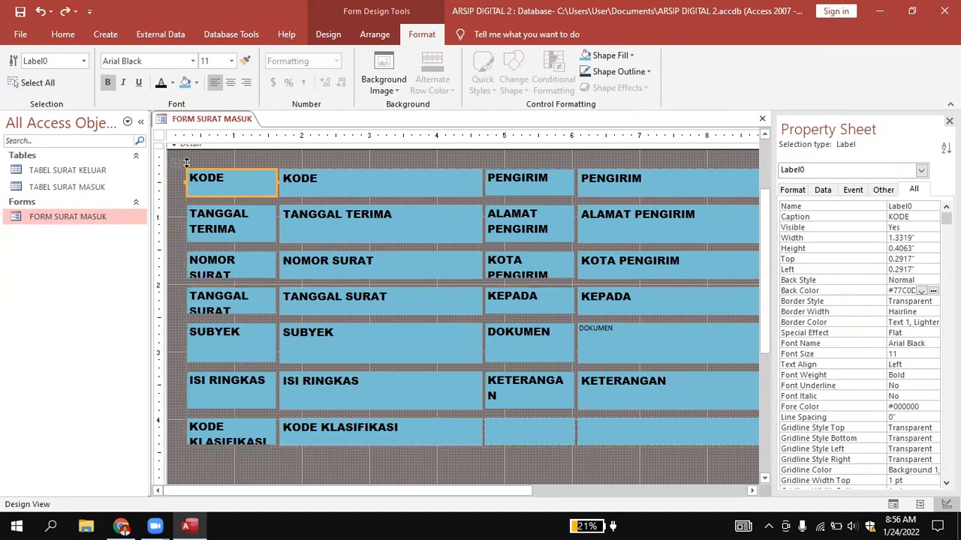
Remove the control layout from all the labels and field boxes in the Detail section so each can be resized individually.
key(ctrl+a)
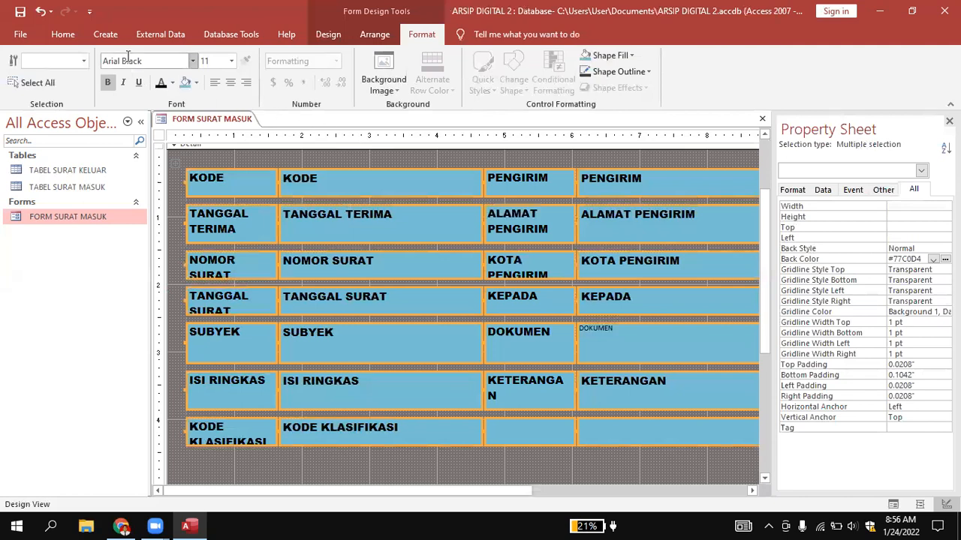
click(369, 35)
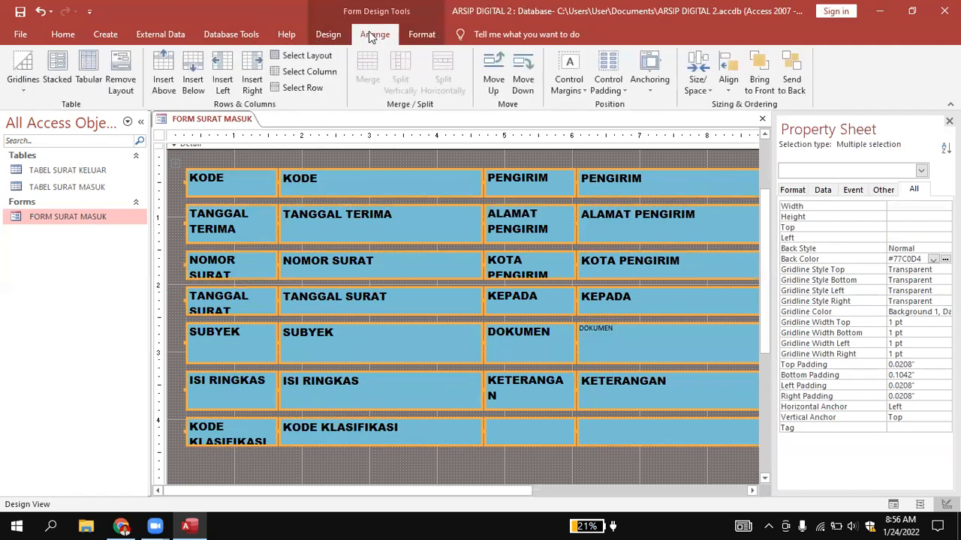
click(118, 66)
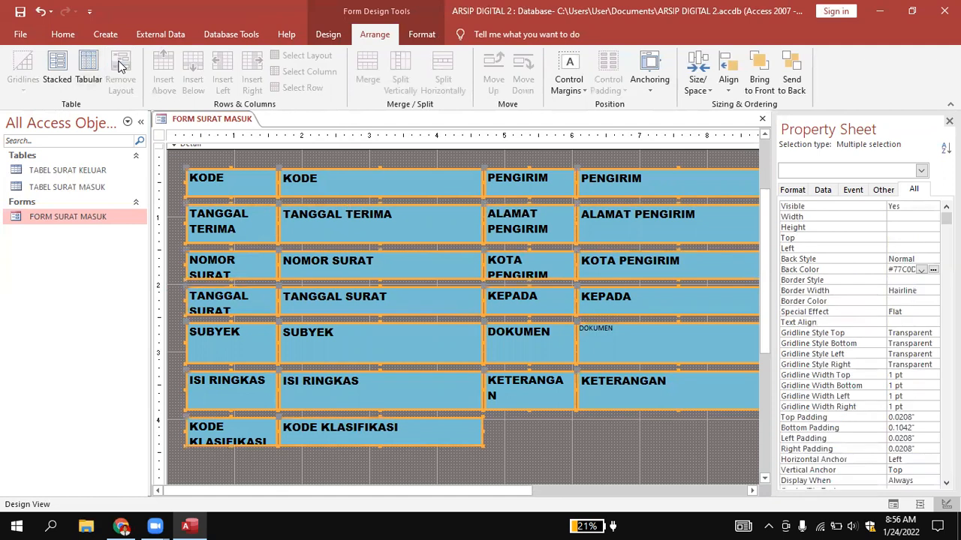
click(536, 438)
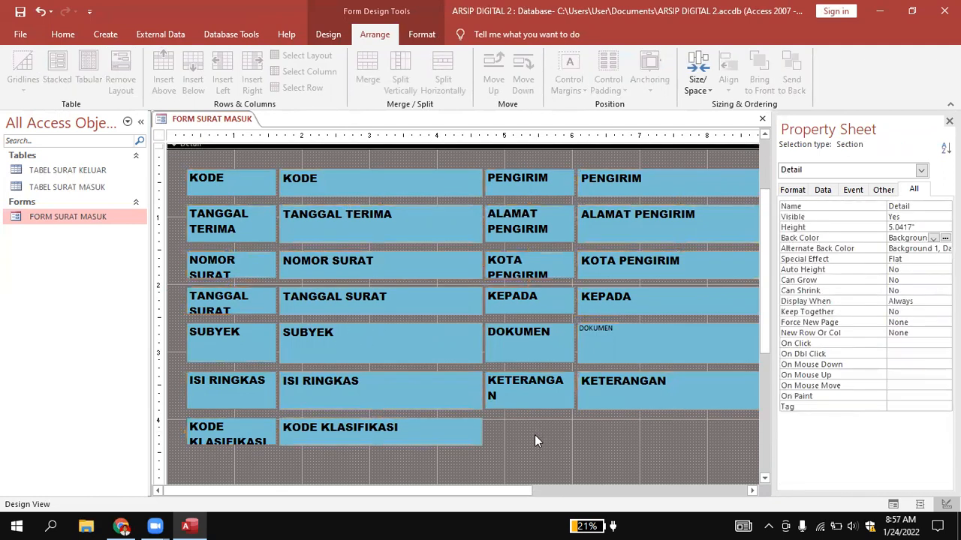
click(374, 423)
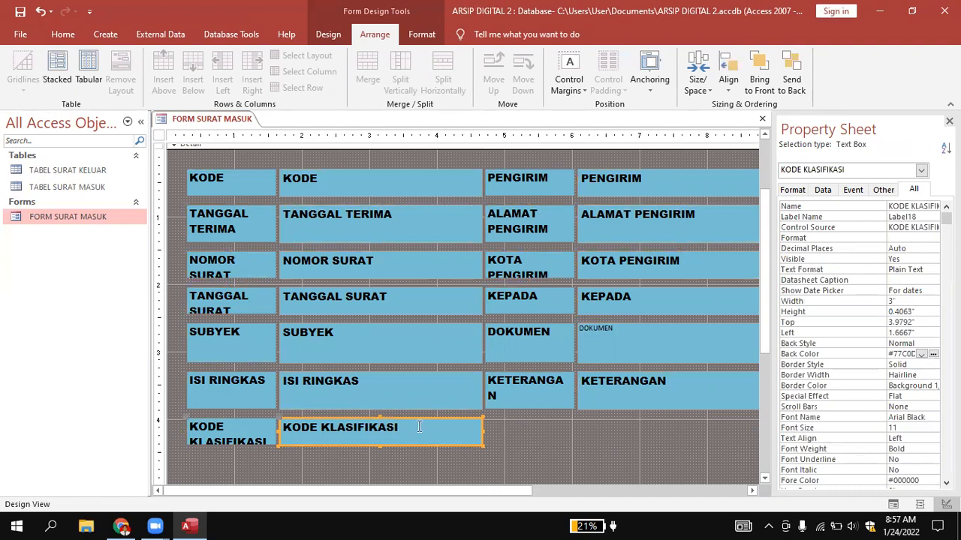
click(530, 432)
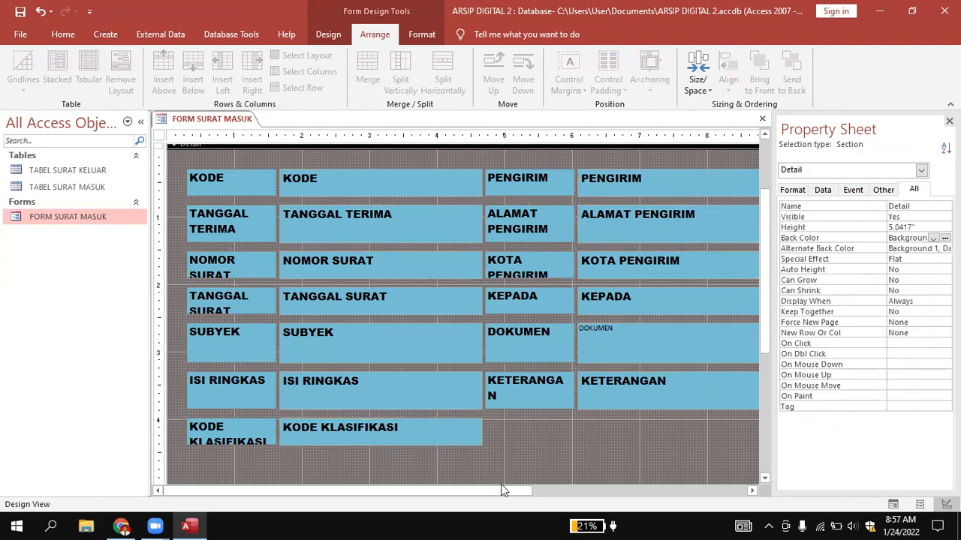
drag(500, 494, 476, 510)
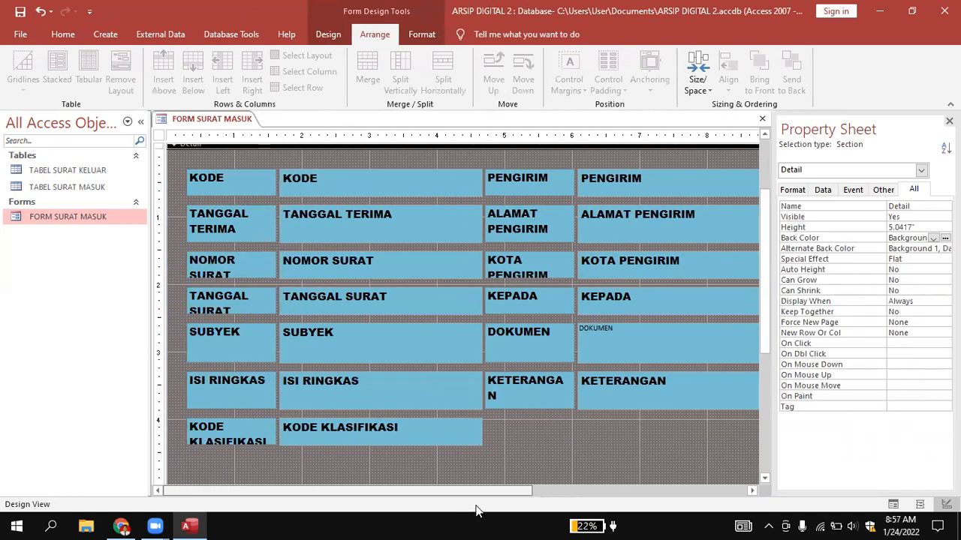
Narrow the KODE field box to 1.25" wide and the TANGGAL TERIMA field box to end near the 3.75" ruler mark.
click(319, 174)
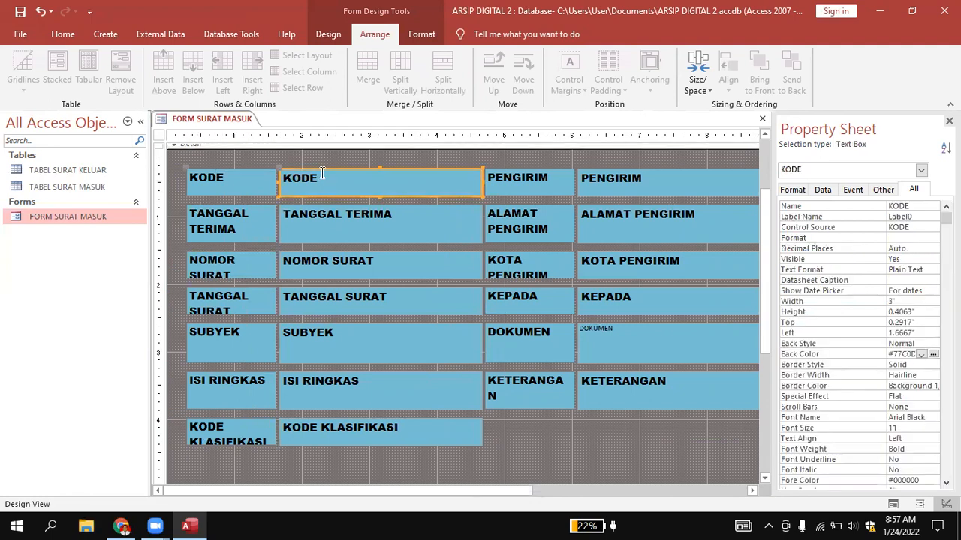
drag(481, 183, 365, 184)
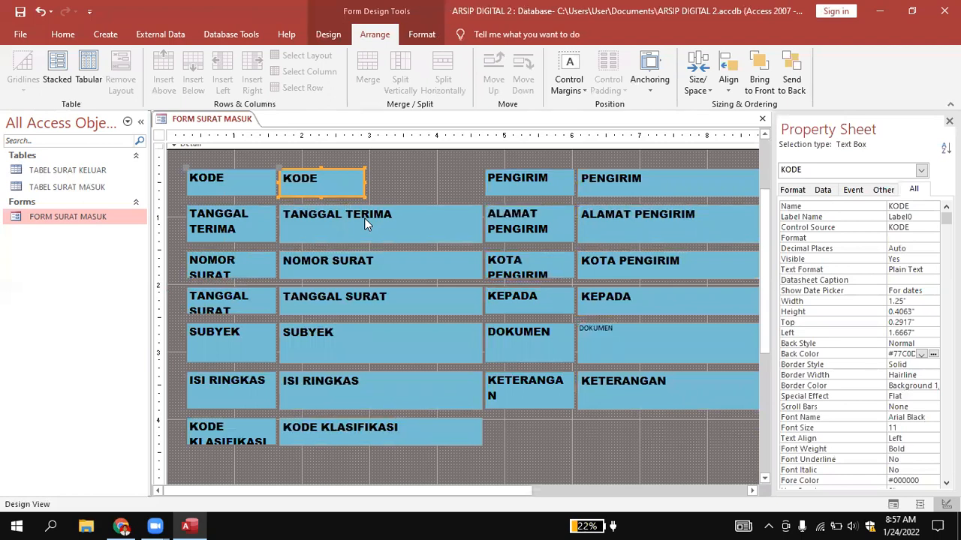
click(365, 224)
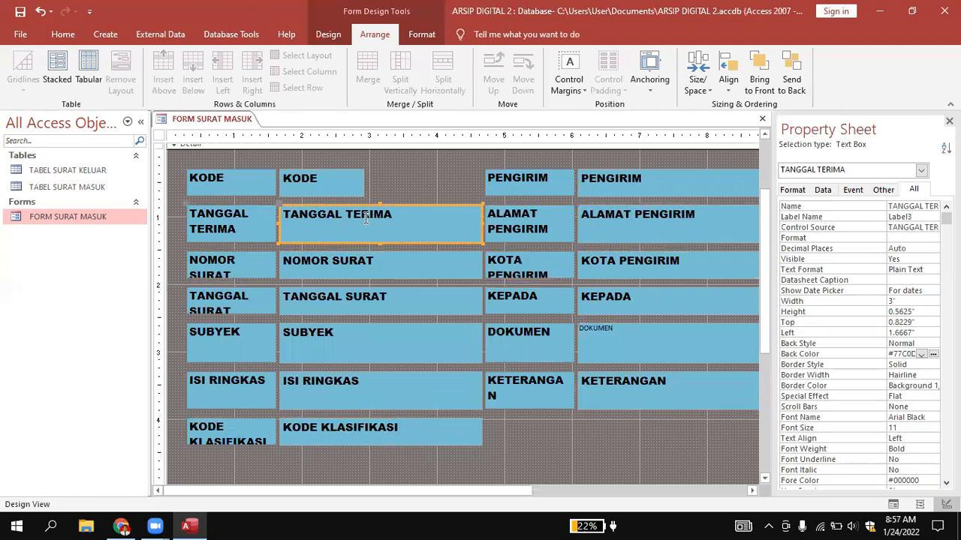
drag(482, 224, 421, 227)
Narrow the NOMOR SURAT and TANGGAL SURAT field boxes to about the same width as the TANGGAL TERIMA box.
click(427, 262)
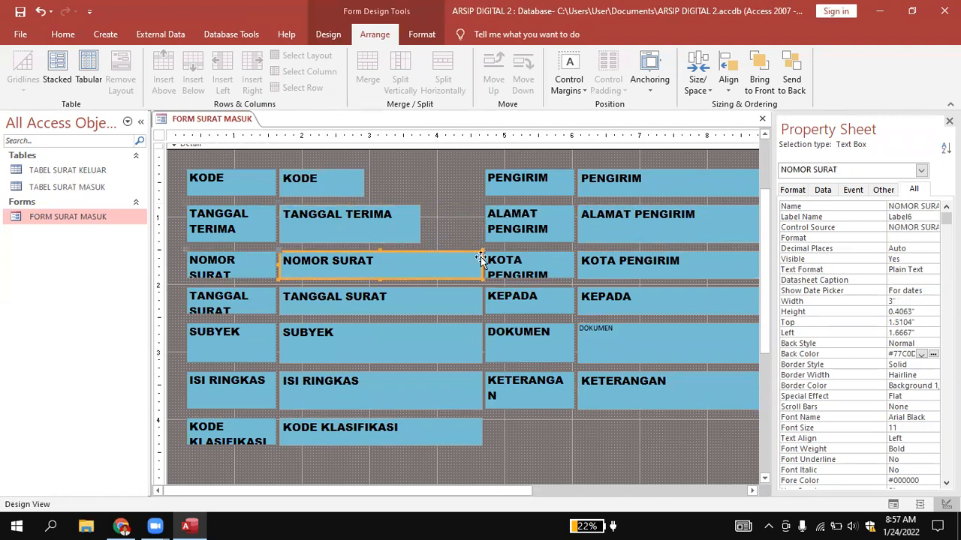
drag(481, 263, 421, 265)
click(443, 295)
drag(480, 300, 424, 309)
Narrow the SUBYEK field box to about 2.29" wide.
click(396, 350)
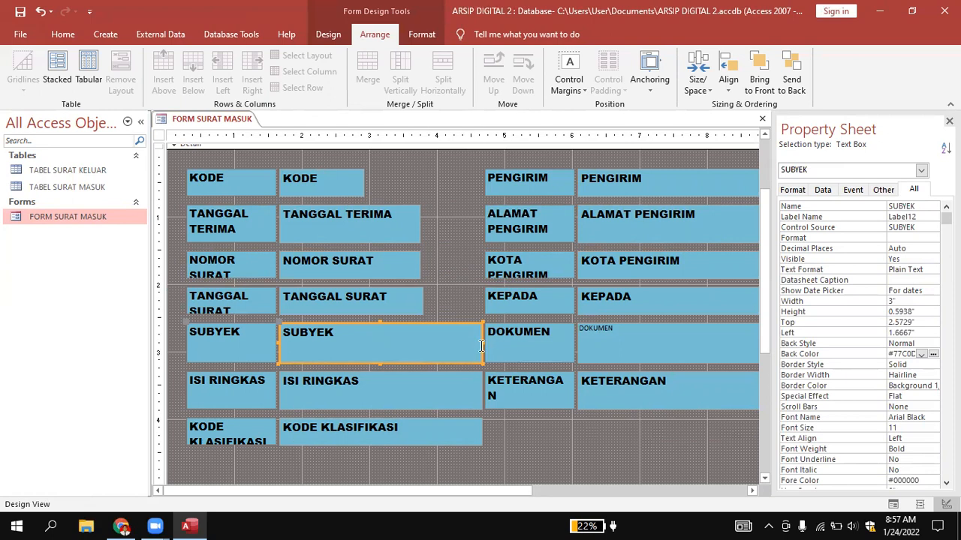
drag(481, 346, 433, 341)
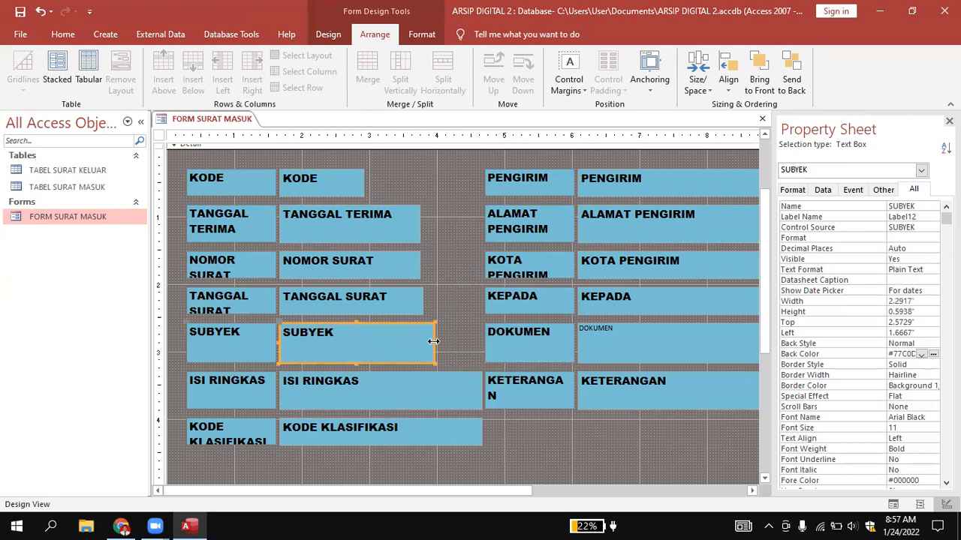
click(453, 347)
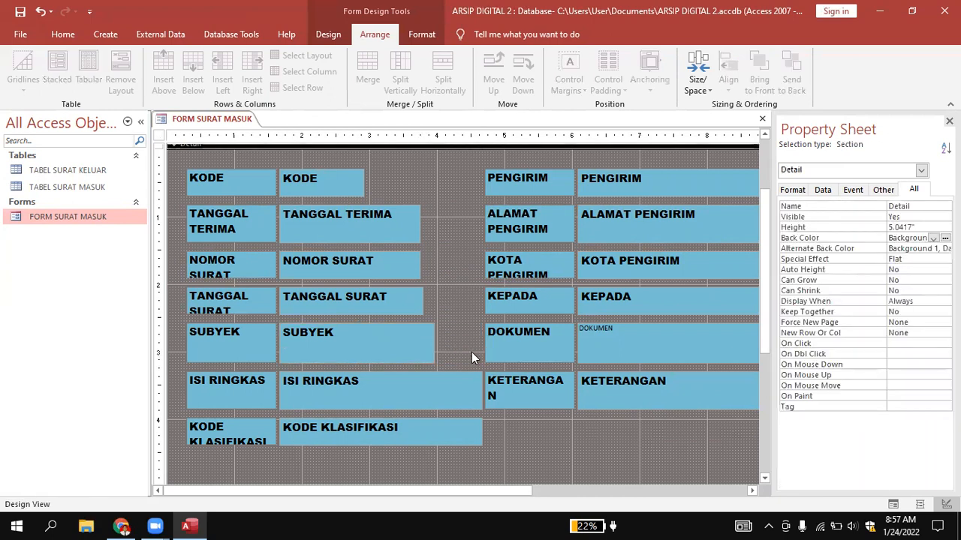
Move the KODE KLASIFIKASI label and field box together down by about 0.4".
click(401, 399)
click(255, 439)
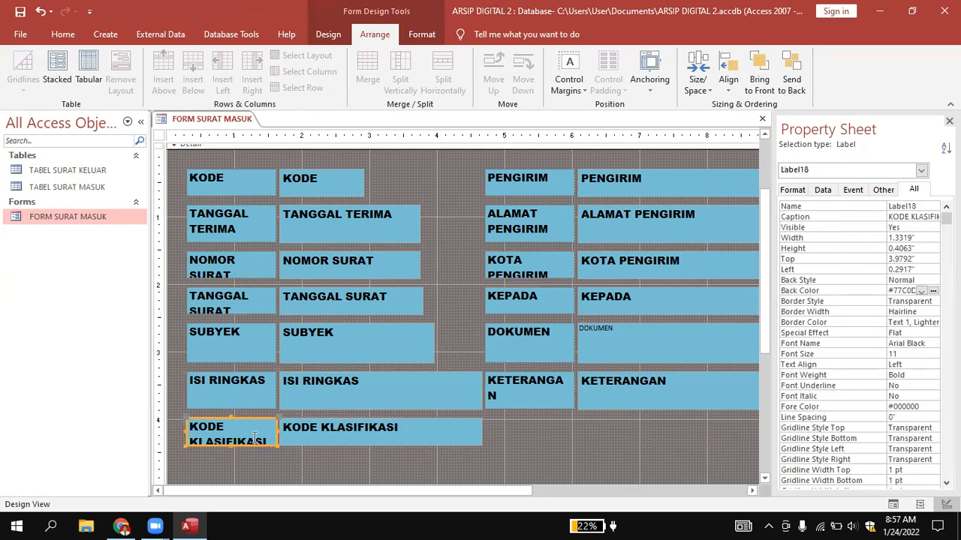
shift+click(295, 429)
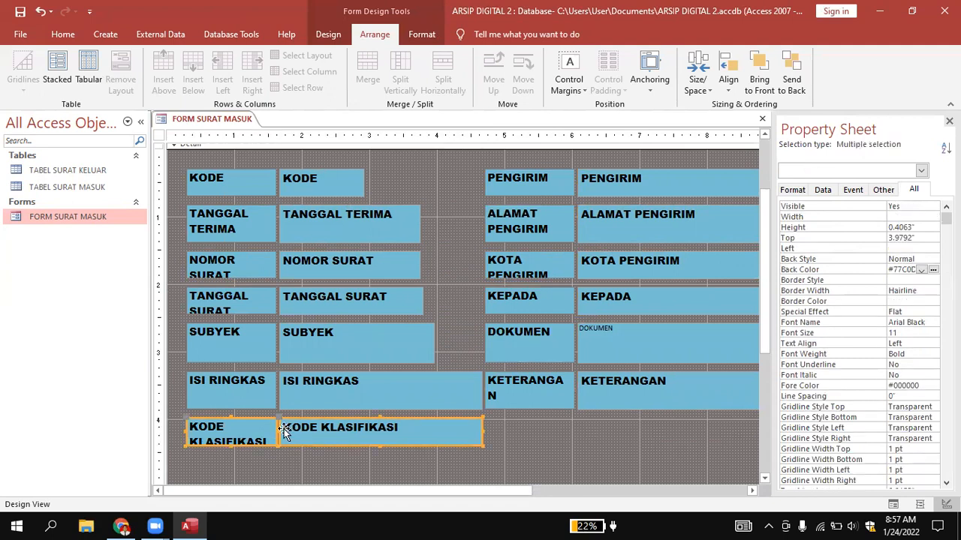
drag(298, 431, 302, 458)
Enlarge the ISI RINGKAS field box to 1" high and narrow it to about 2.83" wide.
click(308, 397)
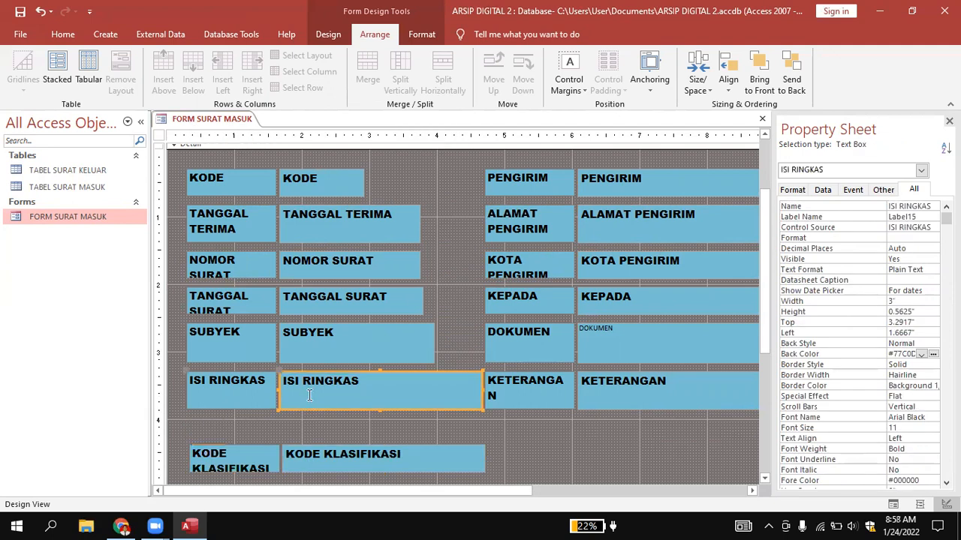
click(379, 405)
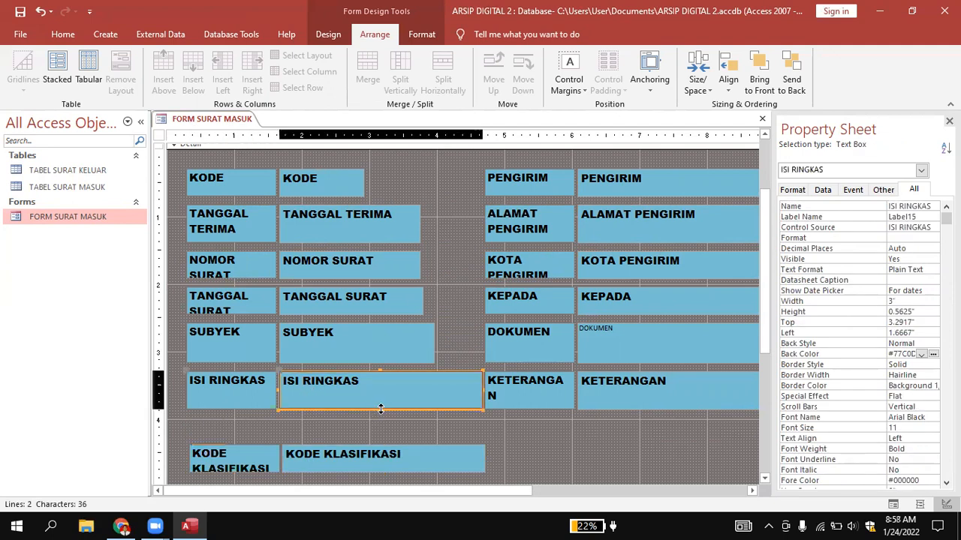
drag(381, 440, 382, 440)
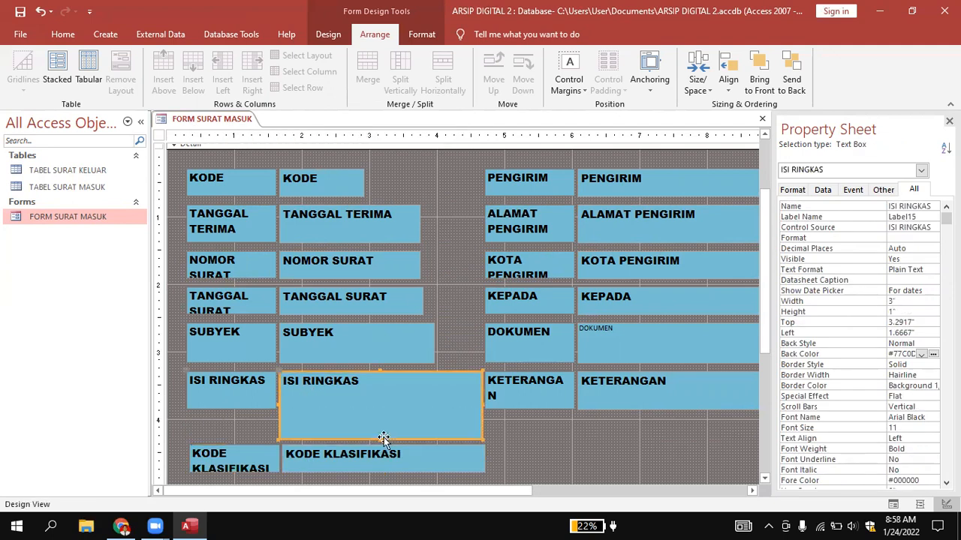
click(521, 433)
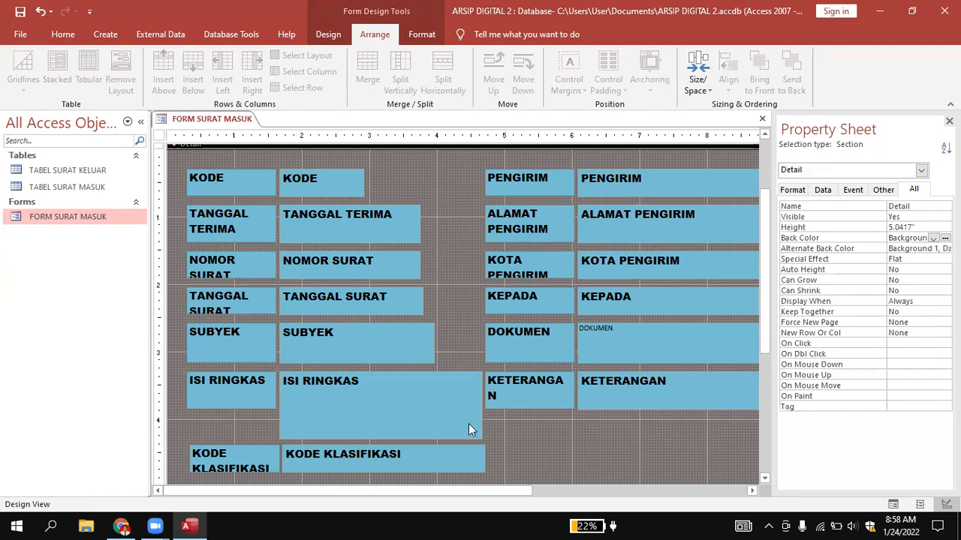
click(469, 424)
drag(482, 406, 471, 403)
click(519, 433)
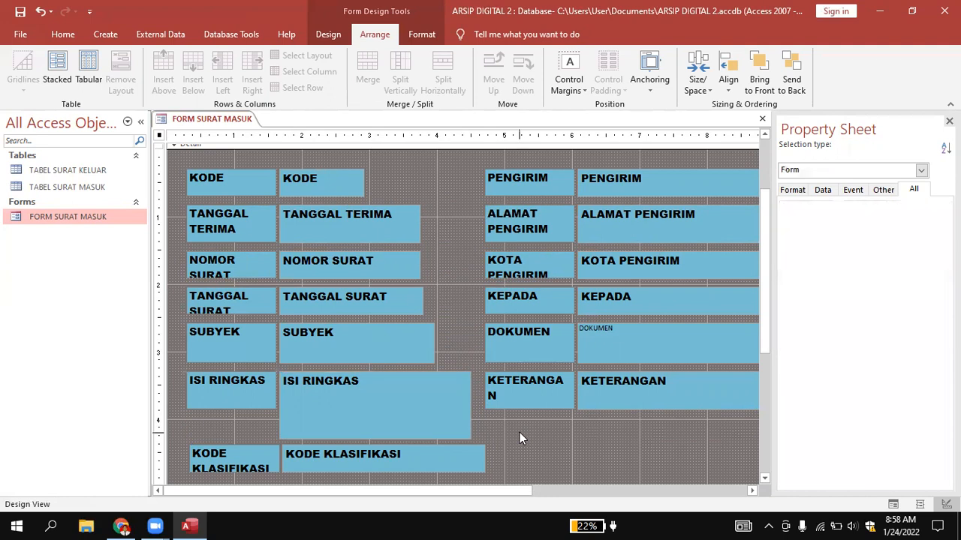
Narrow the PENGIRIM and ALAMAT PENGIRIM field boxes so both end just before the 9" ruler mark.
click(593, 184)
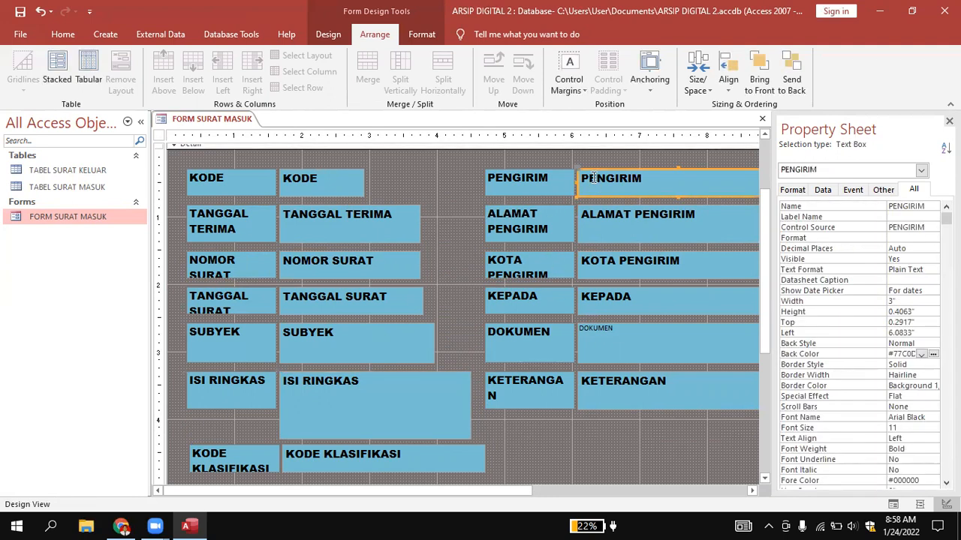
drag(527, 495, 587, 493)
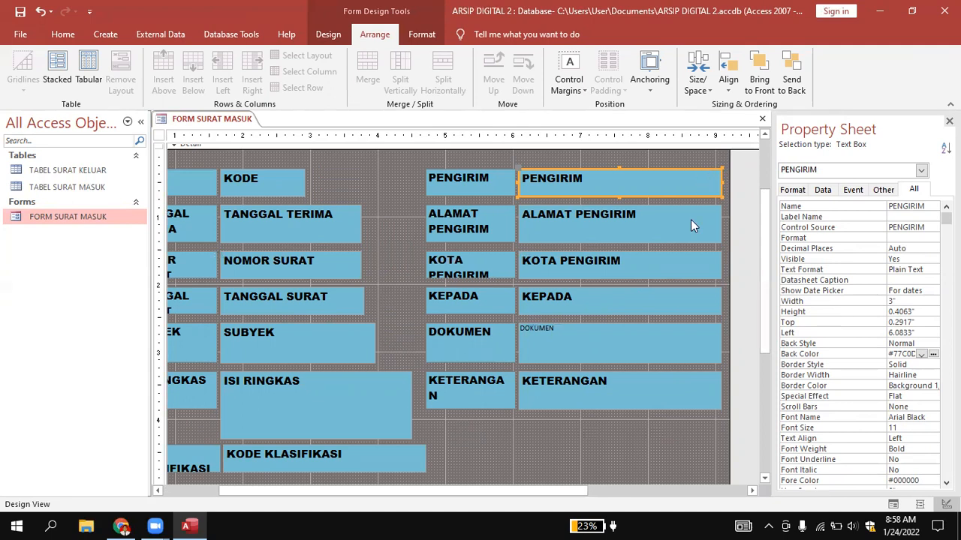
drag(722, 181, 713, 181)
click(724, 183)
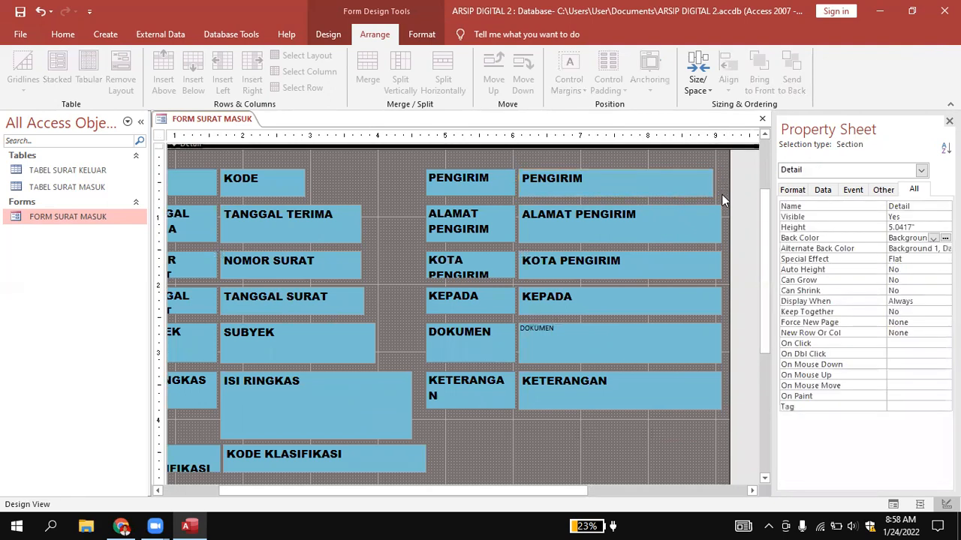
click(715, 223)
drag(721, 220, 713, 218)
click(598, 431)
Shift the KOTA PENGIRIM, KEPADA, DOKUMEN and KETERANGAN rows down about 0.6" and heighten the ALAMAT PENGIRIM field box to about 1.1".
drag(412, 252, 735, 413)
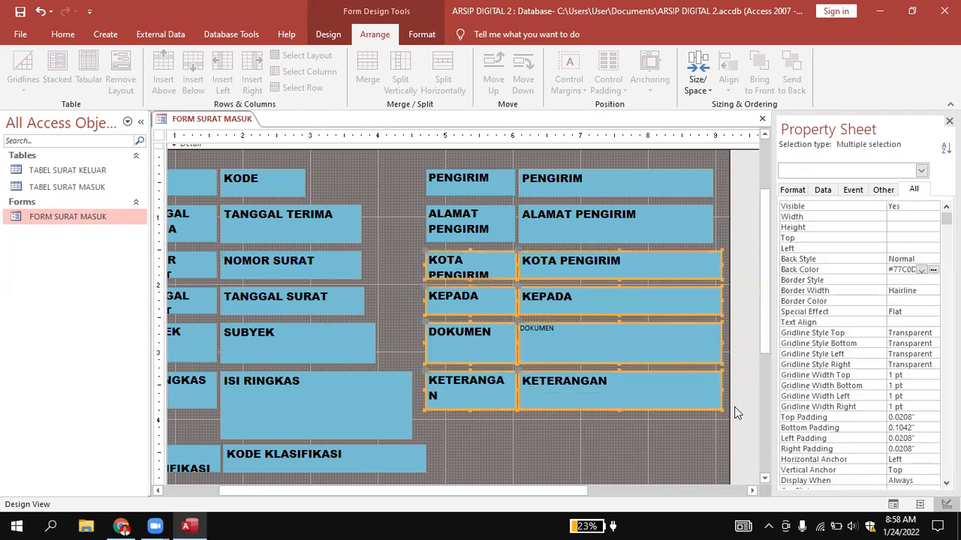
drag(492, 272, 491, 297)
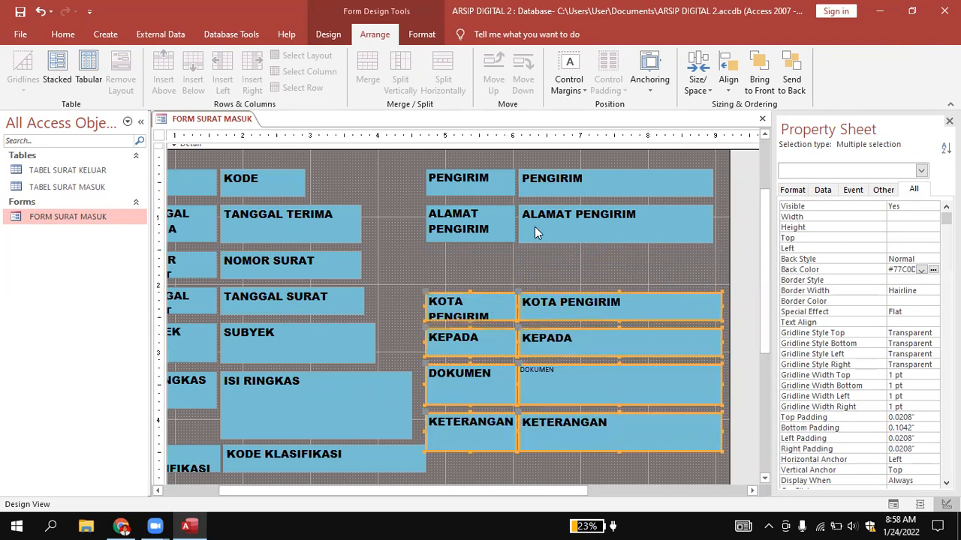
click(535, 233)
drag(612, 242, 615, 281)
click(631, 466)
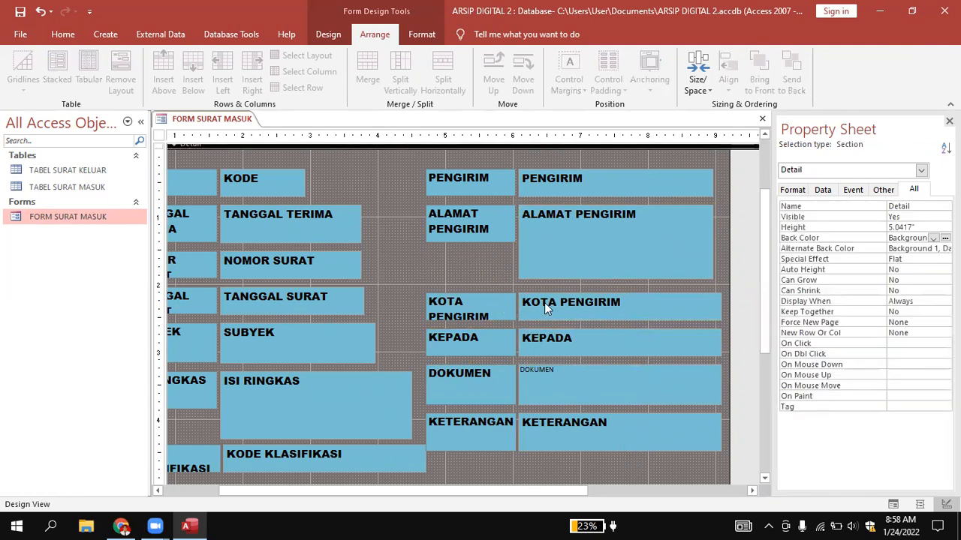
click(455, 299)
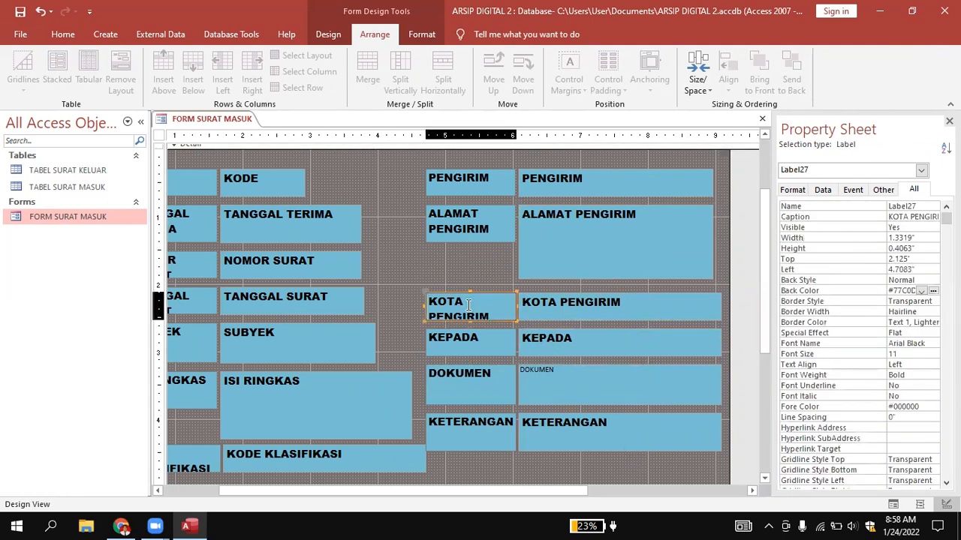
click(483, 336)
click(495, 372)
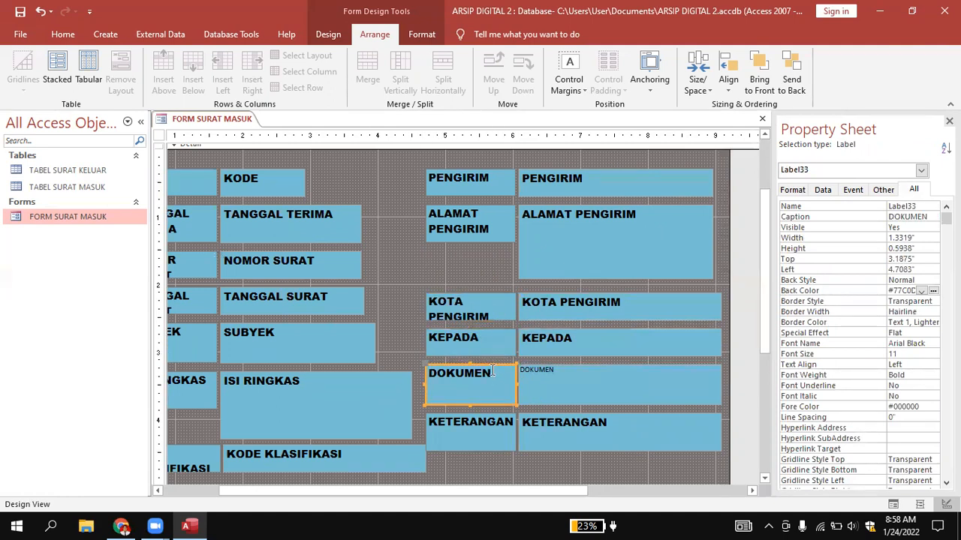
click(578, 377)
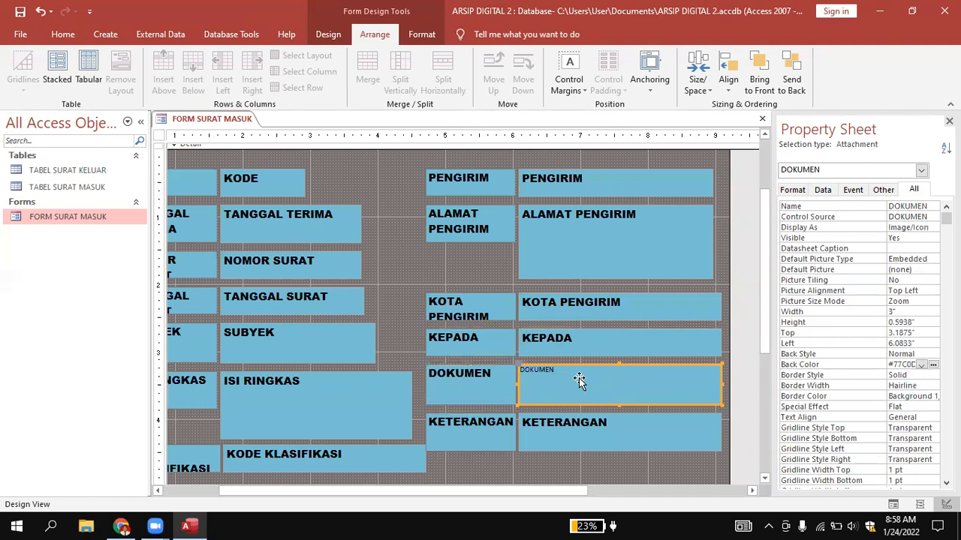
click(602, 421)
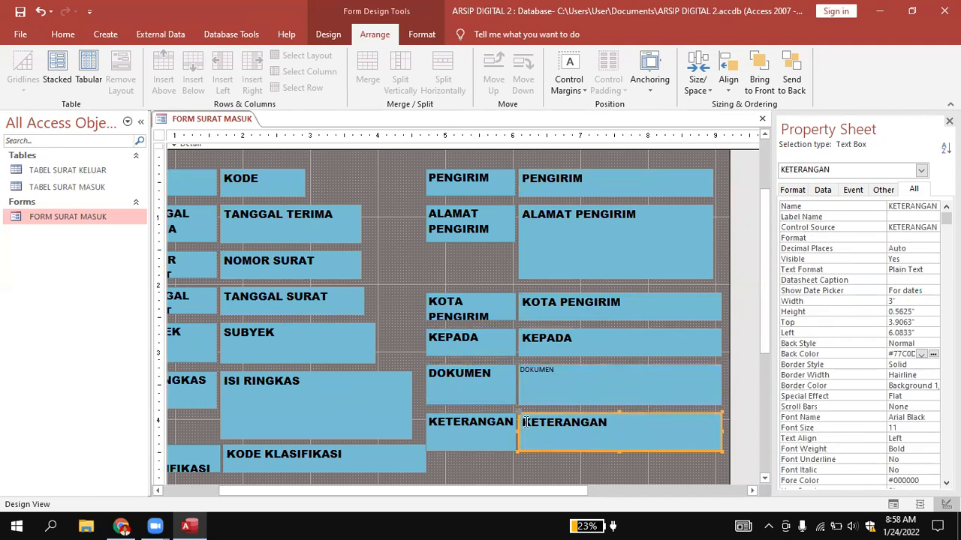
click(522, 474)
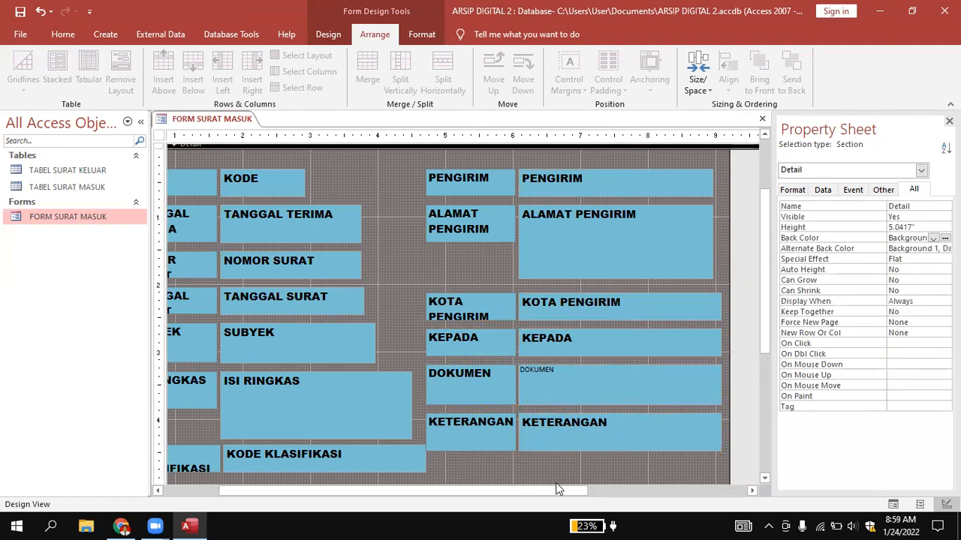
click(598, 493)
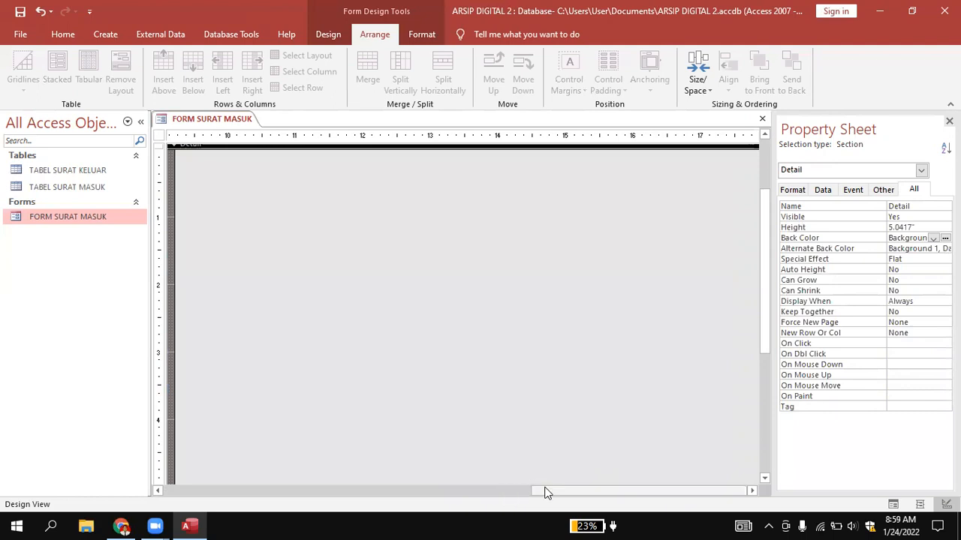
drag(606, 490, 253, 489)
Preview the form in Form View and examine the size and placement of all its fields.
scroll(274, 224, up, 3)
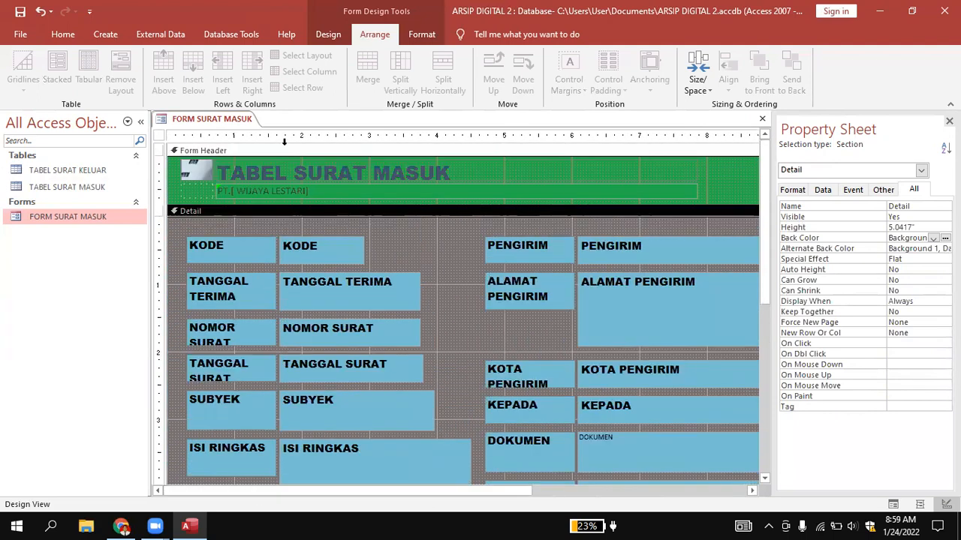
right_click(204, 118)
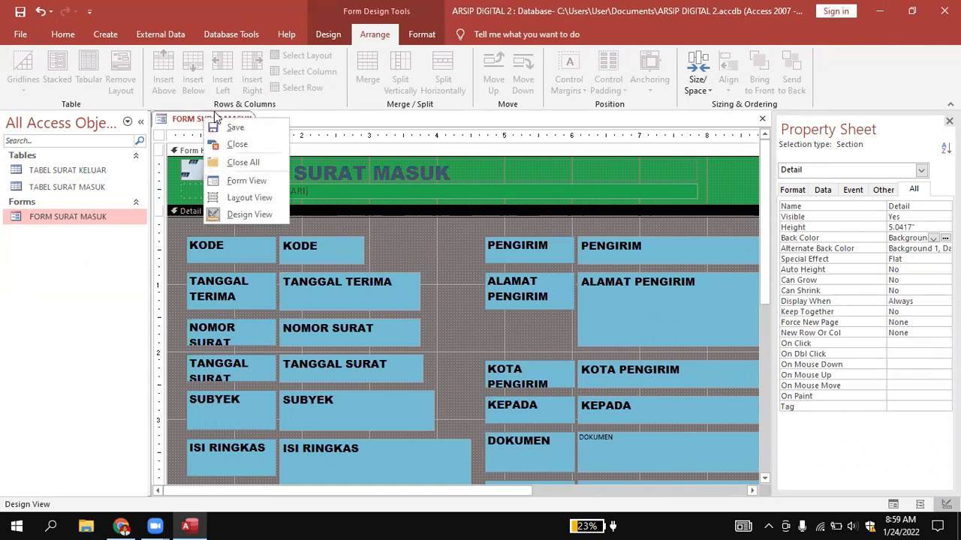
click(189, 125)
right_click(188, 123)
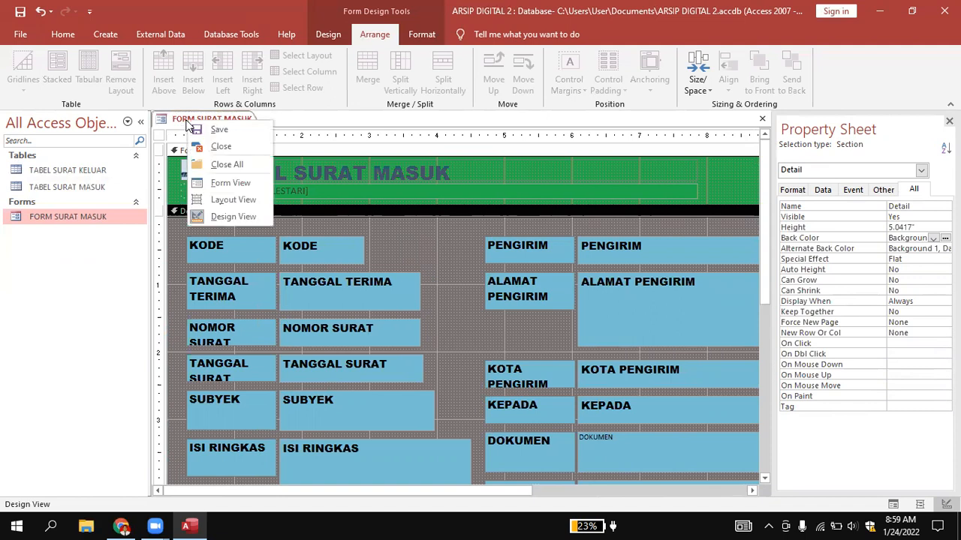
click(220, 185)
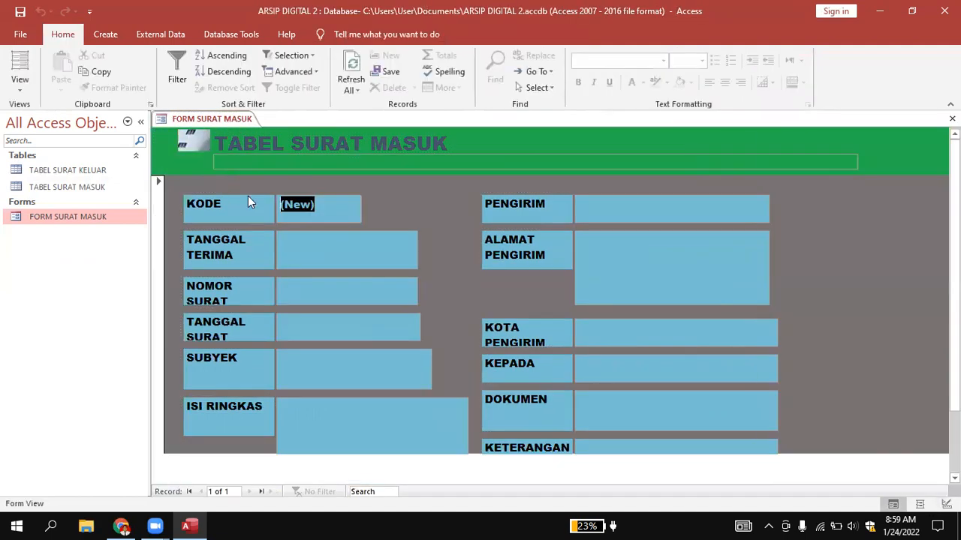
scroll(632, 250, down, 1)
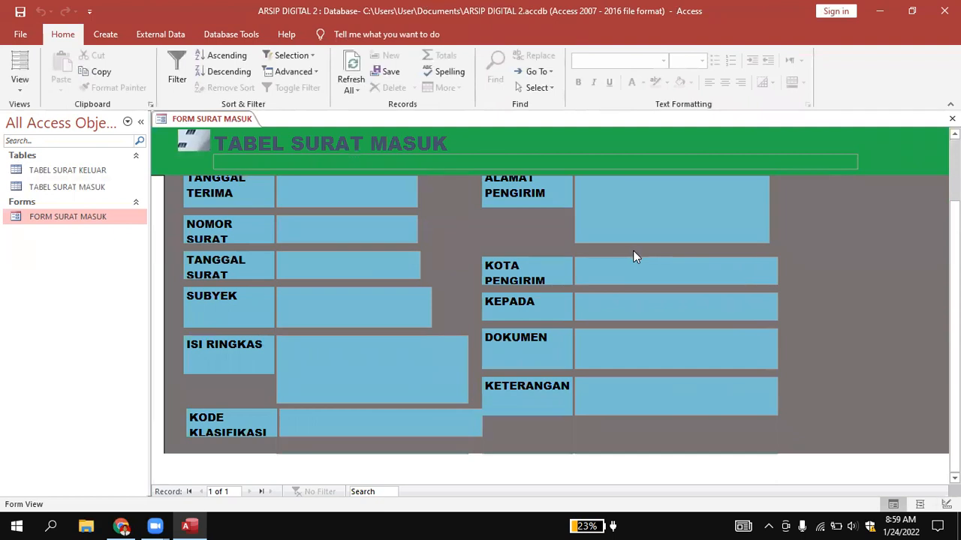
scroll(633, 257, up, 1)
scroll(633, 257, down, 1)
scroll(217, 431, up, 1)
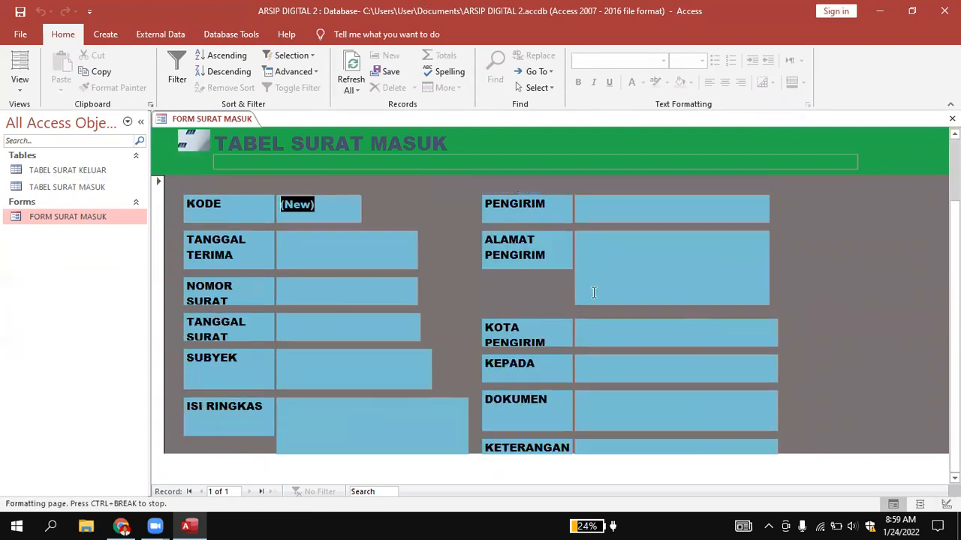
scroll(592, 298, down, 1)
scroll(592, 299, up, 1)
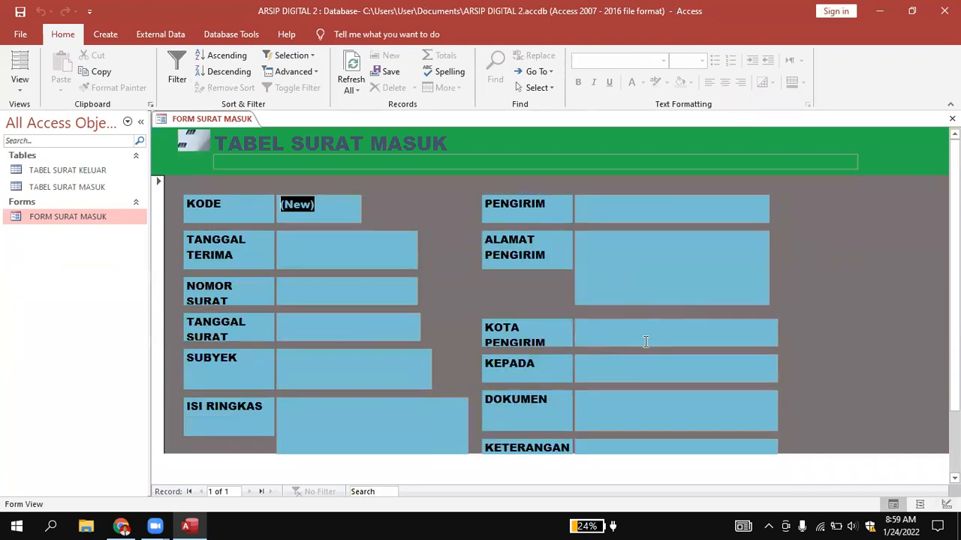
Return the form to Design View and narrow the KODE KLASIFIKASI field box to about 2.79" wide.
right_click(209, 119)
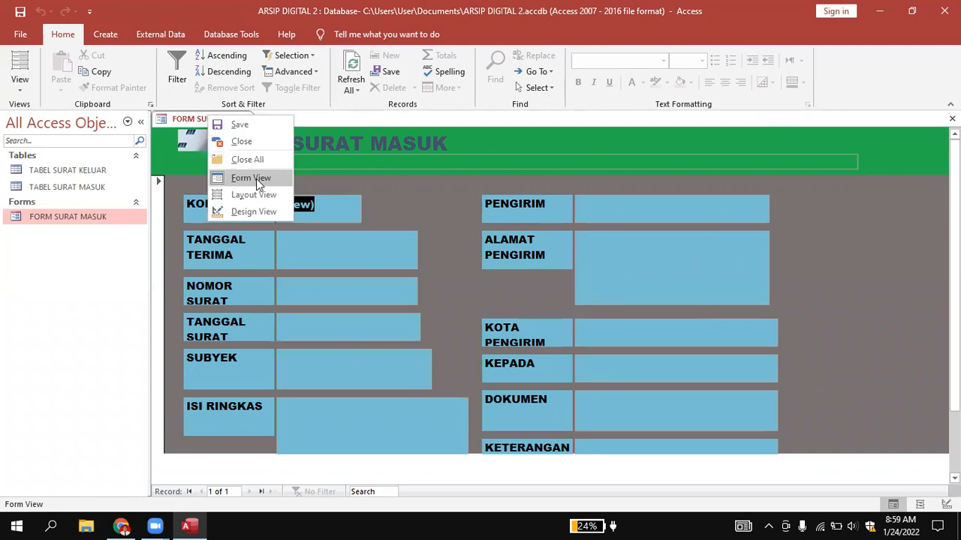
click(252, 211)
scroll(536, 399, down, 3)
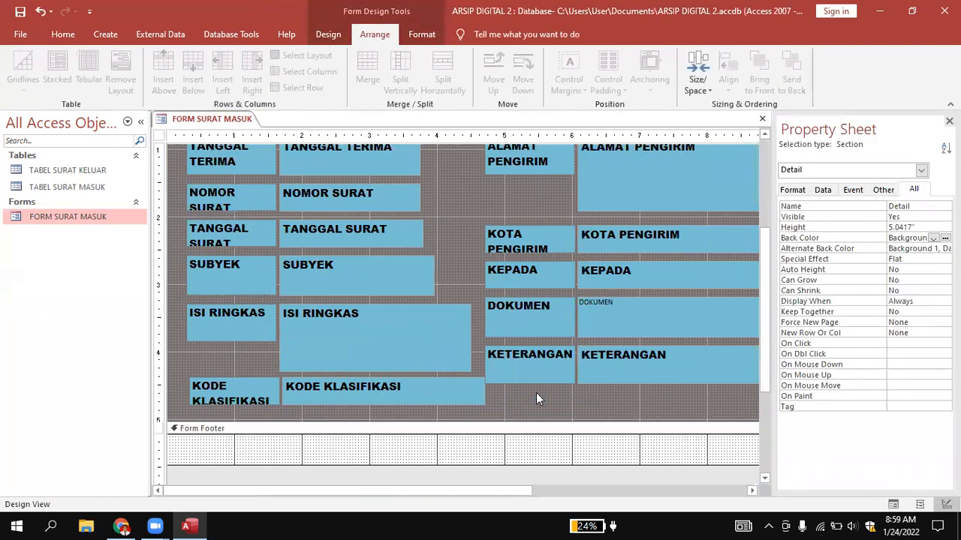
click(443, 396)
drag(485, 392, 471, 390)
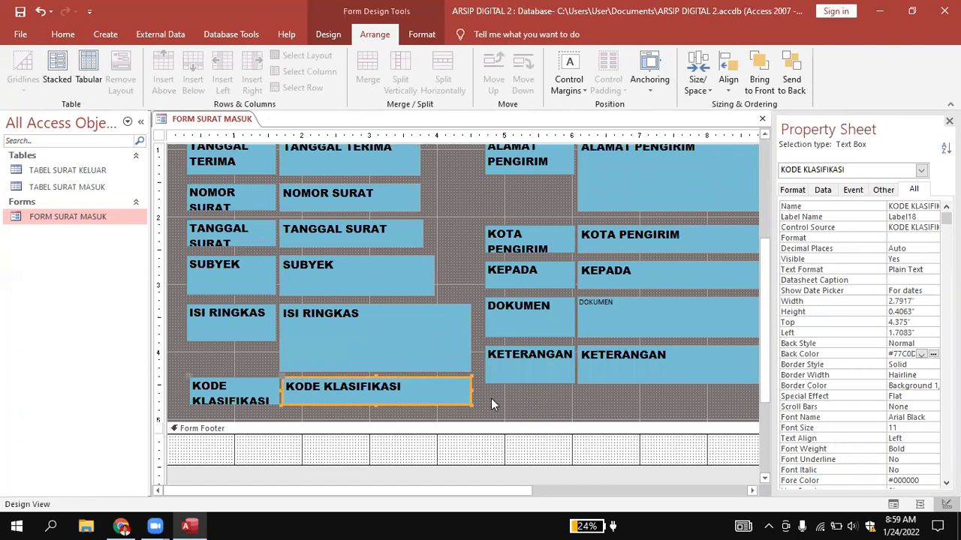
click(495, 400)
scroll(490, 384, up, 3)
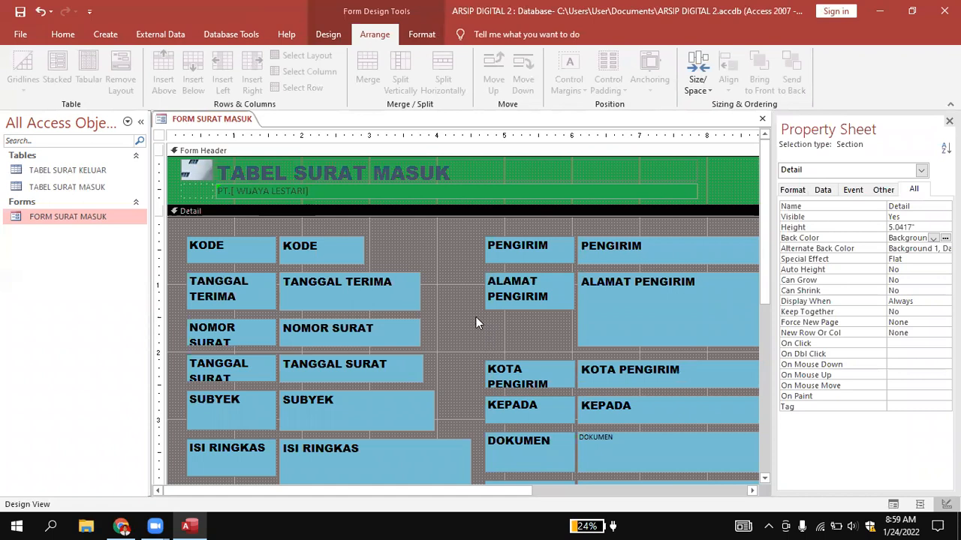
click(356, 253)
click(371, 290)
click(378, 336)
click(392, 402)
click(376, 372)
click(401, 455)
click(327, 257)
click(349, 294)
click(370, 330)
shift+click(381, 373)
click(381, 373)
click(401, 464)
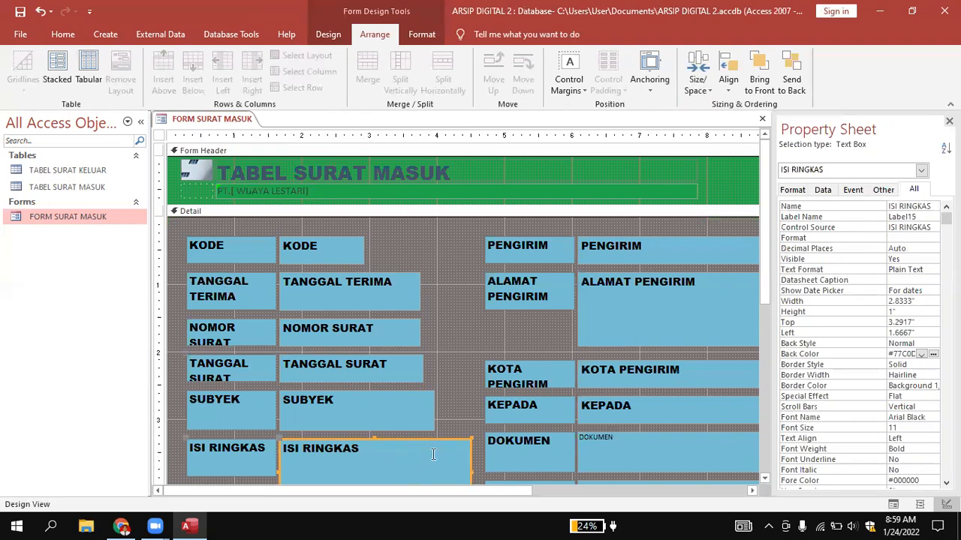
click(599, 253)
click(625, 296)
click(638, 369)
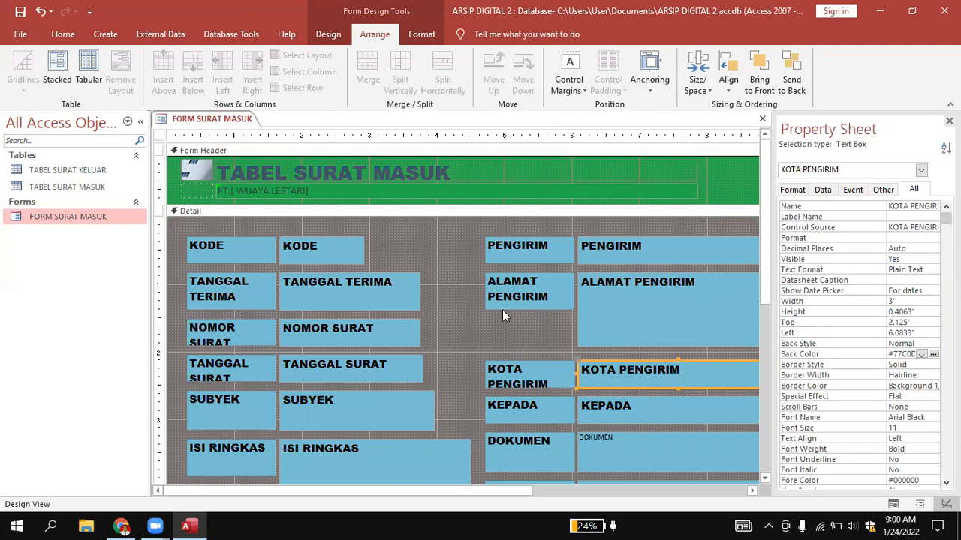
click(353, 244)
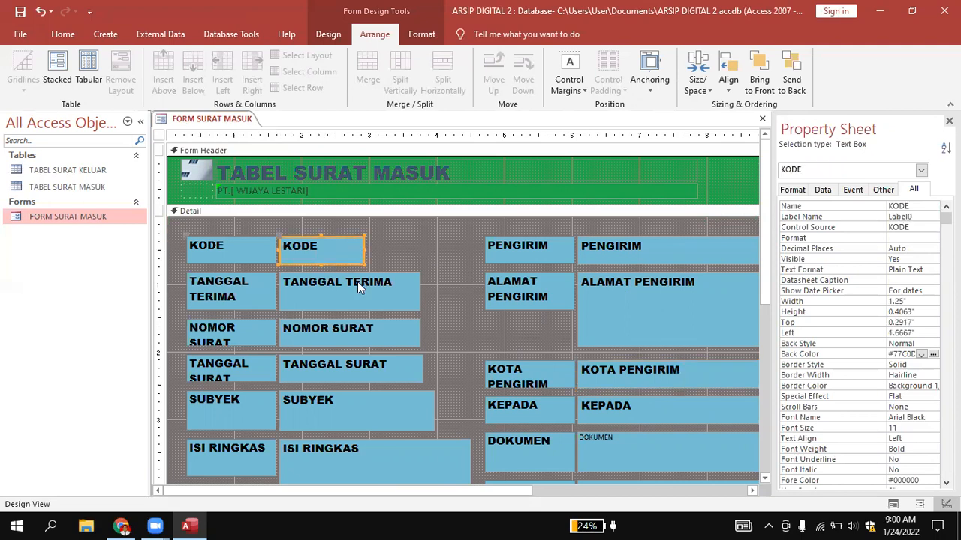
click(386, 244)
Nudge the KODE through ISI RINGKAS and PENGIRIM through KETERANGAN field boxes slightly downward together, leaving out KODE KLASIFIKASI.
click(333, 245)
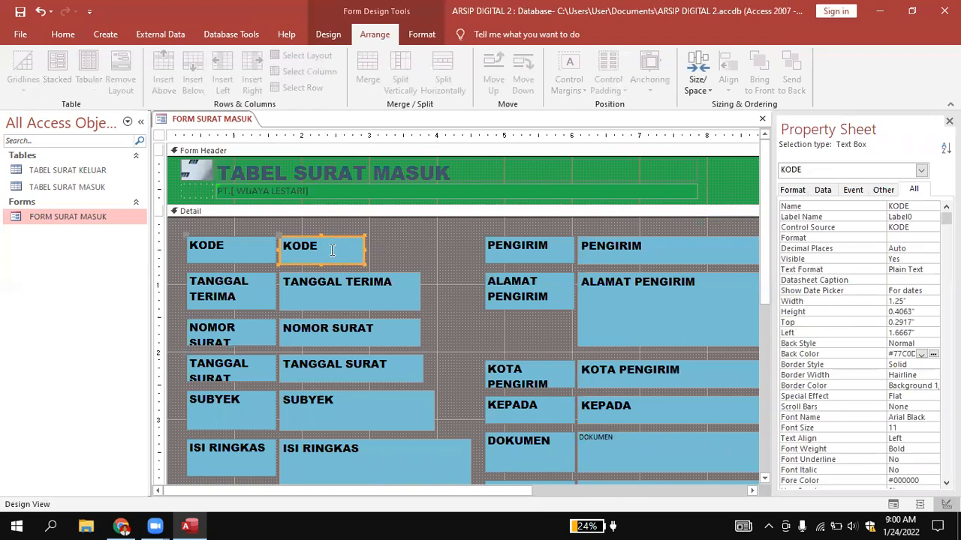
shift+click(341, 299)
shift+click(340, 334)
shift+click(338, 369)
shift+click(328, 404)
shift+click(360, 460)
shift+click(668, 255)
shift+click(669, 280)
shift+click(650, 378)
shift+click(647, 404)
shift+click(640, 448)
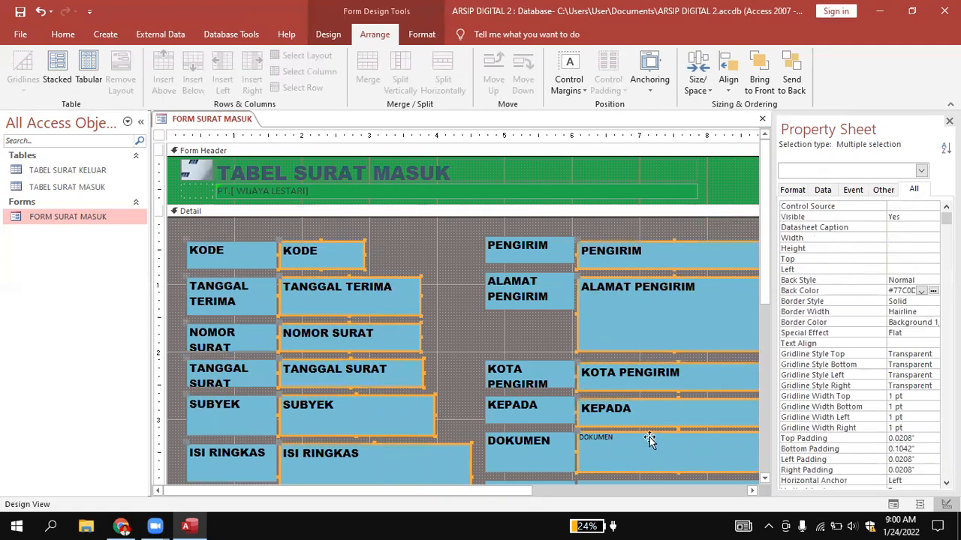
scroll(661, 427, down, 2)
shift+click(658, 423)
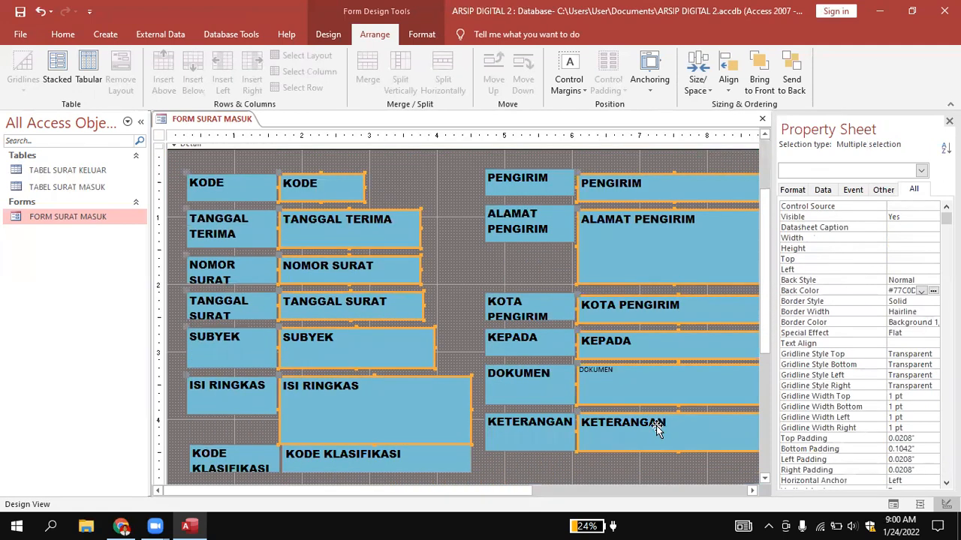
key(Up)
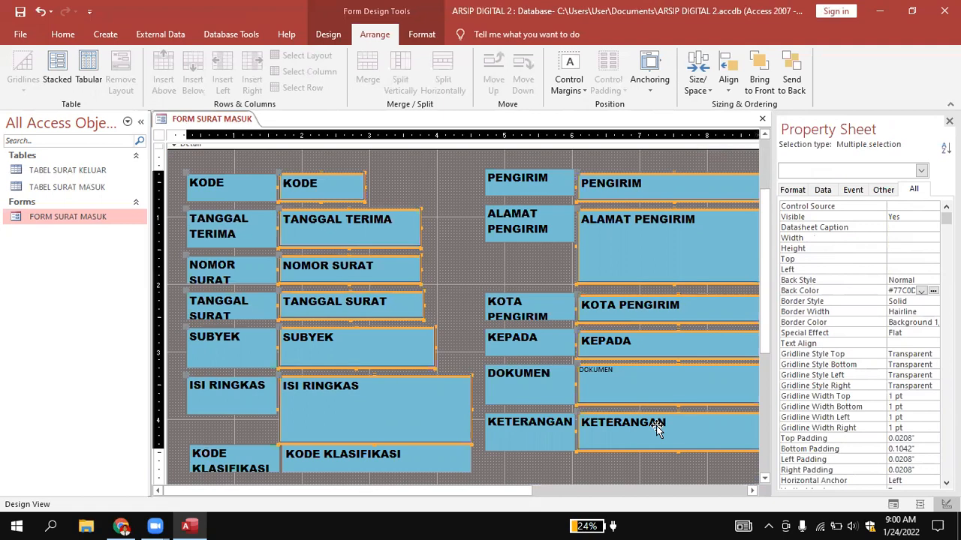
key(Down)
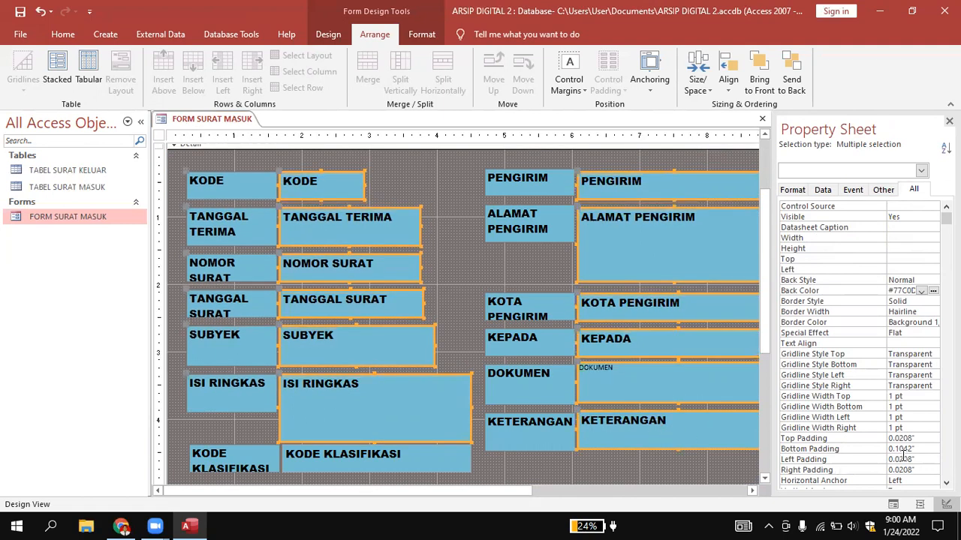
Set the border style of the selected field boxes to Dots and deselect them.
click(904, 312)
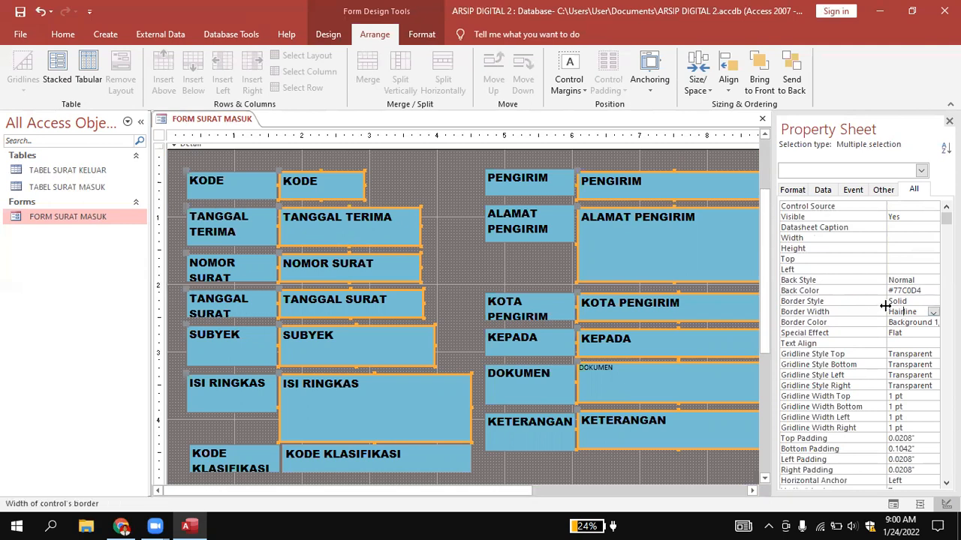
click(912, 301)
click(933, 300)
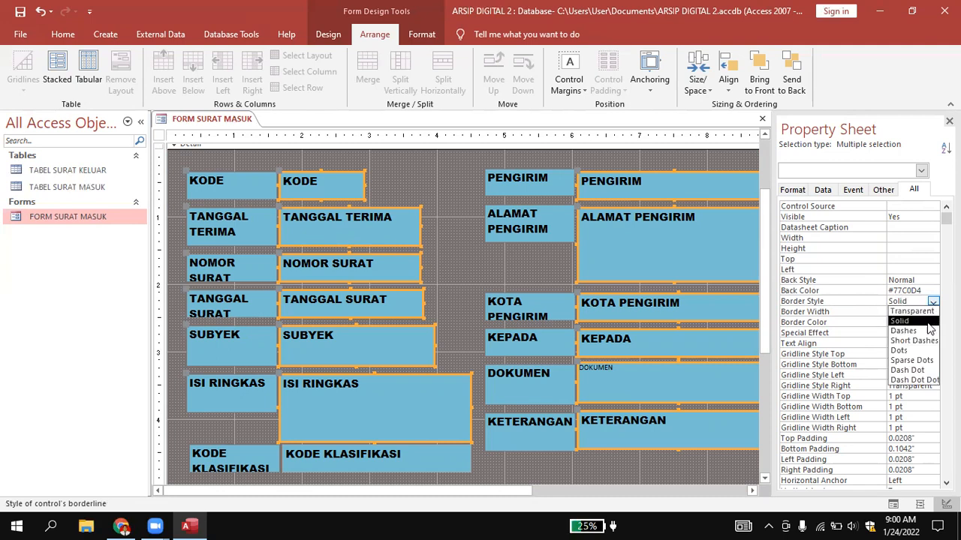
click(916, 350)
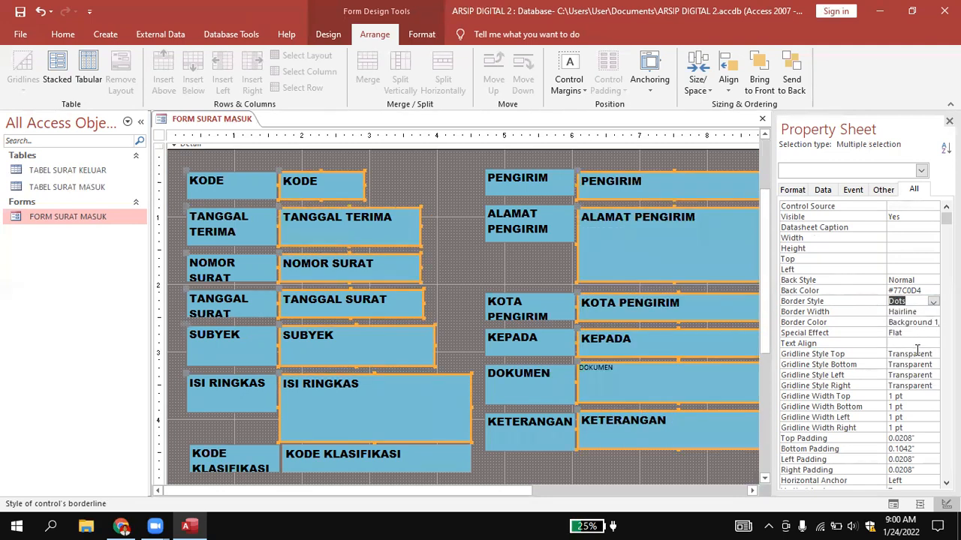
click(453, 245)
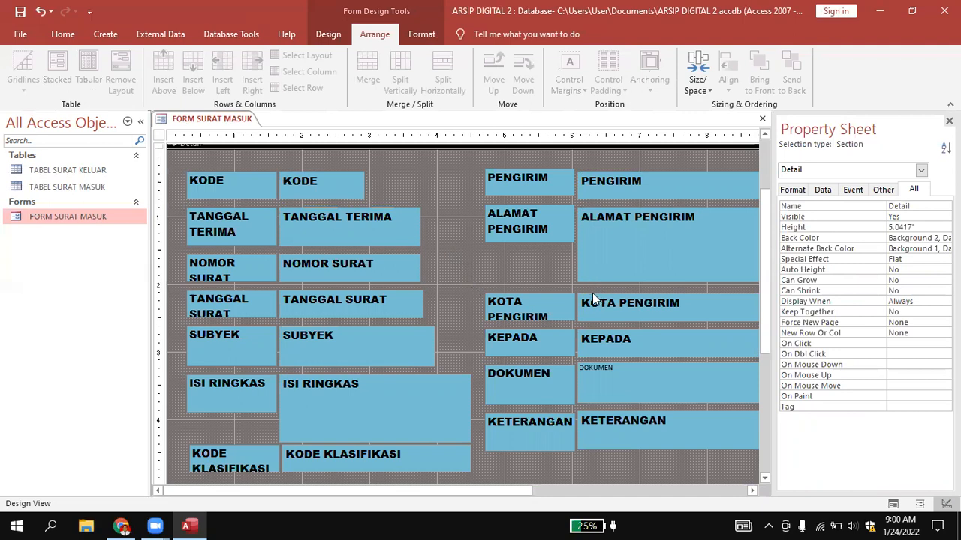
Extend the Detail section downward to a height of about 5.67" to make room below the fields.
scroll(399, 224, down, 3)
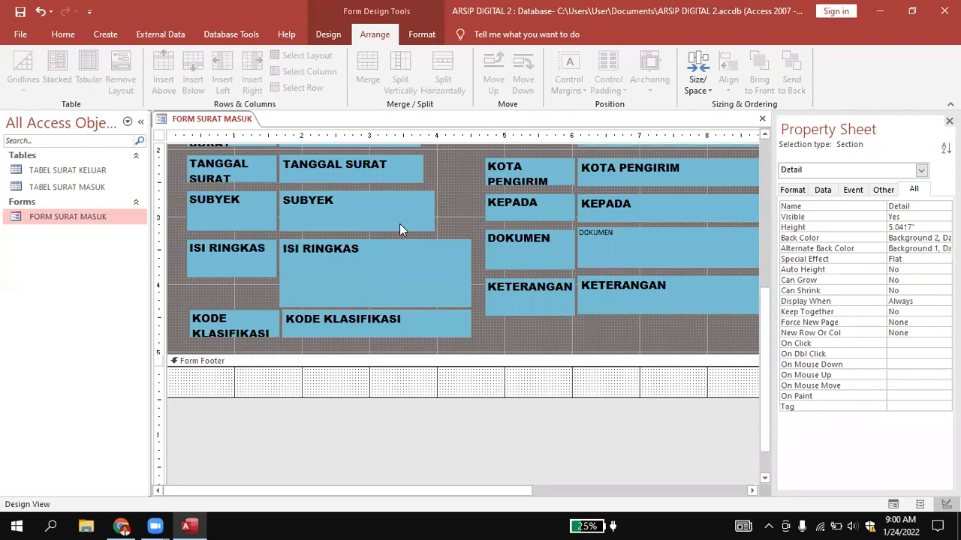
drag(499, 353, 489, 394)
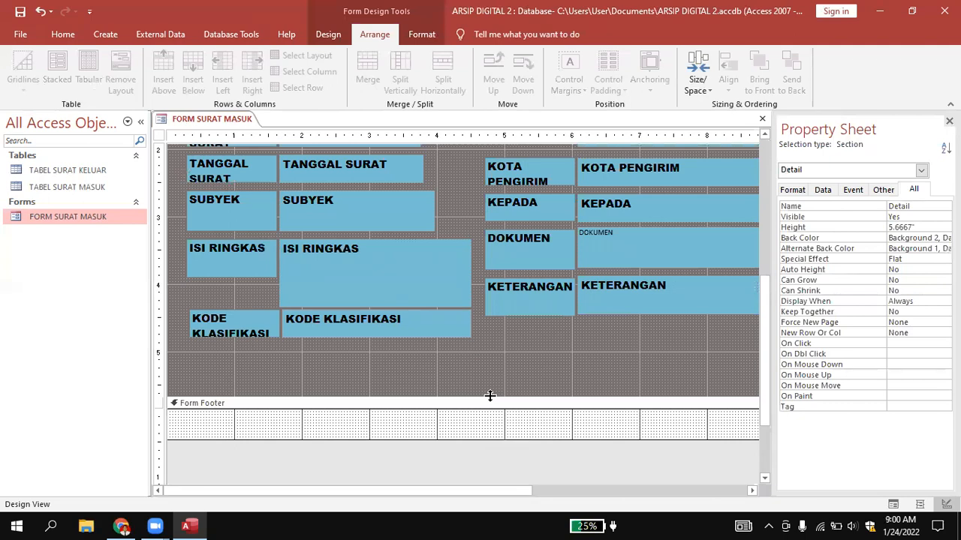
scroll(492, 391, up, 5)
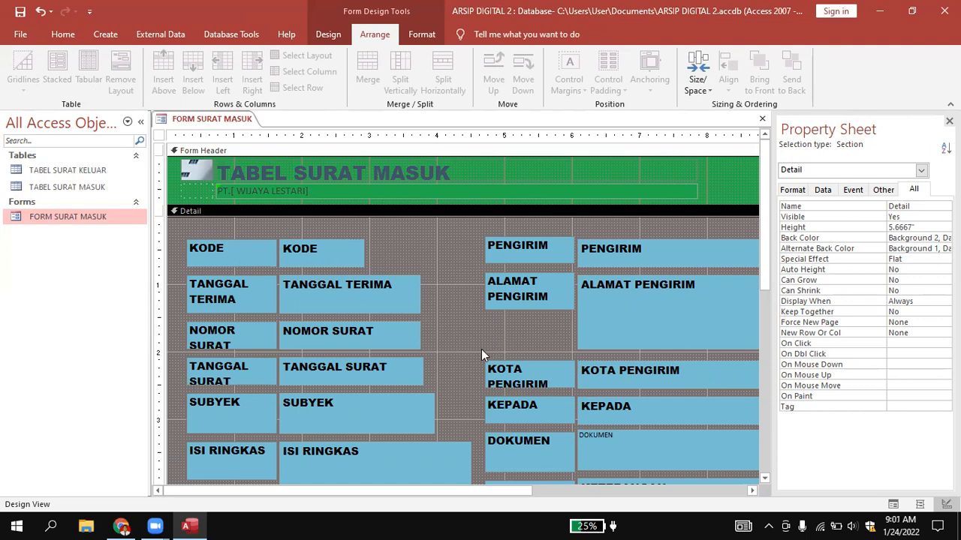
scroll(481, 349, down, 3)
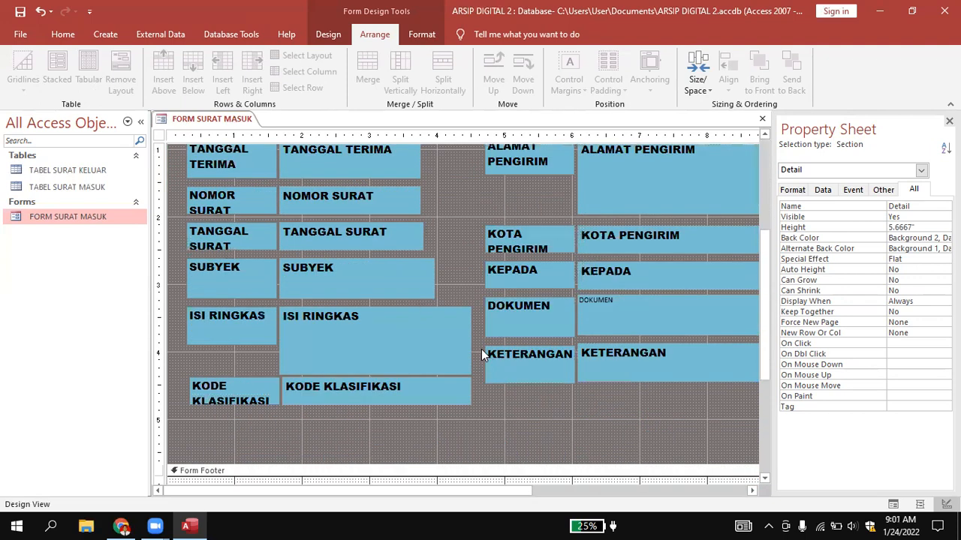
scroll(487, 371, up, 3)
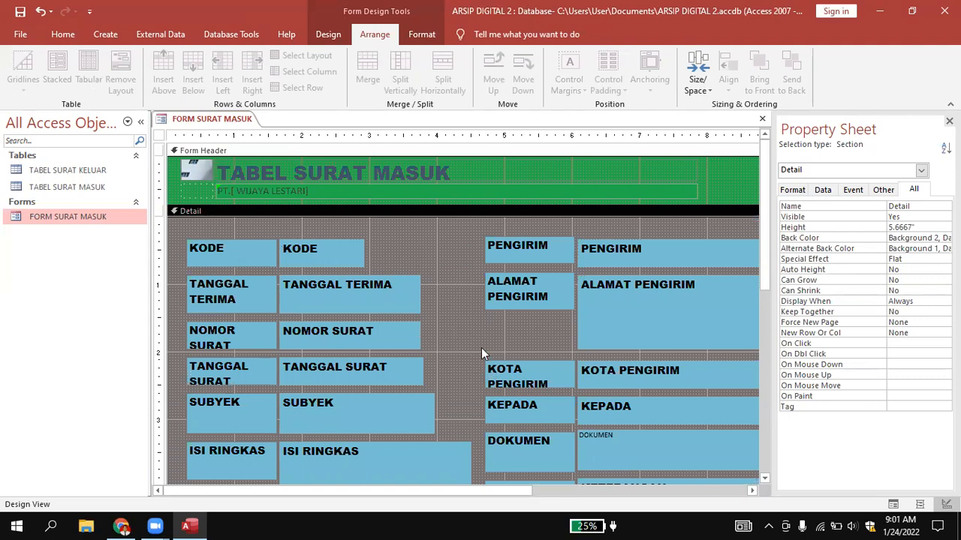
scroll(481, 349, down, 4)
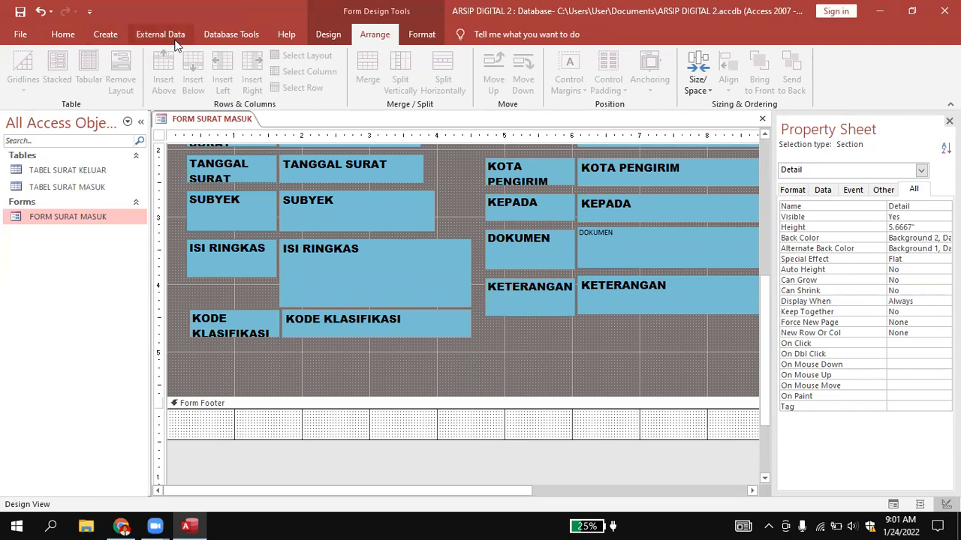
Draw a command button below KODE KLASIFIKASI with the Save Record action from Record Operations and the Save Record picture.
click(335, 39)
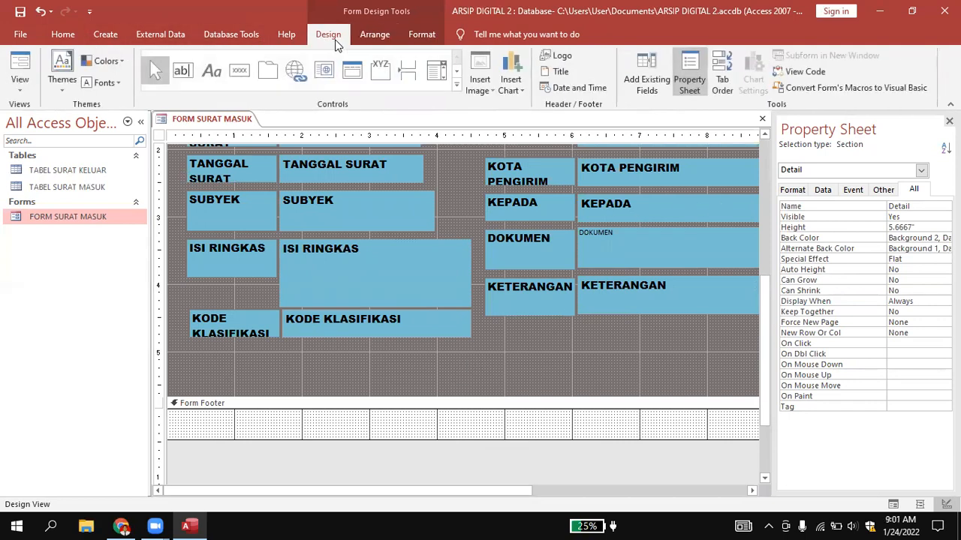
click(240, 71)
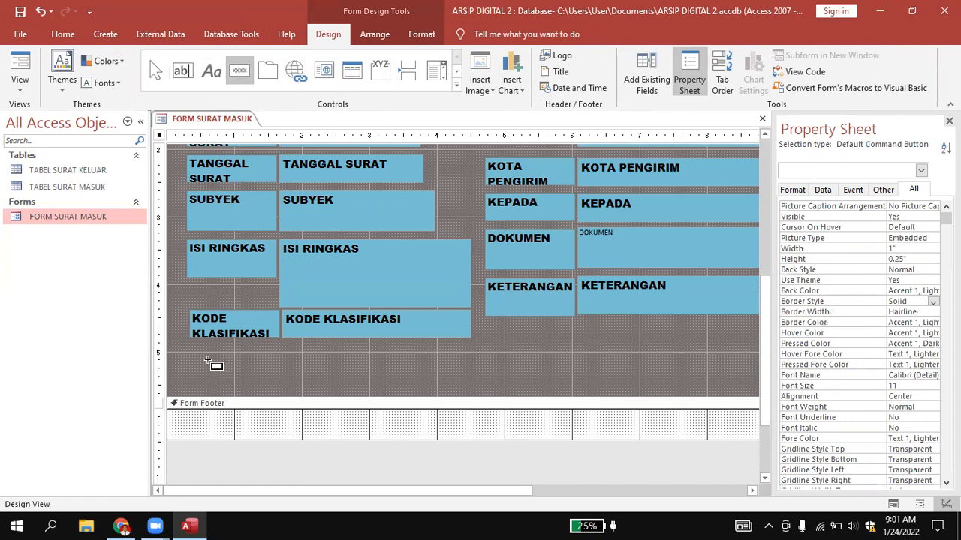
drag(207, 352, 232, 384)
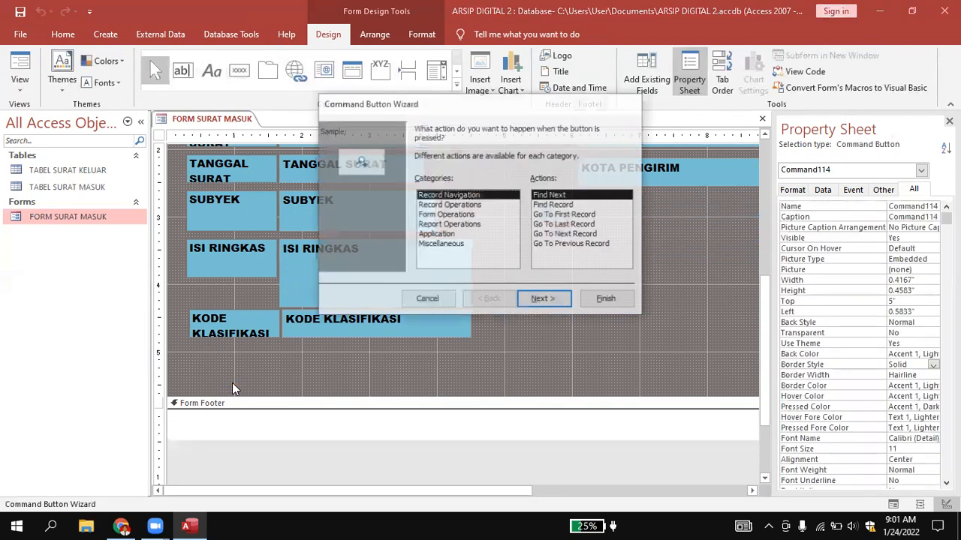
click(466, 205)
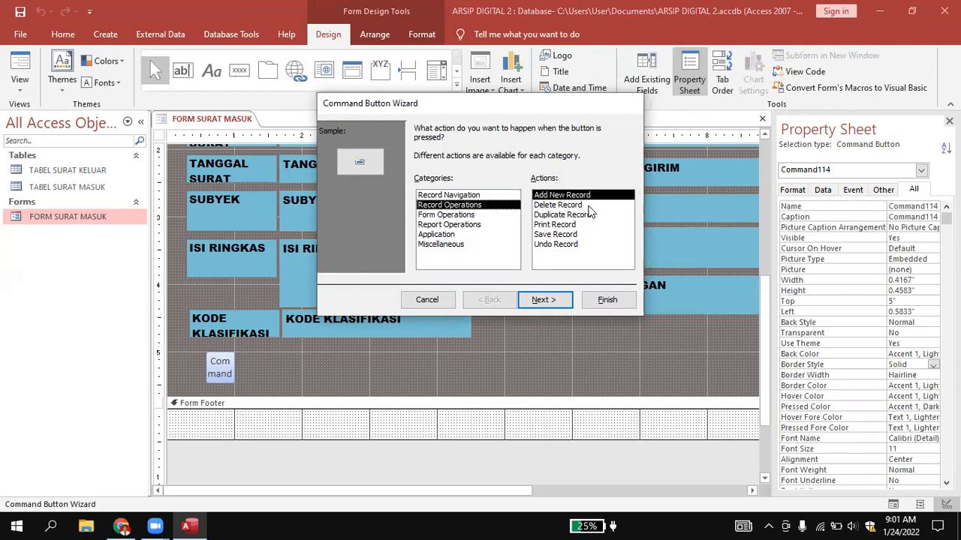
click(574, 235)
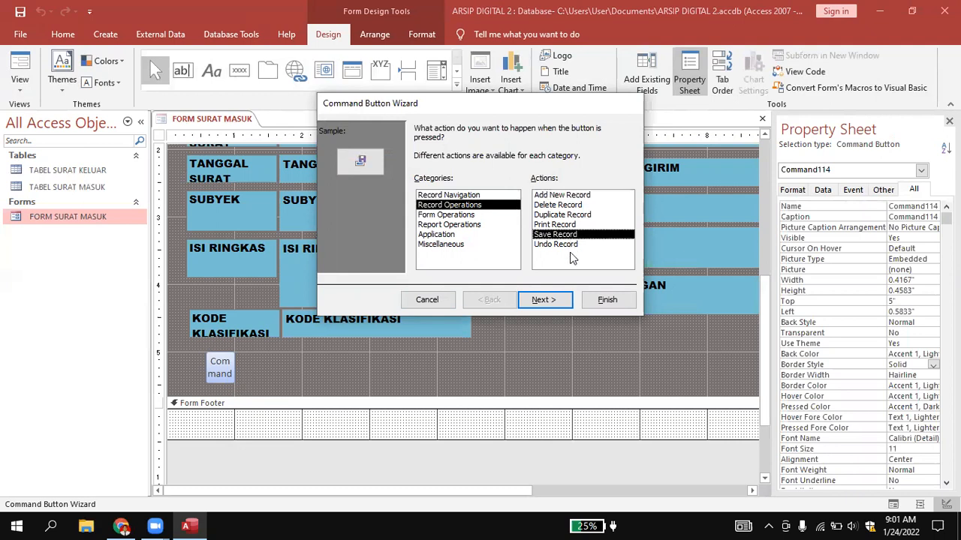
click(546, 304)
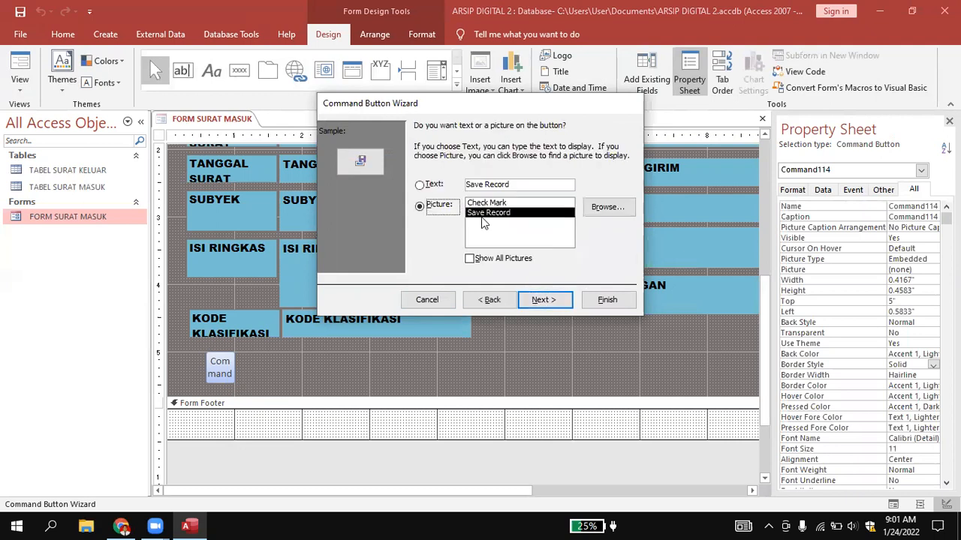
click(544, 303)
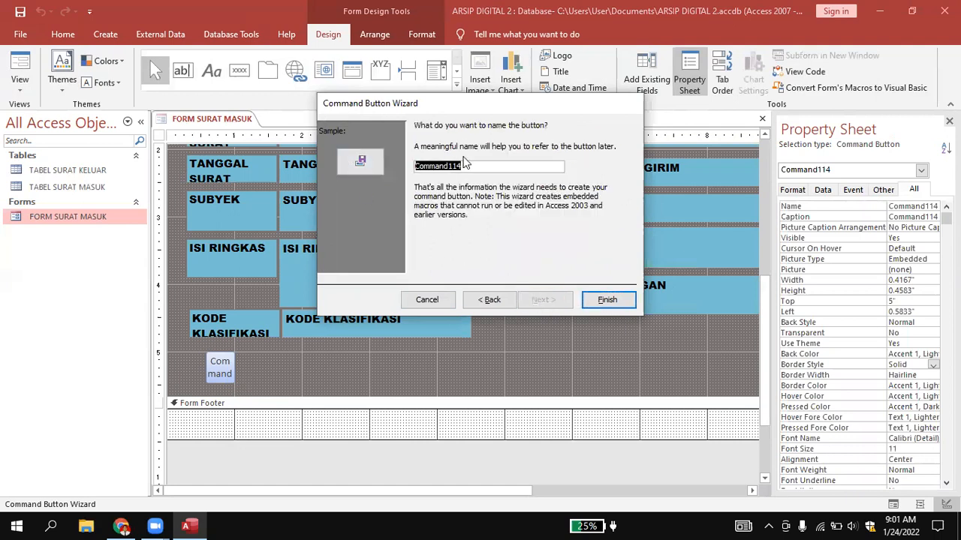
Name the save button Cmdsave and finish the Command Button Wizard.
click(467, 164)
key(BackSpace)
key(BackSpace)
key(BackSpace)
key(BackSpace)
key(BackSpace)
key(BackSpace)
key(BackSpace)
key(BackSpace)
key(BackSpace)
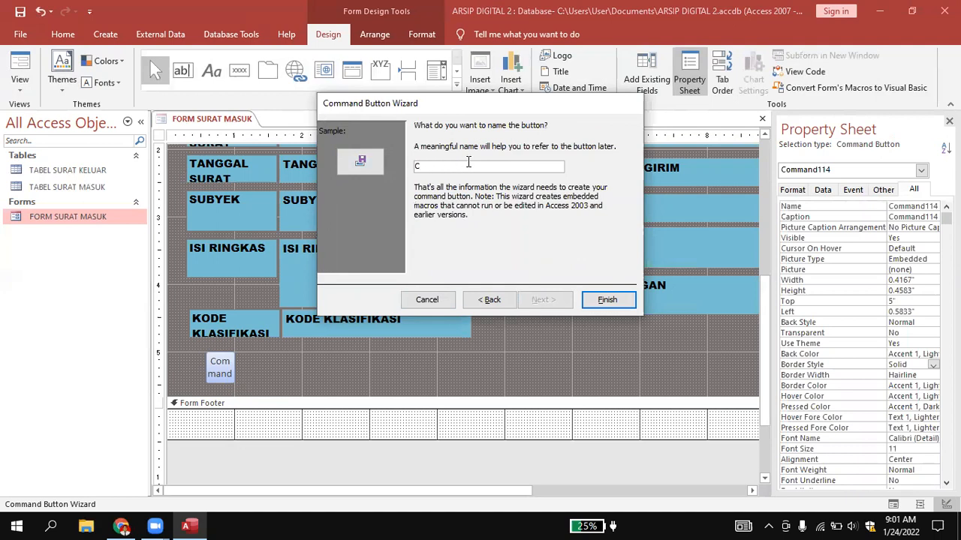
text(mdsa)
click(622, 301)
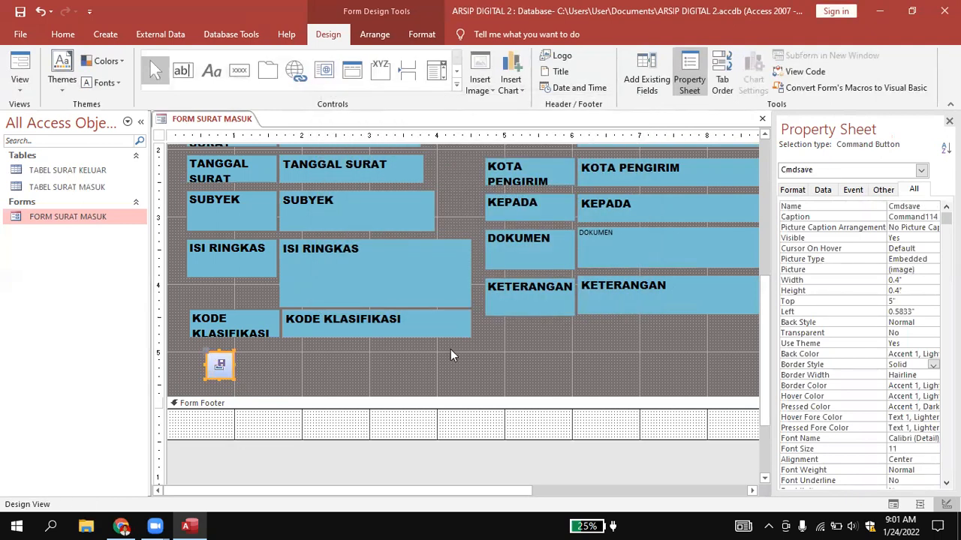
click(450, 349)
Draw a second command button beside the save button with the Undo Record action from Record Operations, keeping its default picture.
click(239, 69)
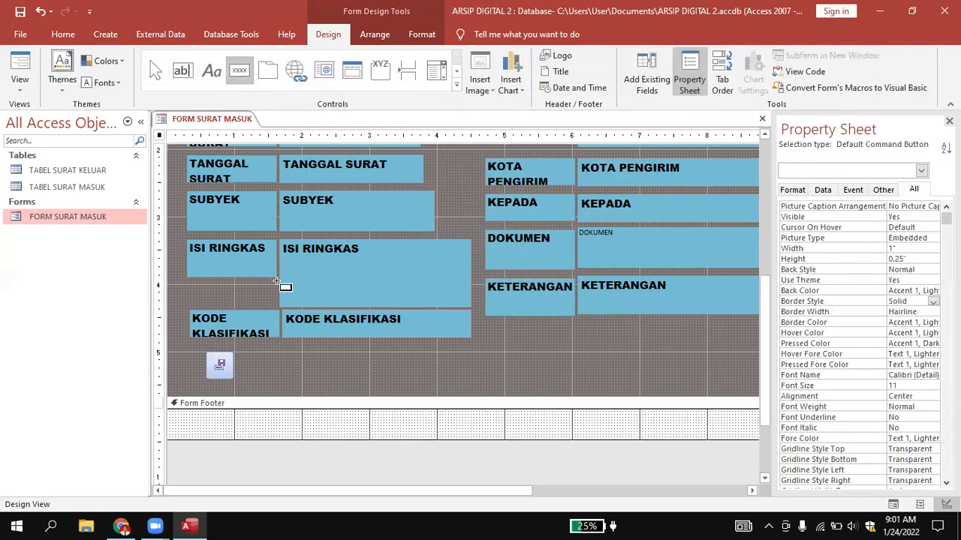
drag(241, 354, 267, 380)
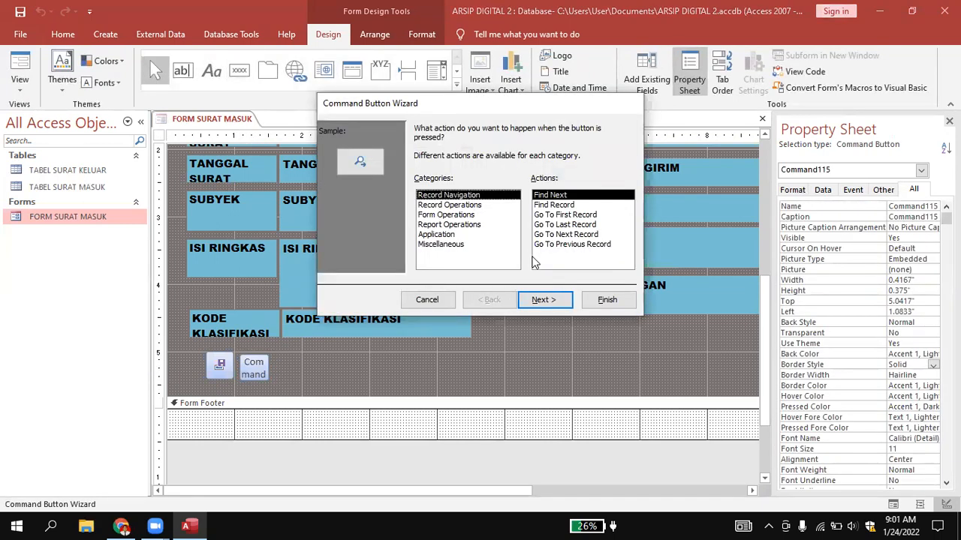
click(472, 207)
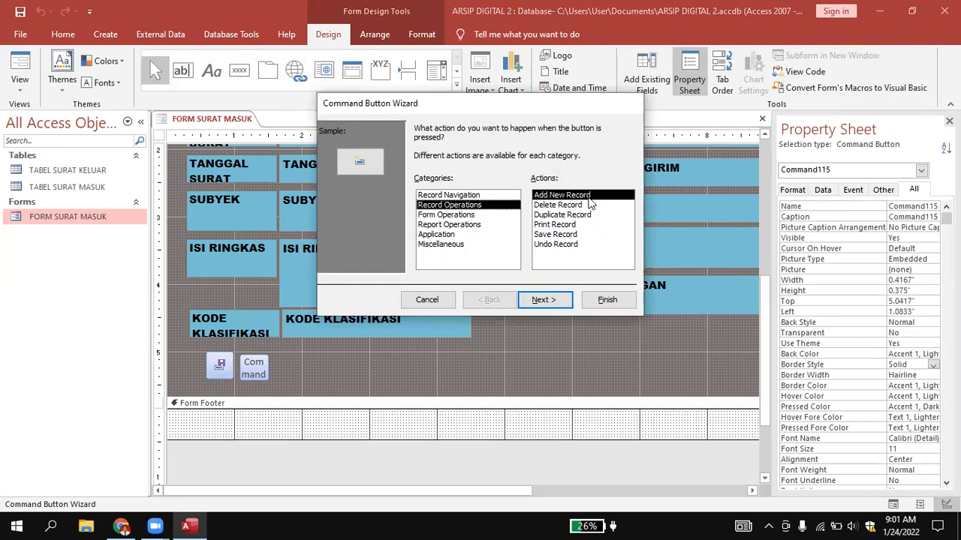
click(569, 245)
click(553, 303)
click(541, 300)
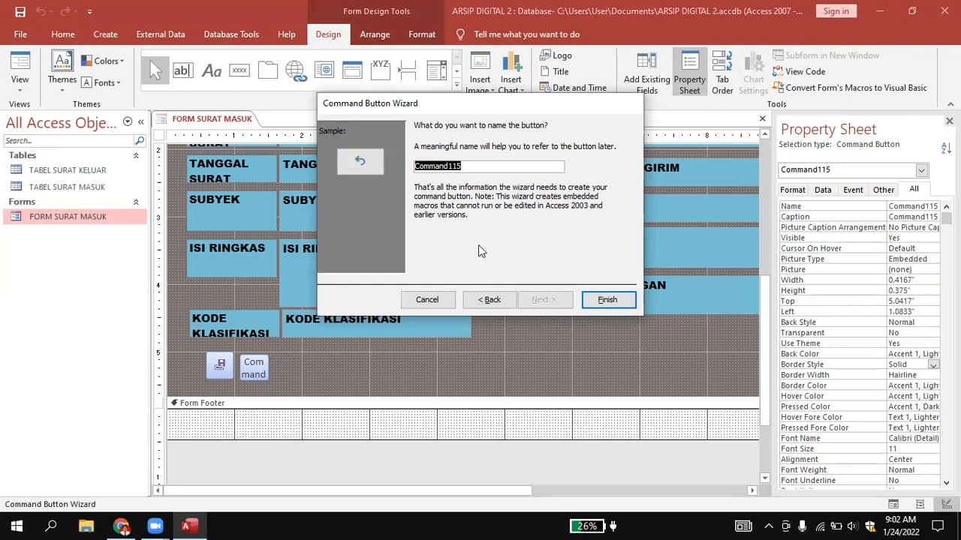
Name the undo button cmdundo and finish the Command Button Wizard.
text(cmdundo)
click(608, 298)
click(277, 377)
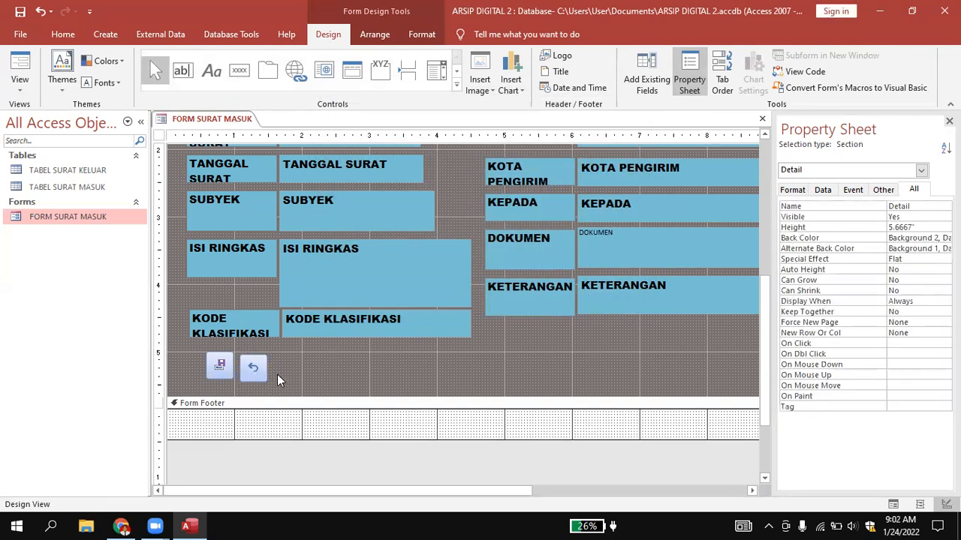
Move the undo button up to a top position of 5" so it lines up with the save button.
click(254, 368)
click(253, 367)
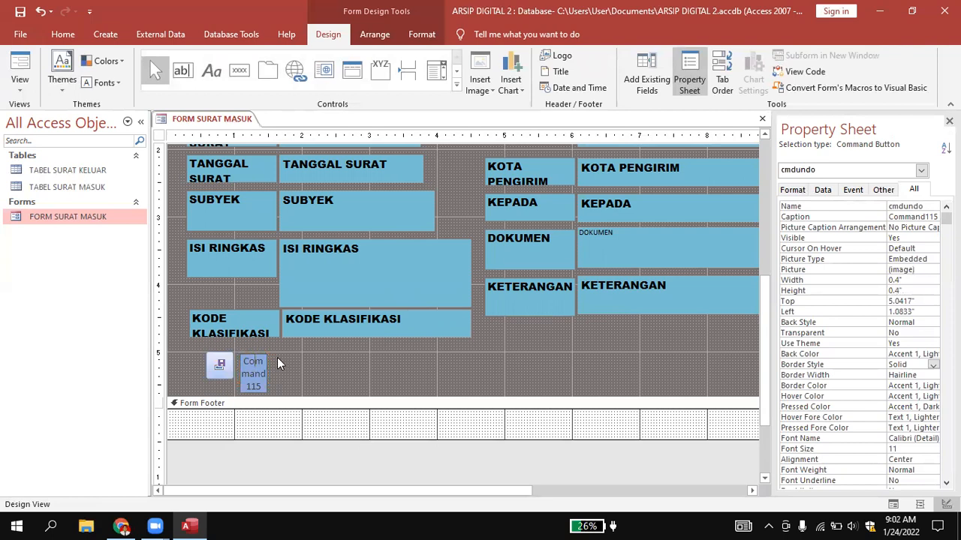
click(277, 363)
click(254, 364)
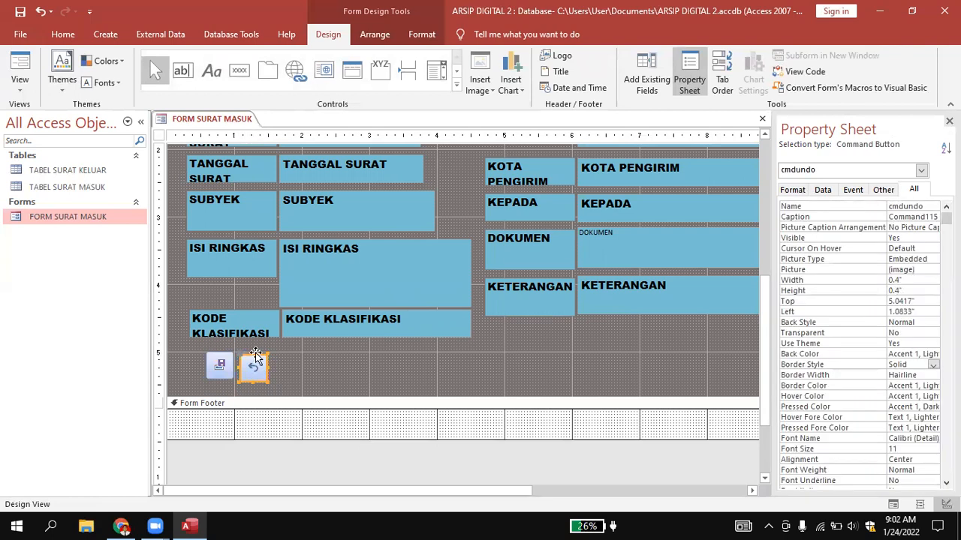
click(296, 365)
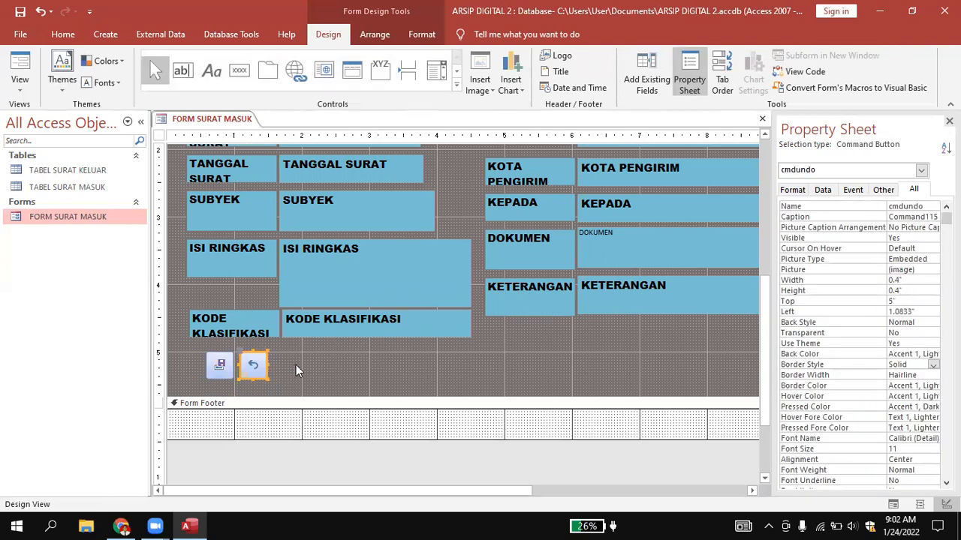
Draw a third command button beside the undo button with the Print Record action from Record Operations, keeping the Printer picture.
click(238, 70)
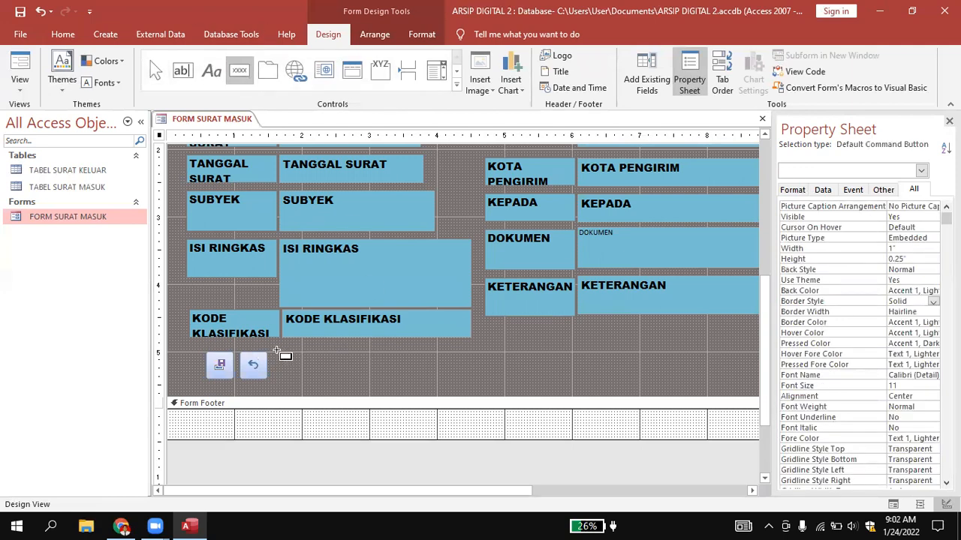
click(280, 353)
drag(279, 353, 293, 376)
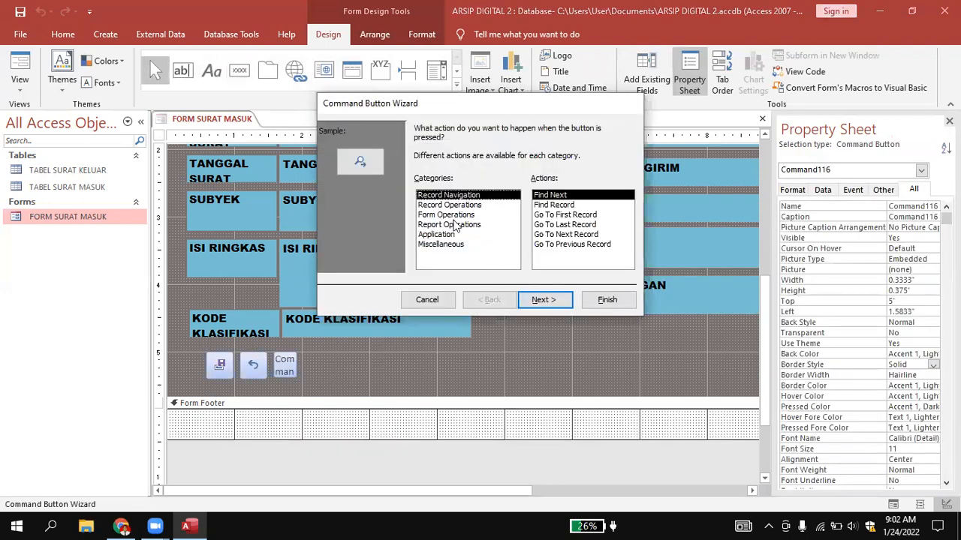
click(449, 205)
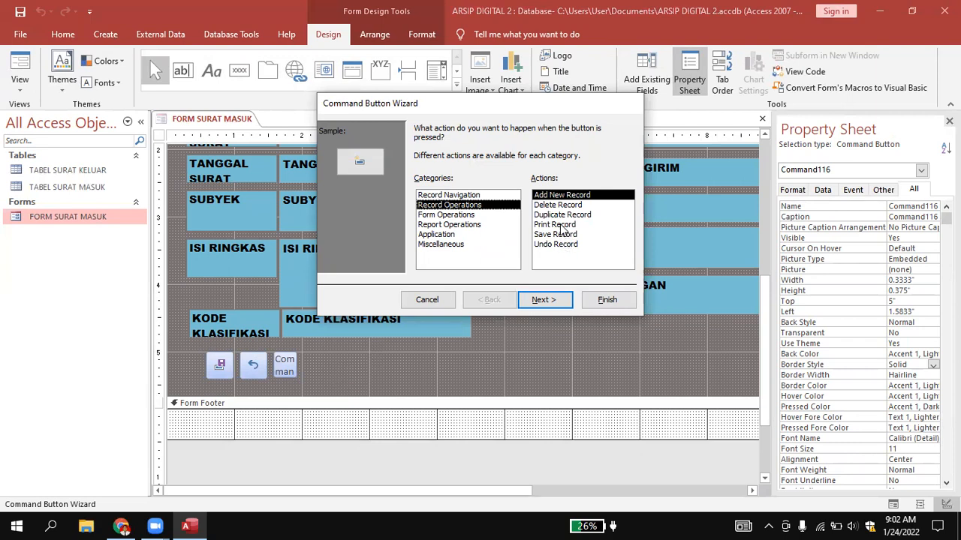
click(560, 225)
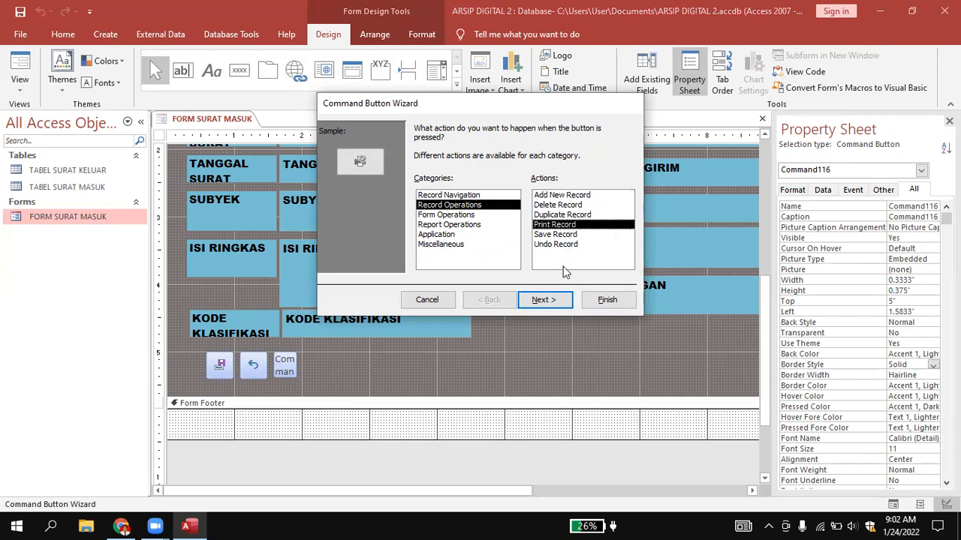
click(550, 301)
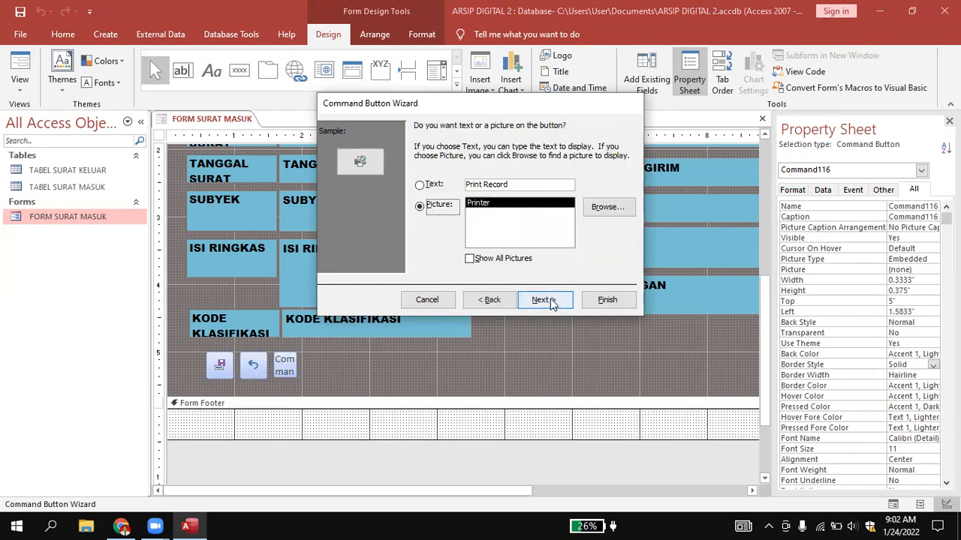
click(546, 300)
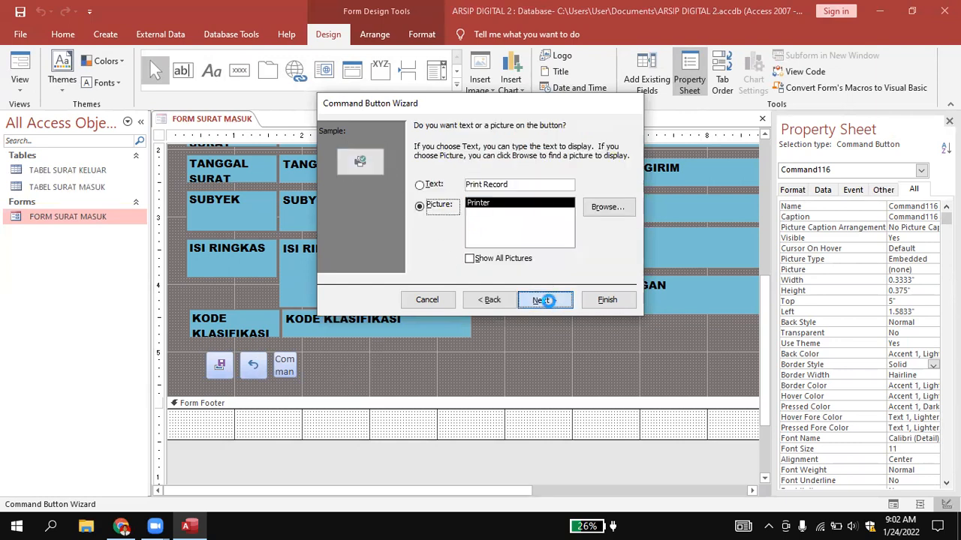
Name the print button cmdprint and finish the Command Button Wizard.
text(cm)
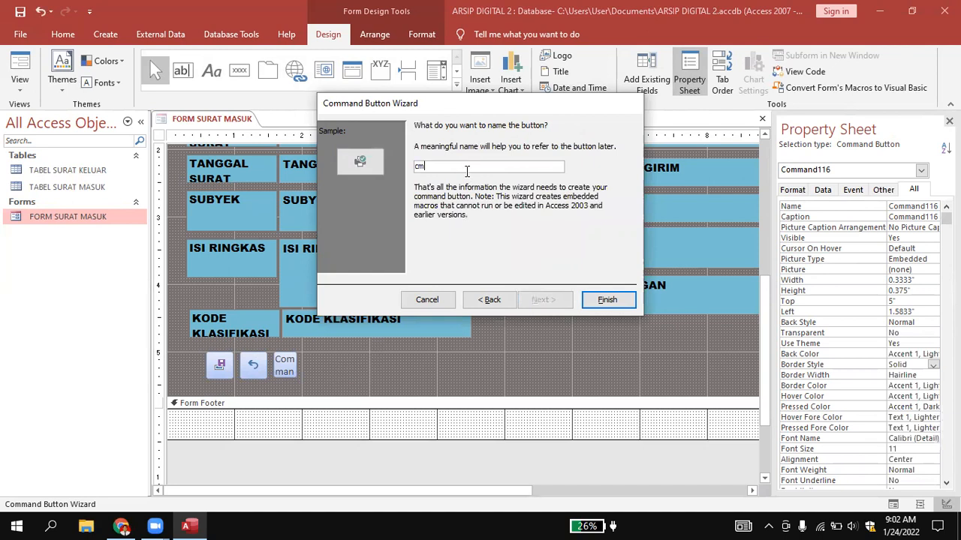
text(dprint)
click(607, 301)
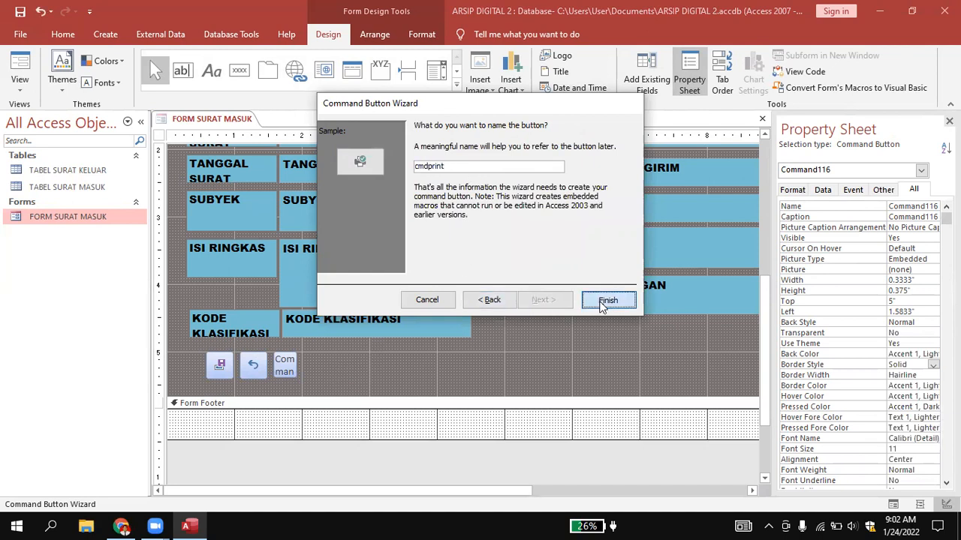
click(372, 366)
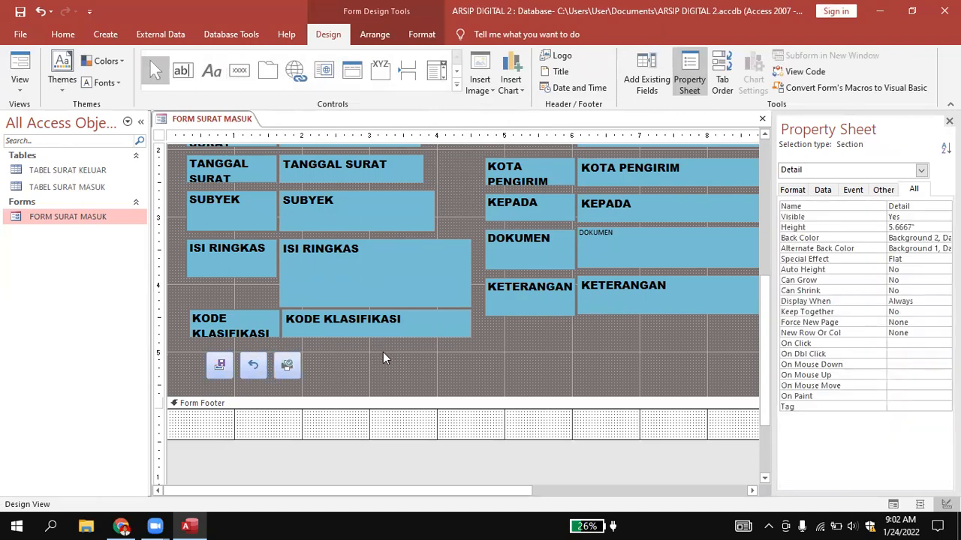
Draw a fourth command button beside the print button with the Add New Record action from Record Operations.
click(234, 78)
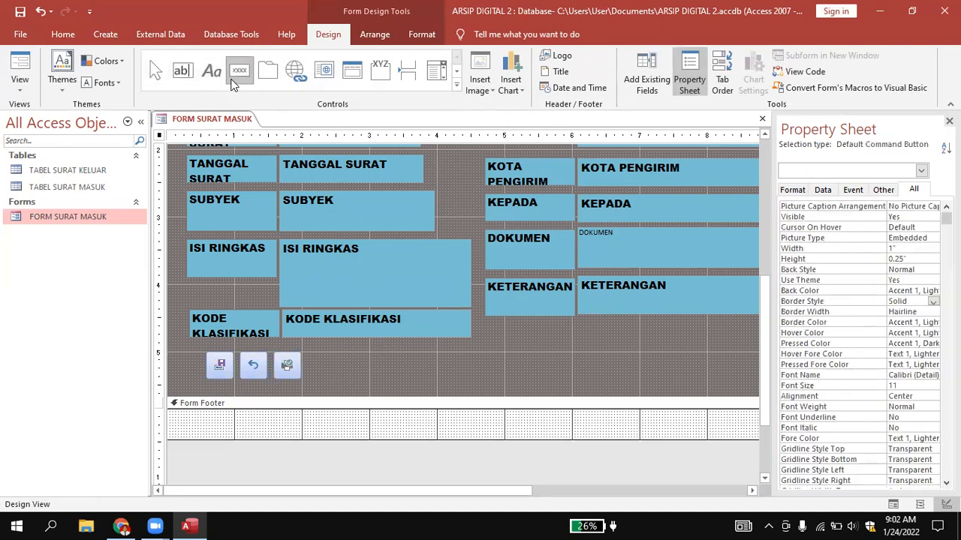
click(240, 66)
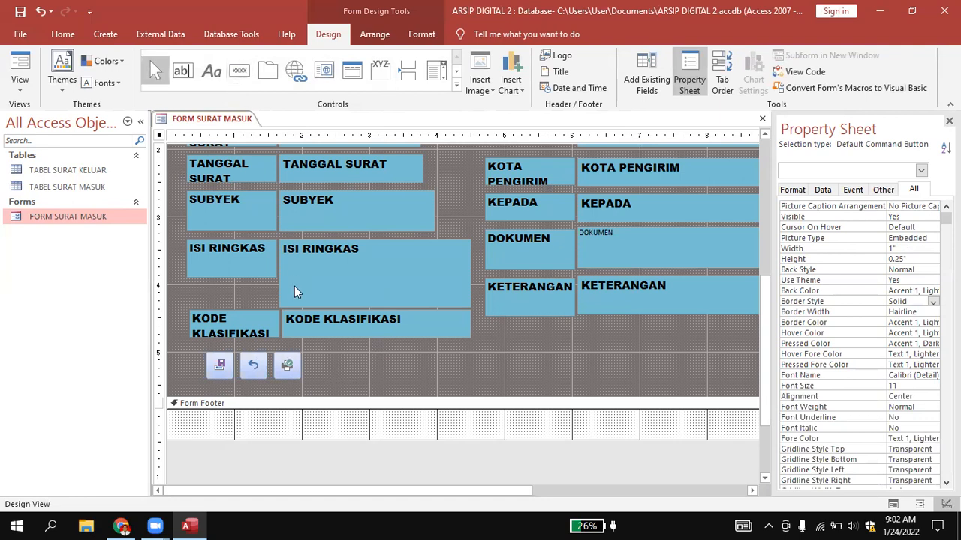
click(240, 70)
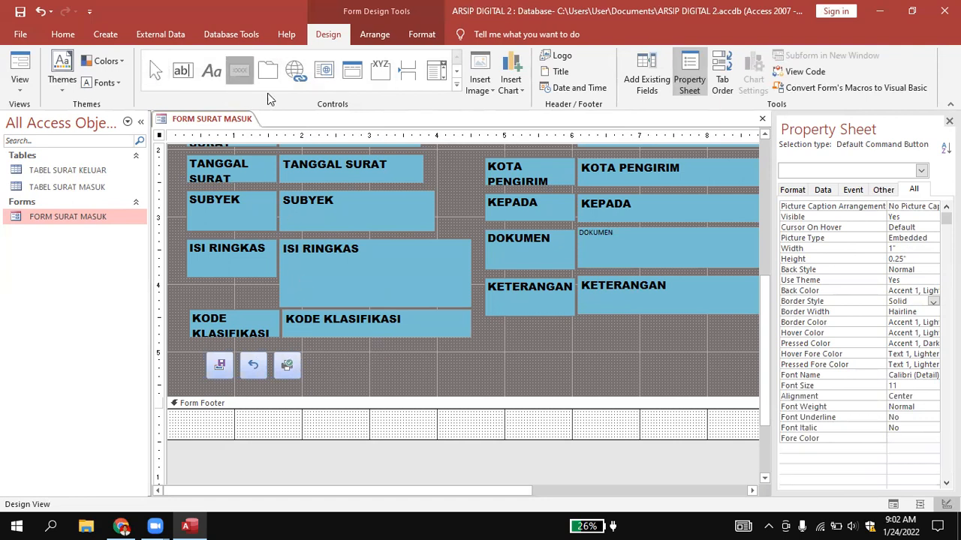
drag(308, 351, 329, 379)
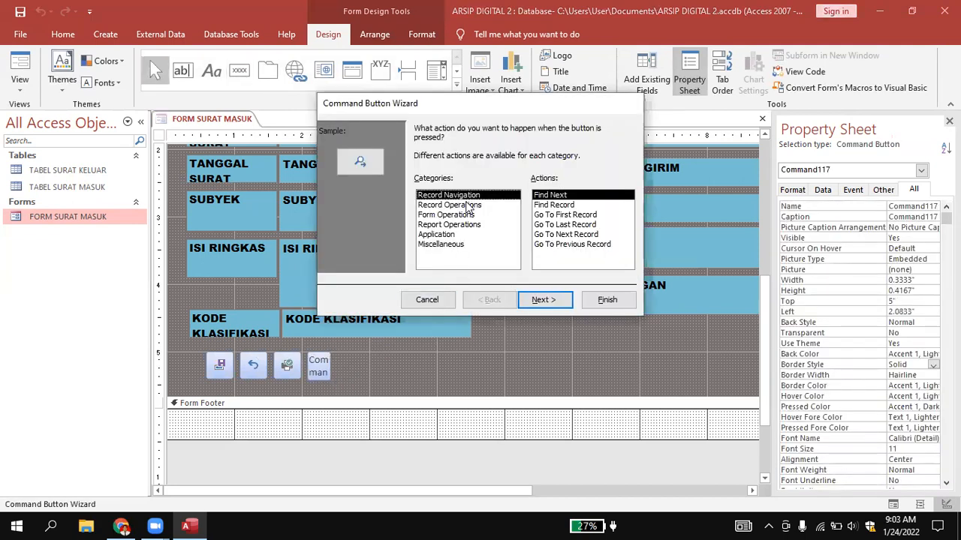
click(467, 205)
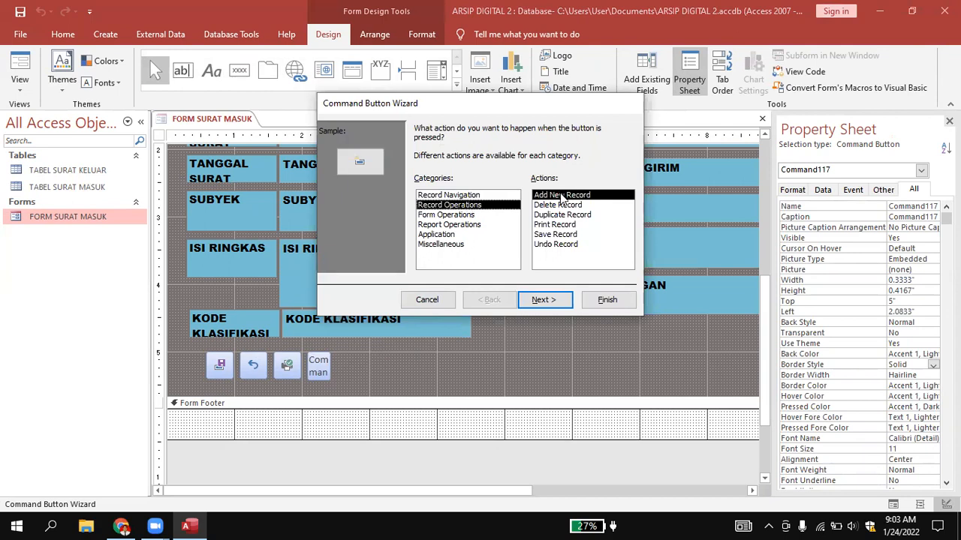
click(540, 302)
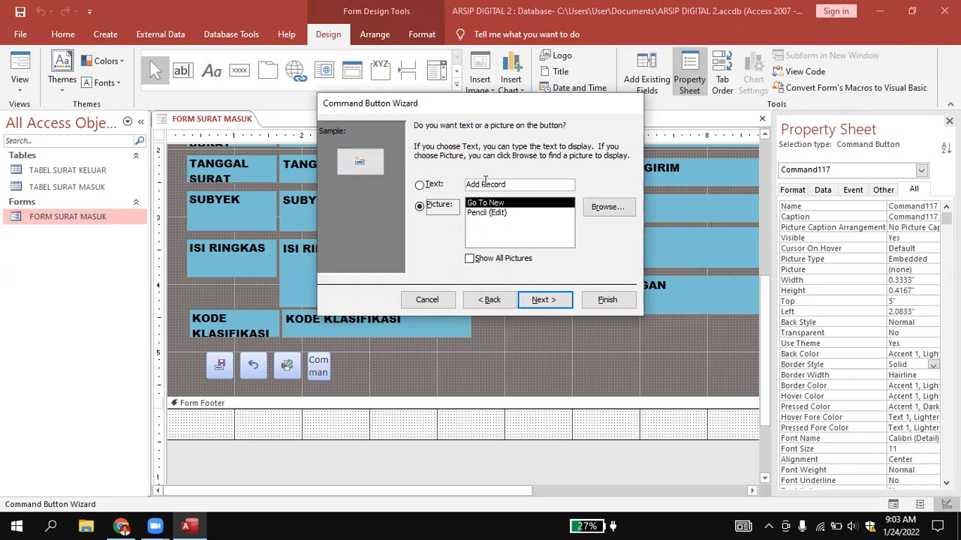
Show text instead of a picture on the new-record button and set its caption to TAMBAH.
click(420, 185)
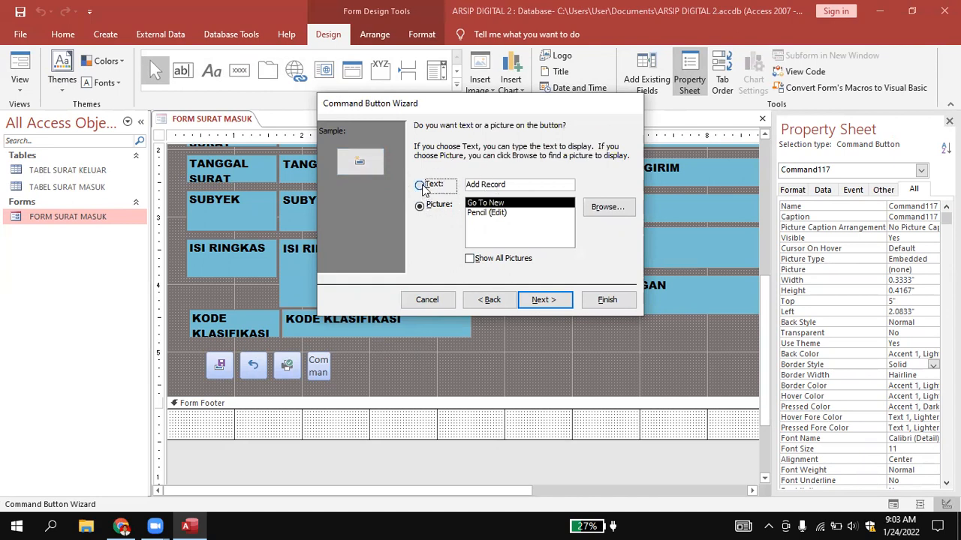
click(517, 185)
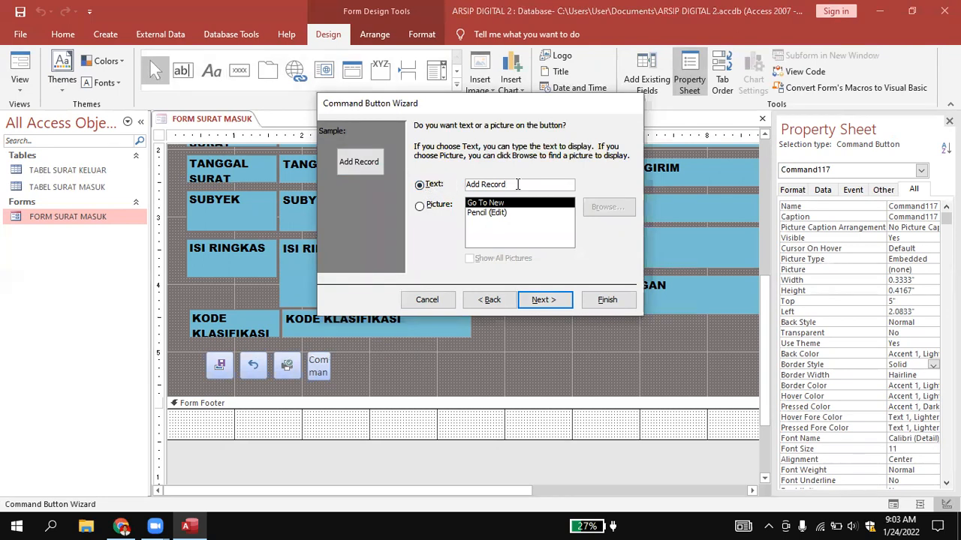
key(BackSpace)
key(BackSpace)
key(BackSpace)
key(BackSpace)
key(BackSpace)
key(BackSpace)
key(BackSpace)
key(BackSpace)
key(BackSpace)
key(BackSpace)
key(Caps_Lock)
text(TAMBAH)
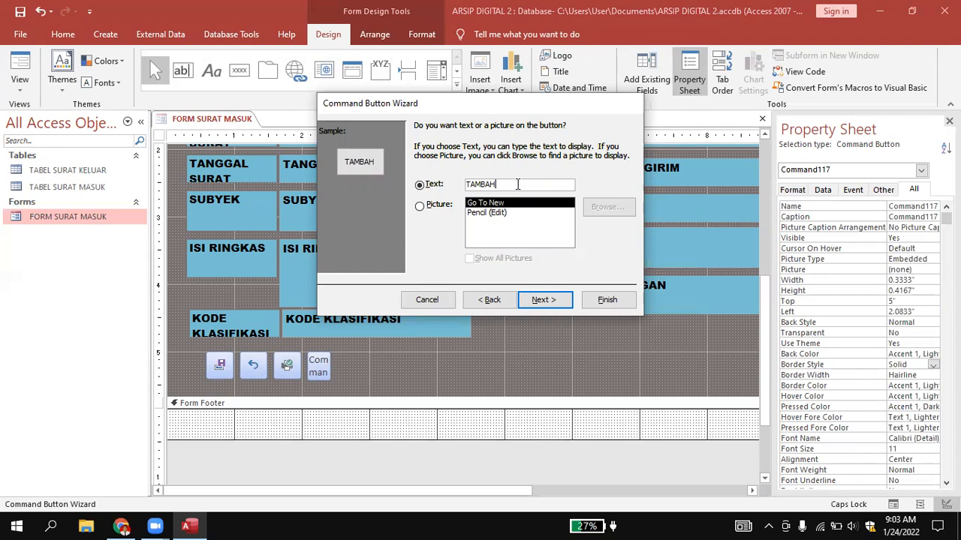
click(544, 299)
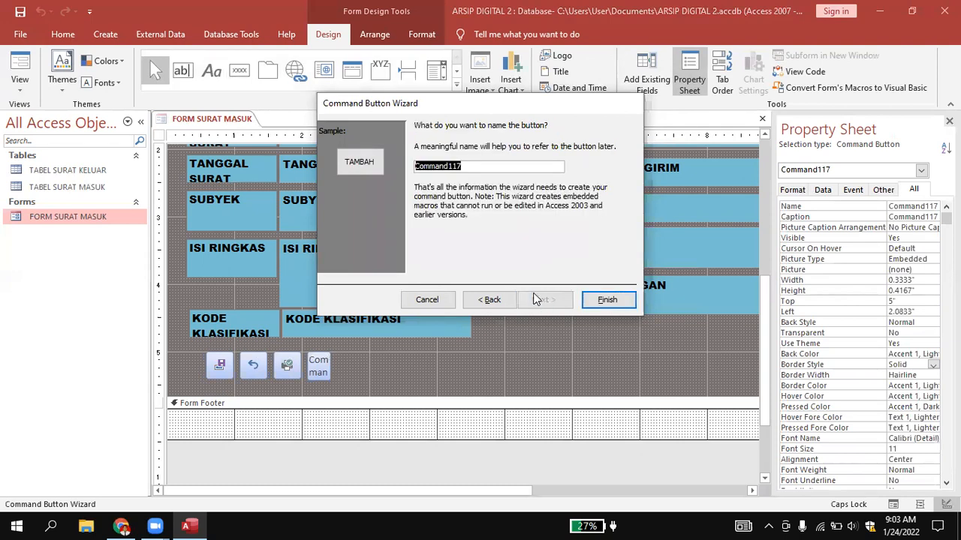
Name the TAMBAH button Cmdtambah and finish the Command Button Wizard.
text(C)
key(Caps_Lock)
text(mdtambah)
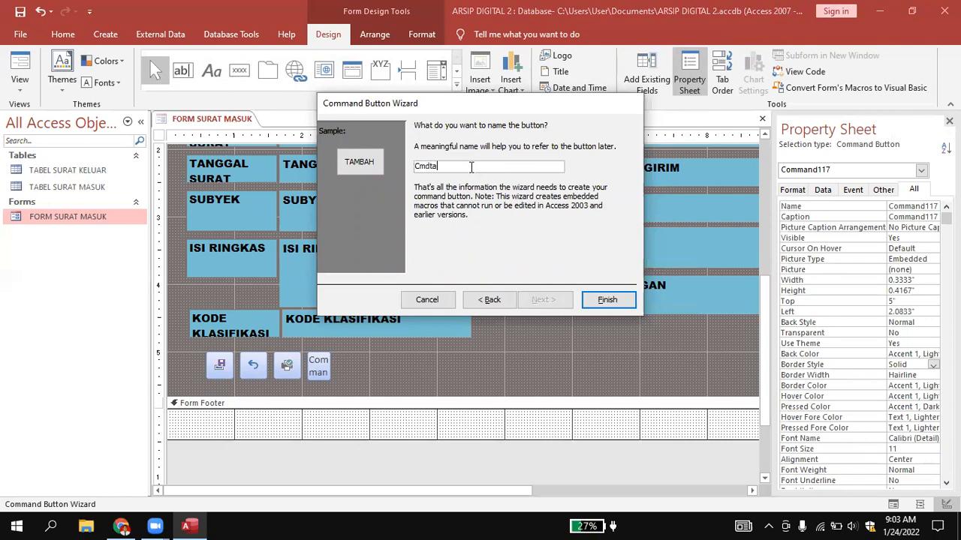
click(607, 299)
Adjust the TAMBAH button's height and vertical position so it lines up with the save, undo and print buttons.
mouse_move(331, 371)
mouse_down()
mouse_move(334, 383)
mouse_move(331, 375)
mouse_up()
click(412, 373)
click(347, 371)
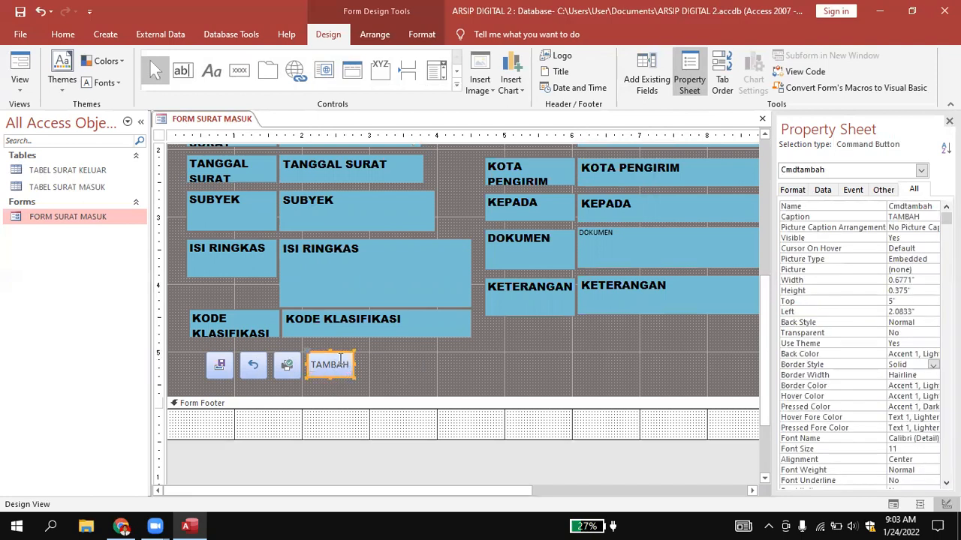
key(Down)
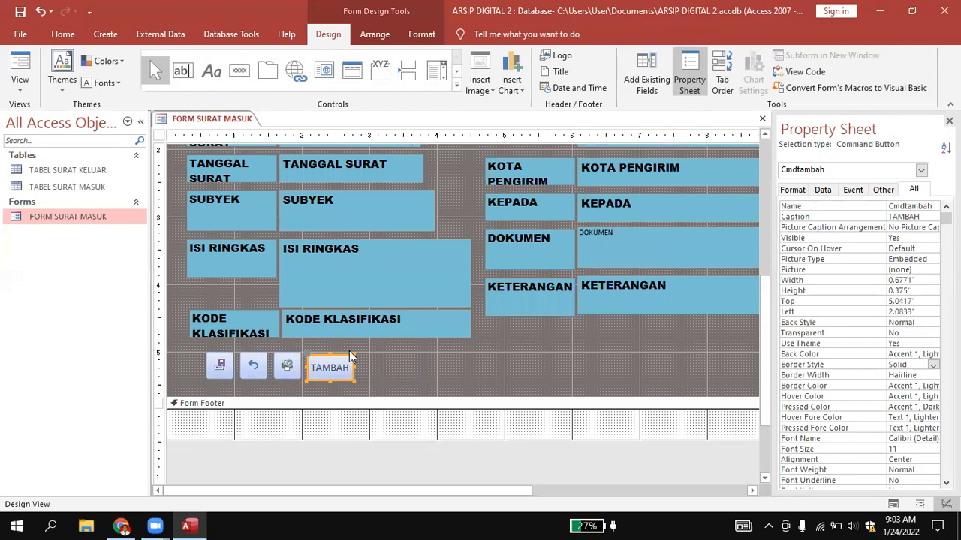
click(363, 352)
click(334, 354)
click(390, 373)
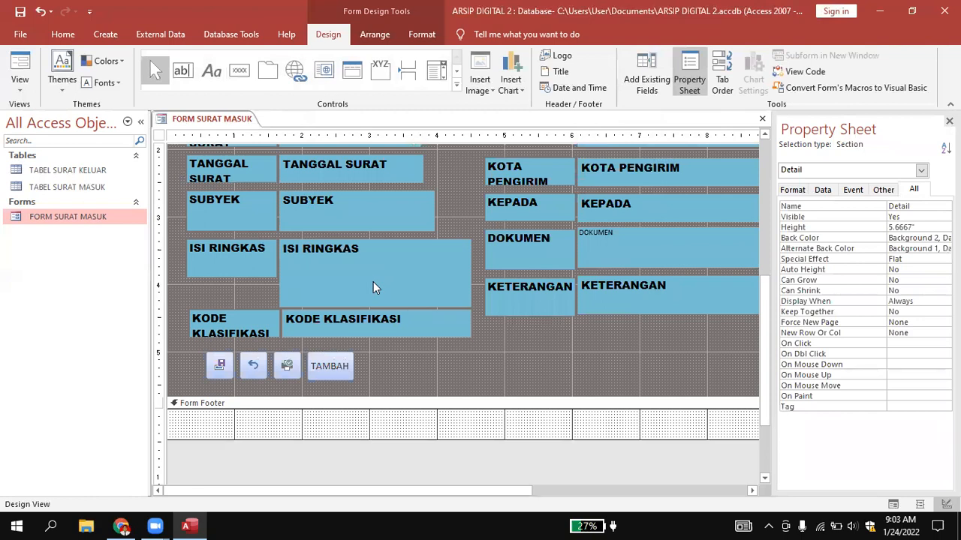
Draw a command button beside TAMBAH with the Go To Previous Record action from Record Navigation, keeping the Go To Previous picture.
click(241, 72)
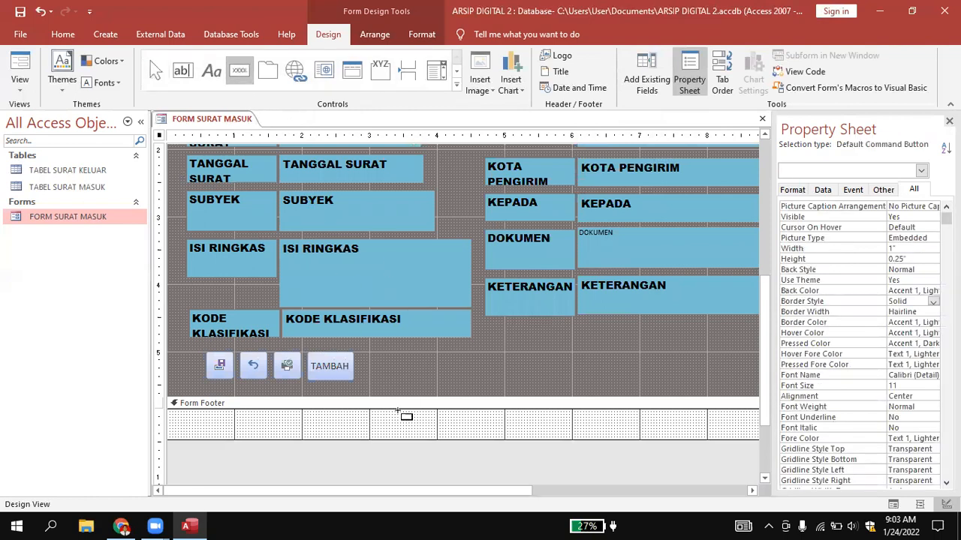
drag(360, 355, 386, 378)
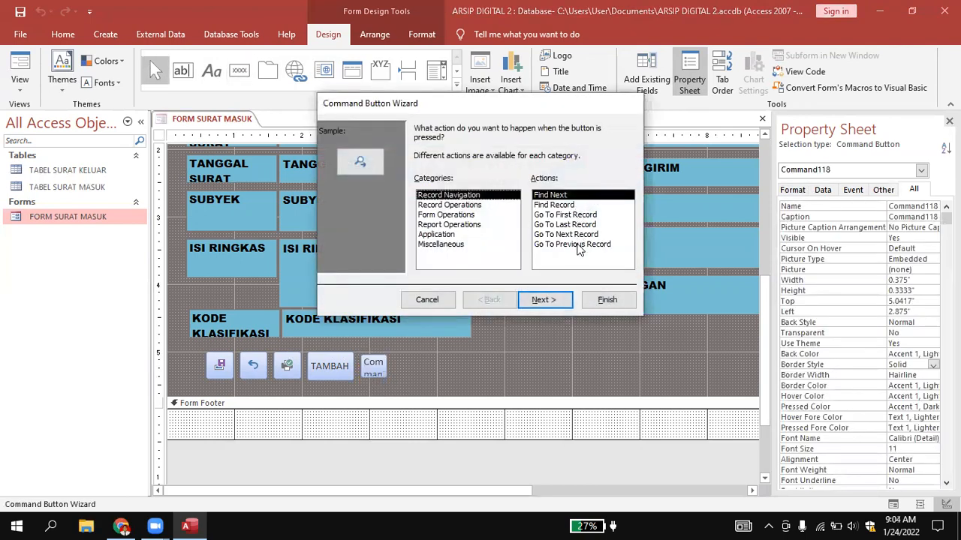
click(577, 246)
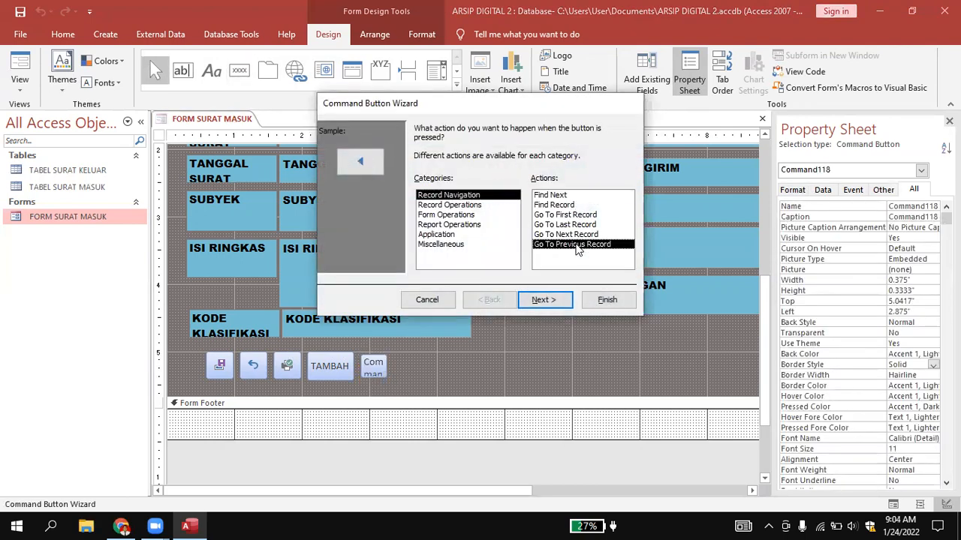
click(549, 307)
click(551, 301)
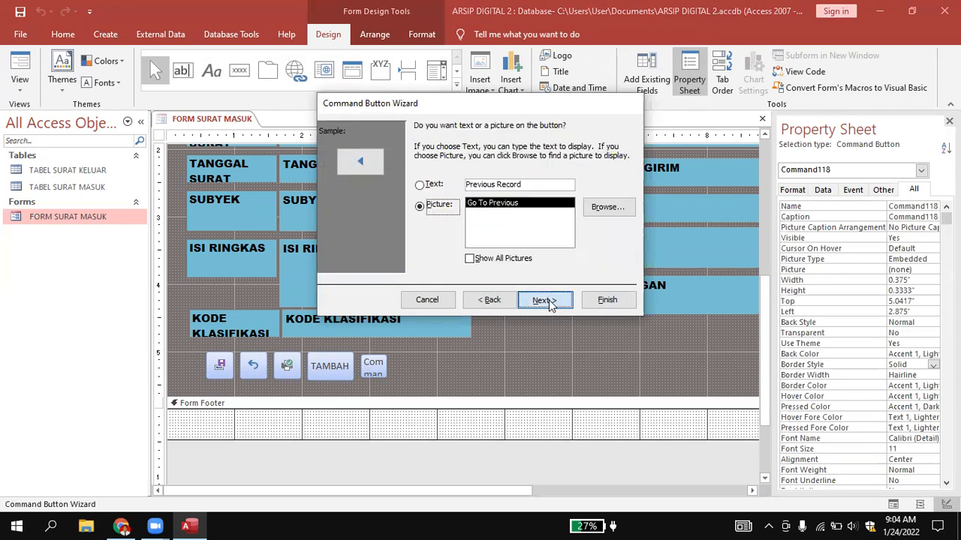
Name the previous-record button cmdprevous and finish the Command Button Wizard.
text(cmdprevous)
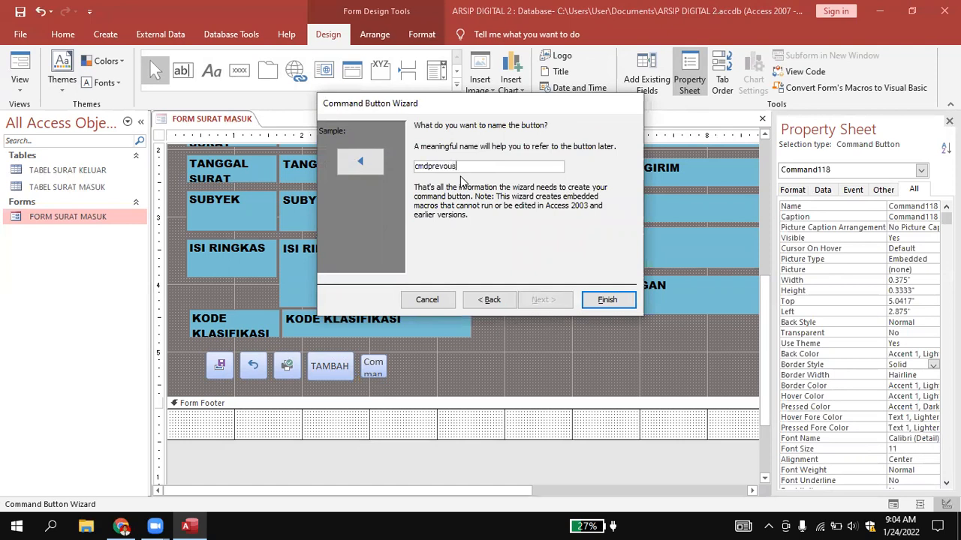
click(606, 299)
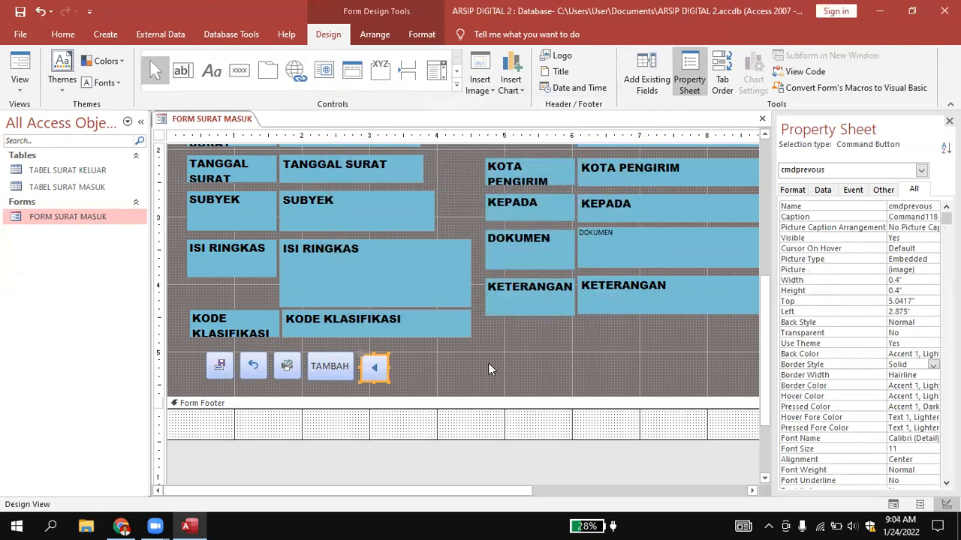
click(474, 367)
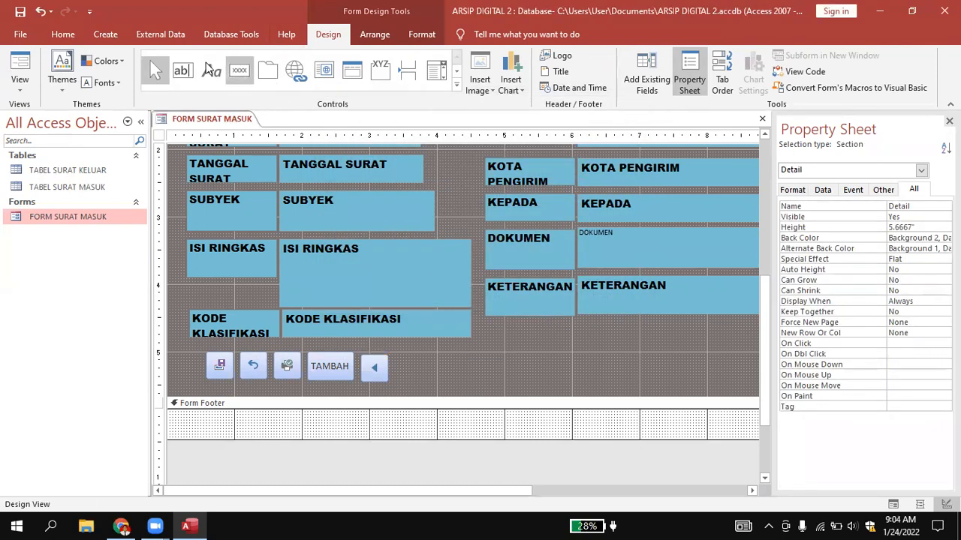
Draw a command button about 0.33 by 0.38 inches beside the previous-record button with the Go To Next Record action, keeping the Go To Next picture.
click(239, 70)
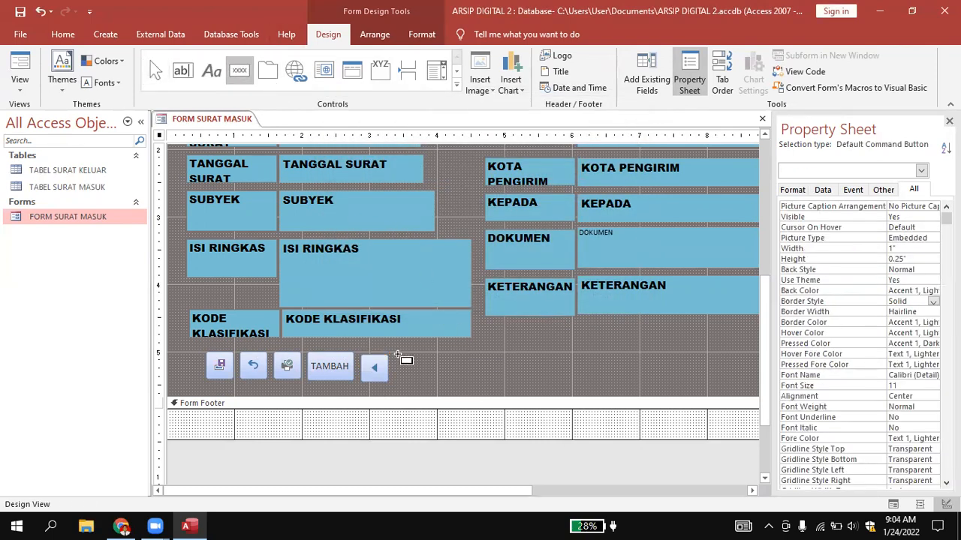
mouse_move(397, 353)
mouse_down()
mouse_move(427, 376)
mouse_move(419, 381)
mouse_up()
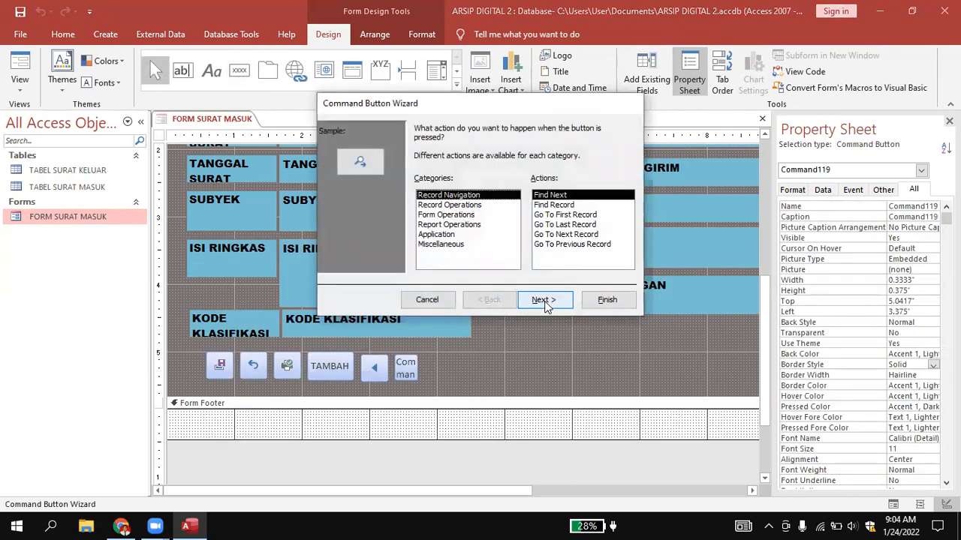
click(558, 235)
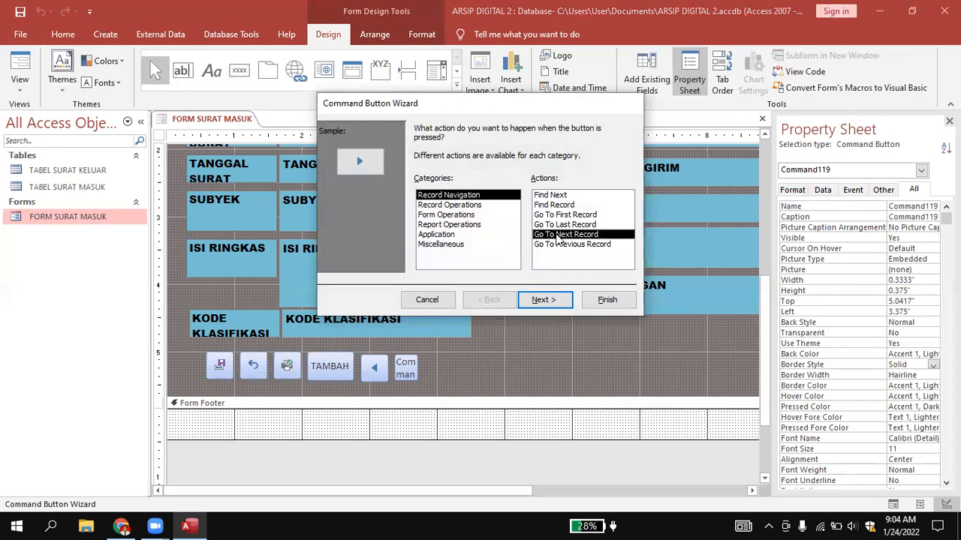
click(448, 195)
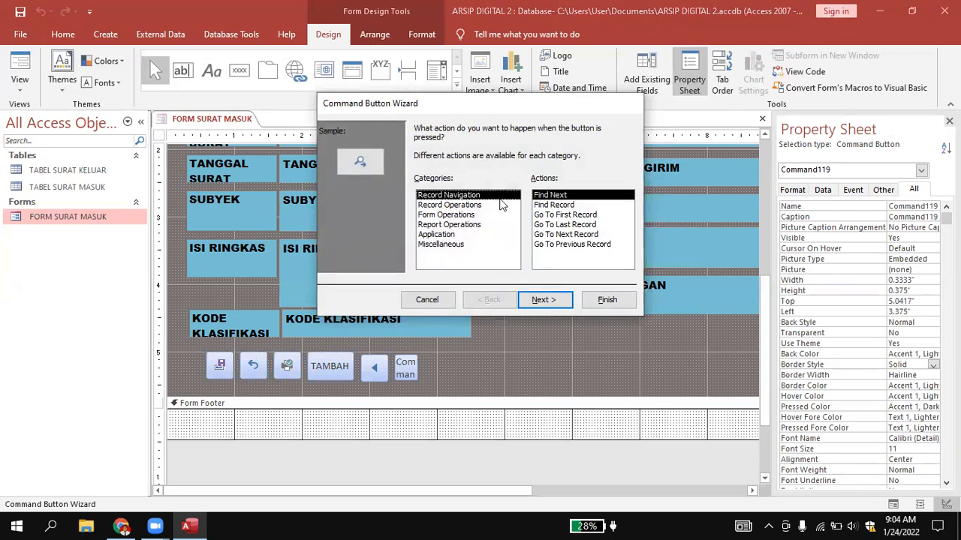
click(559, 234)
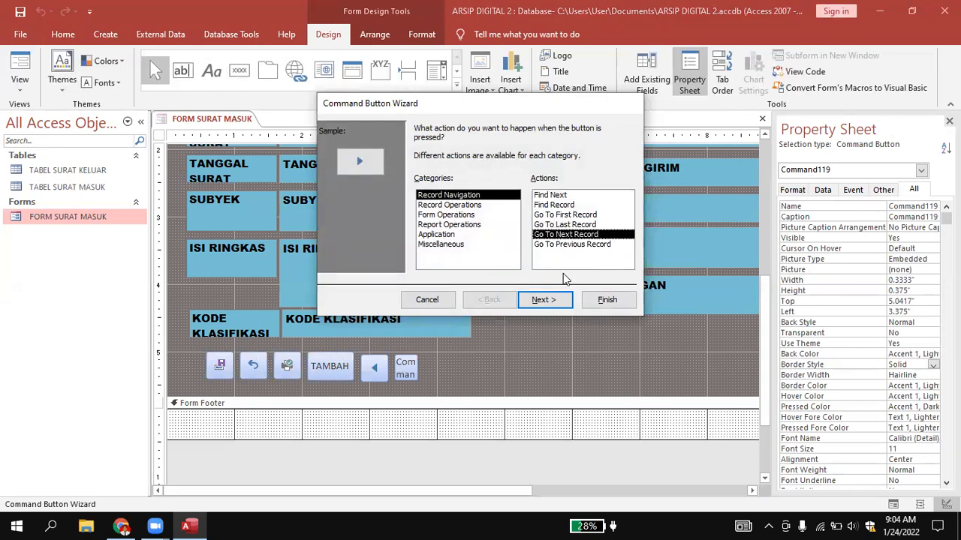
click(545, 300)
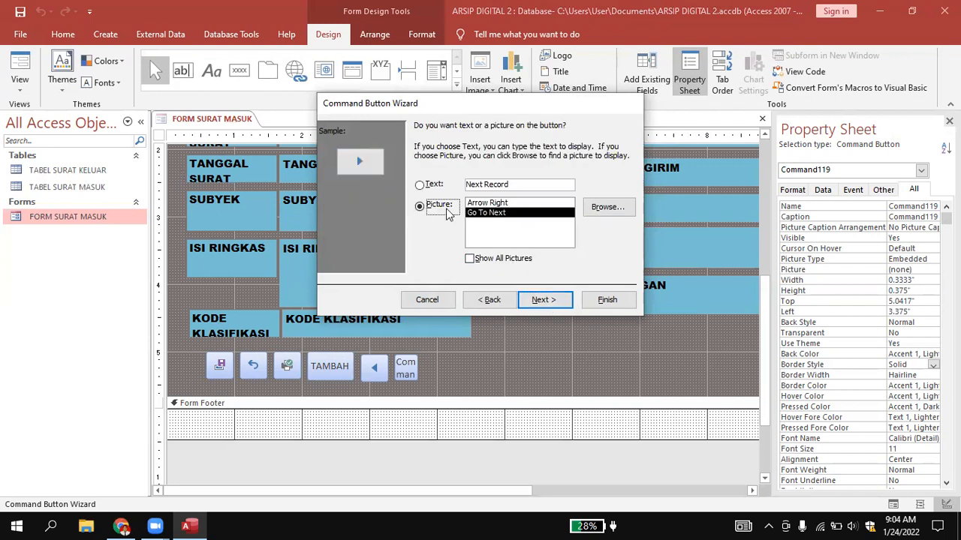
click(540, 299)
Name the next-record button cmdnext and finish the Command Button Wizard.
text(cmdnext)
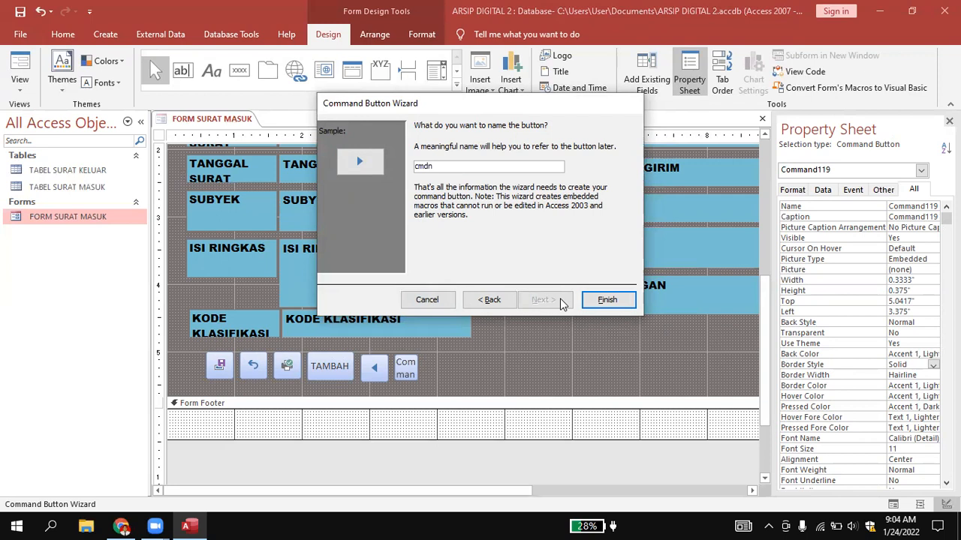
click(613, 301)
click(464, 374)
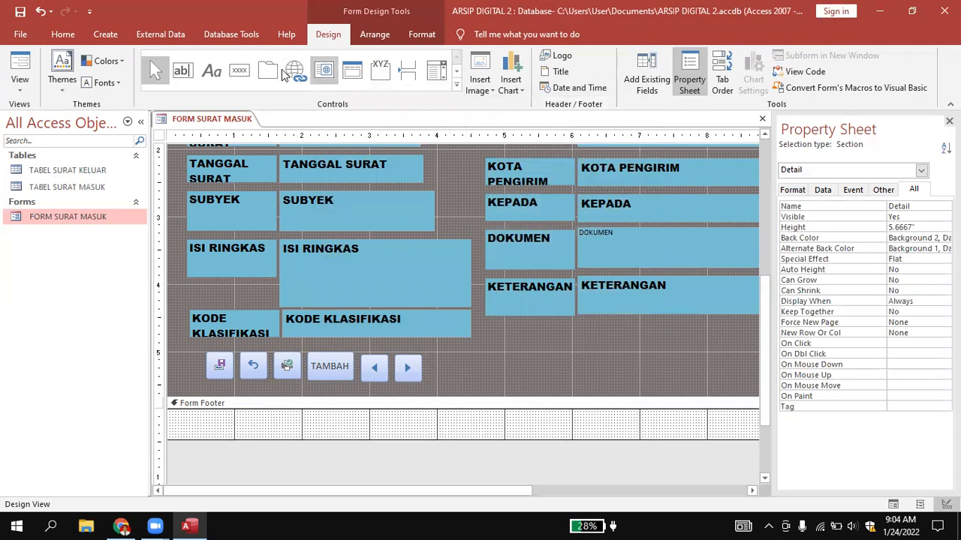
Draw a command button about 0.5 by 0.42 inches beside the next-record button with the Find Record action, keeping the Binoculars (Find) picture.
click(238, 72)
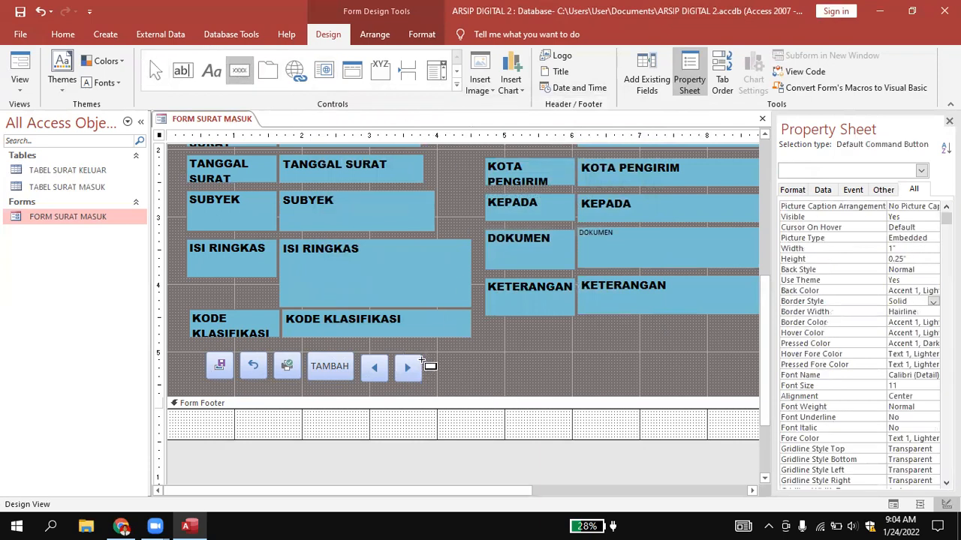
mouse_move(425, 353)
mouse_down()
mouse_move(491, 376)
mouse_move(460, 381)
mouse_up()
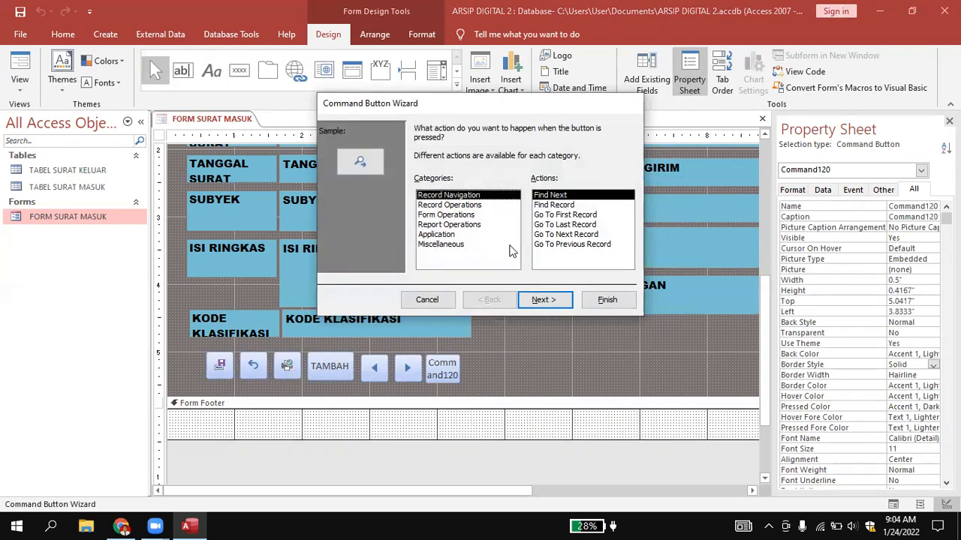
click(568, 205)
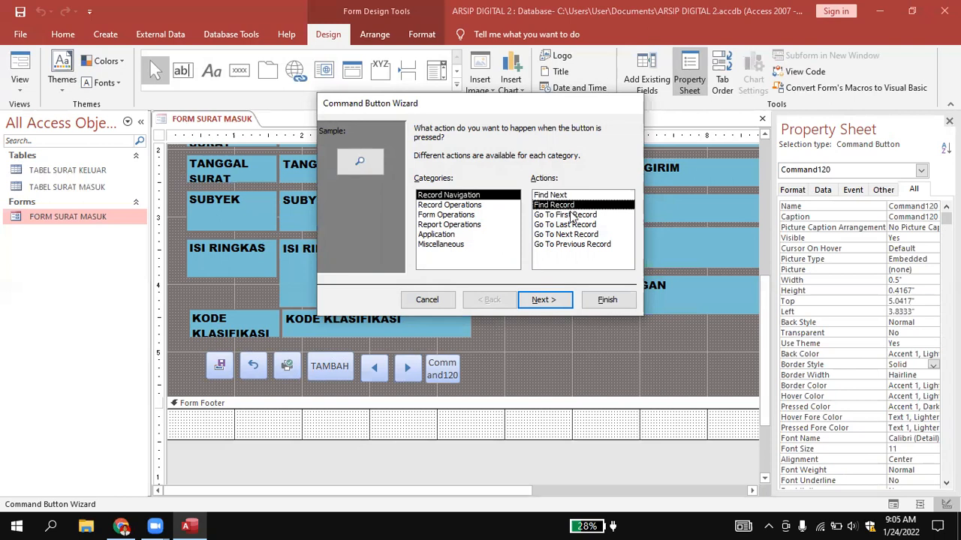
click(544, 301)
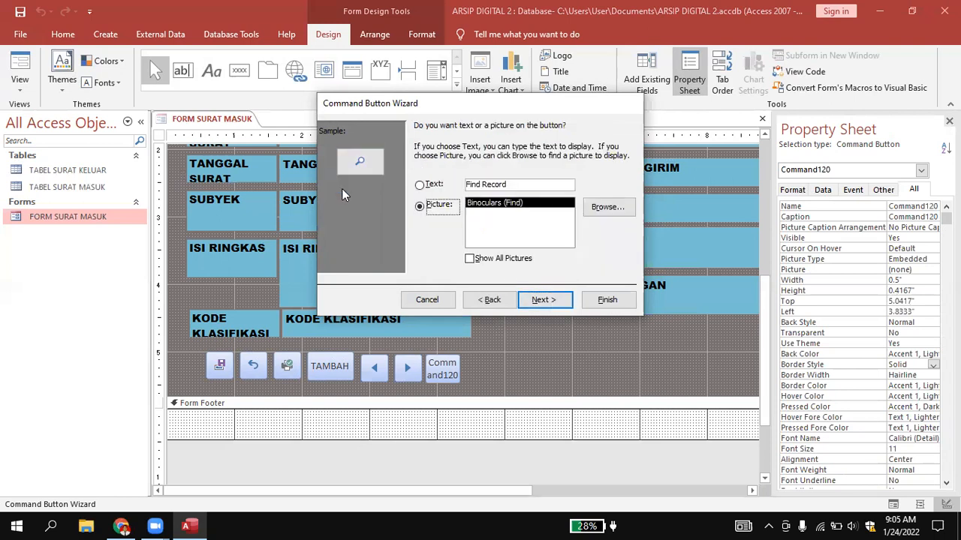
click(542, 300)
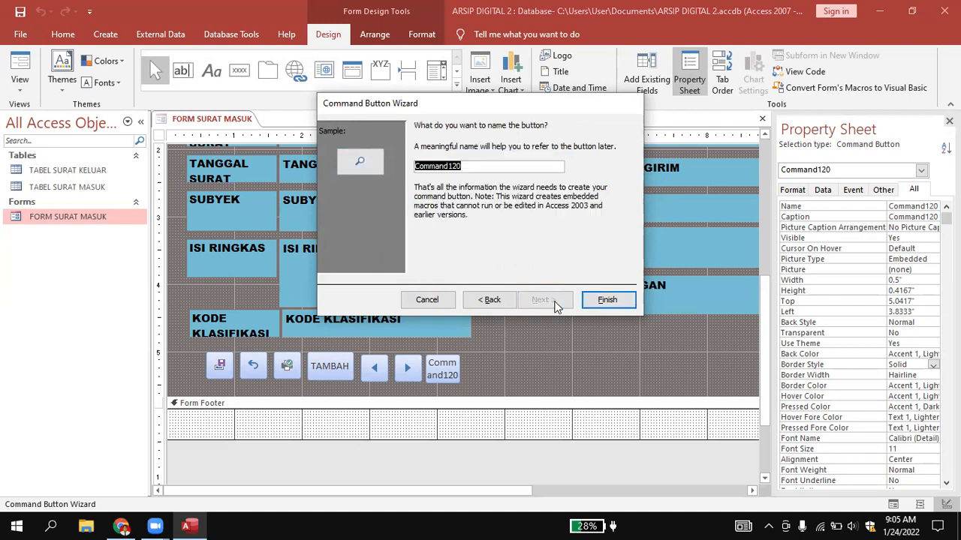
Name the find button cmdfind and finish the Command Button Wizard.
text(cmdfind)
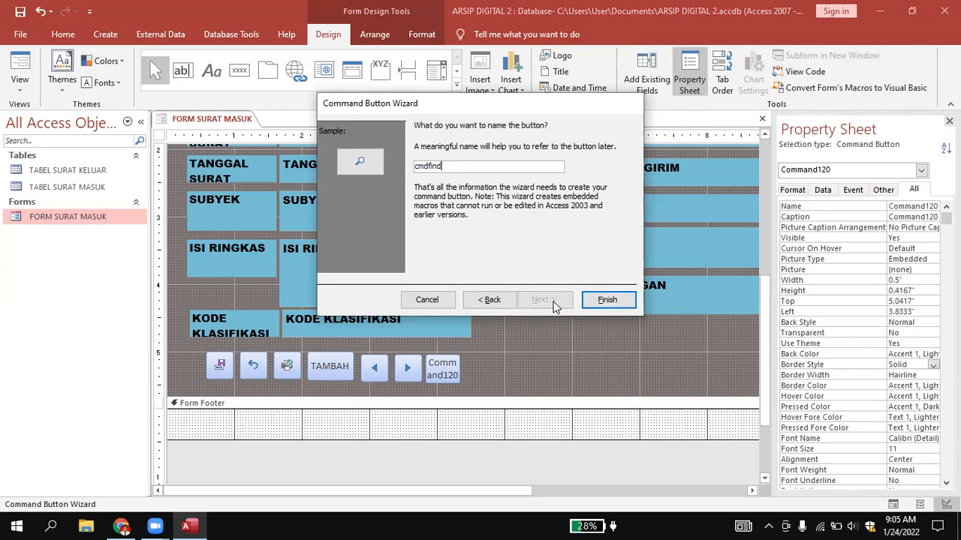
click(617, 300)
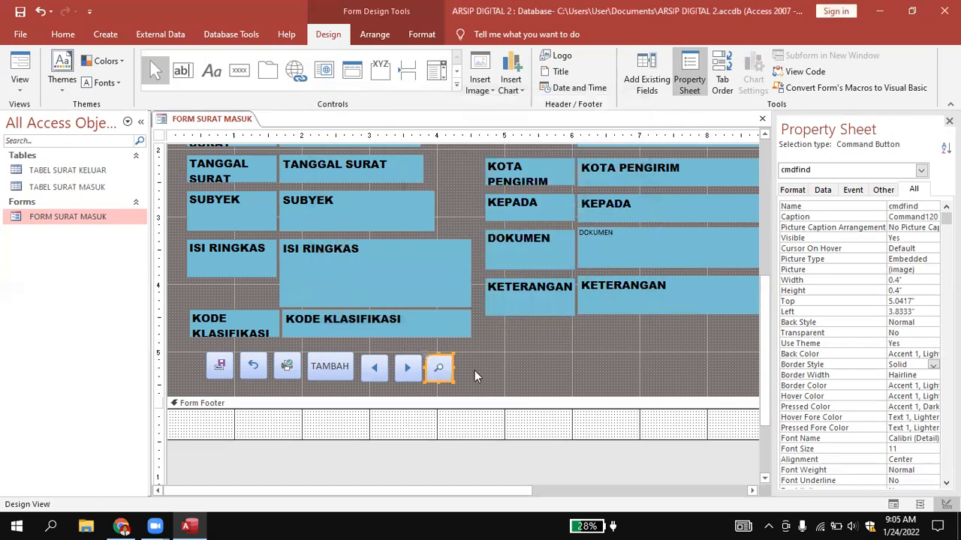
click(481, 377)
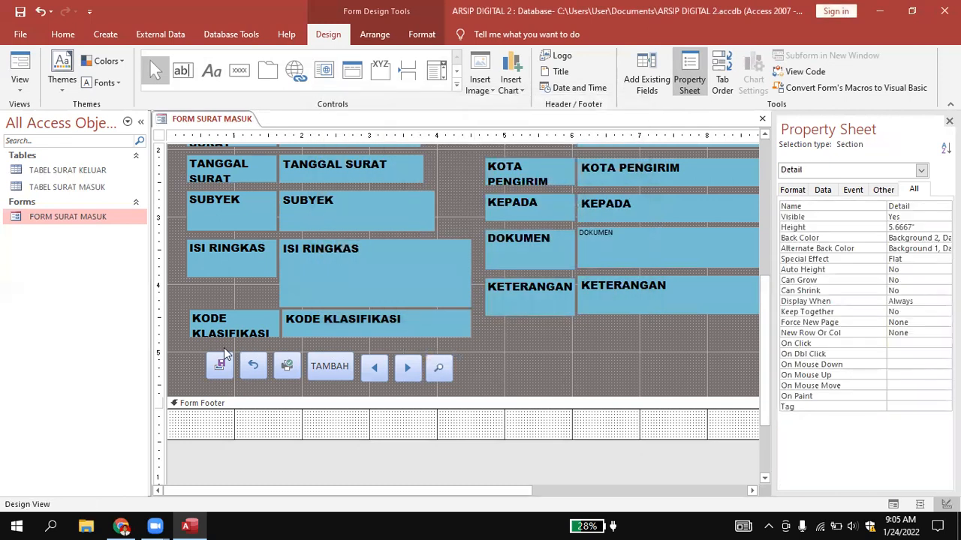
Arrange all seven command buttons below KODE KLASIFIKASI into one even row with the Tabular layout.
drag(196, 347, 504, 390)
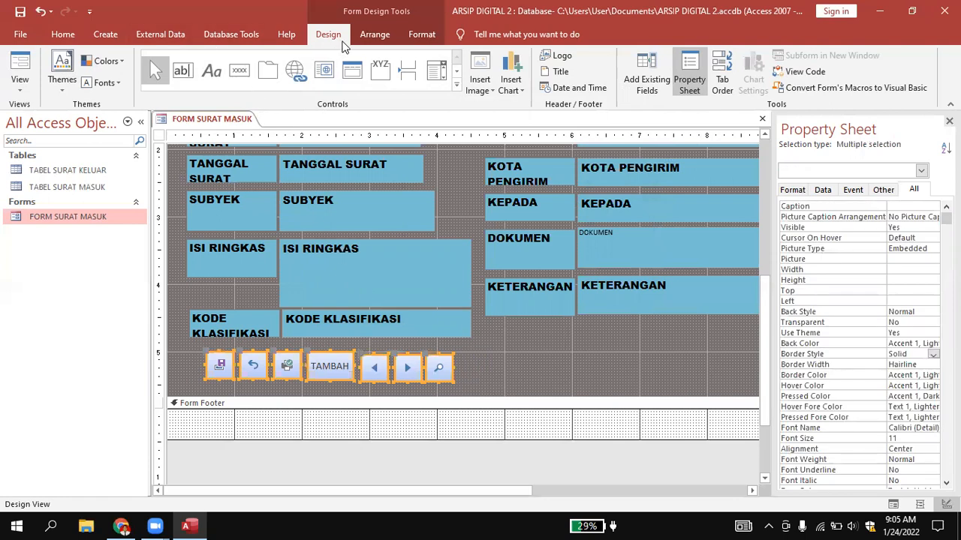
click(369, 38)
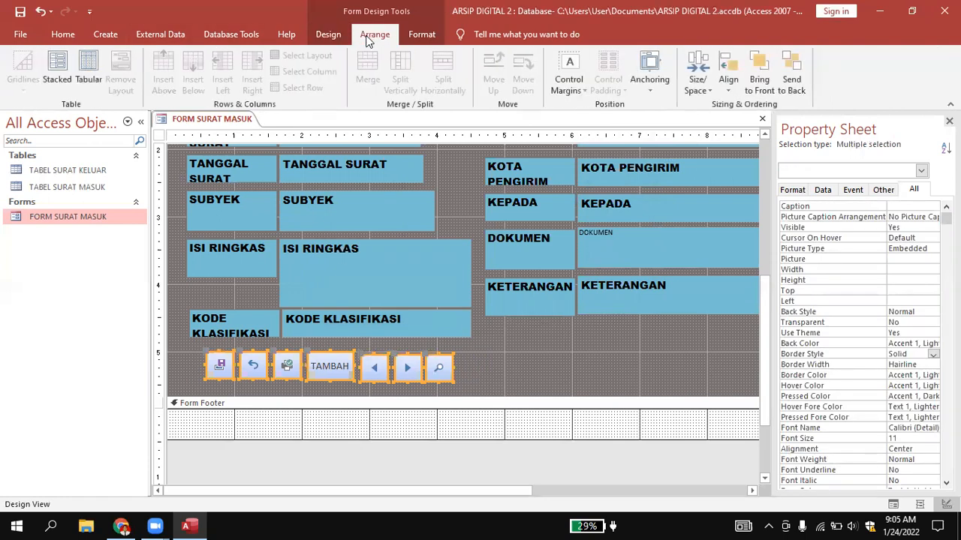
click(47, 67)
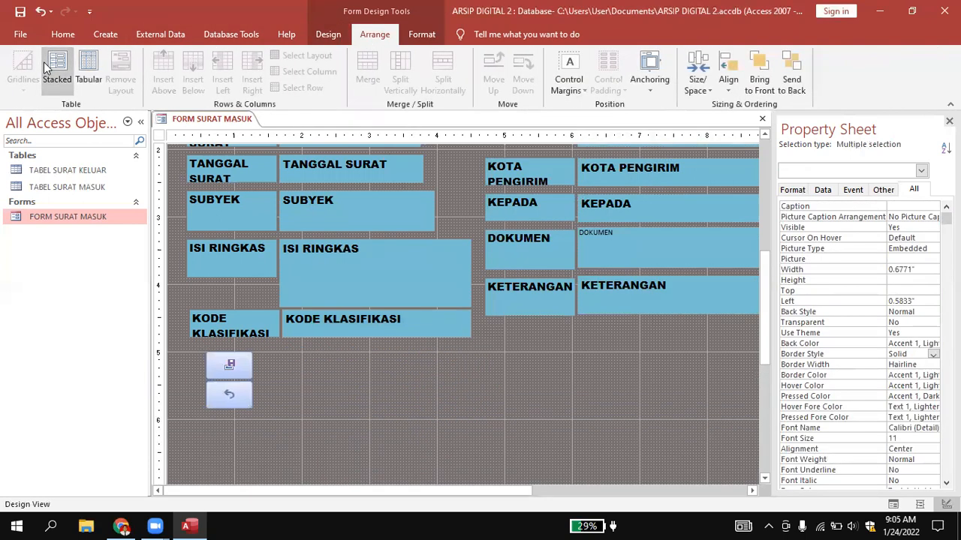
click(87, 73)
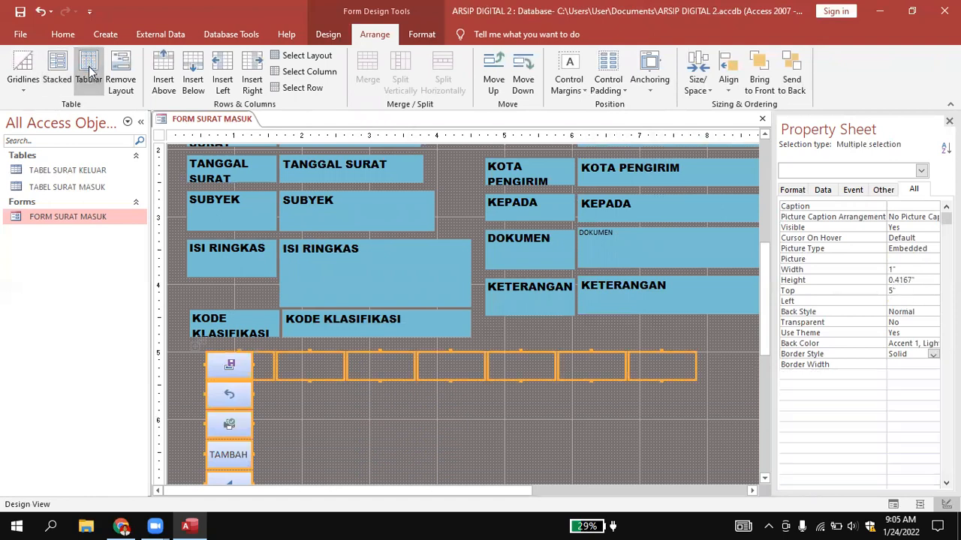
click(375, 417)
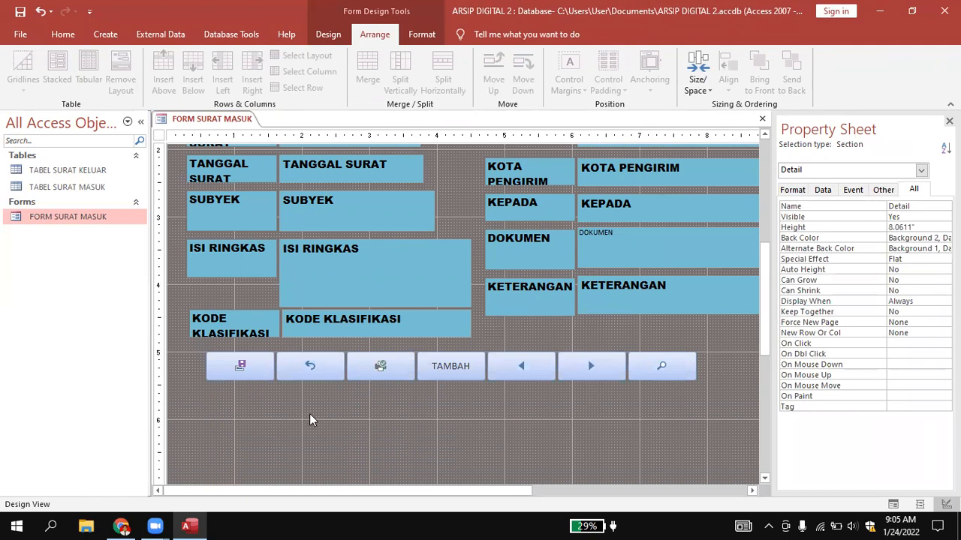
Set the font size of the NOMOR SURAT label to 10.
scroll(311, 418, up, 3)
click(238, 386)
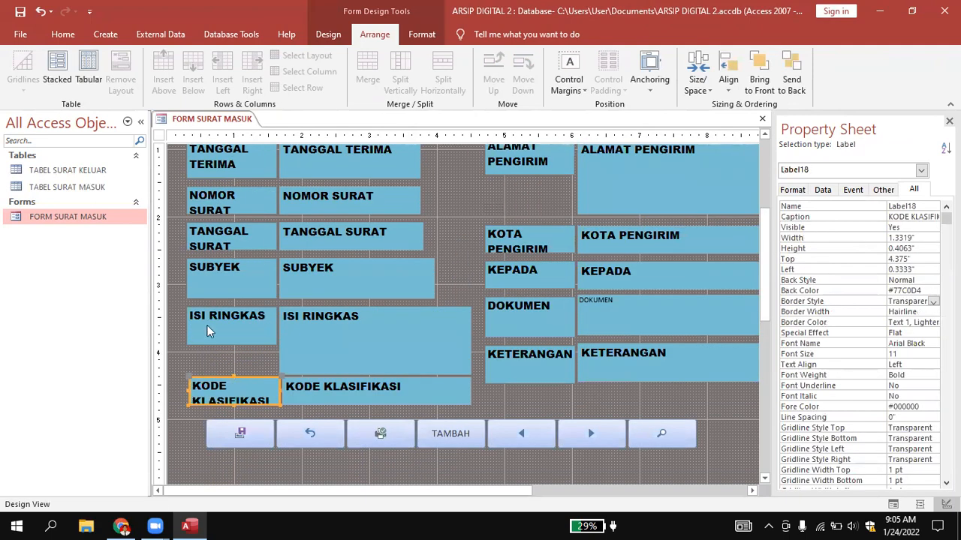
scroll(215, 321, up, 5)
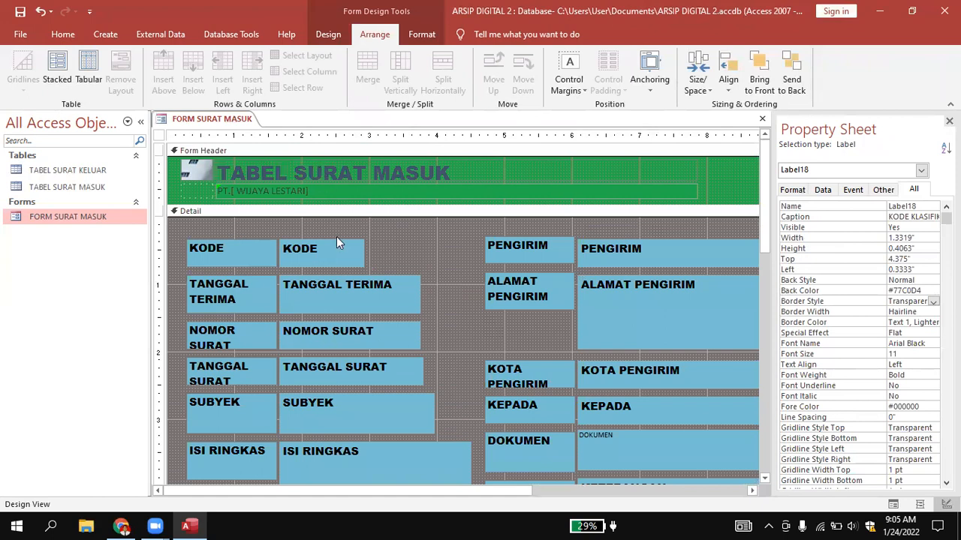
click(340, 223)
click(194, 251)
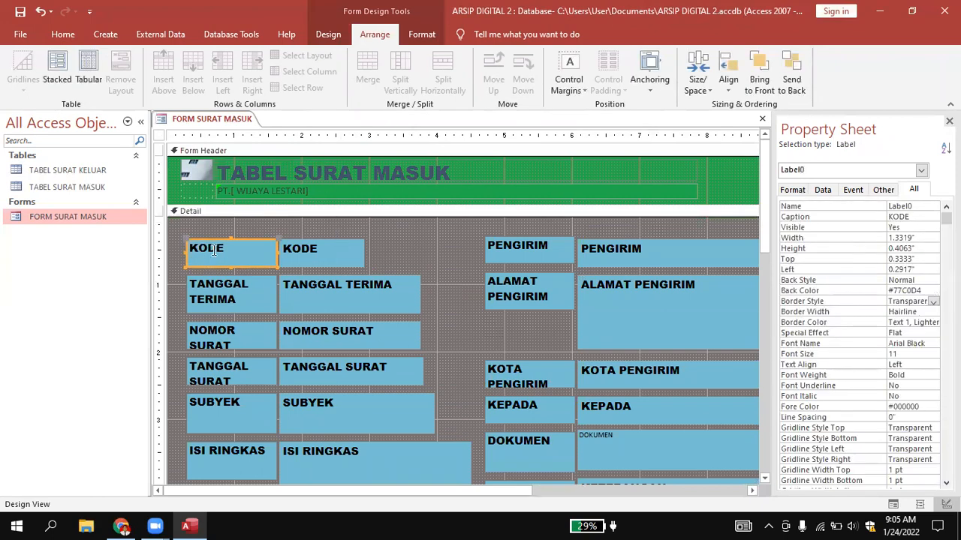
click(238, 330)
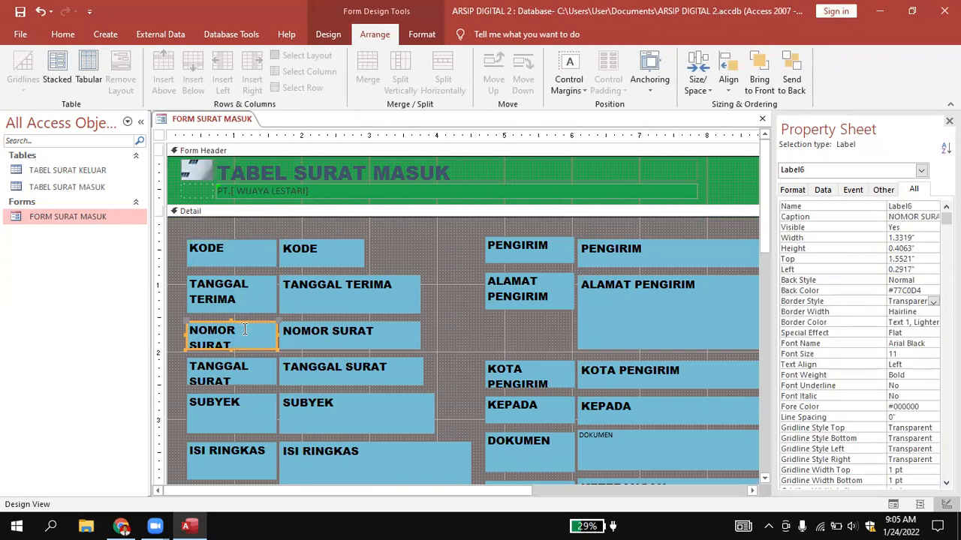
drag(189, 329, 242, 346)
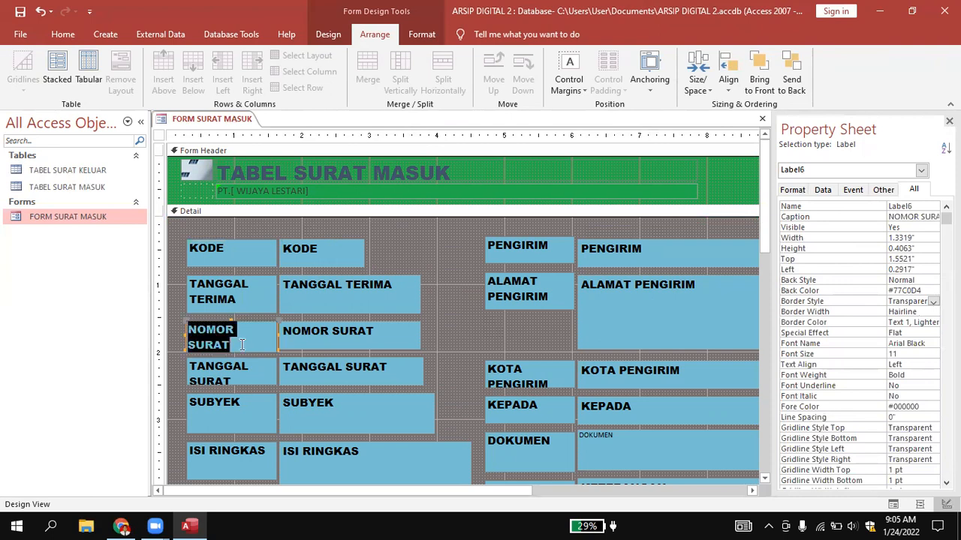
click(57, 37)
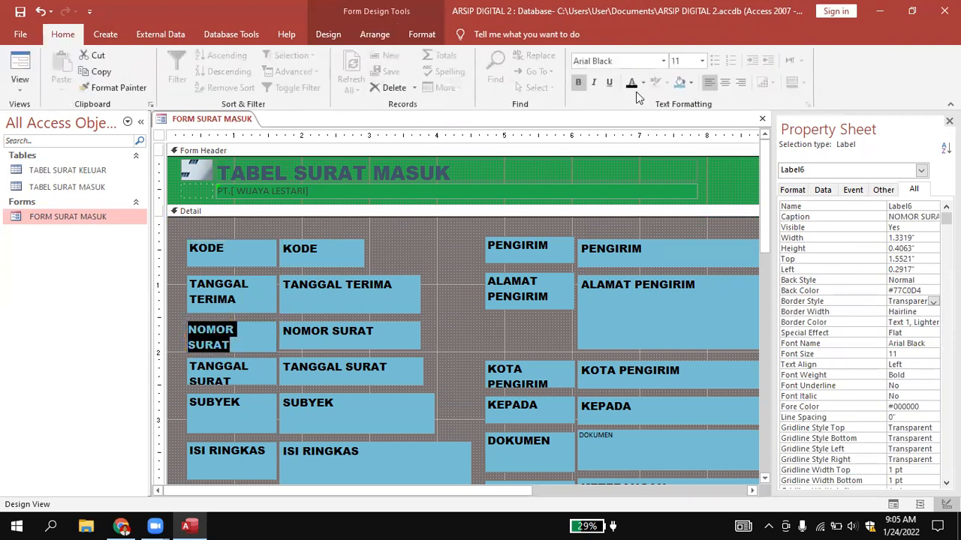
click(702, 61)
click(695, 96)
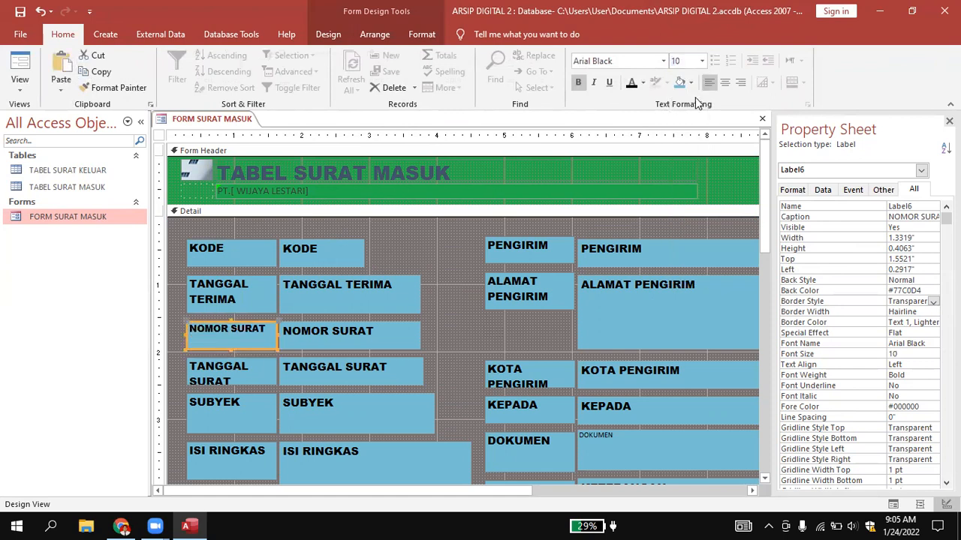
click(474, 284)
Set the font size of the TANGGAL SURAT label to 10.
click(217, 369)
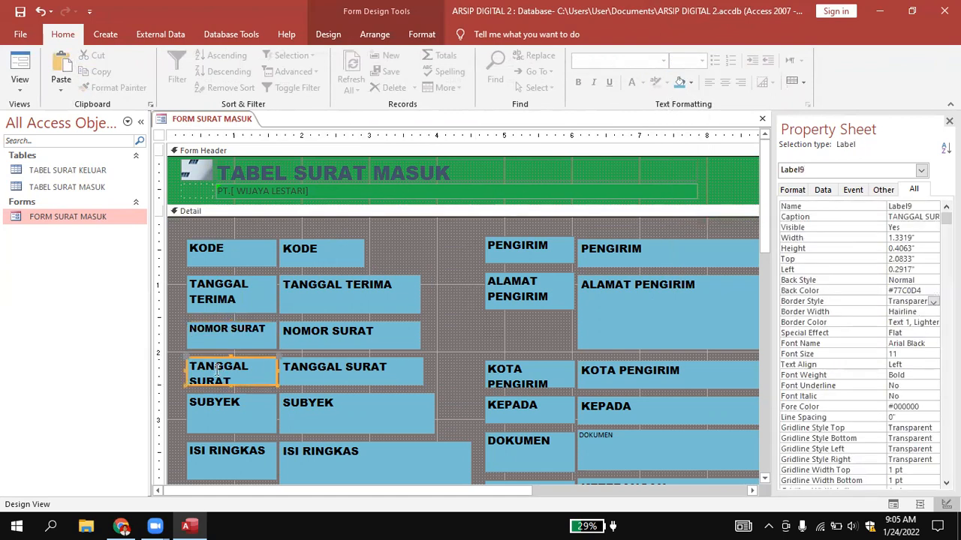
click(189, 368)
drag(189, 368, 235, 378)
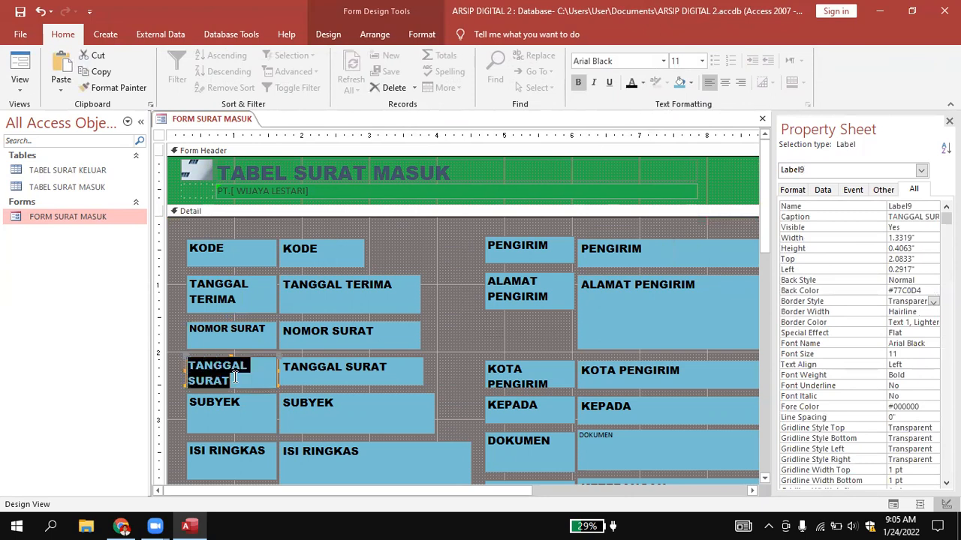
click(704, 60)
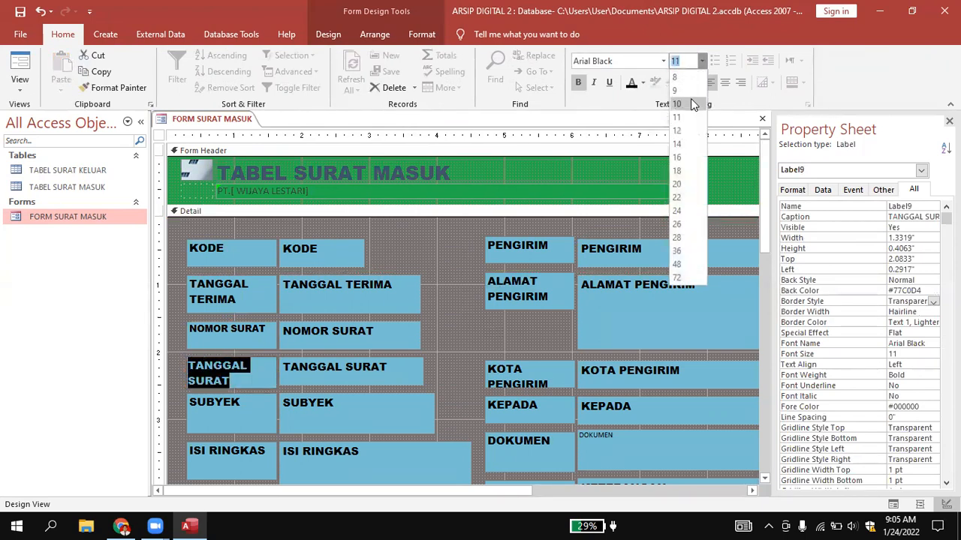
click(692, 101)
Set the font size of the SUBYEK label to 10.
scroll(323, 292, down, 3)
click(230, 270)
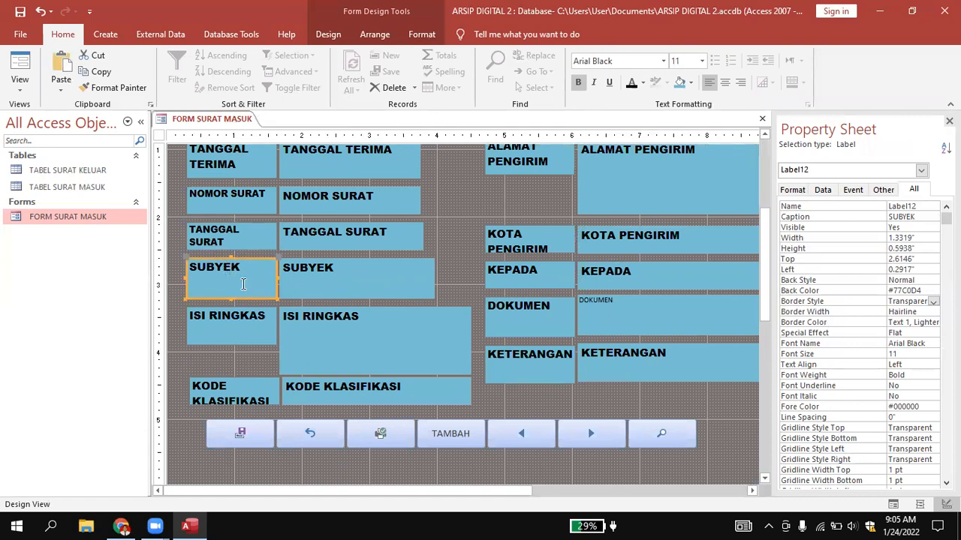
click(701, 61)
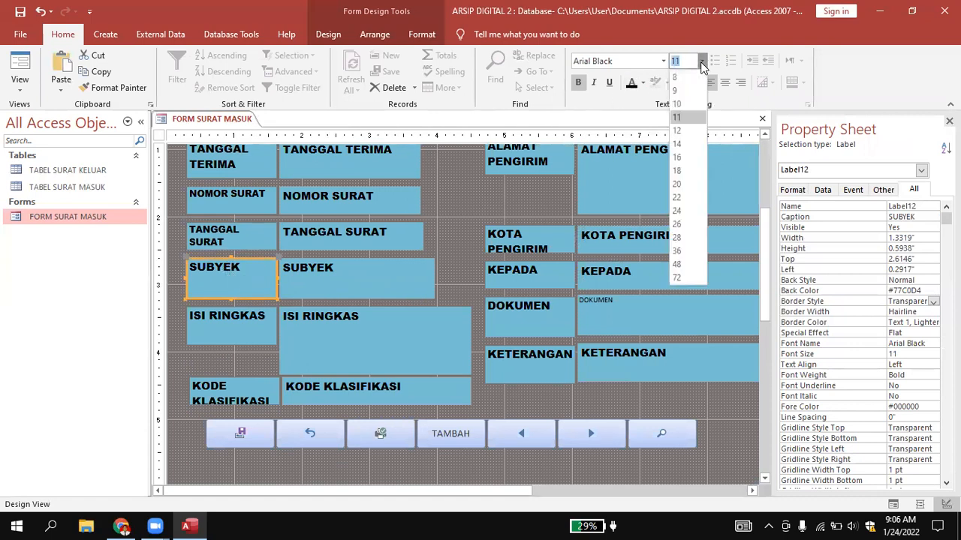
click(691, 100)
Set the font size of the ISI RINGKAS label to 10.
click(266, 324)
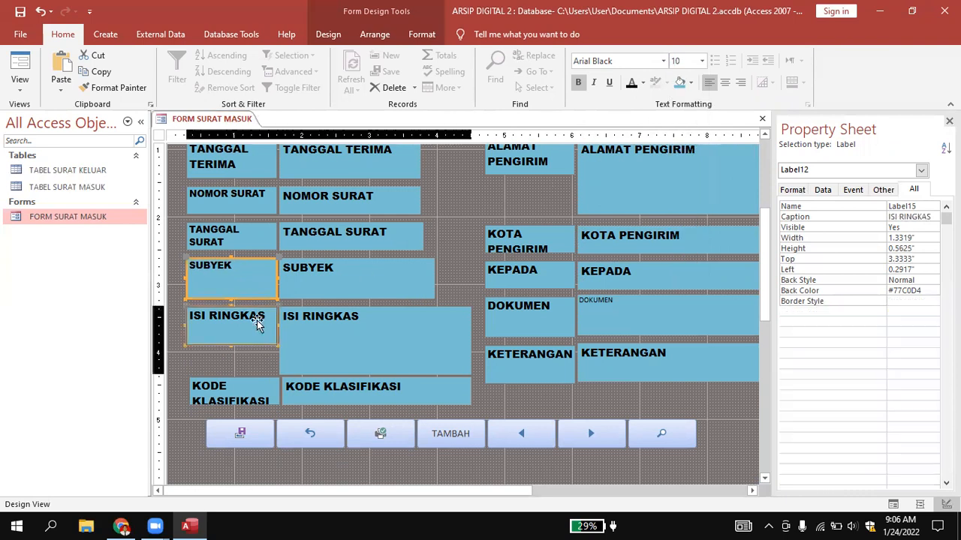
click(260, 315)
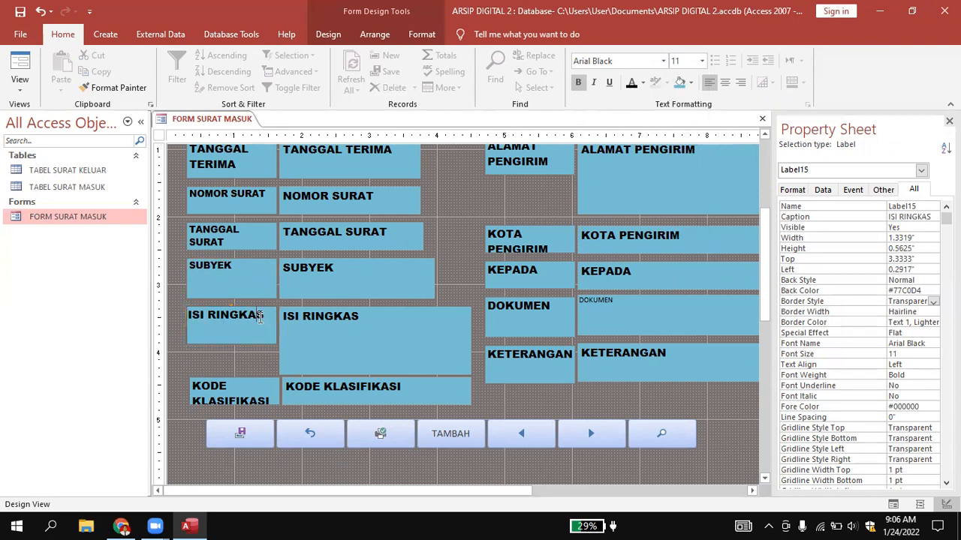
drag(267, 315, 185, 315)
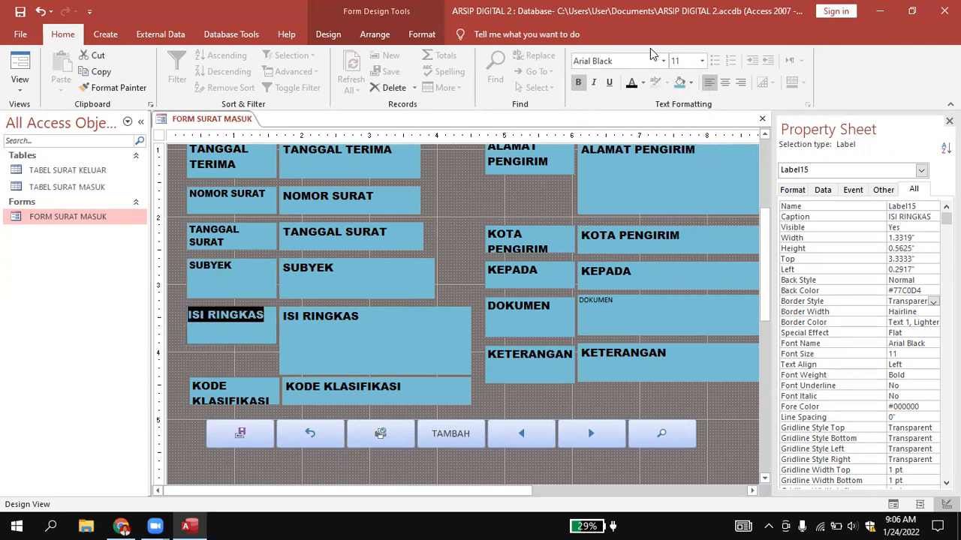
click(704, 61)
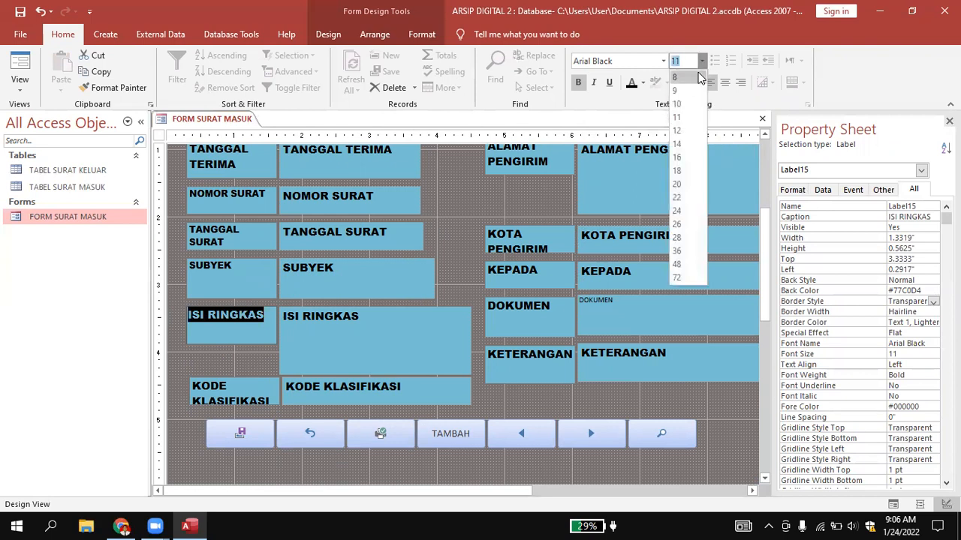
click(684, 105)
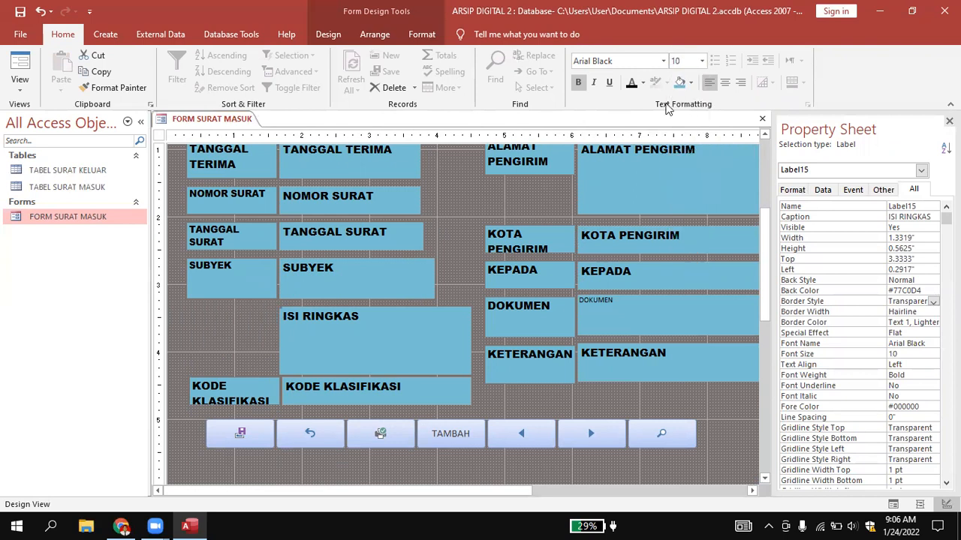
Set the font size of the KODE KLASIFIKASI label to 10.
click(237, 367)
scroll(326, 342, down, 3)
click(255, 336)
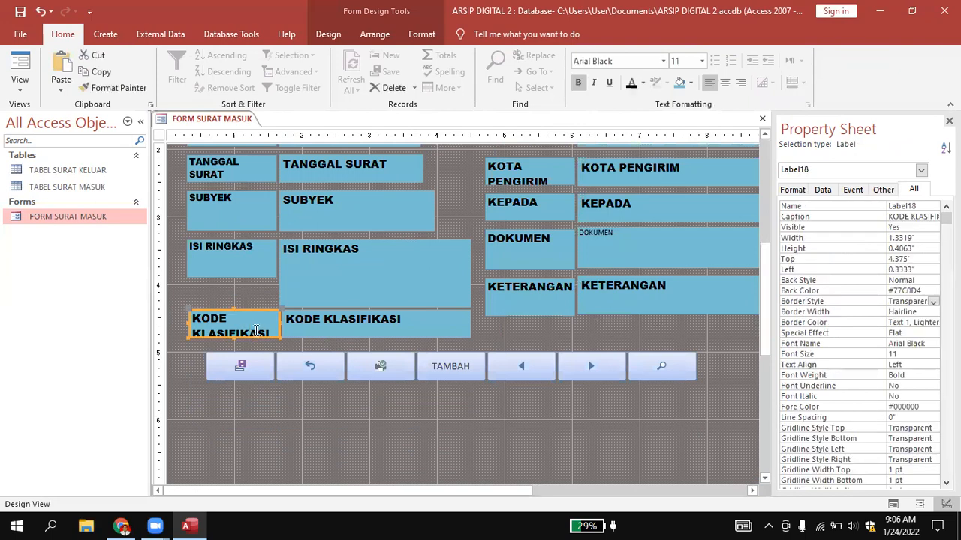
drag(264, 335, 179, 308)
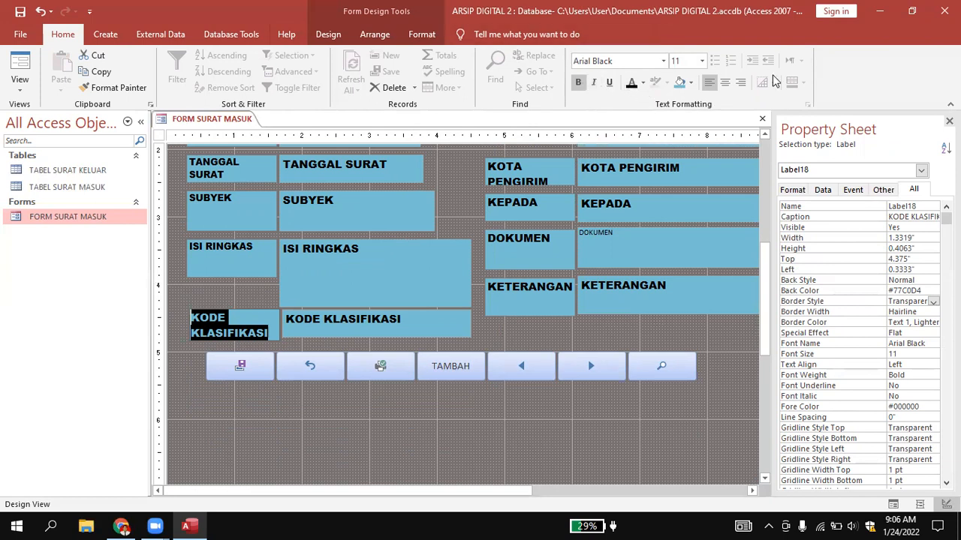
click(700, 62)
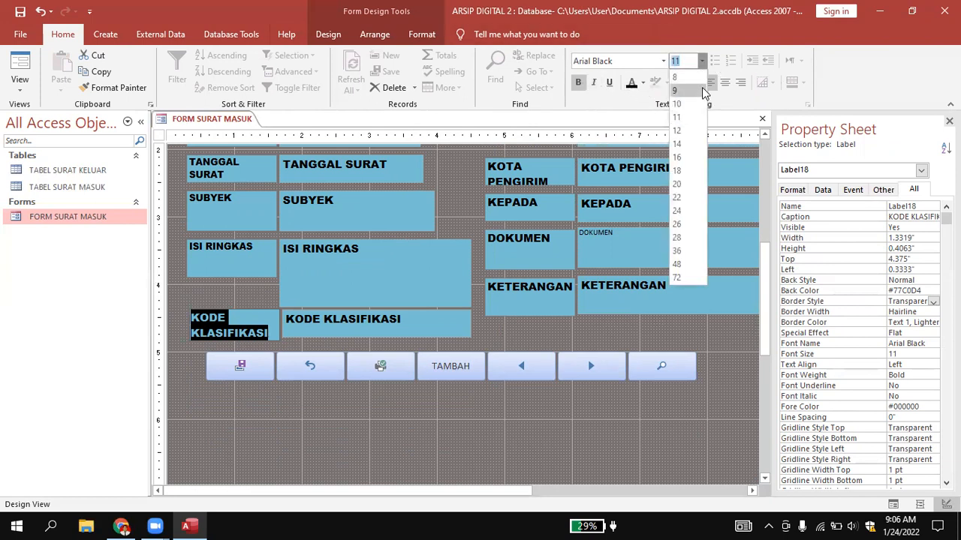
click(678, 103)
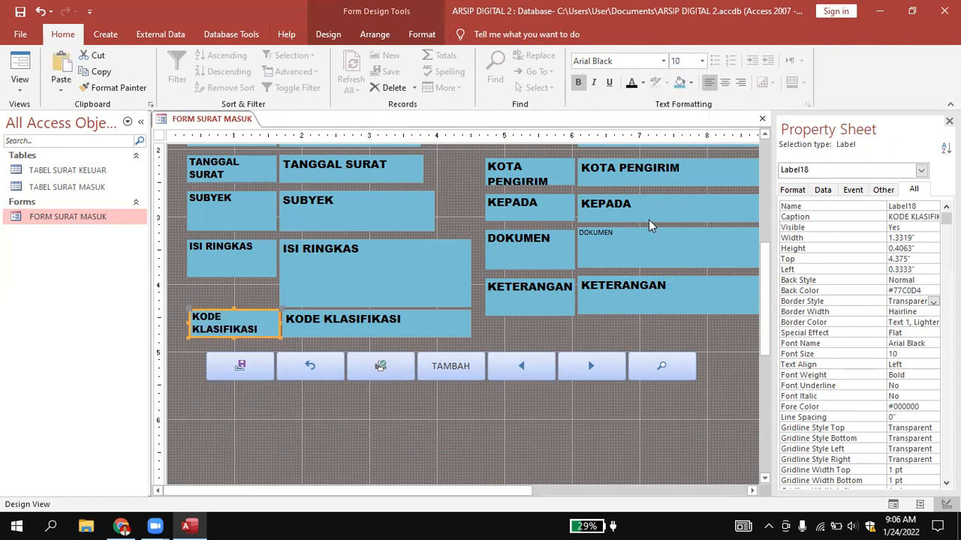
click(608, 323)
Set the font size of all six labels in the second label column, from PENGIRIM through KETERANGAN, to 10 in one change.
scroll(608, 323, up, 4)
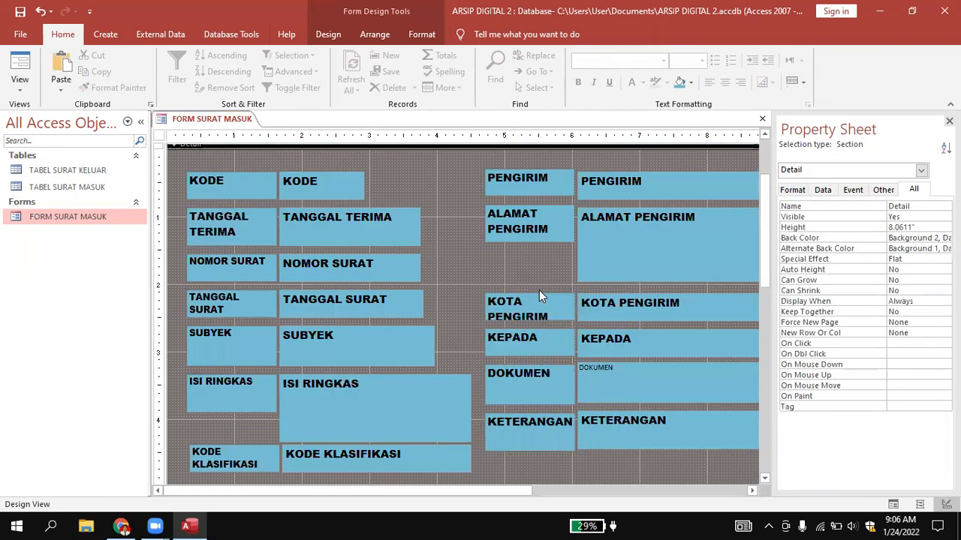
click(547, 183)
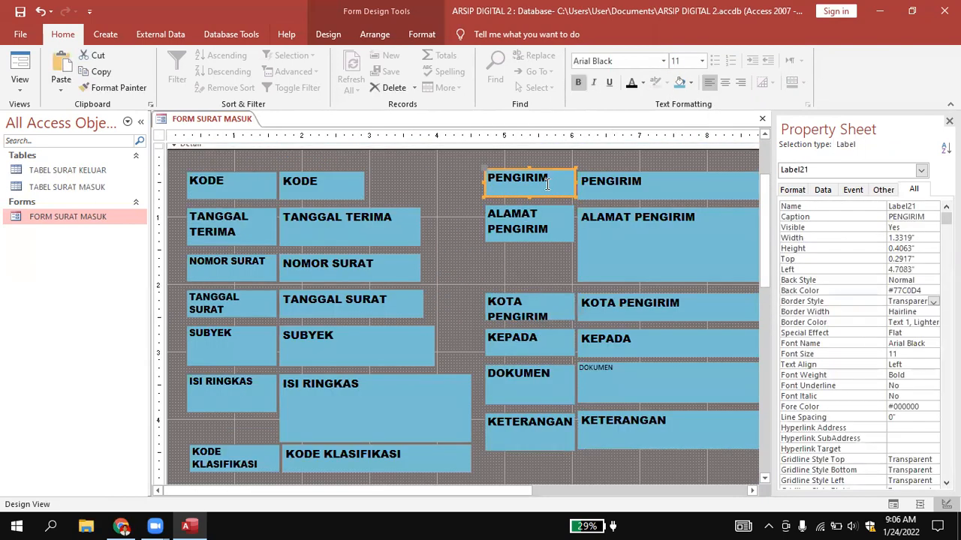
shift+click(527, 218)
shift+click(517, 300)
shift+click(517, 342)
shift+click(515, 375)
shift+click(521, 422)
scroll(544, 366, down, 2)
scroll(544, 365, up, 2)
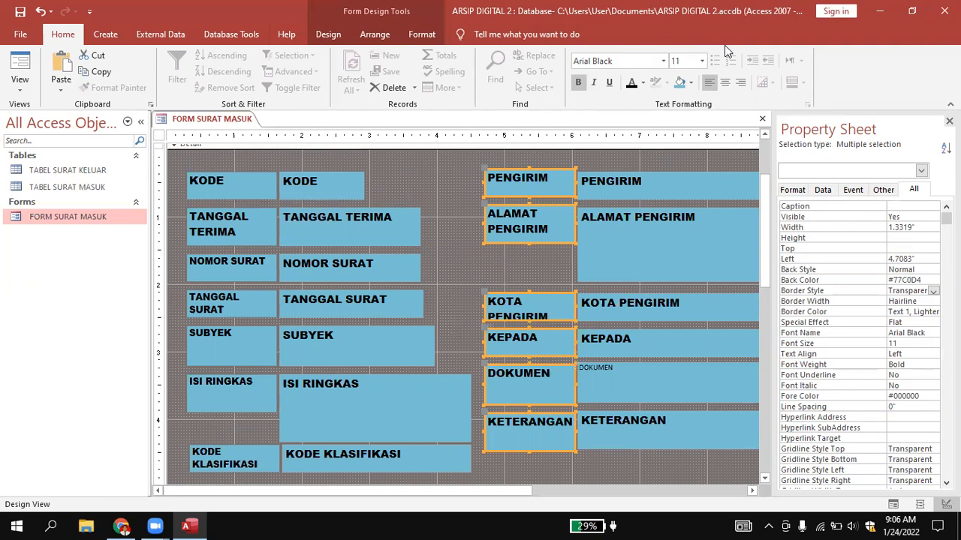
click(703, 62)
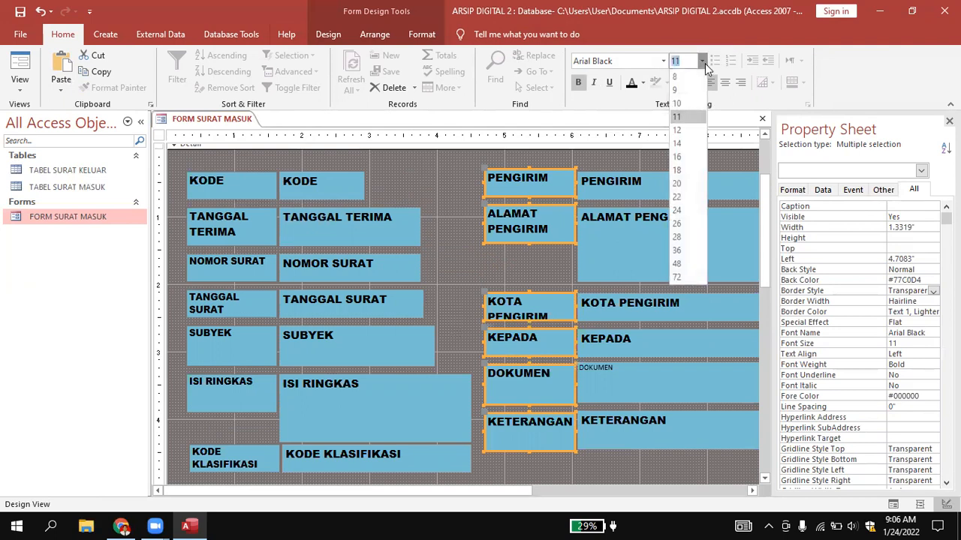
click(678, 103)
click(458, 195)
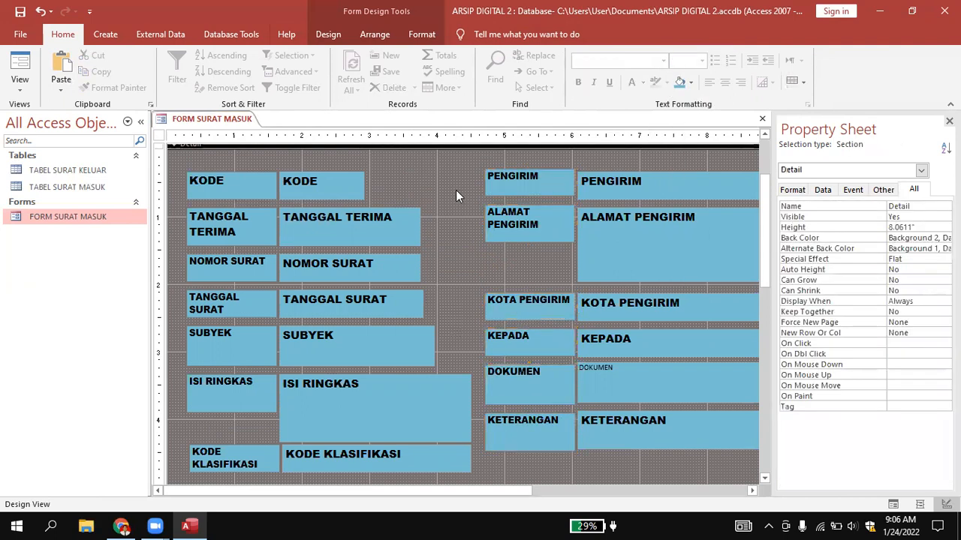
Select all thirteen field labels in both columns together and set their back color to the standard dark indigo.
scroll(456, 188, down, 2)
scroll(455, 188, up, 2)
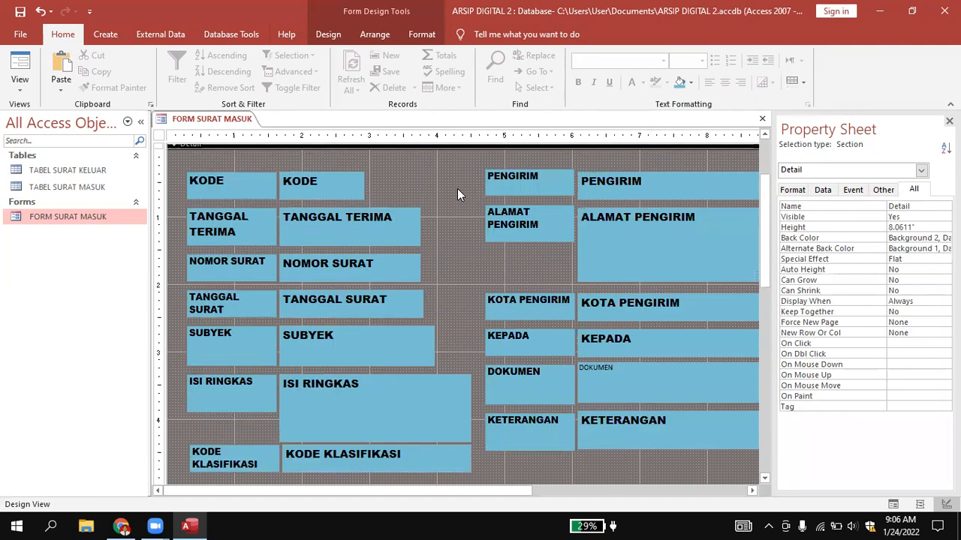
click(231, 173)
shift+click(220, 229)
shift+click(221, 268)
shift+click(220, 304)
shift+click(224, 339)
shift+click(232, 382)
shift+click(226, 450)
shift+click(544, 193)
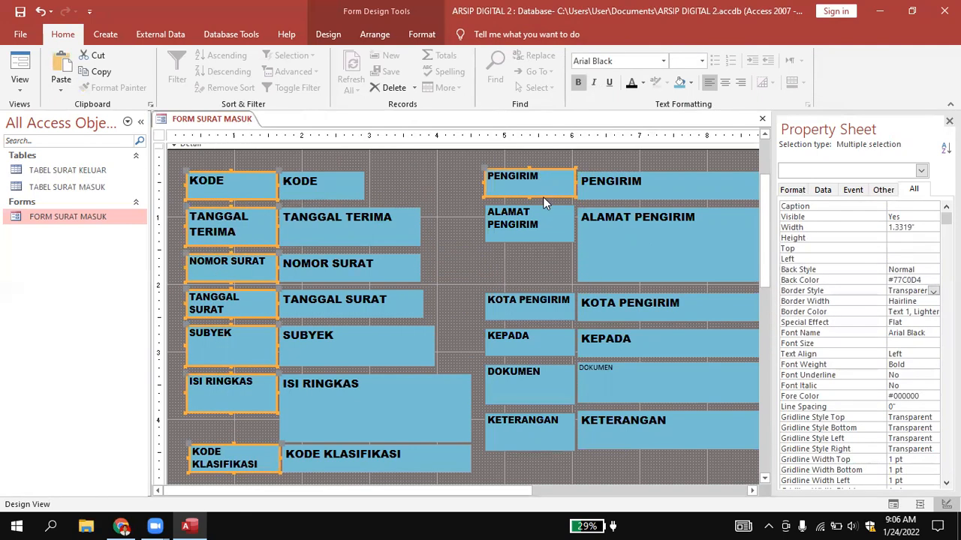
shift+click(544, 218)
shift+click(523, 306)
shift+click(525, 344)
shift+click(525, 379)
shift+click(524, 425)
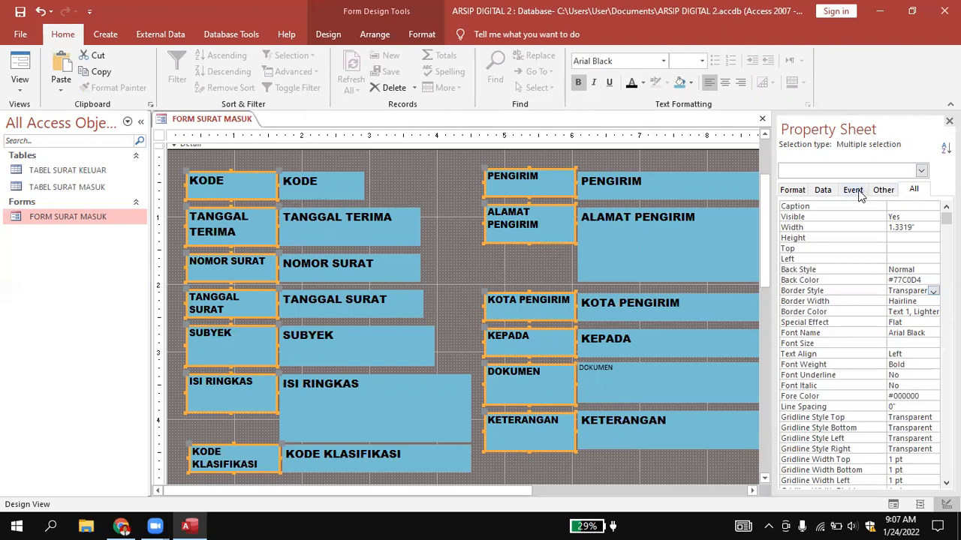
click(792, 192)
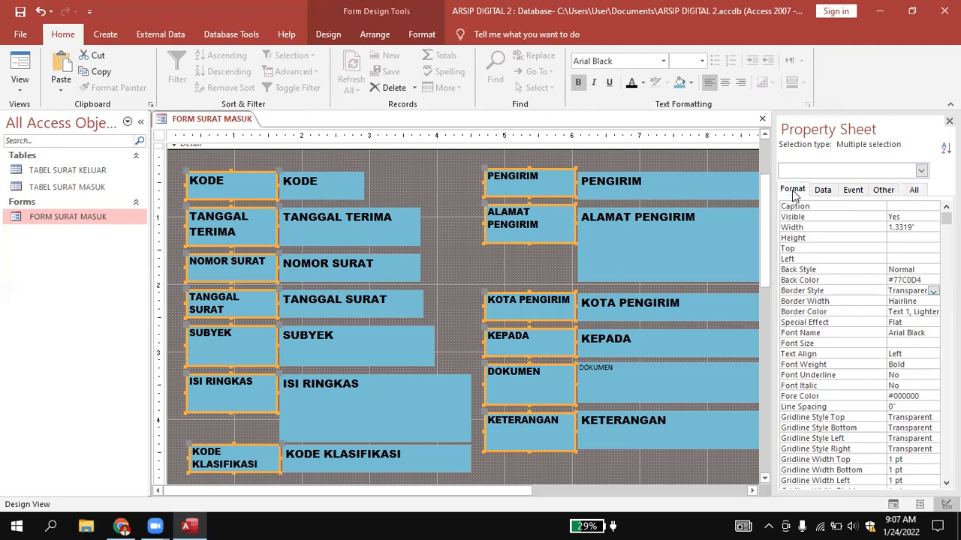
click(816, 281)
click(931, 280)
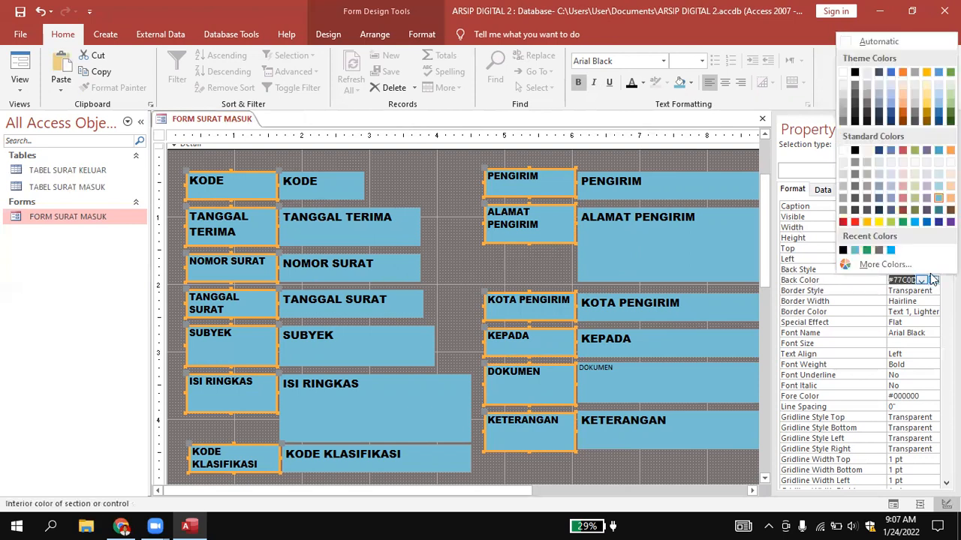
click(937, 223)
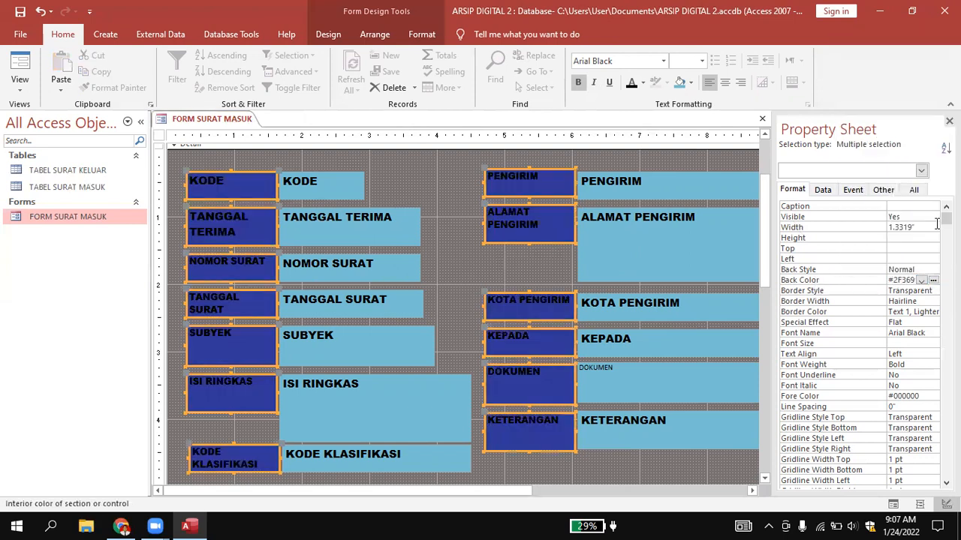
Try purple as the back color of the thirteen selected labels, and settle on the standard medium blue instead.
click(933, 280)
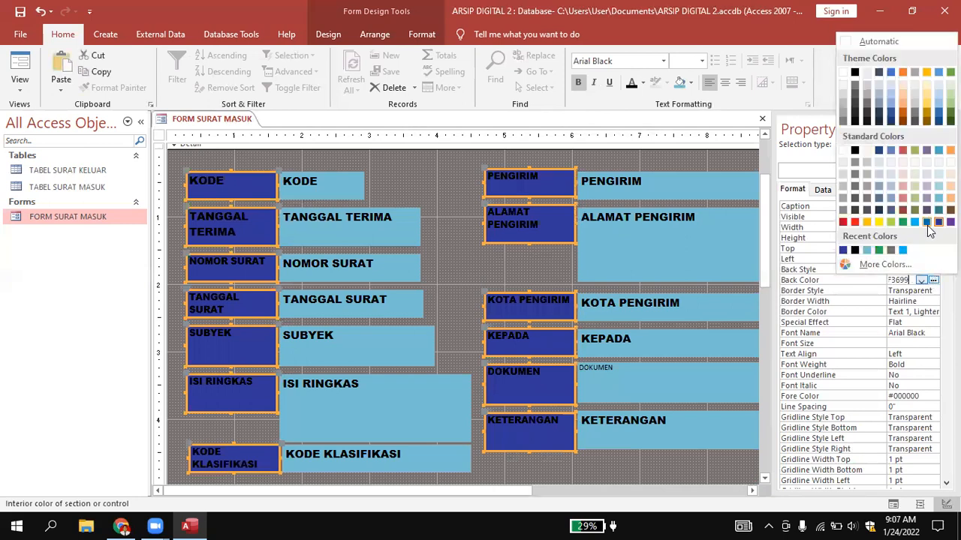
click(950, 222)
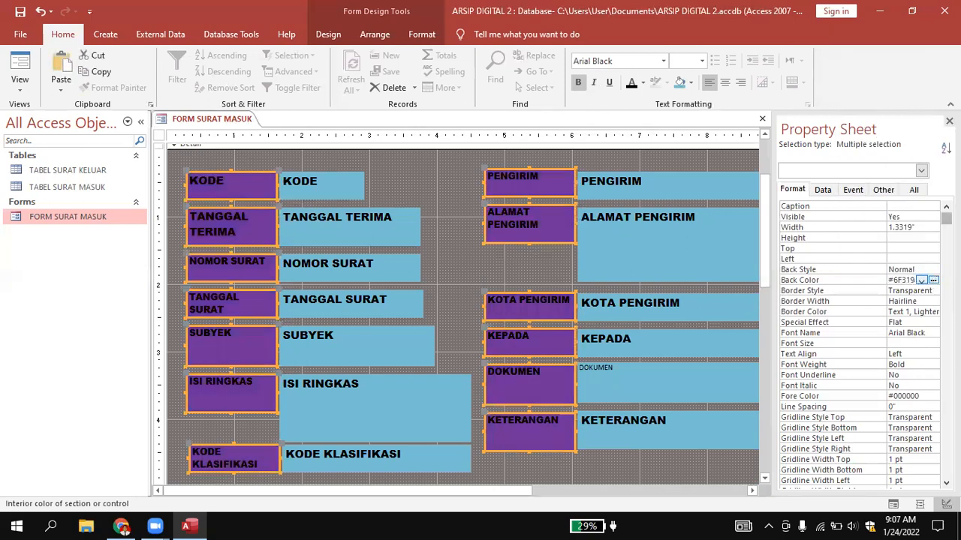
click(933, 280)
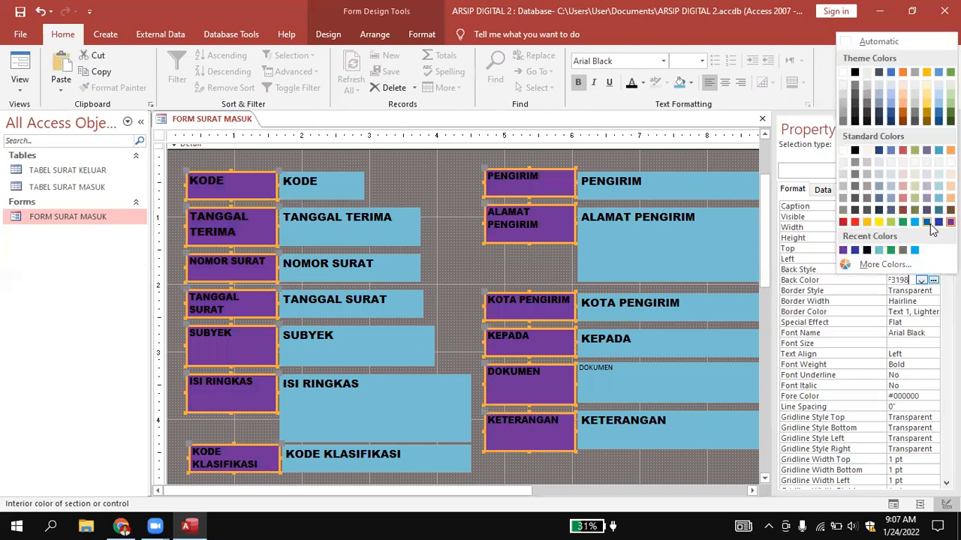
click(930, 229)
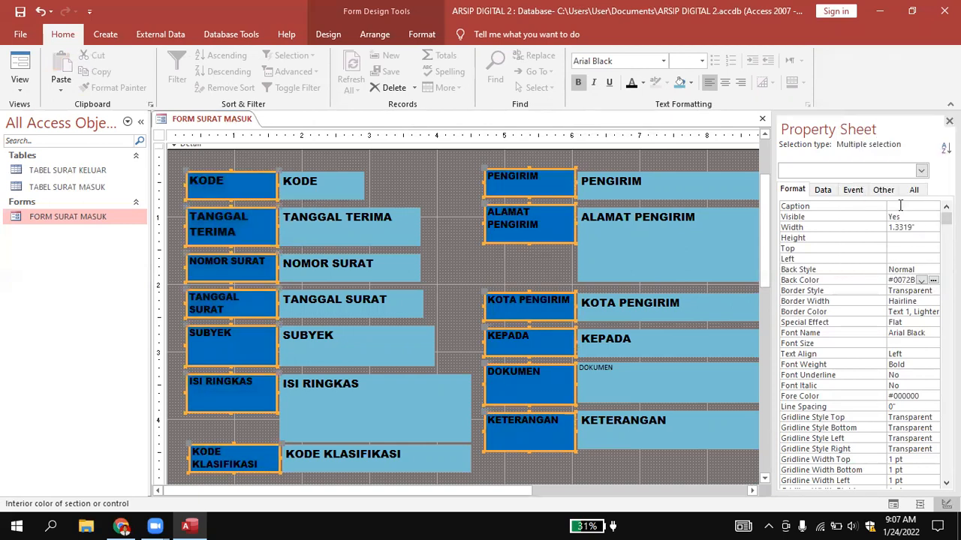
Examine the available properties of the thirteen field labels, the Detail section and the KODE label.
click(914, 190)
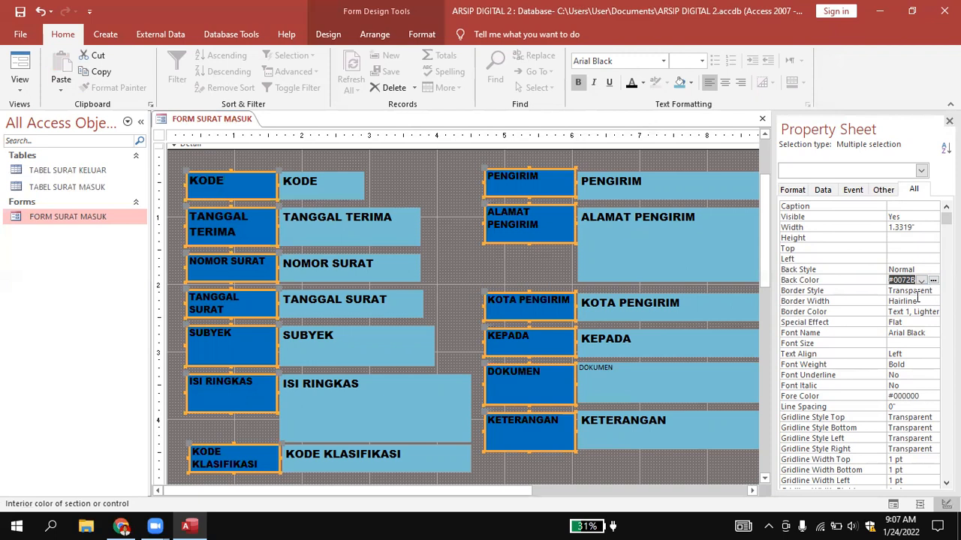
scroll(917, 298, down, 3)
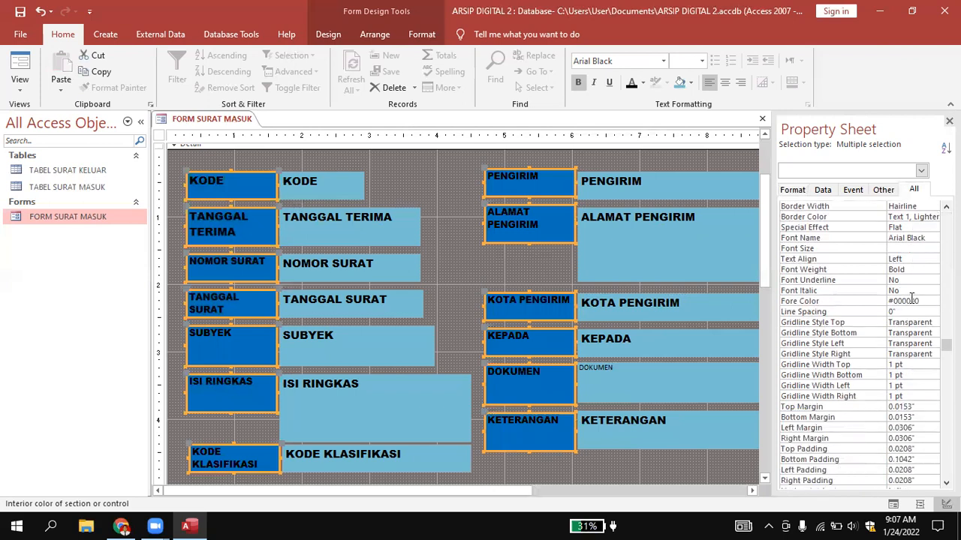
scroll(911, 298, down, 3)
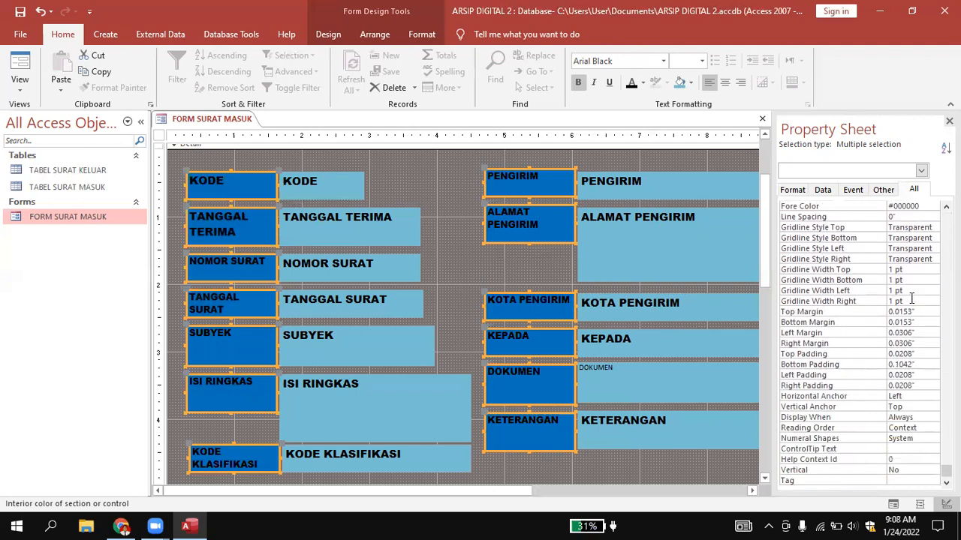
scroll(911, 297, up, 3)
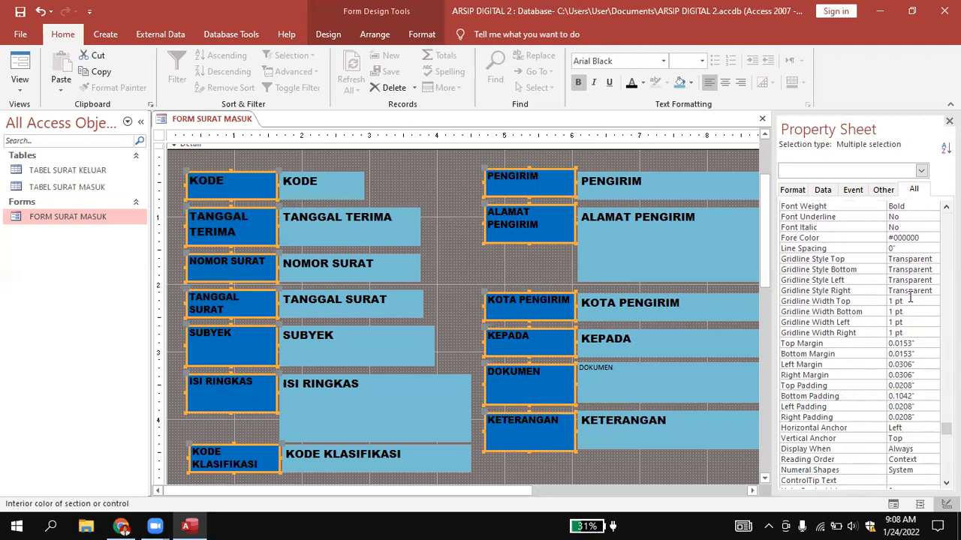
click(506, 275)
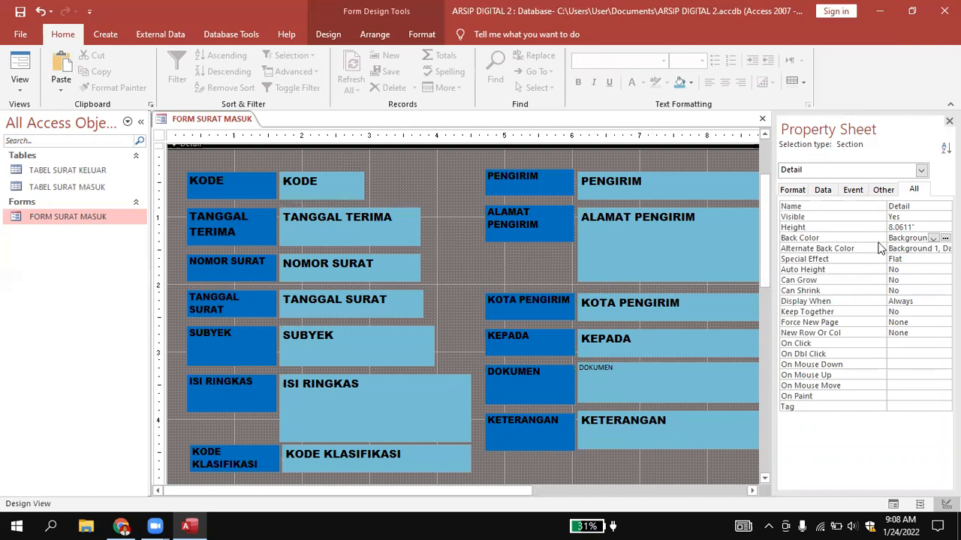
click(885, 192)
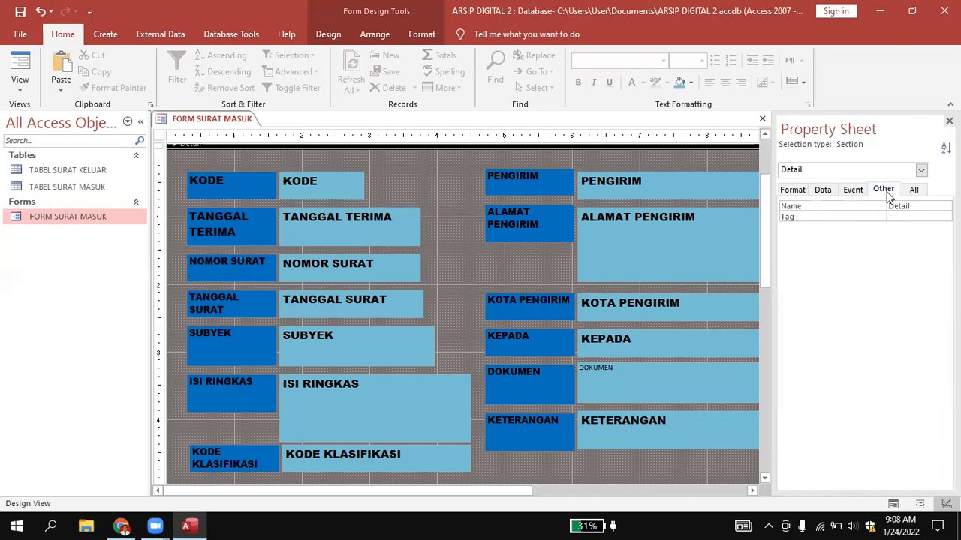
click(823, 190)
click(244, 197)
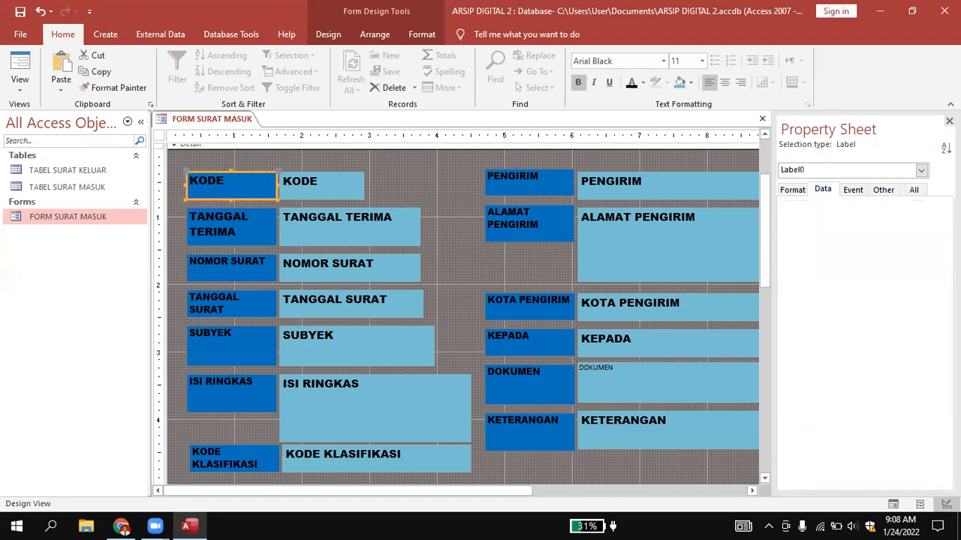
click(914, 190)
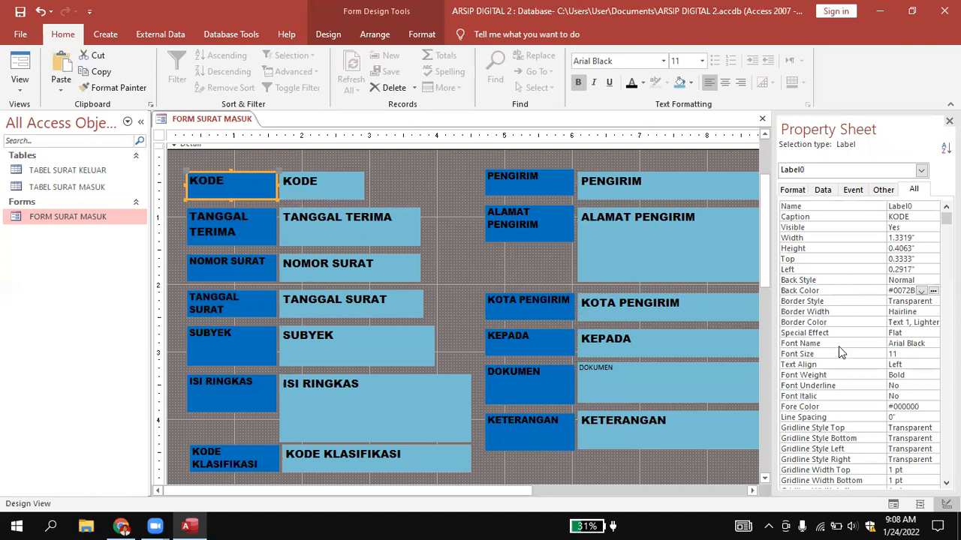
scroll(838, 348, down, 2)
scroll(840, 354, down, 4)
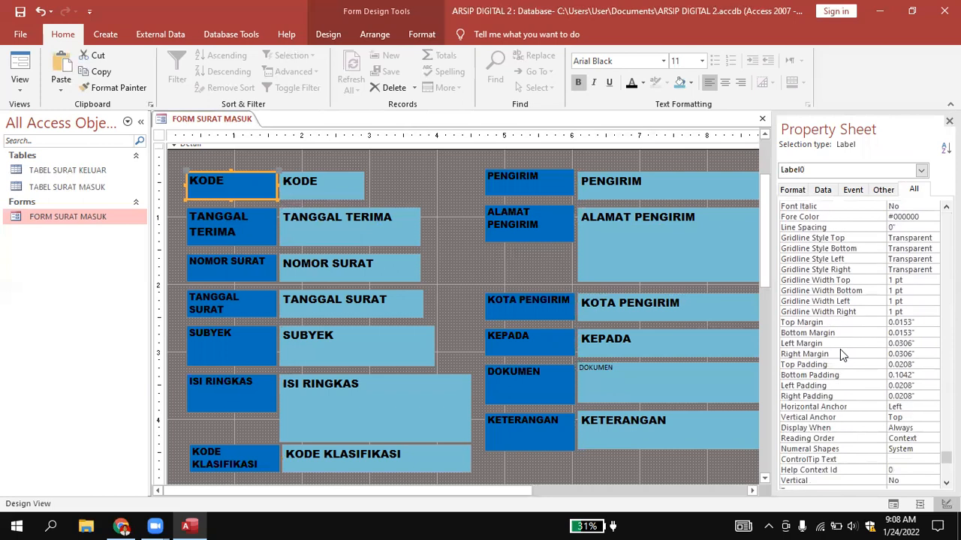
scroll(840, 353, down, 1)
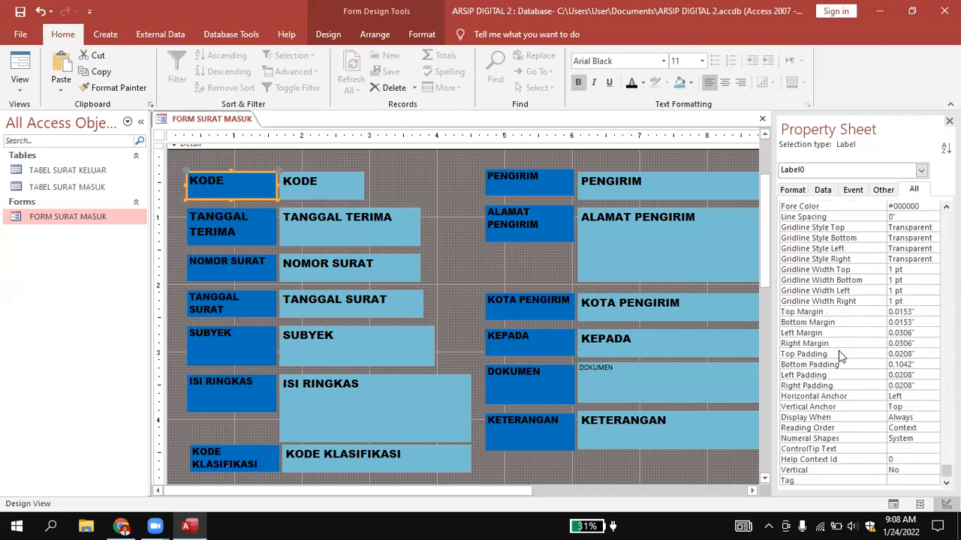
scroll(839, 351, up, 6)
scroll(838, 351, down, 1)
scroll(837, 353, up, 1)
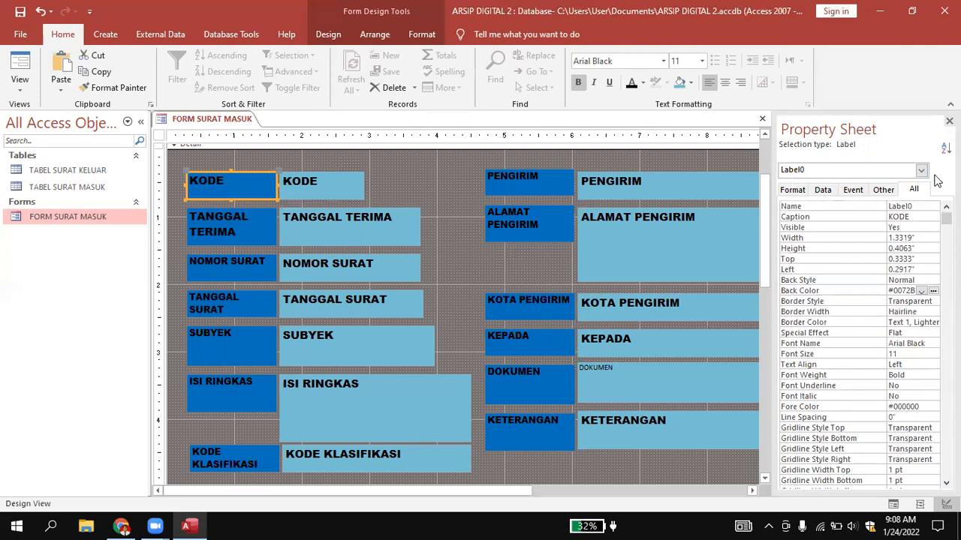
click(699, 153)
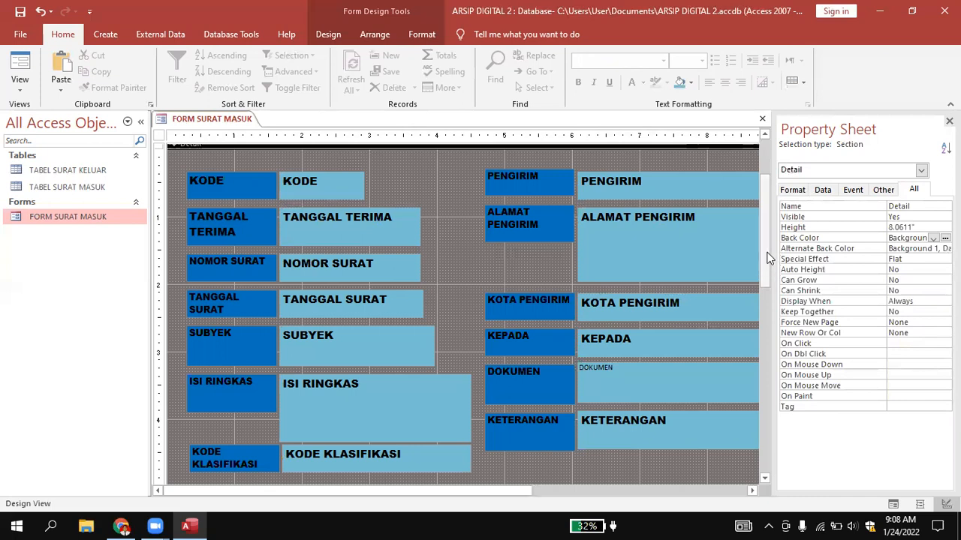
Show FORM SURAT MASUK in Form View and examine its labels, fields and buttons from header to button row.
scroll(623, 200, up, 1)
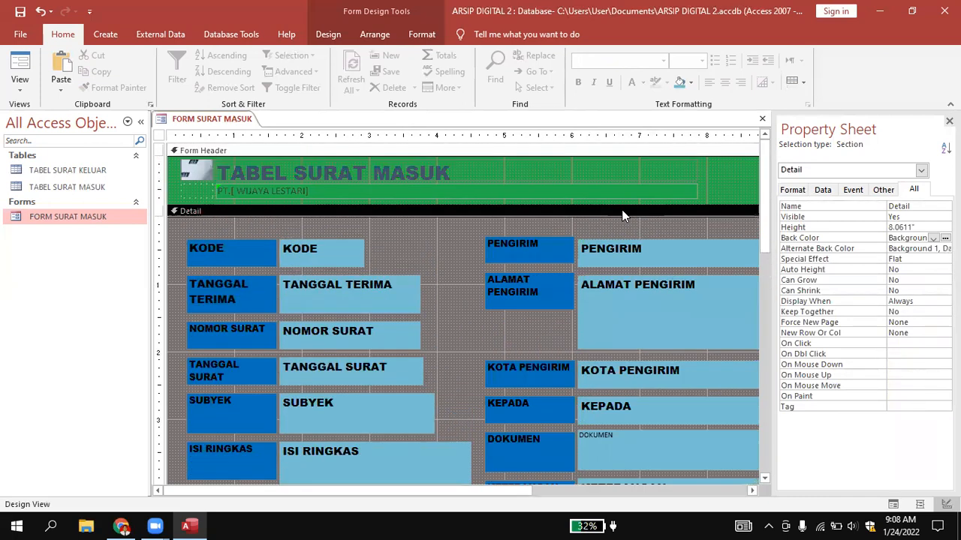
right_click(206, 117)
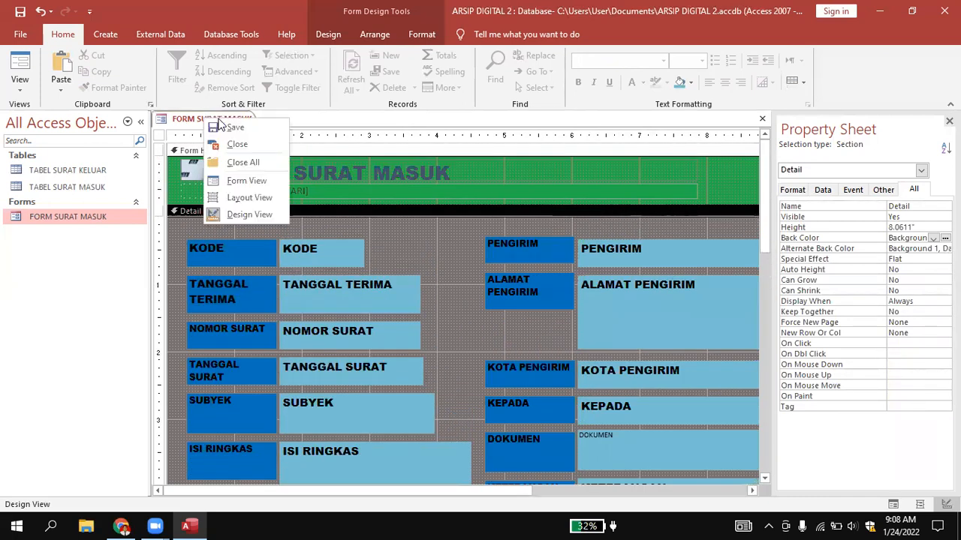
click(246, 181)
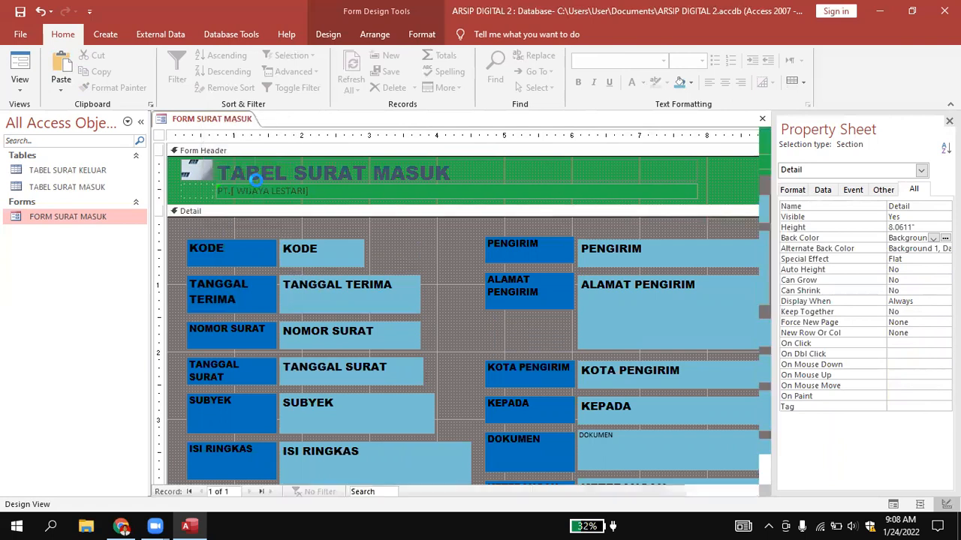
scroll(678, 238, down, 3)
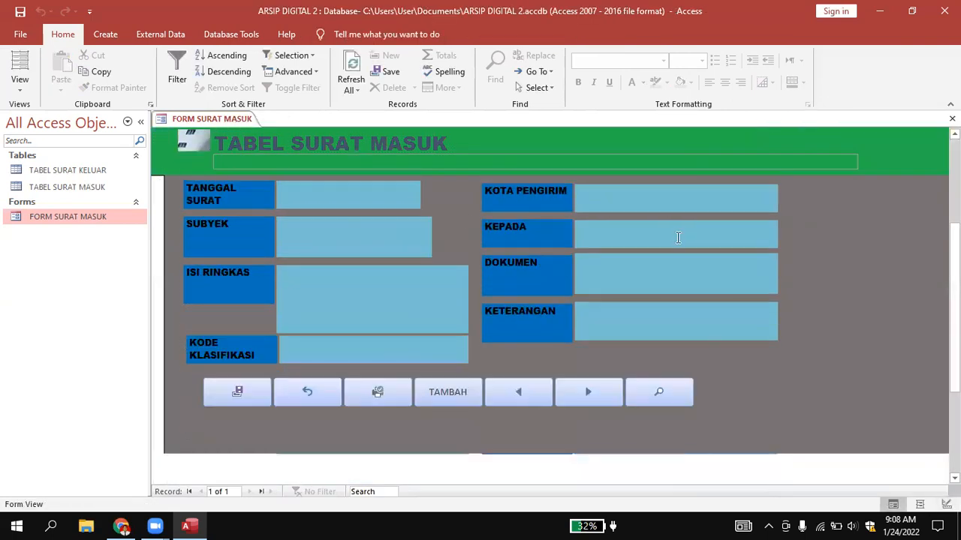
scroll(678, 237, up, 3)
scroll(680, 243, down, 2)
scroll(683, 251, up, 2)
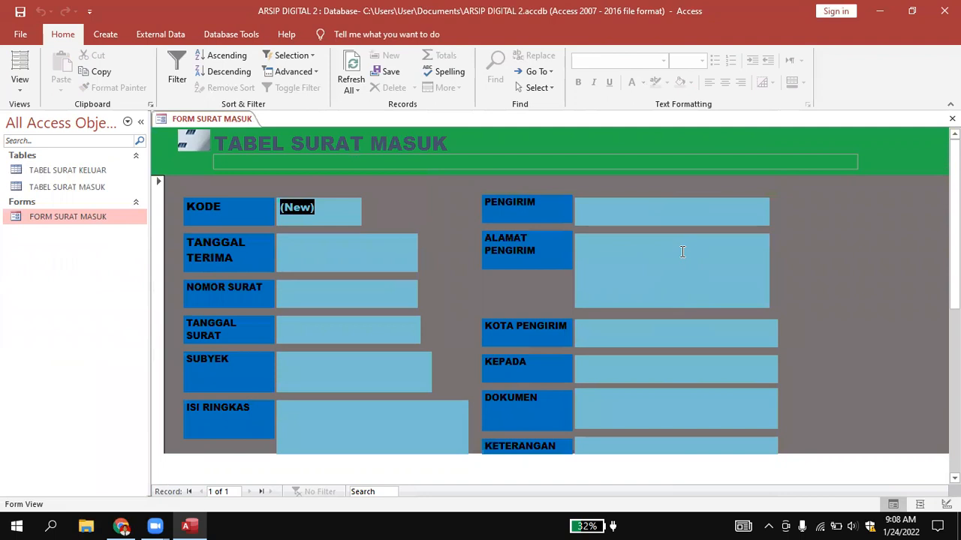
scroll(683, 253, down, 2)
scroll(685, 257, up, 2)
scroll(684, 258, down, 3)
scroll(684, 257, up, 3)
scroll(718, 229, down, 2)
scroll(718, 225, up, 3)
Save the restyled FORM SURAT MASUK and check its layout over the full length of the form.
right_click(211, 120)
click(234, 126)
right_click(211, 120)
click(871, 248)
click(855, 165)
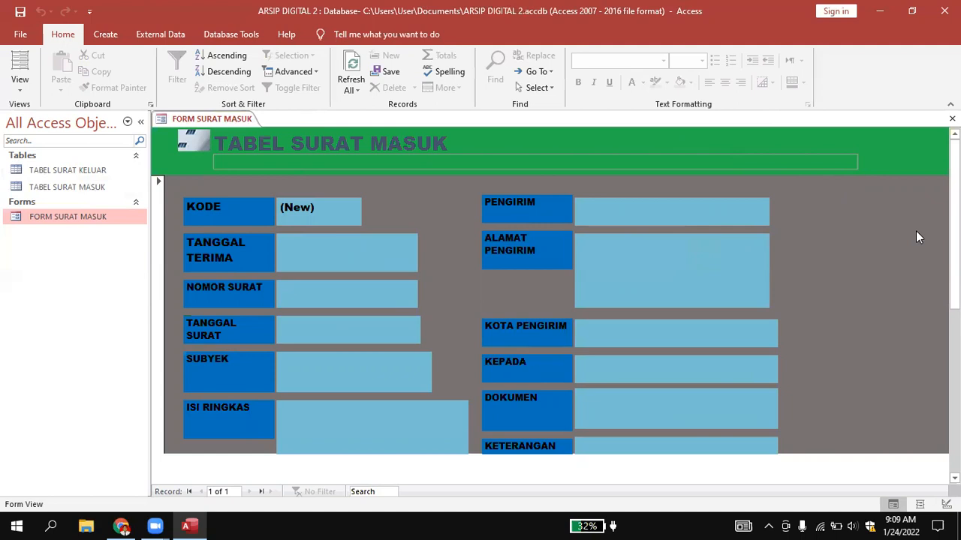
scroll(850, 315, down, 2)
scroll(848, 315, up, 1)
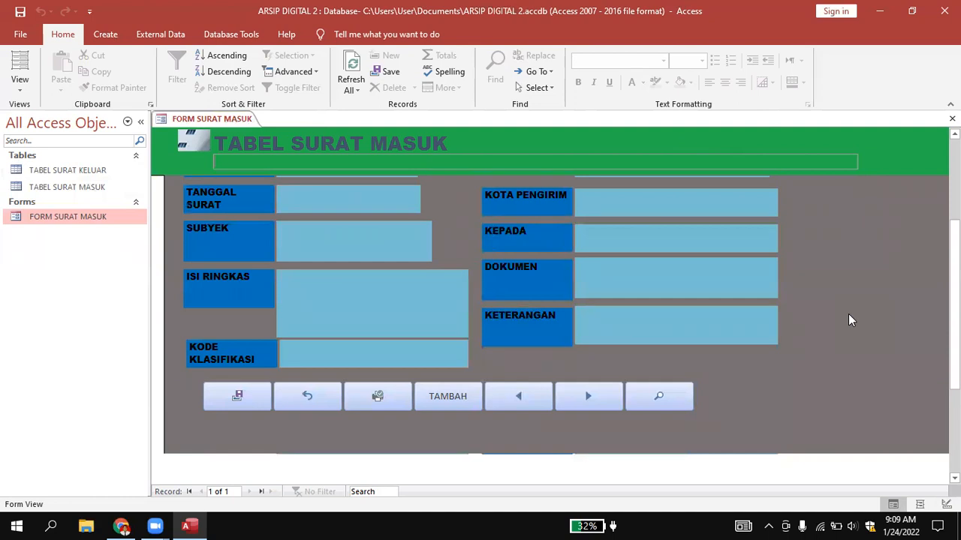
scroll(848, 314, up, 3)
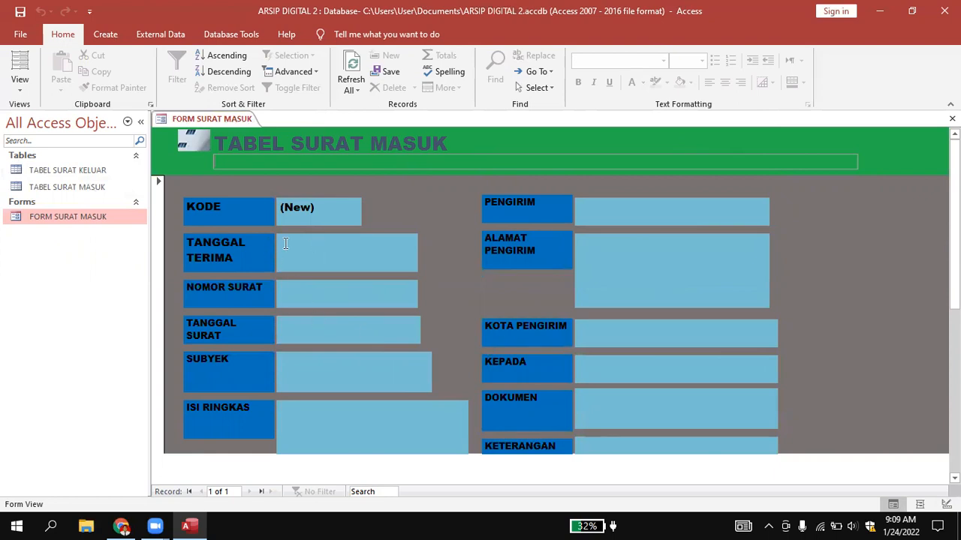
Save and close FORM SURAT MASUK, and reopen it in Form View to check the layout.
right_click(173, 119)
click(199, 129)
right_click(194, 119)
click(224, 144)
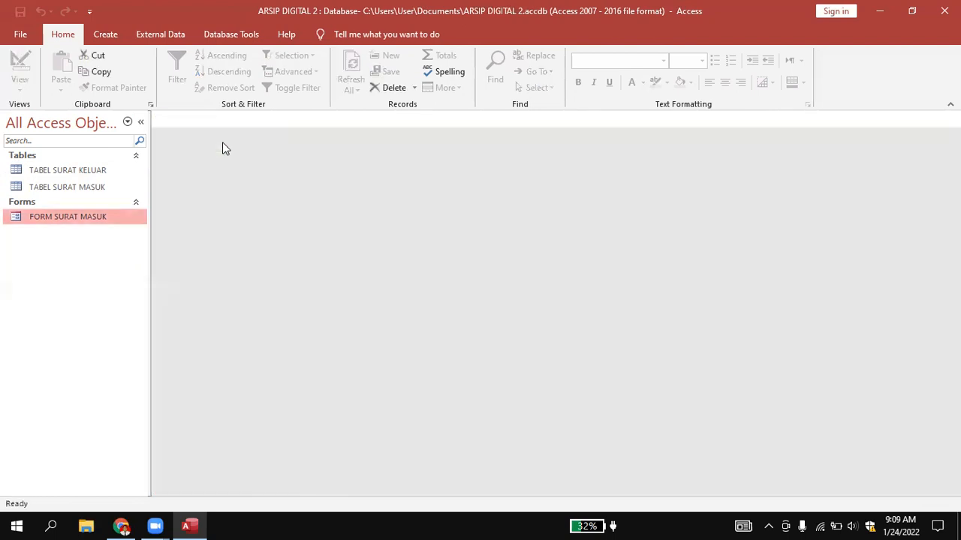
double_click(81, 224)
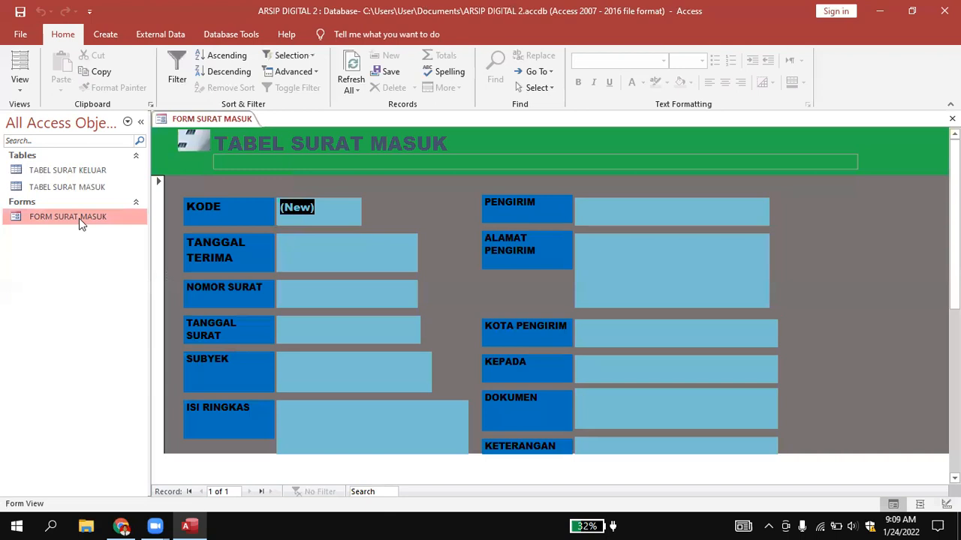
scroll(426, 231, down, 3)
scroll(428, 230, up, 3)
scroll(428, 230, down, 2)
scroll(428, 230, up, 2)
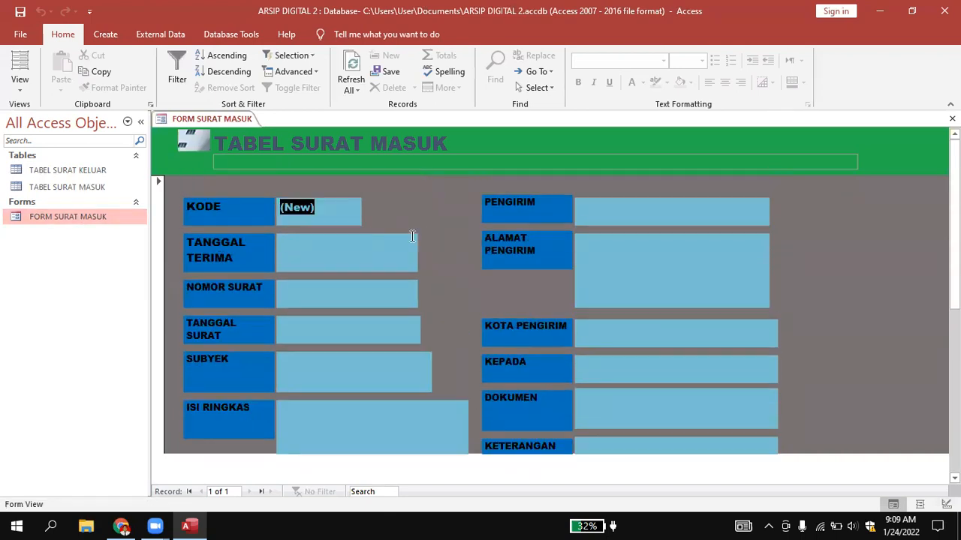
Try to delete the (New) placeholder in the KODE field of the blank record.
click(334, 201)
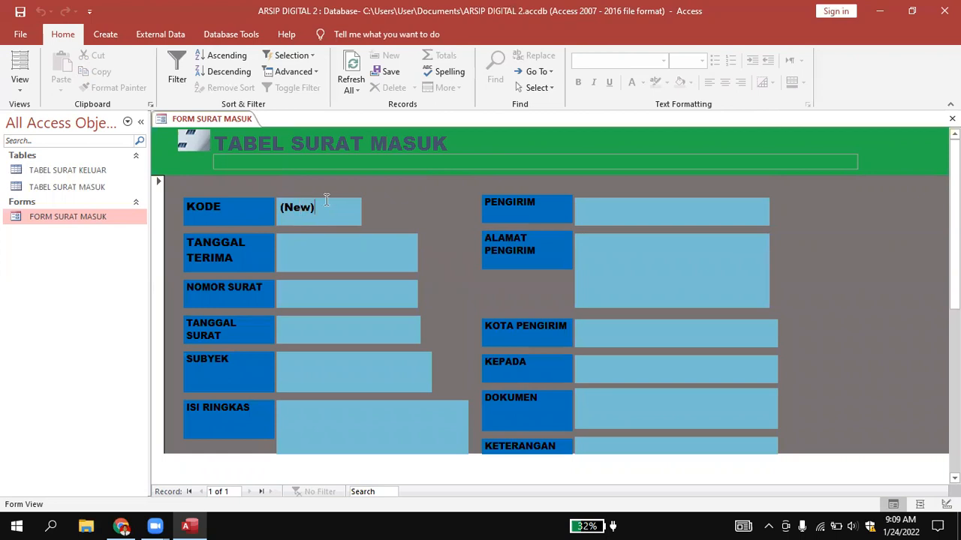
key(BackSpace)
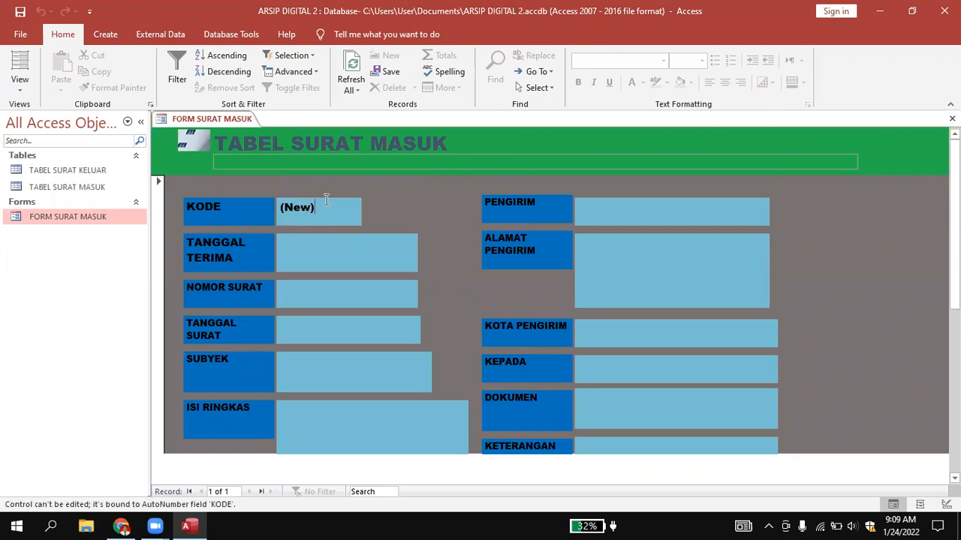
click(283, 210)
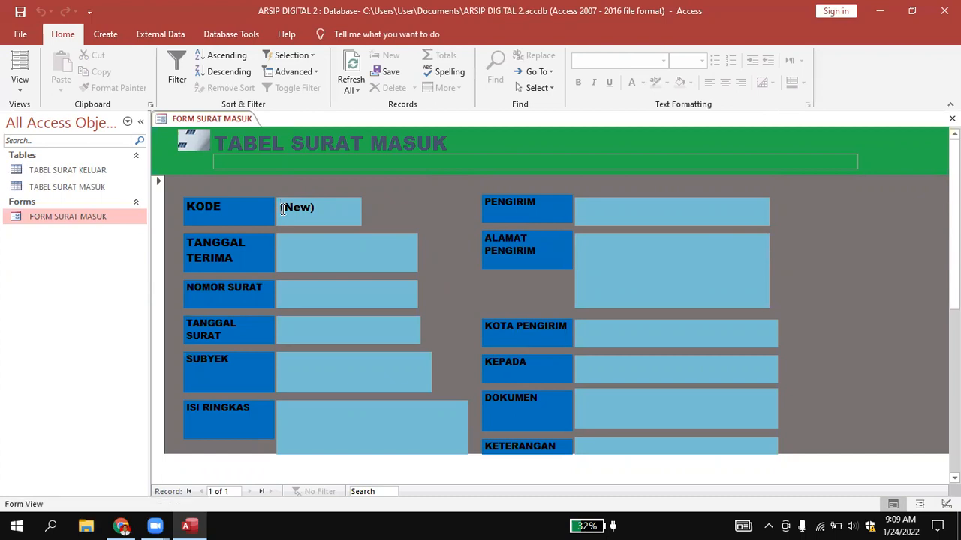
Set the TANGGAL TERIMA date of the new record to 1/23/2022 with the date picker.
click(304, 253)
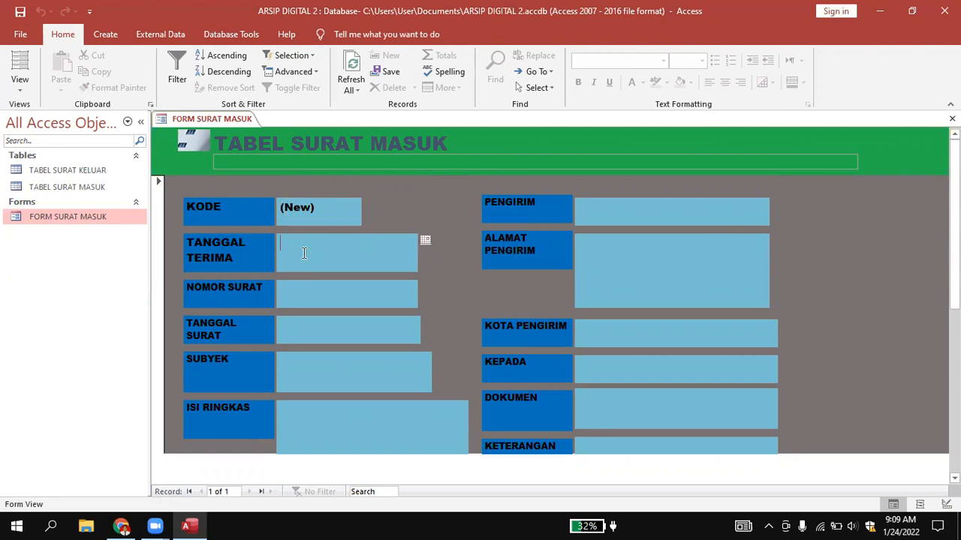
click(424, 240)
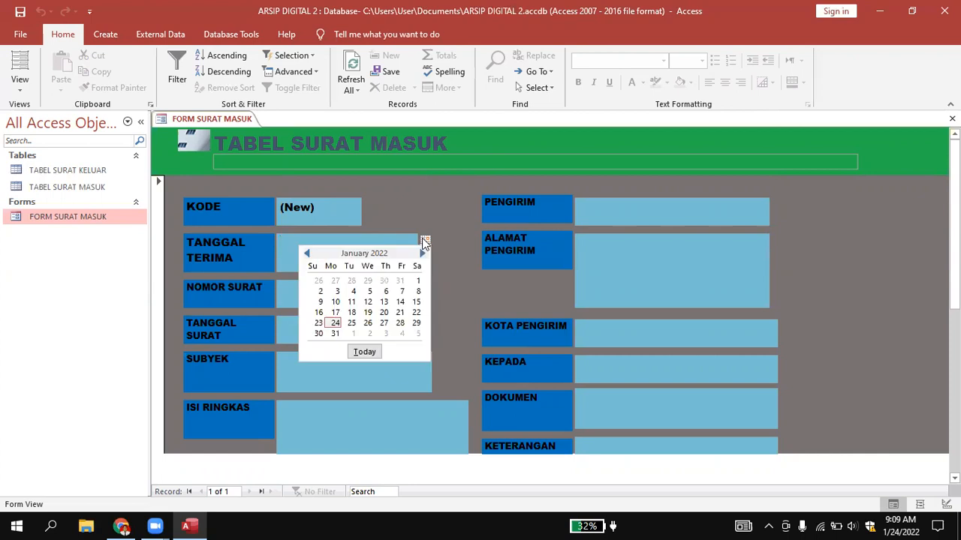
click(319, 324)
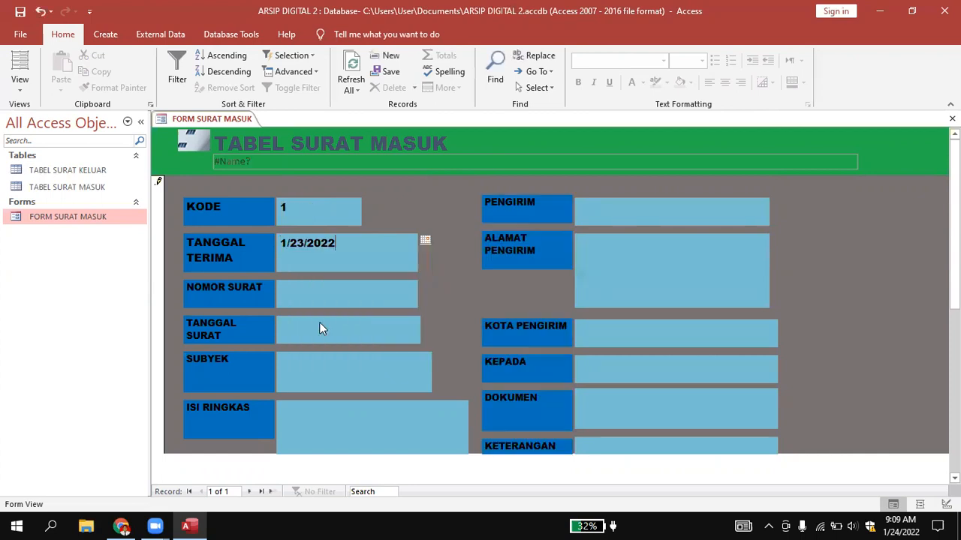
Enter 12/kk/yp/23/22 as the NOMOR SURAT of the record.
click(307, 298)
text(12/kk/yp/23/22)
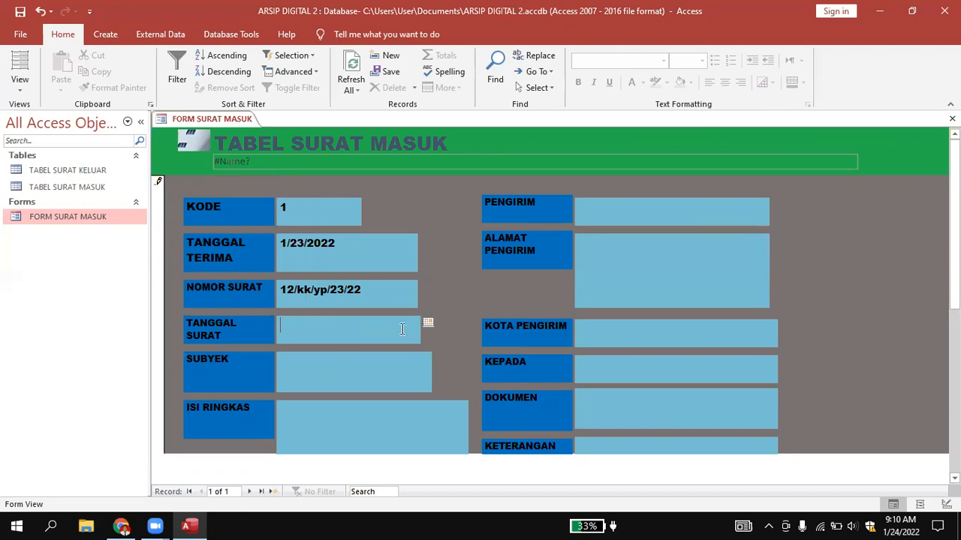
Set the TANGGAL SURAT date to 1/22/2022 with the date picker and move on to the SUBYEK field.
click(428, 323)
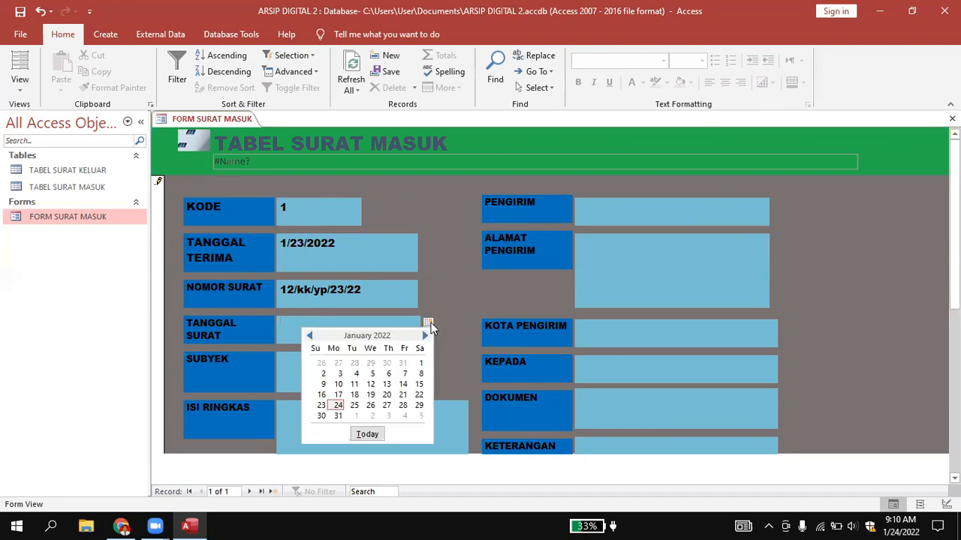
click(420, 395)
click(346, 372)
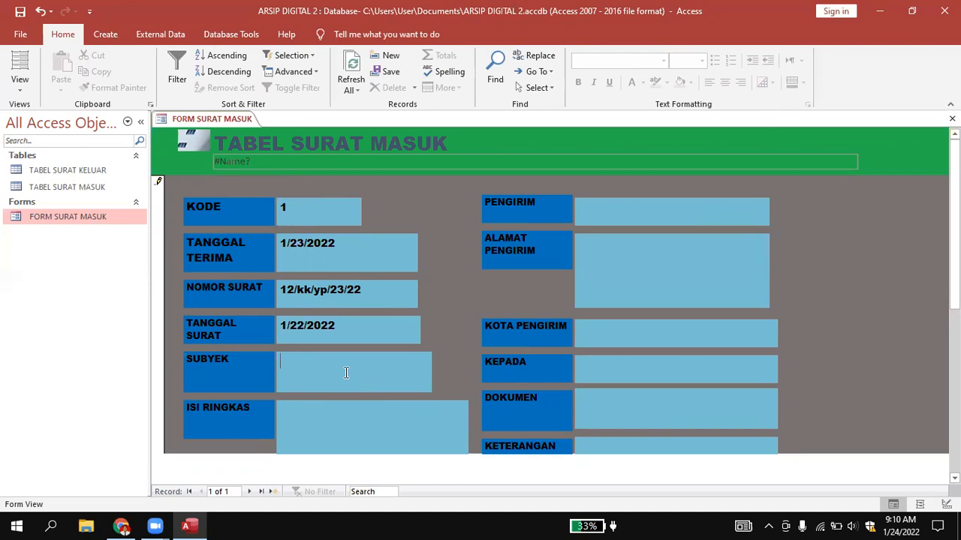
scroll(345, 373, down, 2)
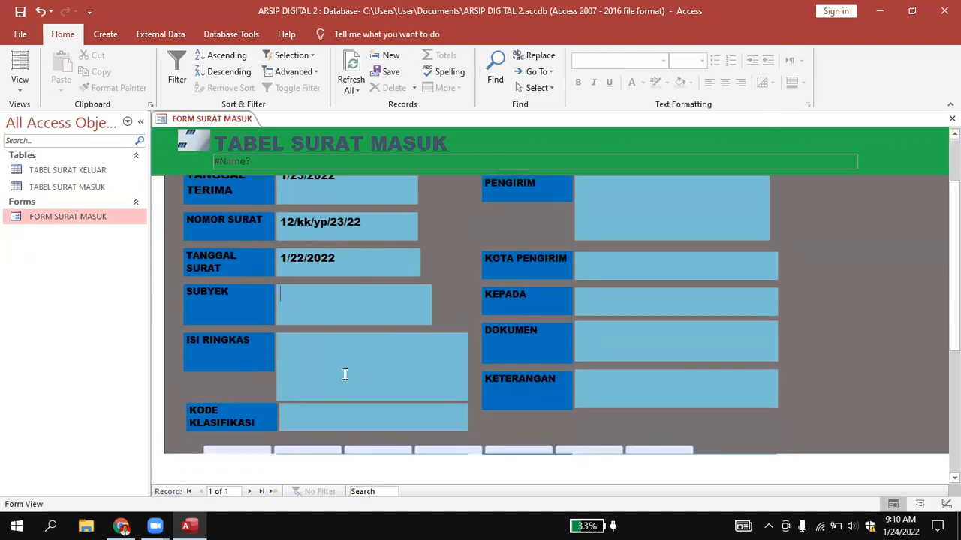